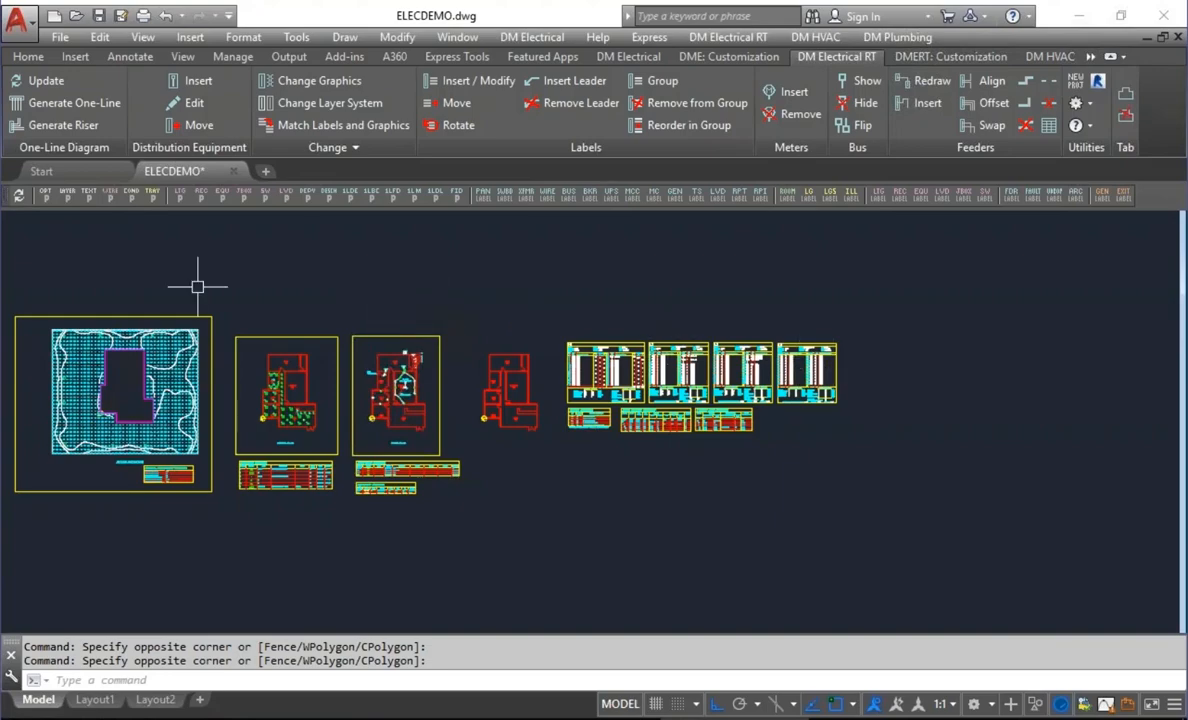
{"action": "left_click", "coordinate": [532, 37]}
{"action": "mouse_move", "coordinate": [590, 557]}
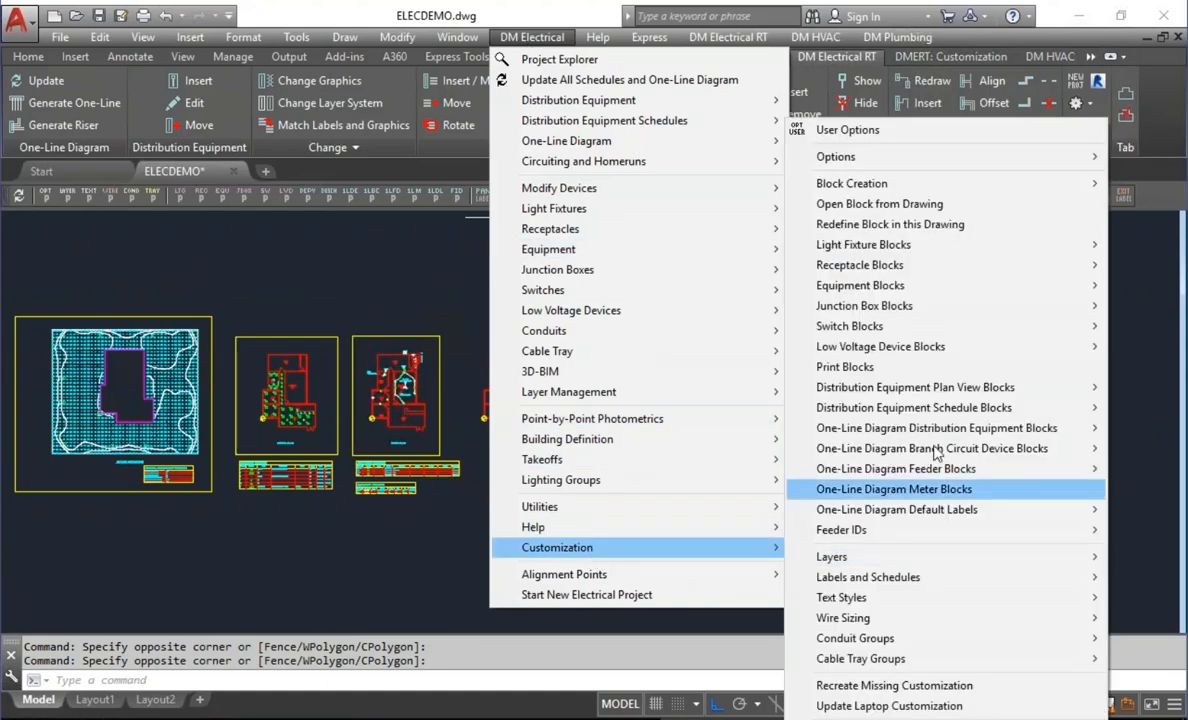
{"action": "mouse_move", "coordinate": [838, 160]}
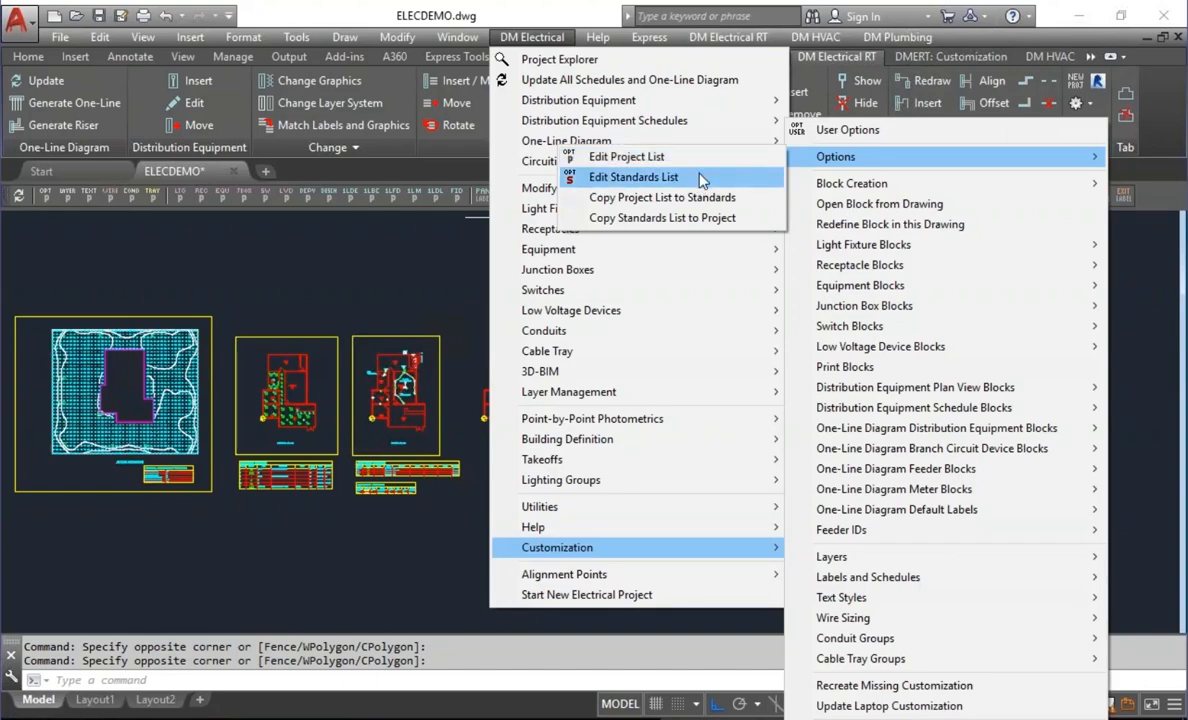
{"action": "left_click", "coordinate": [536, 41]}
{"action": "left_click", "coordinate": [913, 58]}
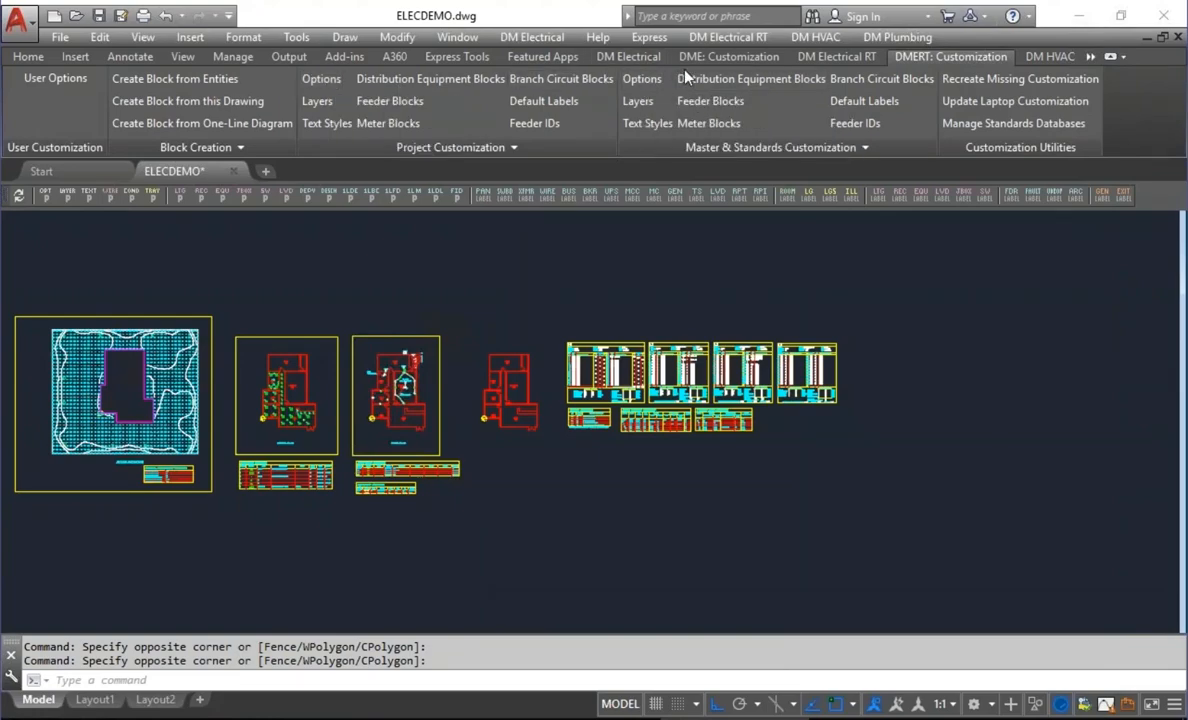
{"action": "left_click", "coordinate": [724, 57]}
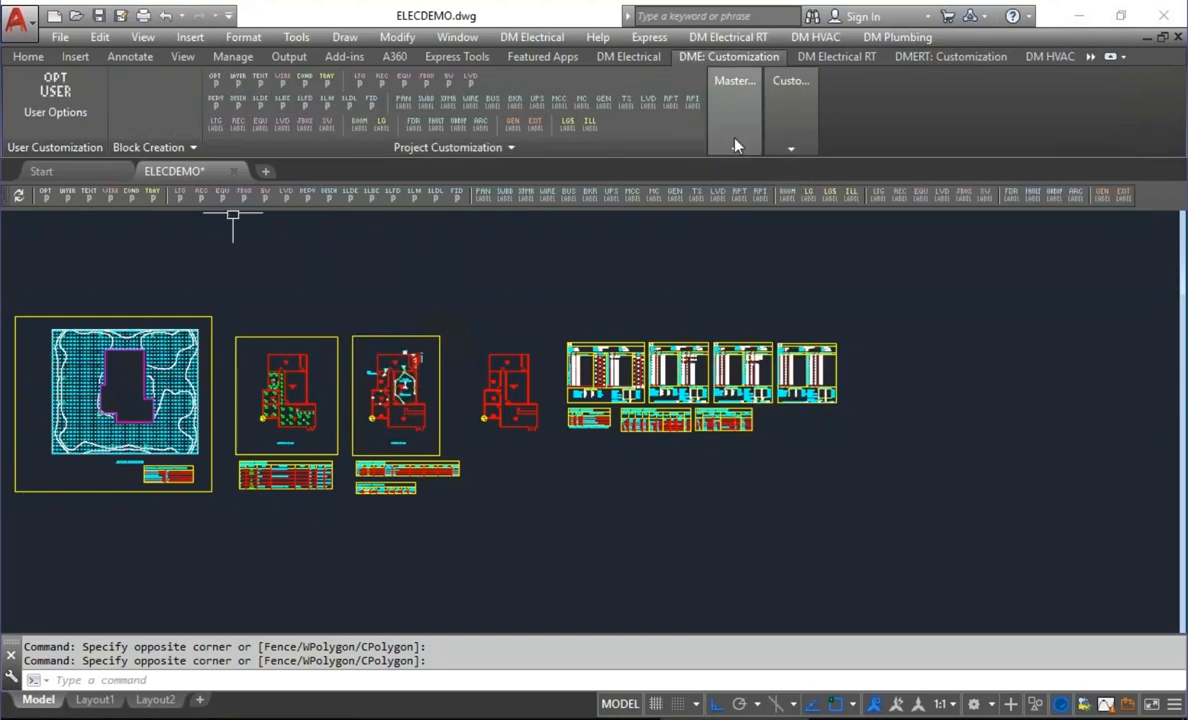
{"action": "mouse_move", "coordinate": [734, 145]}
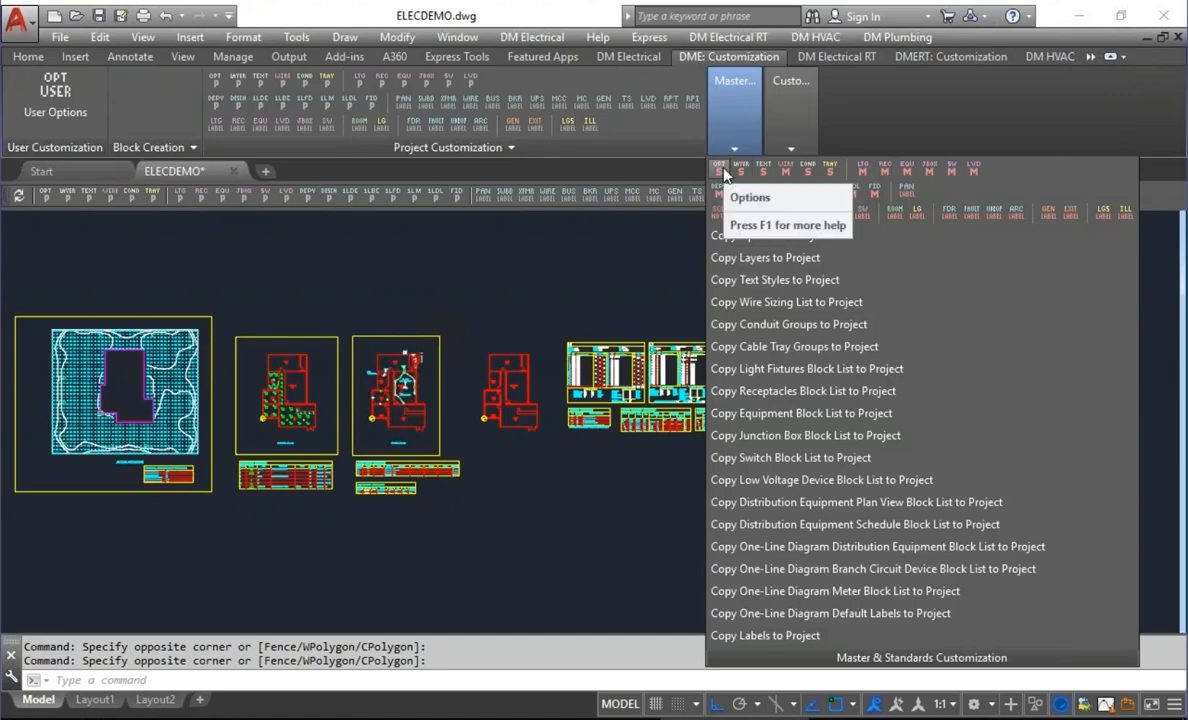
{"action": "left_click", "coordinate": [615, 57]}
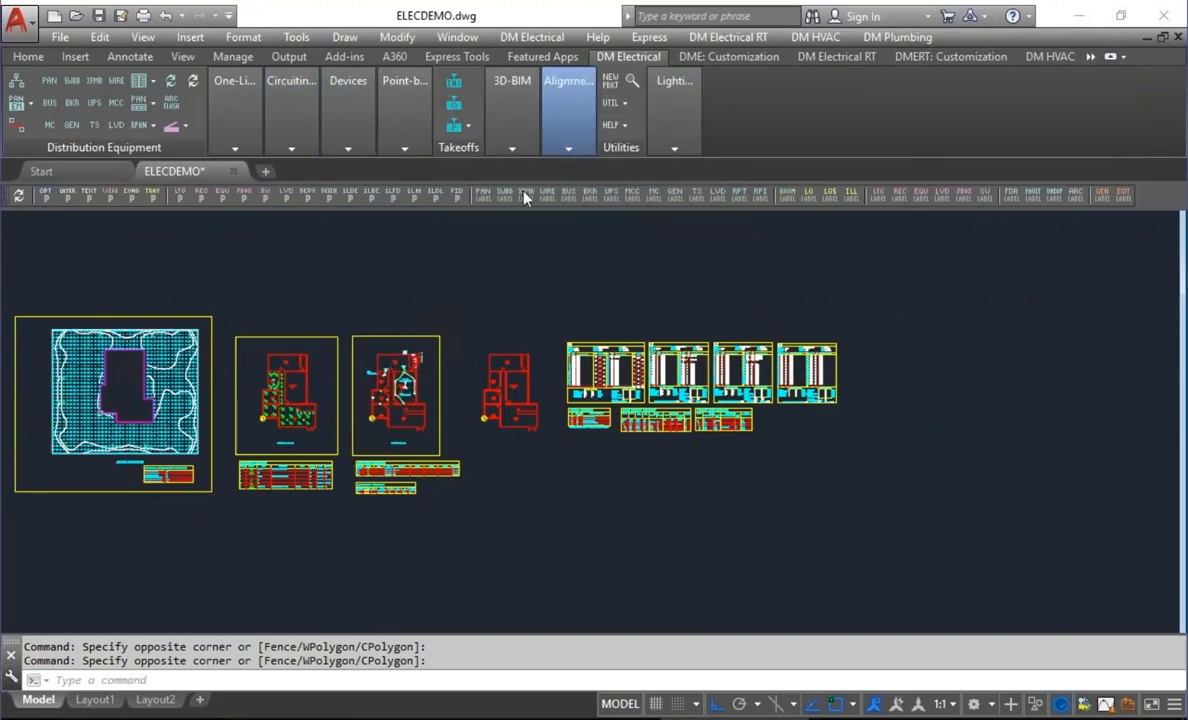
{"action": "mouse_move", "coordinate": [525, 146]}
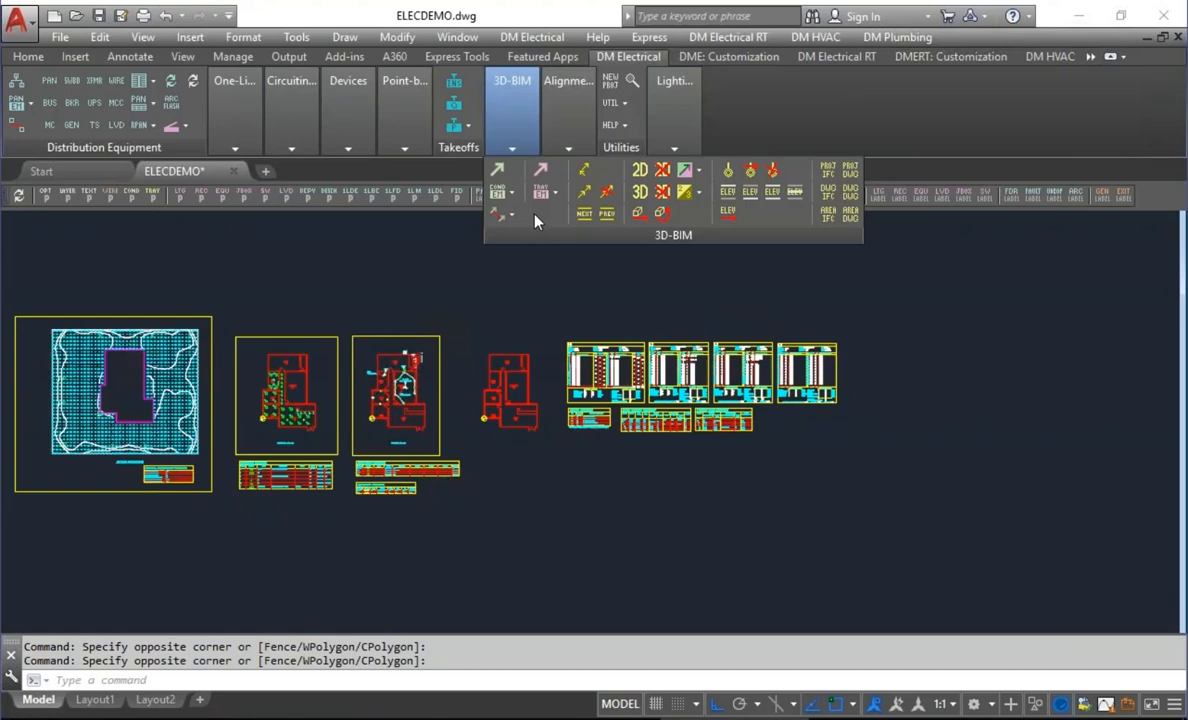
Review the Hot or neutral first option under Homeruns and Loops in the project options, leaving the settings unchanged.
{"action": "left_click", "coordinate": [47, 197]}
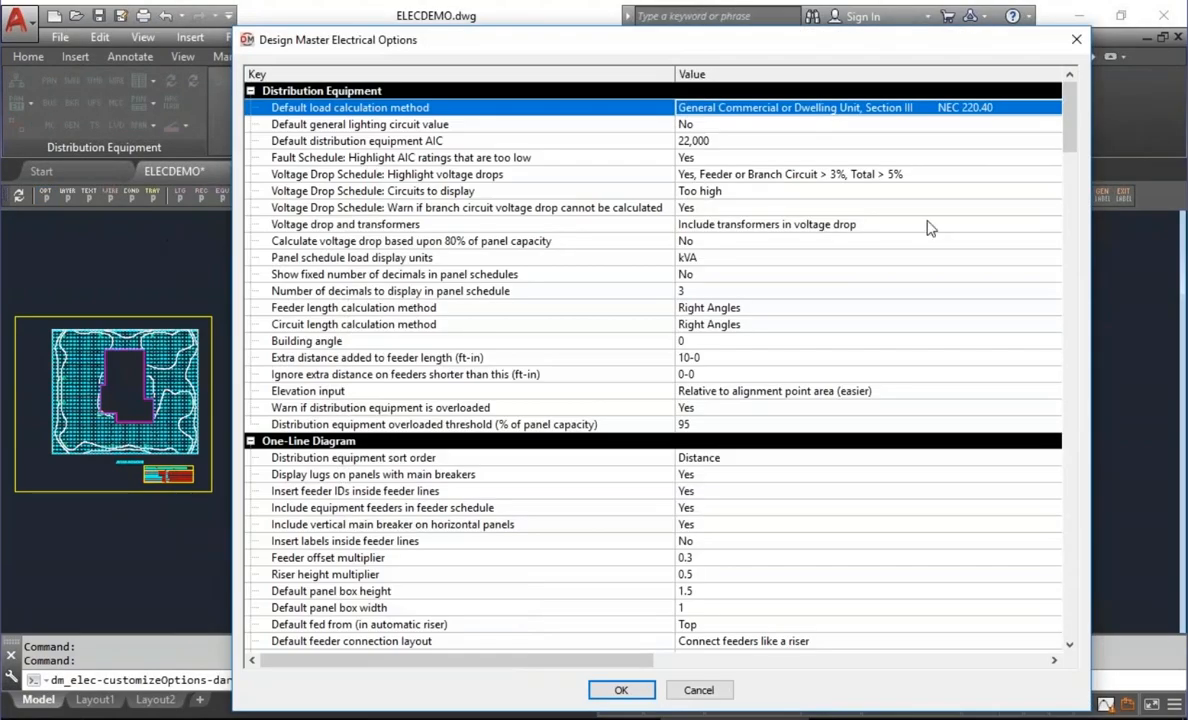
{"action": "left_click_drag", "start_coordinate": [1072, 119], "coordinate": [1057, 381]}
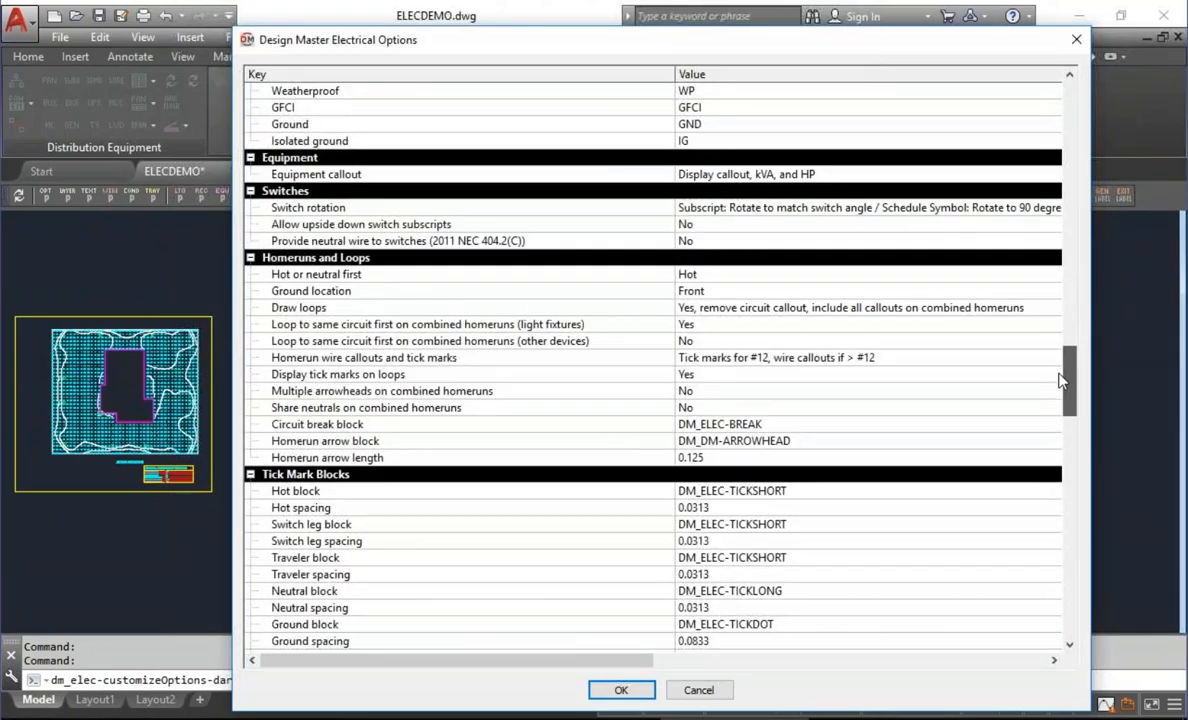
{"action": "left_click", "coordinate": [393, 268]}
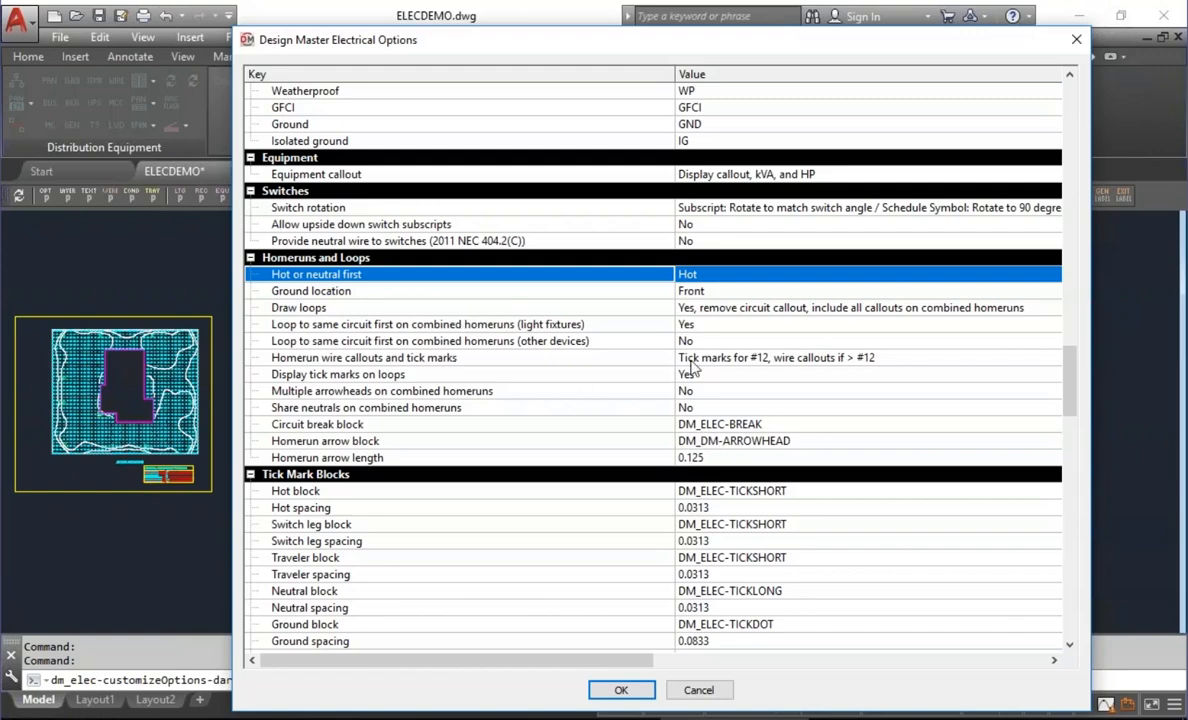
{"action": "left_click", "coordinate": [697, 690]}
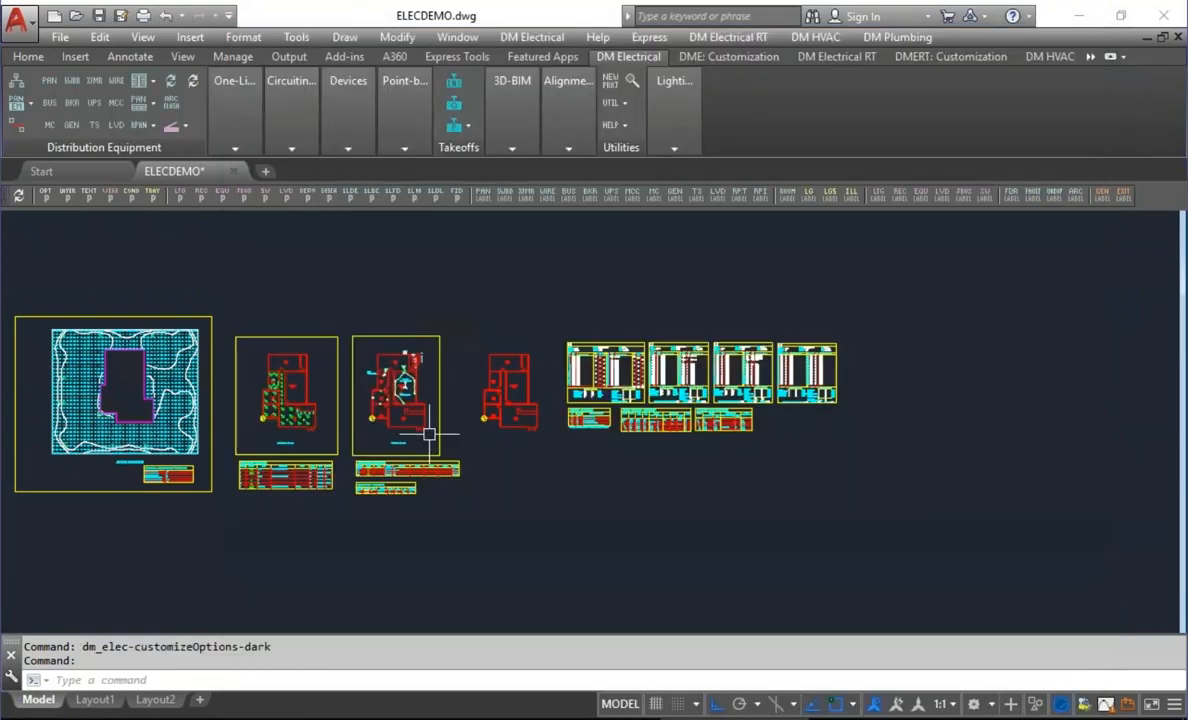
Examine the tick marks on the EF-1 exhaust fan's homerun in Office 107 of the power plan.
{"action": "scroll", "coordinate": [330, 389], "scroll_direction": "up", "scroll_amount": 4}
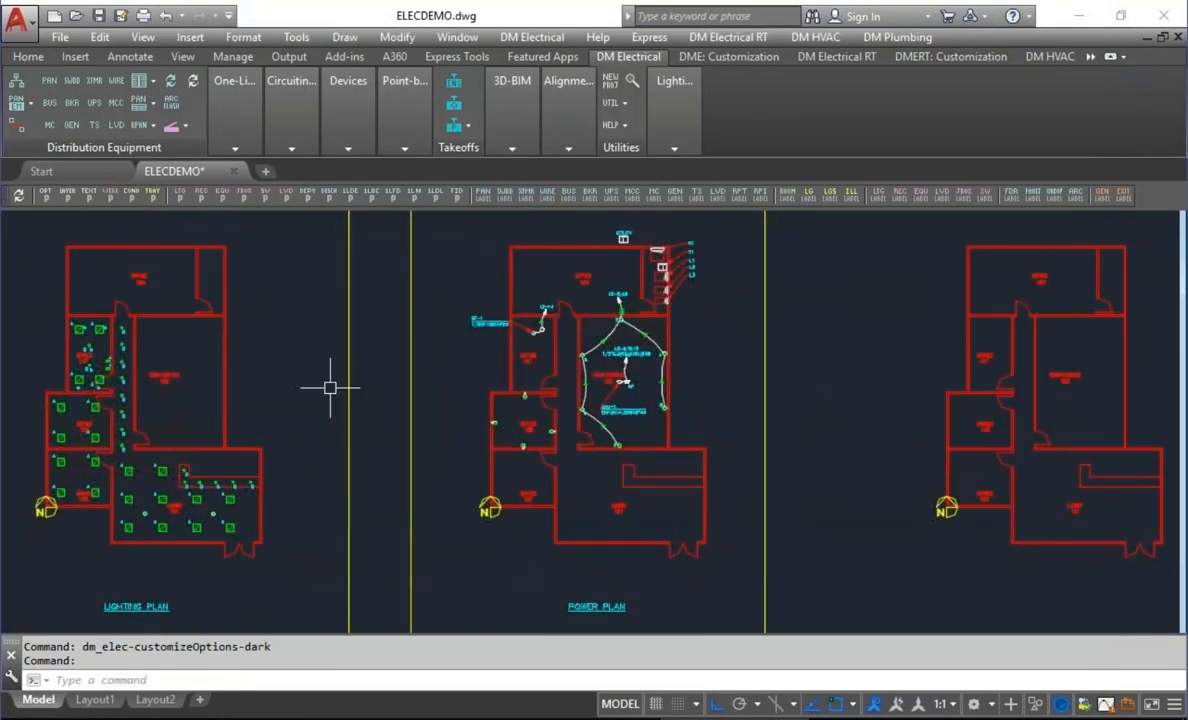
{"action": "scroll", "coordinate": [538, 313], "scroll_direction": "up", "scroll_amount": 6}
{"action": "scroll", "coordinate": [540, 315], "scroll_direction": "up", "scroll_amount": 3}
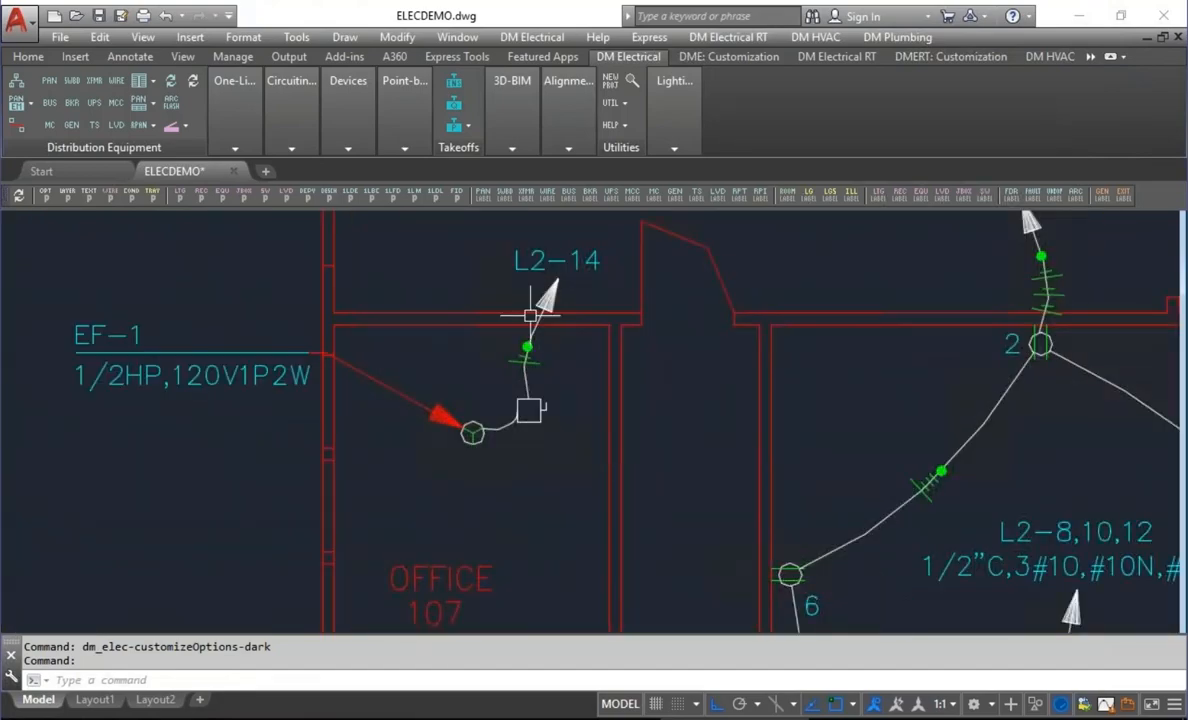
{"action": "middle_click_drag", "start_coordinate": [540, 315], "coordinate": [632, 363]}
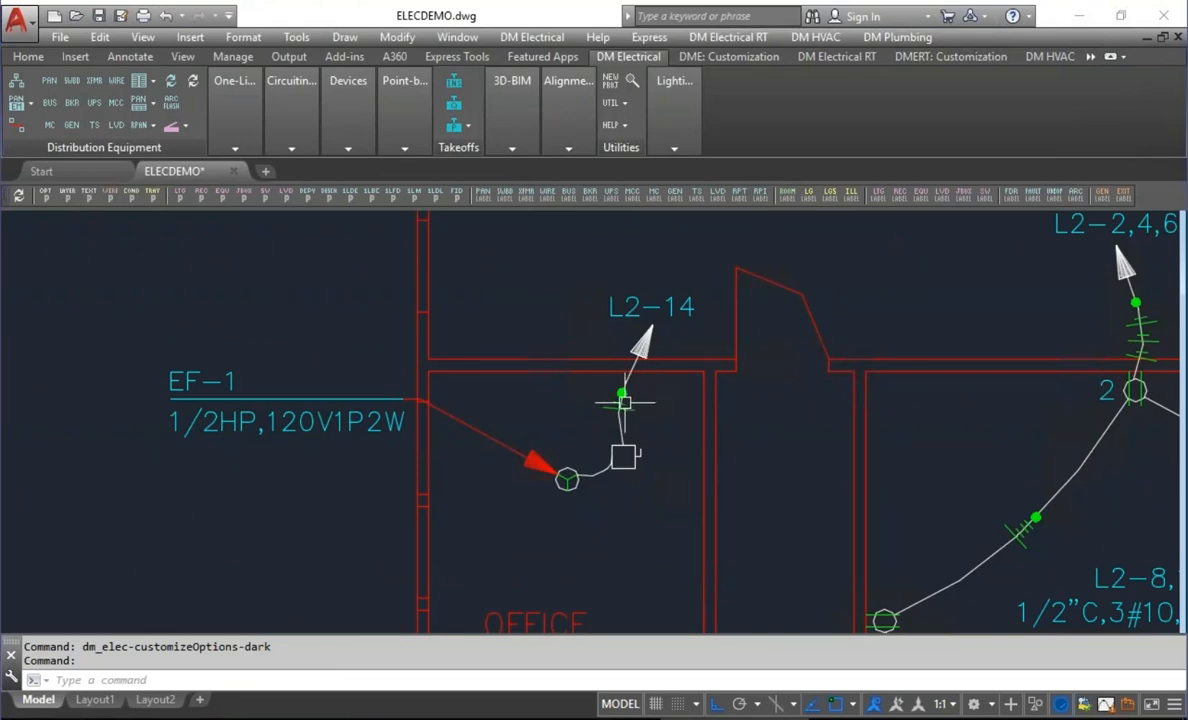
{"action": "mouse_move", "coordinate": [624, 402]}
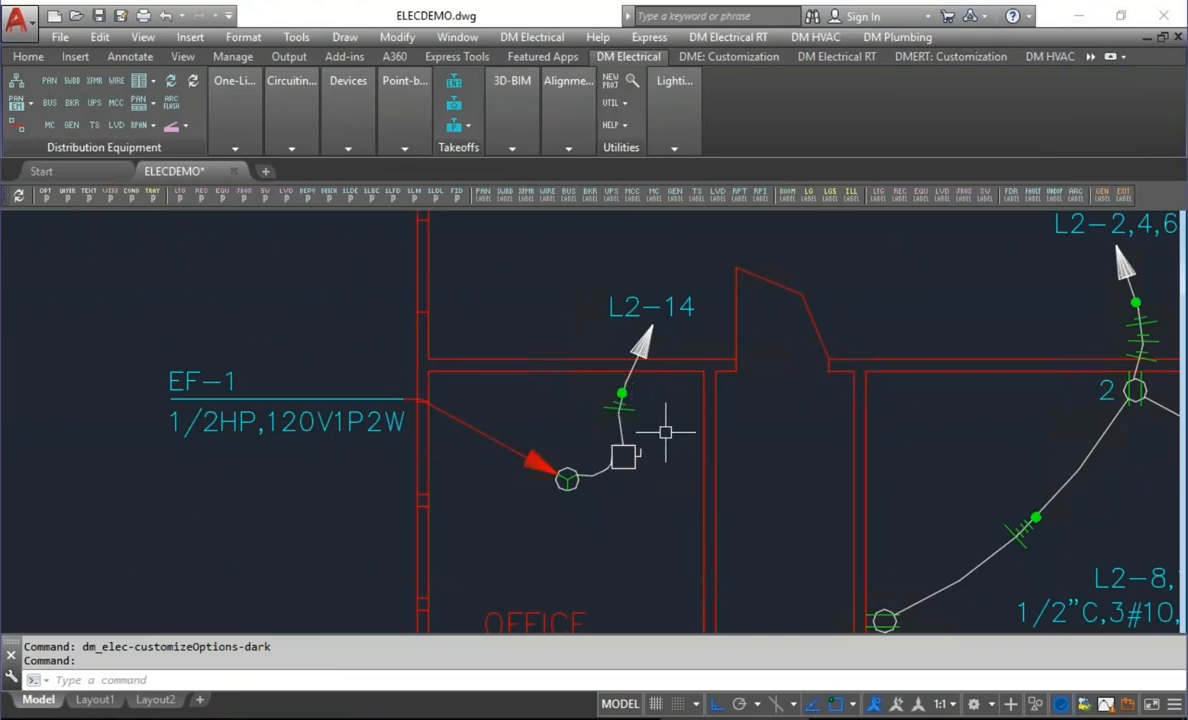
{"action": "scroll", "coordinate": [660, 437], "scroll_direction": "down", "scroll_amount": 4}
{"action": "mouse_move", "coordinate": [663, 424]}
{"action": "middle_mouse_down"}
{"action": "mouse_move", "coordinate": [676, 350]}
{"action": "mouse_move", "coordinate": [767, 335]}
{"action": "middle_mouse_up"}
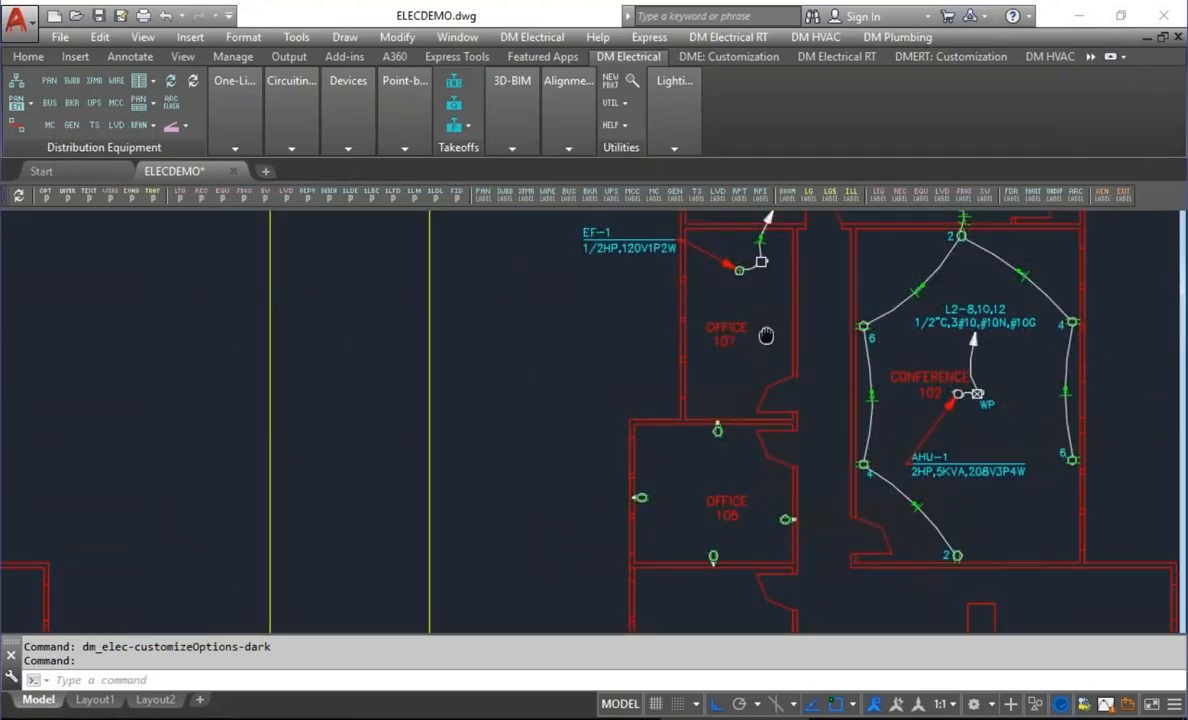
{"action": "scroll", "coordinate": [767, 335], "scroll_direction": "down", "scroll_amount": 3}
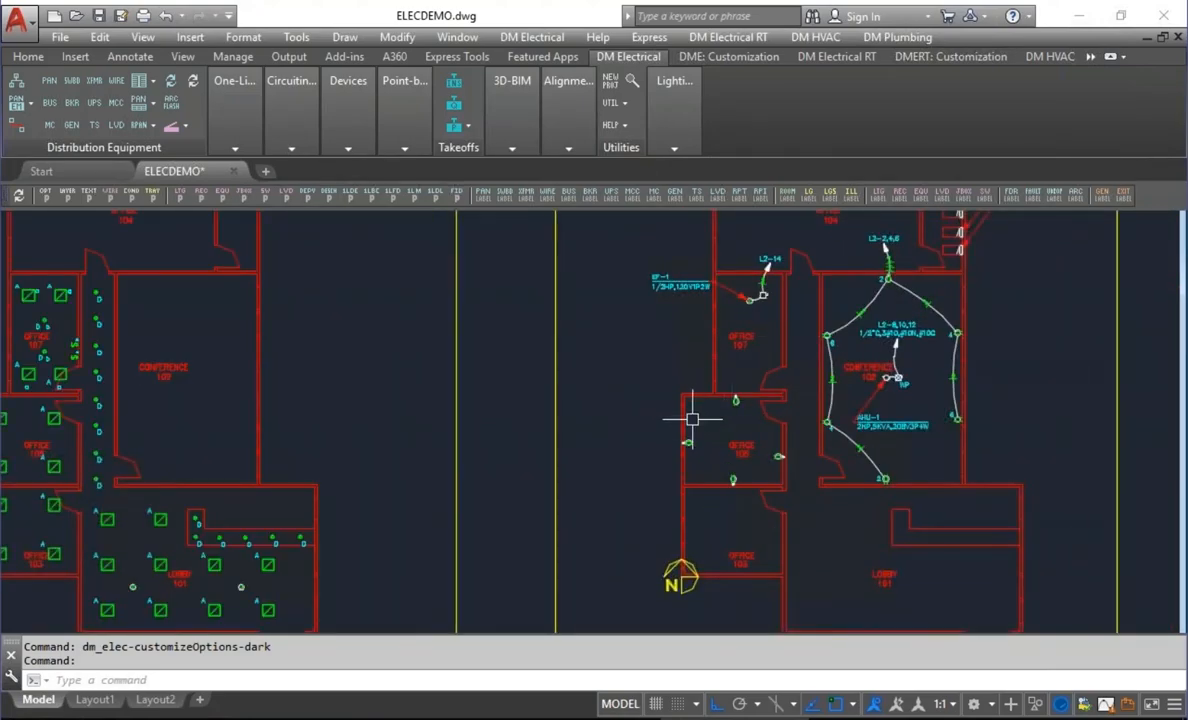
Create a 208V 3P 4W equipment device with callout EQU and a hardwired connection, placing it in the empty space outside Office 107.
{"action": "scroll", "coordinate": [690, 418], "scroll_direction": "up", "scroll_amount": 4}
{"action": "middle_click_drag", "start_coordinate": [646, 375], "coordinate": [597, 396]}
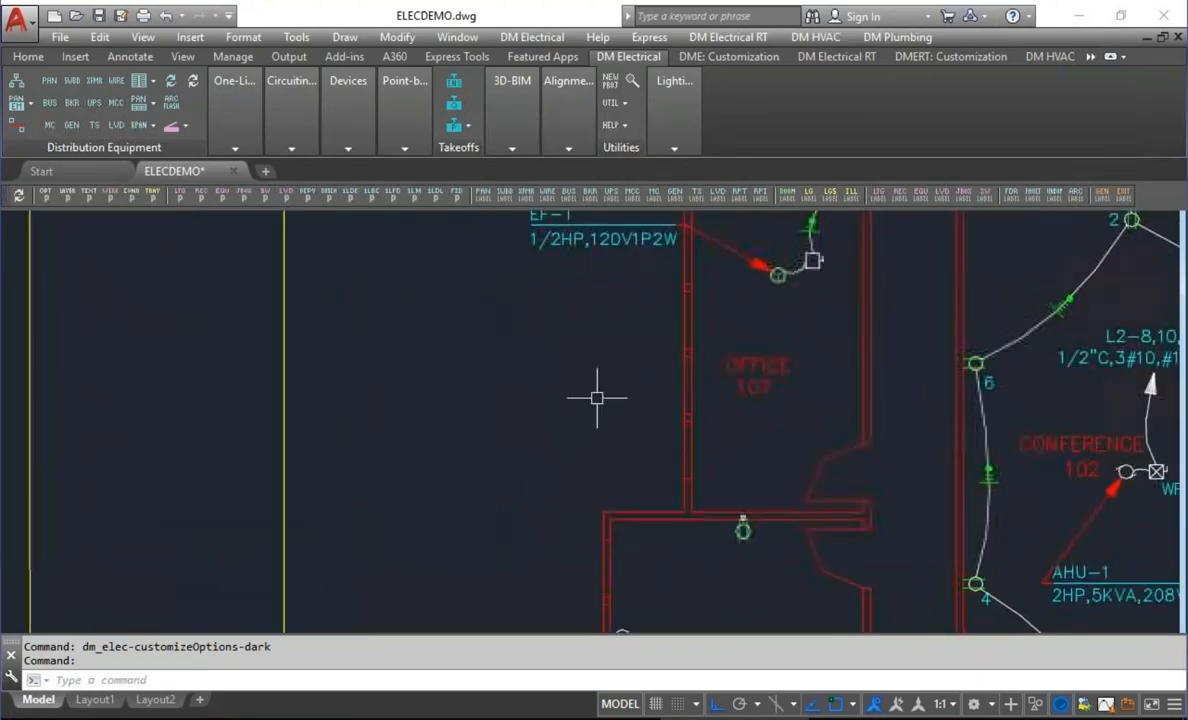
{"action": "left_click", "coordinate": [340, 100]}
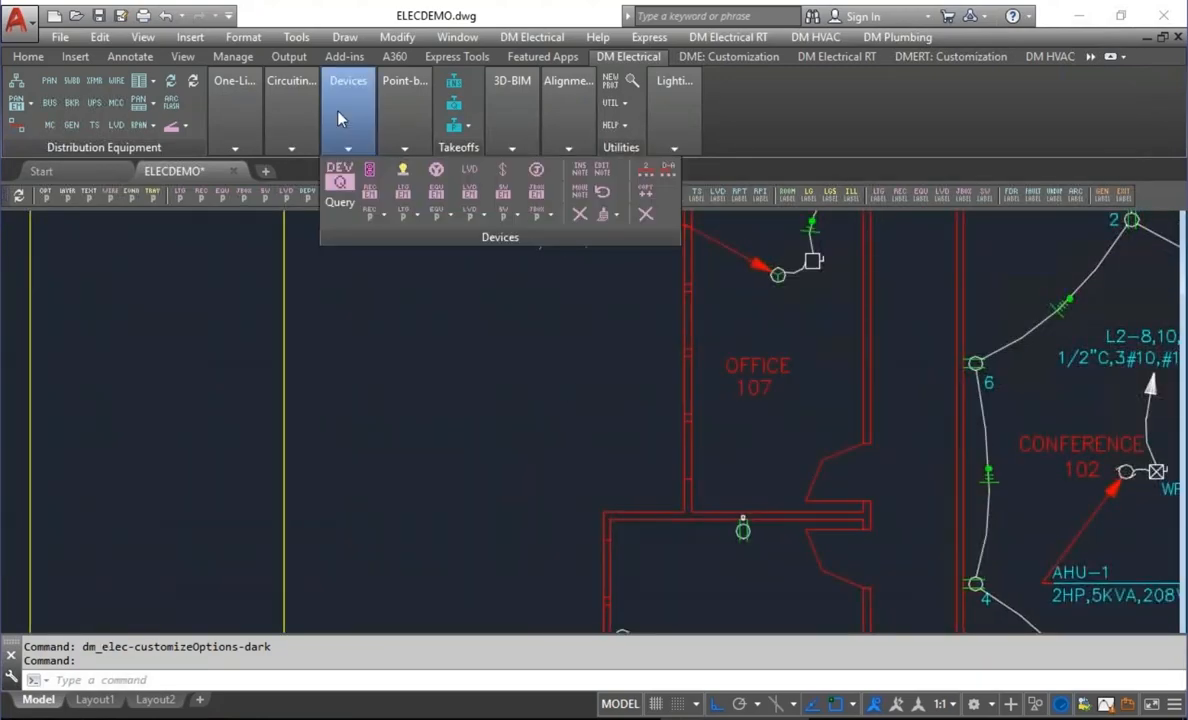
{"action": "left_click", "coordinate": [335, 170]}
{"action": "left_click", "coordinate": [190, 277]}
{"action": "left_click", "coordinate": [125, 451]}
{"action": "left_click", "coordinate": [180, 135]}
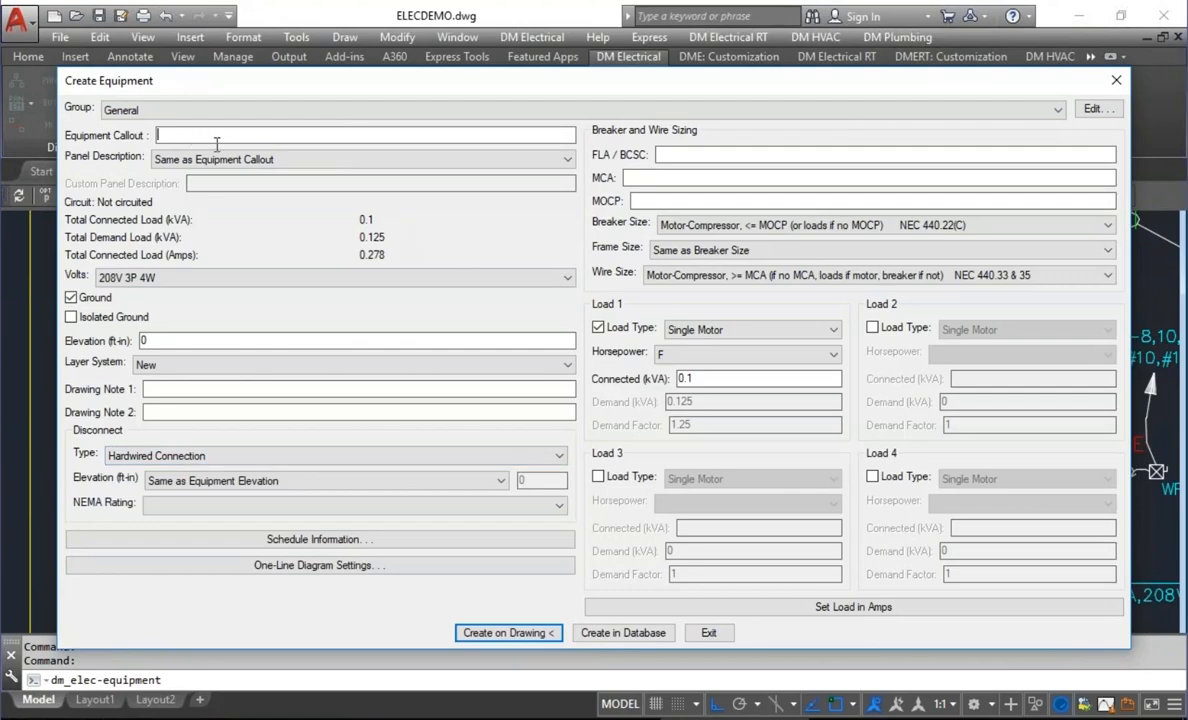
{"action": "type", "text": "EQU"}
{"action": "left_click", "coordinate": [505, 632]}
{"action": "left_click", "coordinate": [466, 292]}
Circuit the EQU equipment to panel L1 starting at circuit 1.
{"action": "left_click", "coordinate": [291, 100]}
{"action": "left_click", "coordinate": [292, 180]}
{"action": "left_click", "coordinate": [229, 249]}
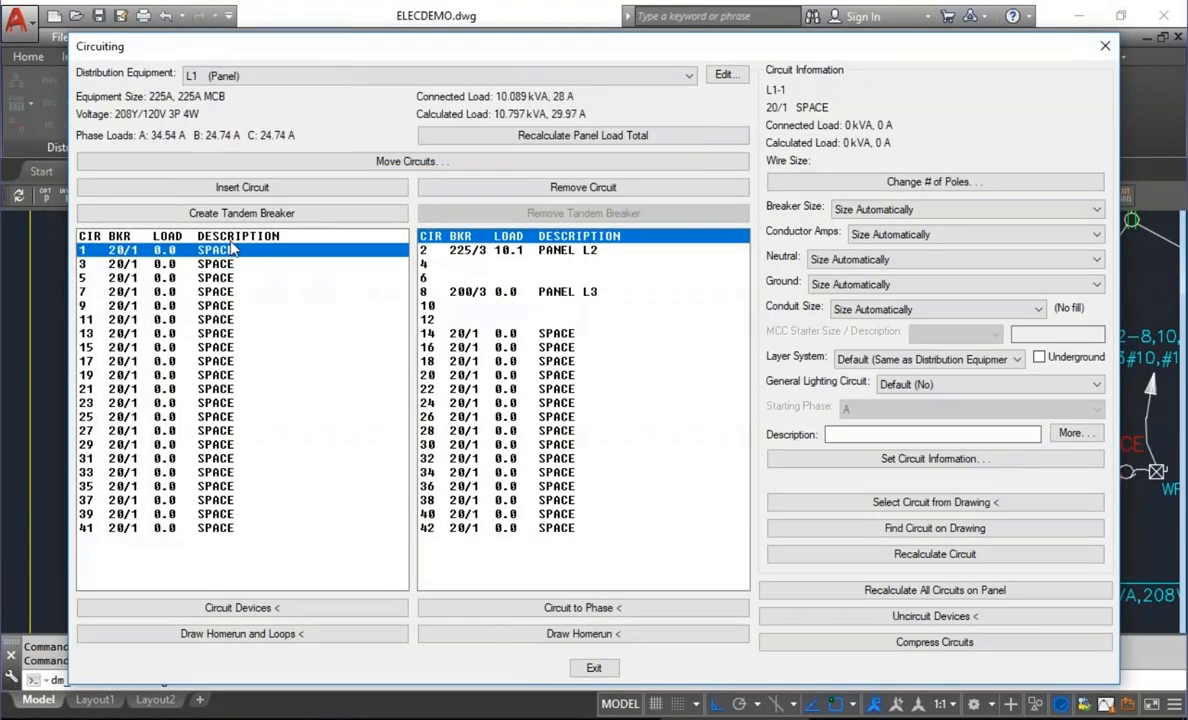
{"action": "left_click", "coordinate": [244, 610]}
{"action": "left_click", "coordinate": [411, 415]}
{"action": "key", "text": "Return"}
{"action": "key", "text": "Return"}
{"action": "left_click", "coordinate": [594, 669]}
Draw a homerun from the EQU equipment, ending a short distance toward Office 107.
{"action": "left_click", "coordinate": [291, 100]}
{"action": "left_click", "coordinate": [337, 216]}
{"action": "left_click", "coordinate": [411, 415]}
{"action": "left_click", "coordinate": [465, 395]}
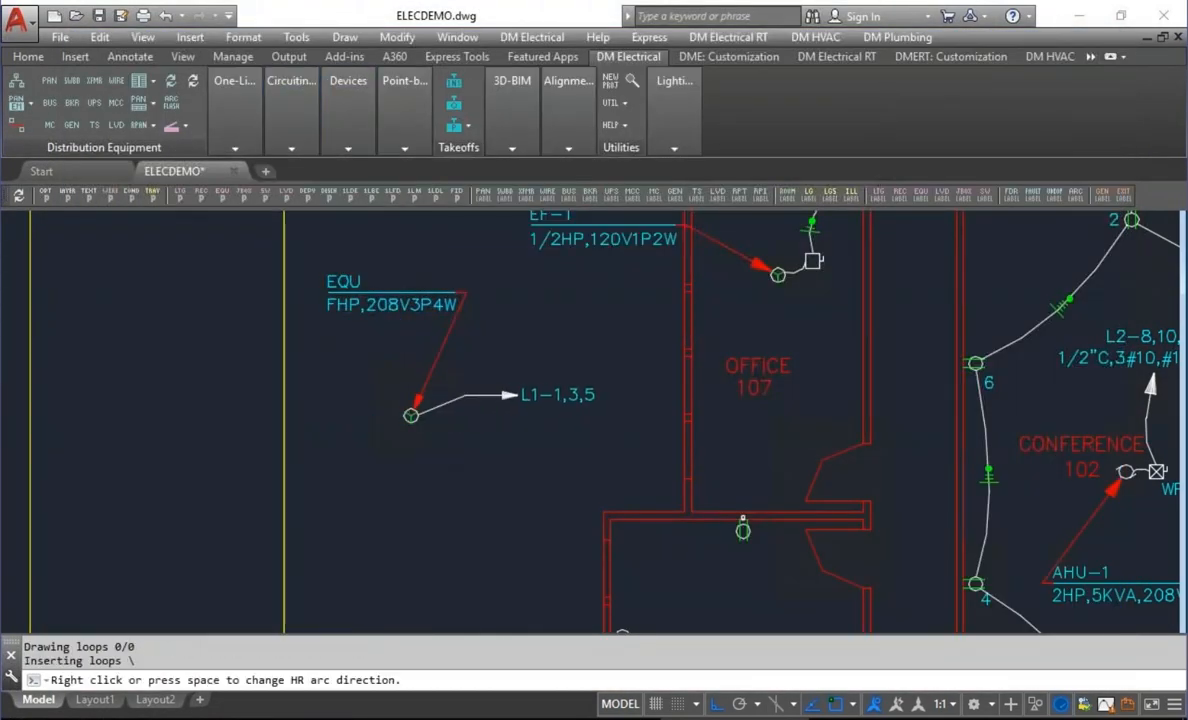
{"action": "left_click", "coordinate": [517, 395]}
{"action": "scroll", "coordinate": [448, 381], "scroll_direction": "up", "scroll_amount": 4}
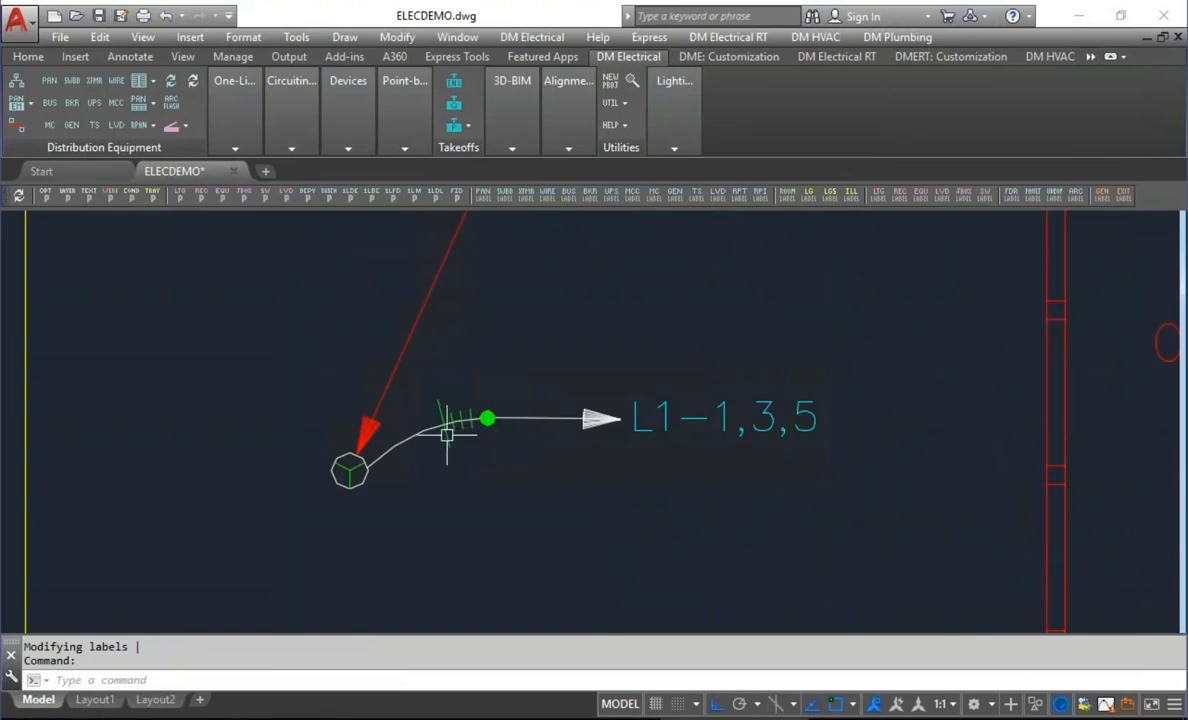
Set the Hot or neutral first option to Neutral under Homeruns and Loops in the project options.
{"action": "left_click", "coordinate": [45, 196]}
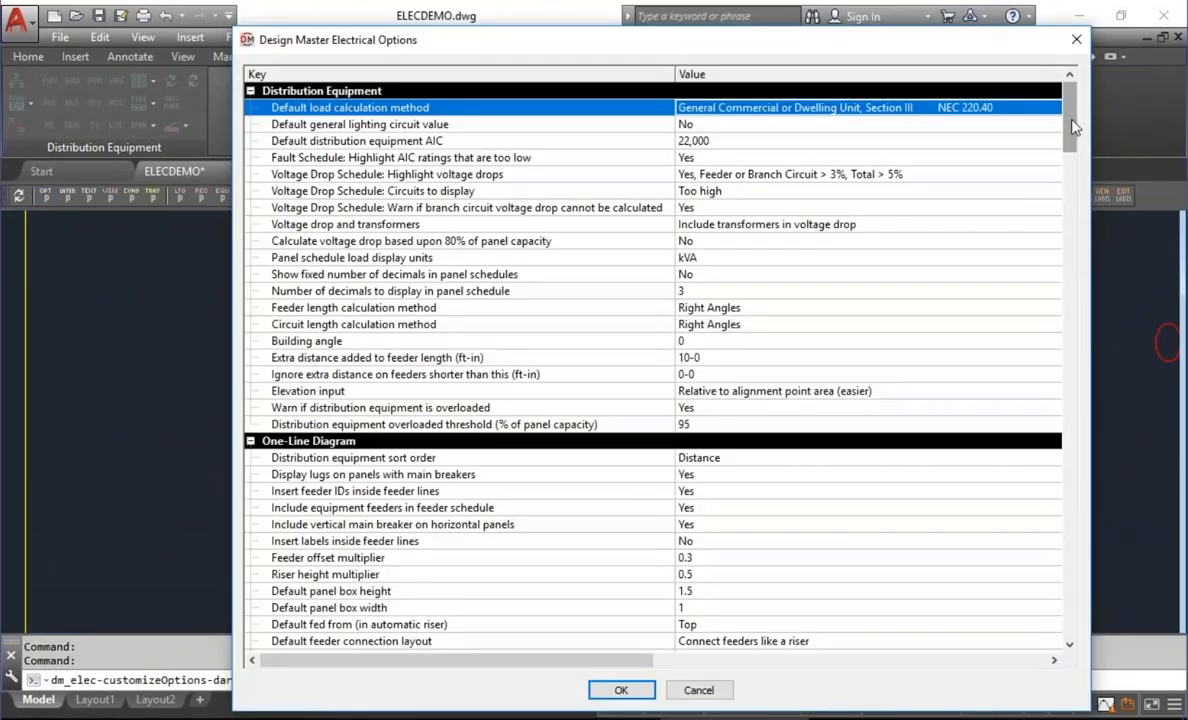
{"action": "left_click_drag", "start_coordinate": [1069, 130], "coordinate": [1072, 345]}
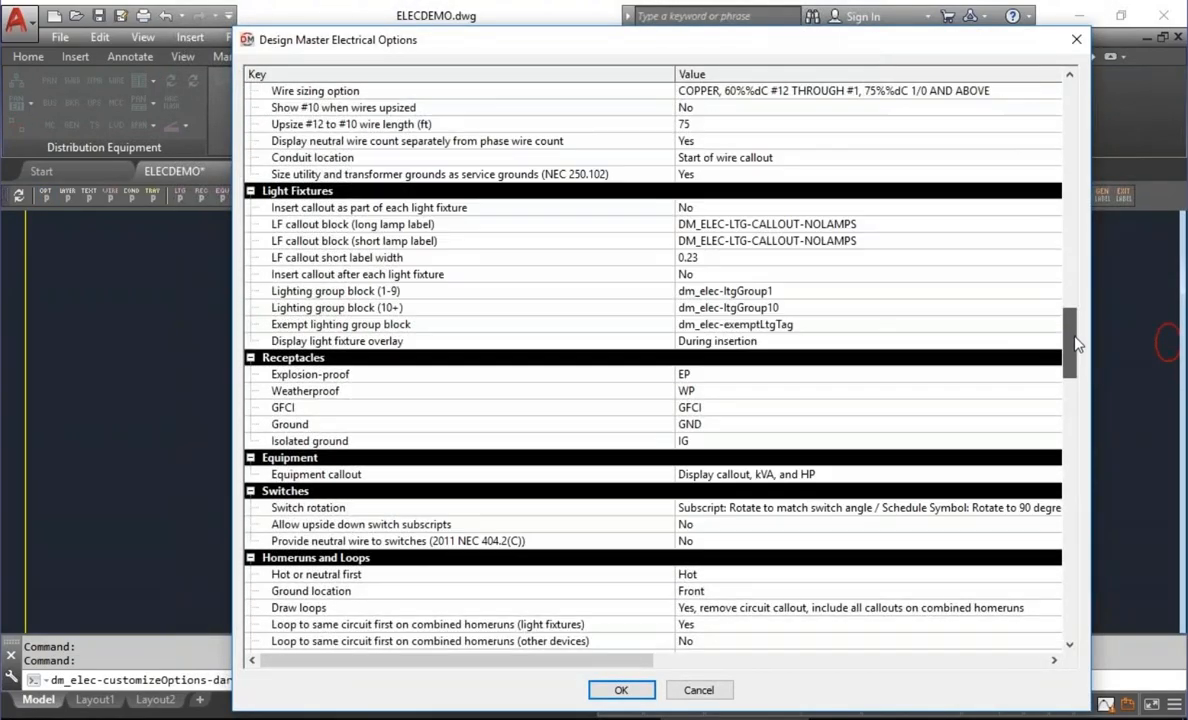
{"action": "left_click", "coordinate": [766, 574]}
{"action": "left_click", "coordinate": [766, 599]}
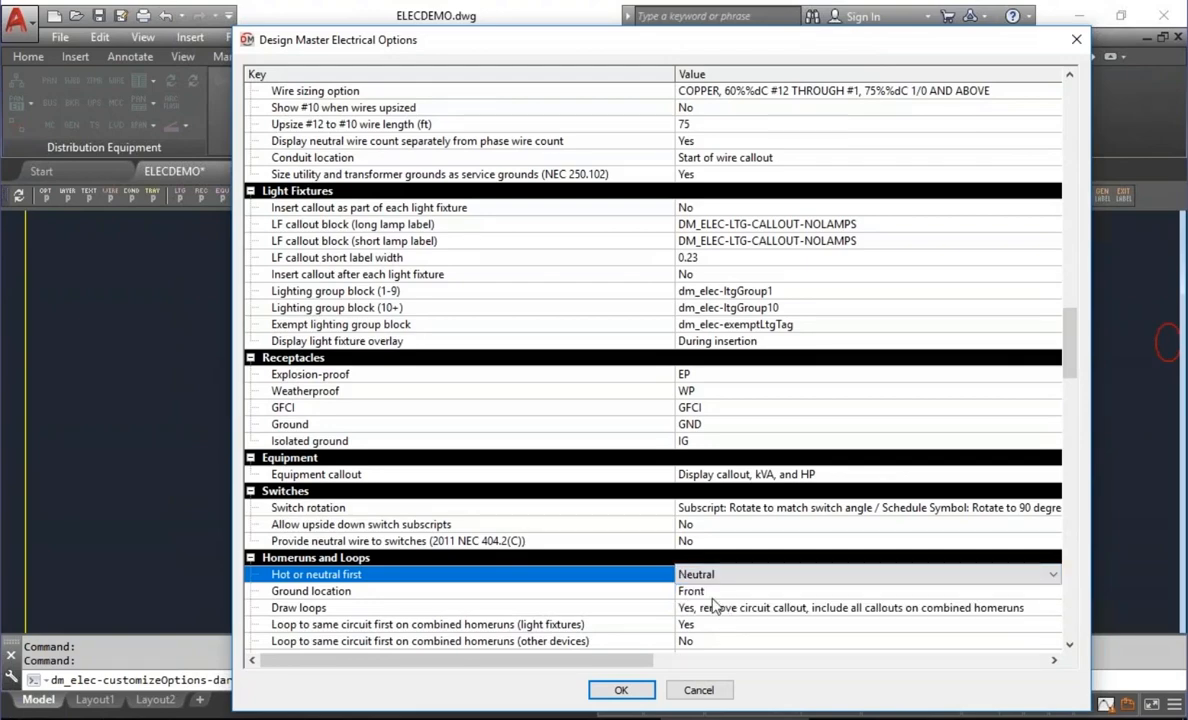
{"action": "left_click", "coordinate": [613, 691]}
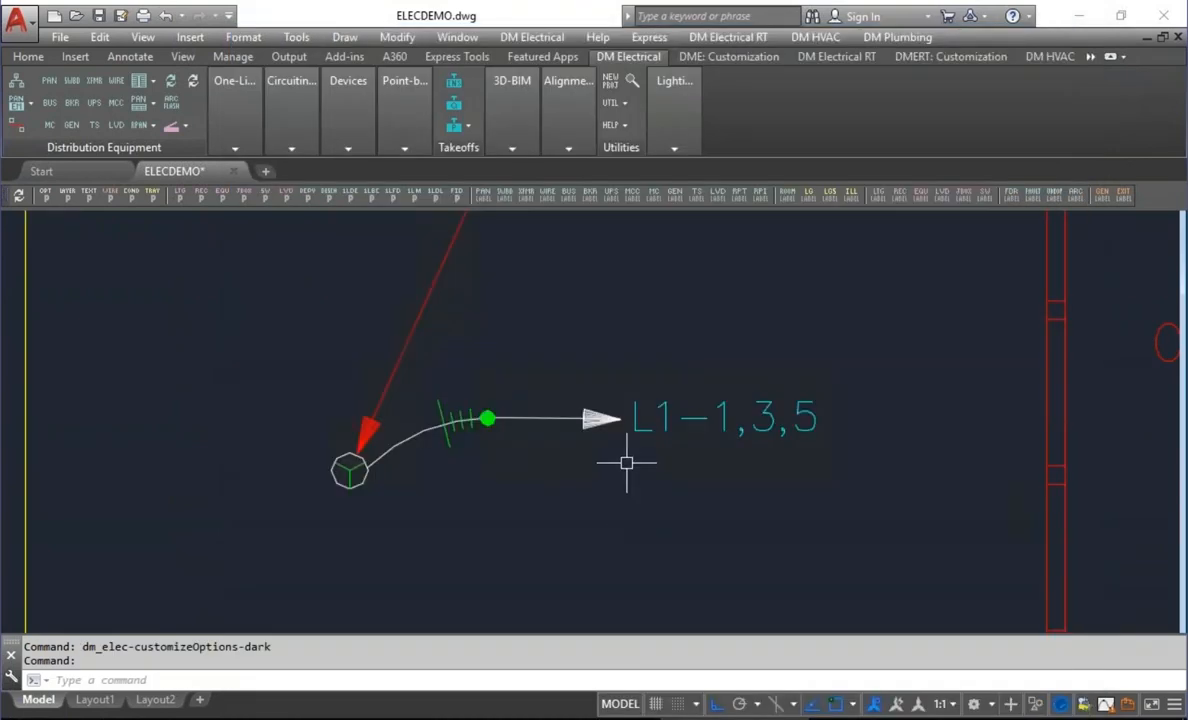
Redraw the EQU equipment's homerun so its tick marks follow the neutral-first setting.
{"action": "mouse_move", "coordinate": [358, 120]}
{"action": "mouse_move", "coordinate": [292, 119]}
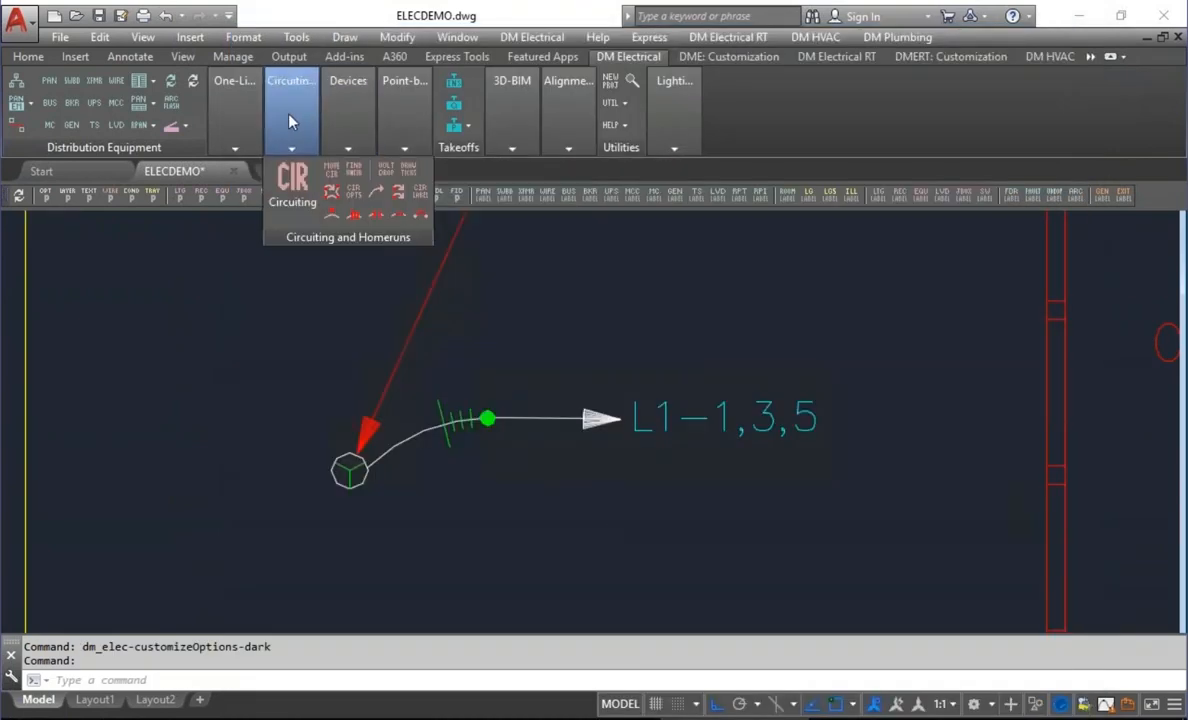
{"action": "left_click", "coordinate": [312, 178]}
{"action": "left_click", "coordinate": [352, 478]}
{"action": "key", "text": "Return"}
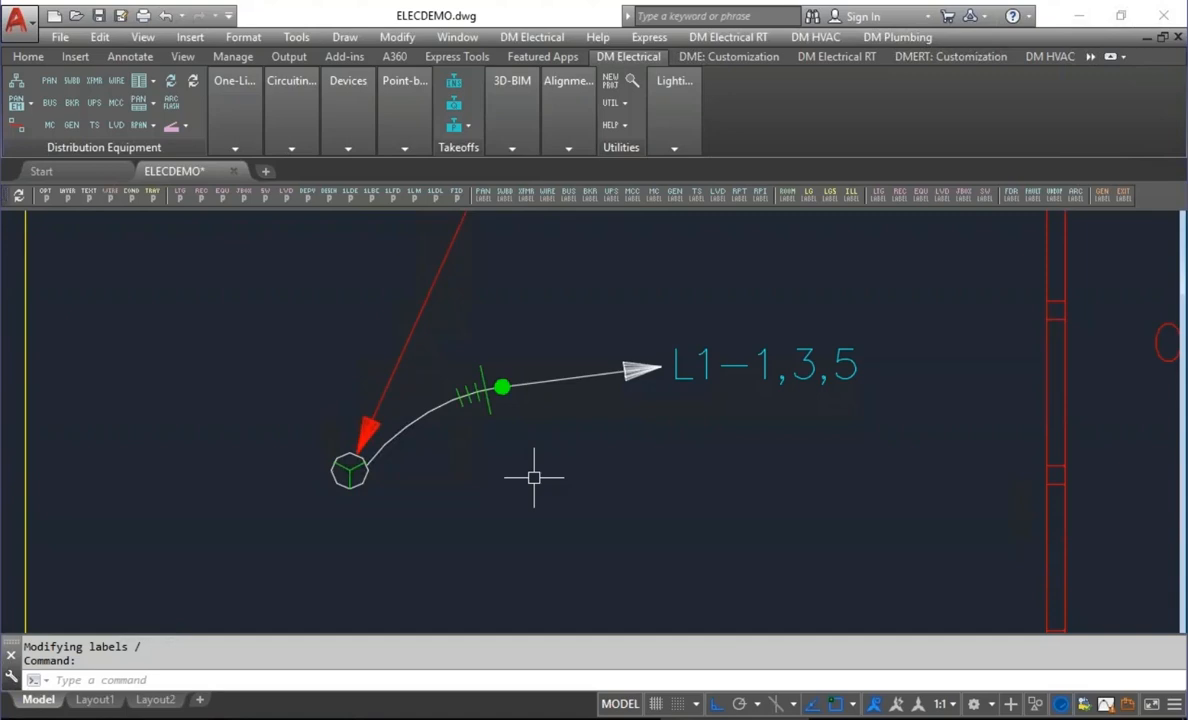
Set the Ground location option to Back under Homeruns and Loops in the project options.
{"action": "left_click", "coordinate": [45, 198]}
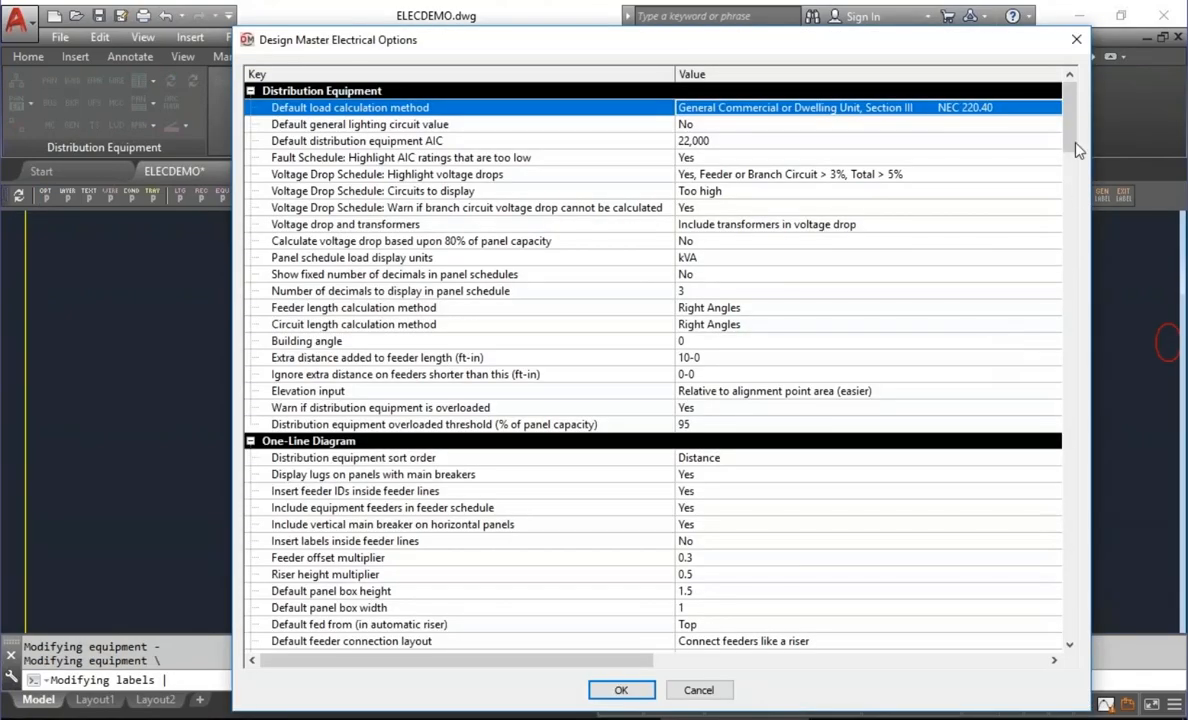
{"action": "left_click_drag", "start_coordinate": [1073, 142], "coordinate": [1052, 393]}
{"action": "left_click", "coordinate": [353, 396]}
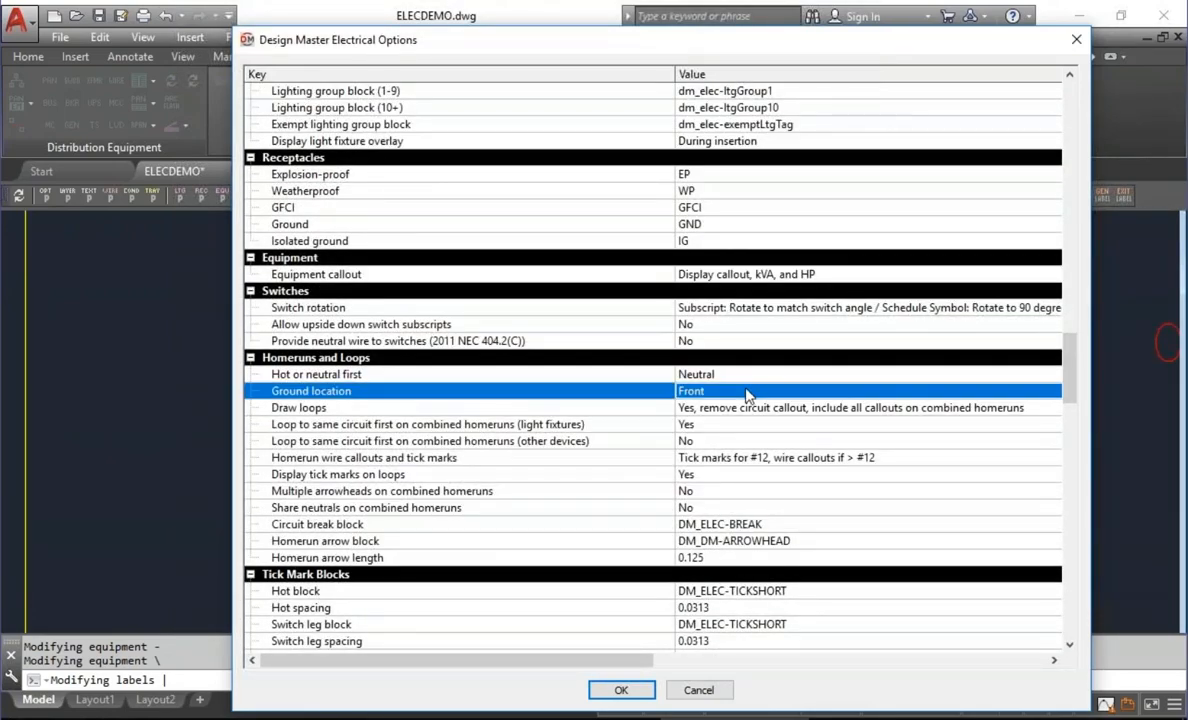
{"action": "left_click", "coordinate": [746, 391]}
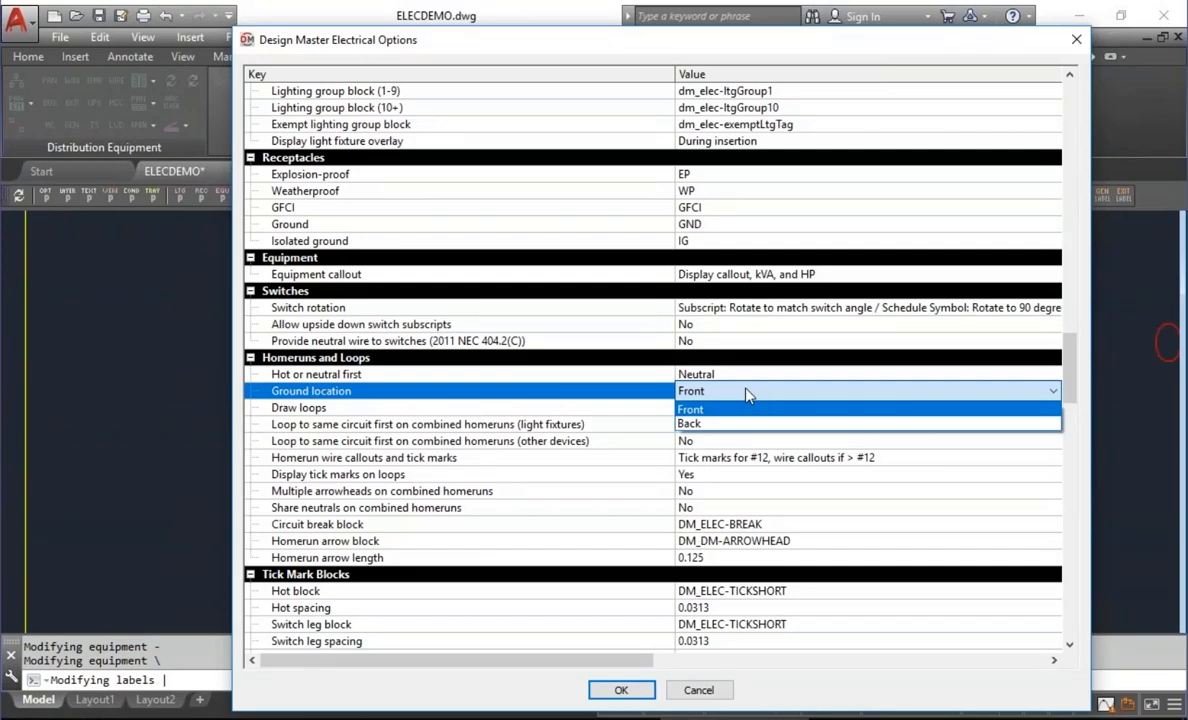
{"action": "left_click", "coordinate": [697, 423]}
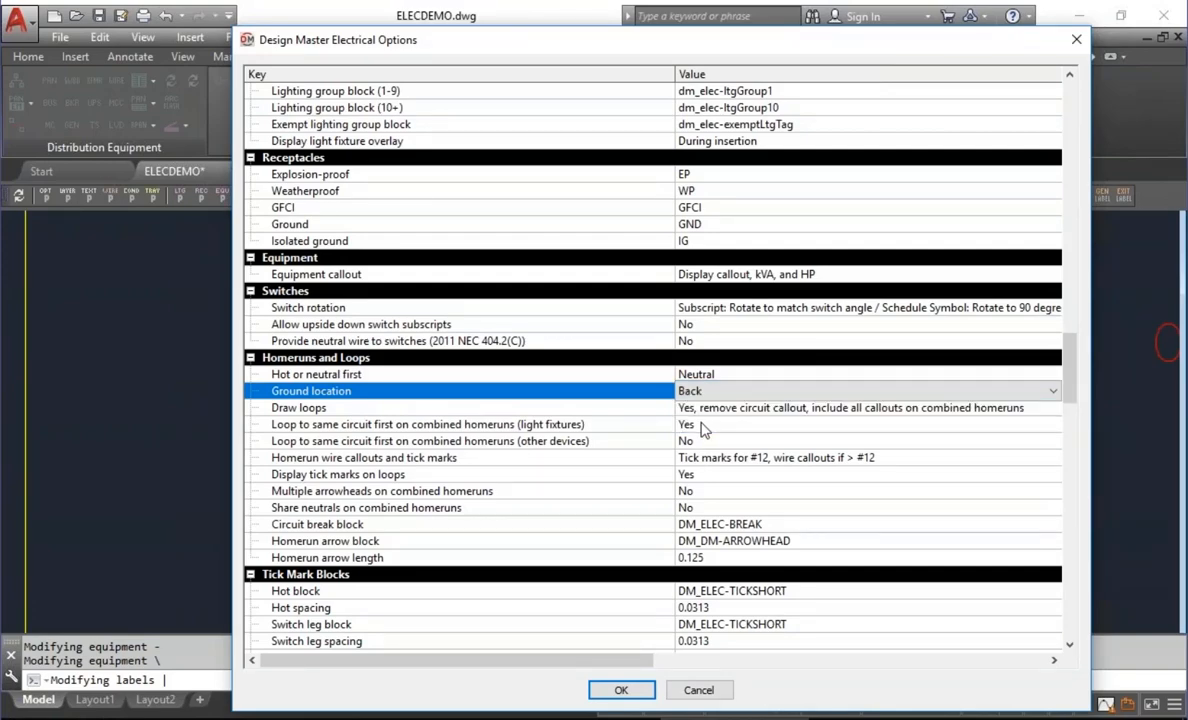
{"action": "left_click", "coordinate": [620, 690]}
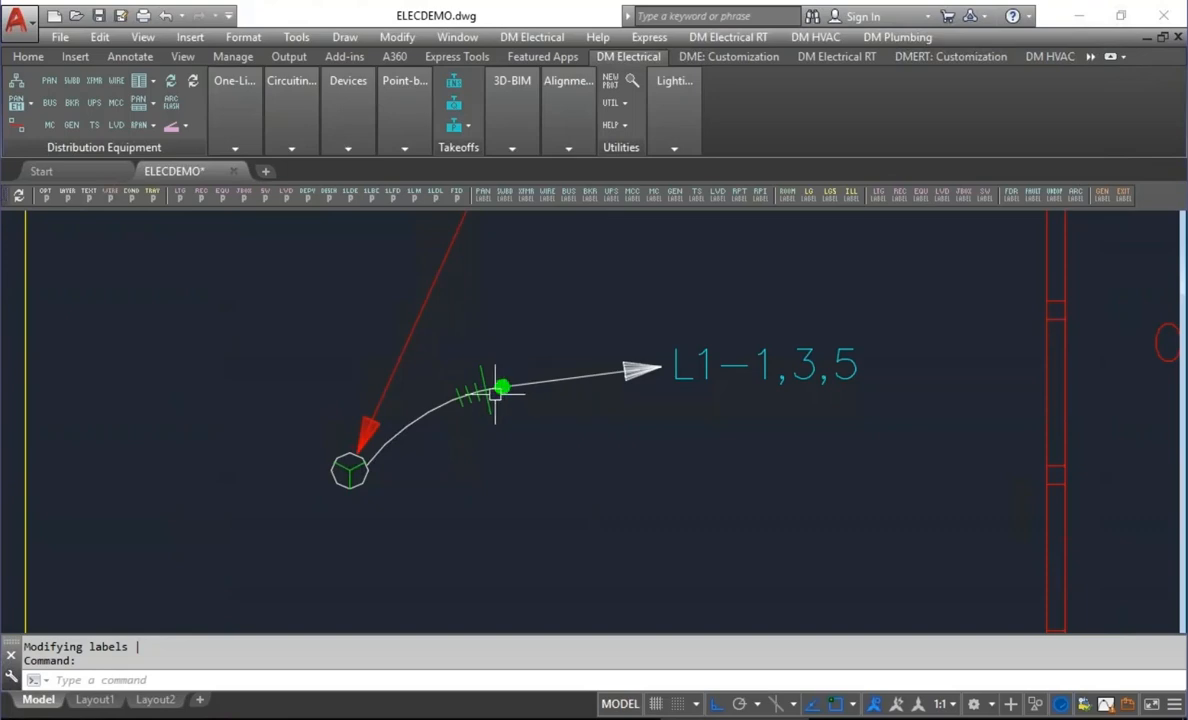
Redraw the EQU equipment's homerun so its tick marks follow the ground-at-back setting.
{"action": "mouse_move", "coordinate": [272, 127]}
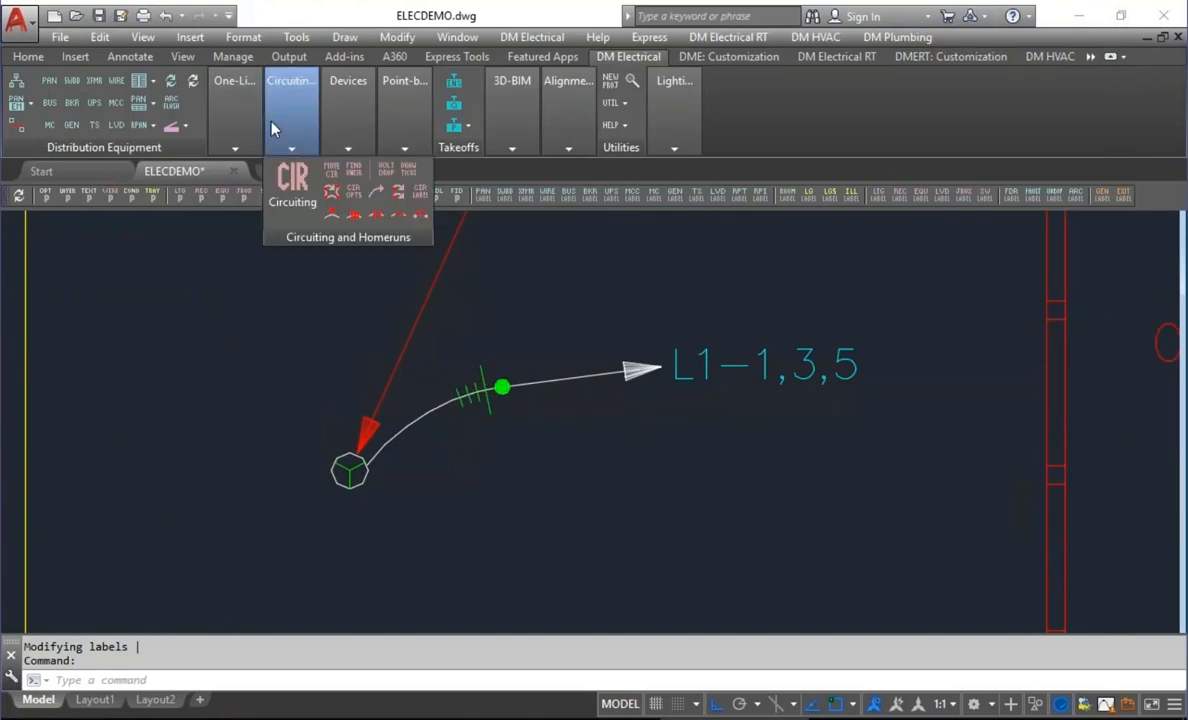
{"action": "left_click", "coordinate": [376, 191]}
{"action": "left_click", "coordinate": [350, 487]}
{"action": "key", "text": "Return"}
{"action": "left_click", "coordinate": [523, 367]}
{"action": "left_click", "coordinate": [705, 339]}
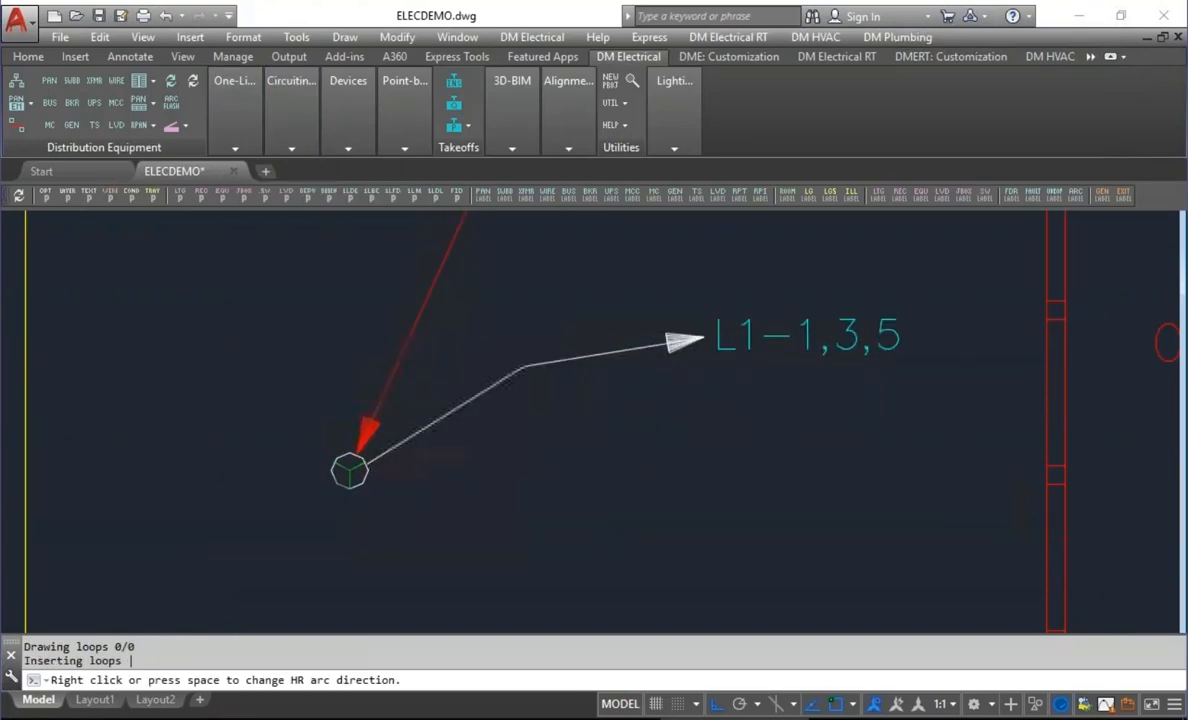
{"action": "left_click", "coordinate": [722, 442]}
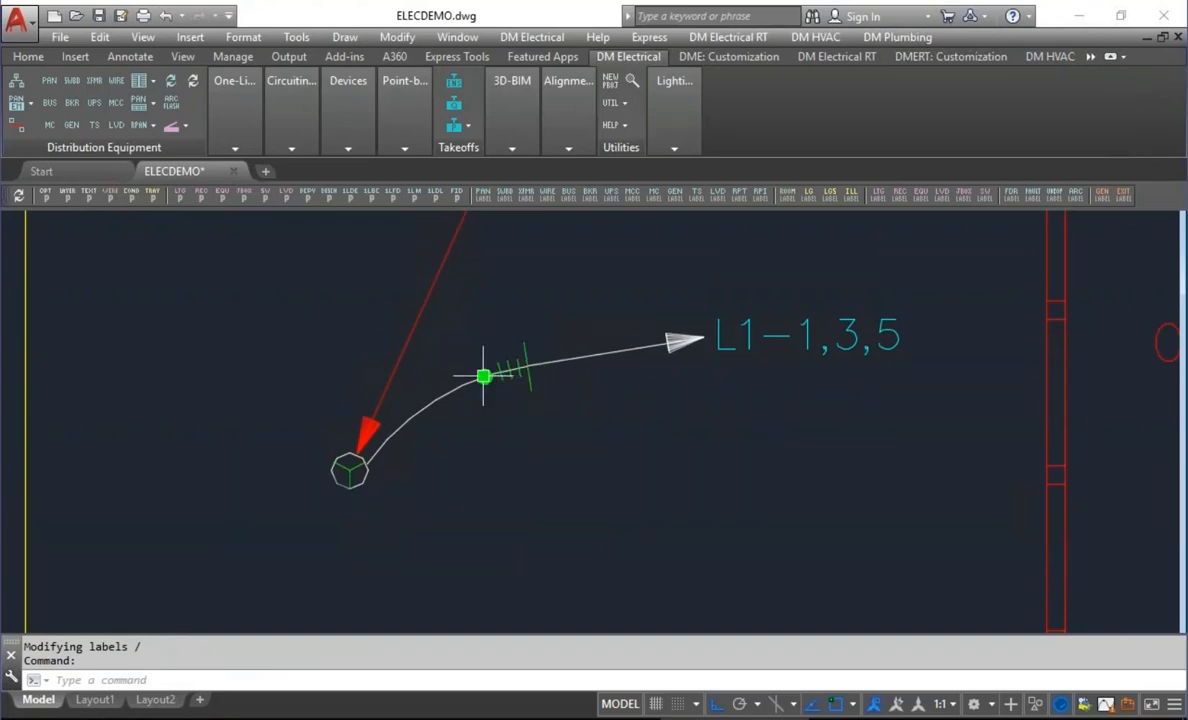
Review the available Draw loops choices under Homeruns and Loops in the project options without changing the setting.
{"action": "left_click", "coordinate": [45, 197]}
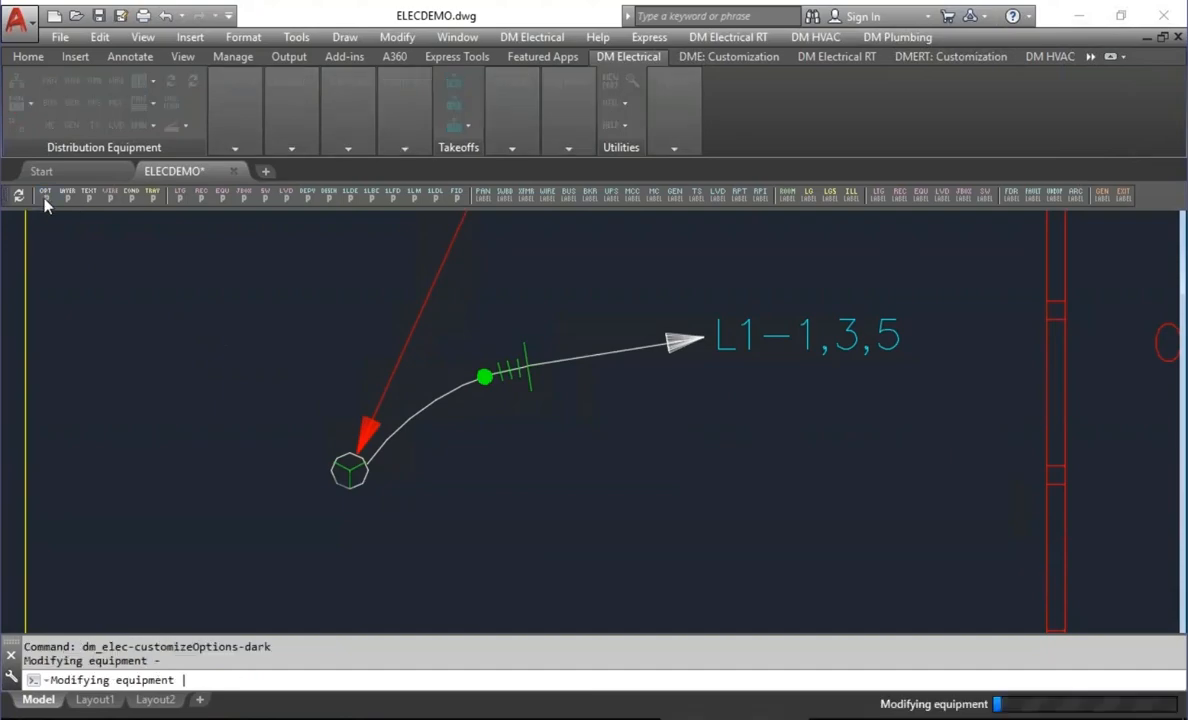
{"action": "left_click_drag", "start_coordinate": [1070, 126], "coordinate": [1087, 376]}
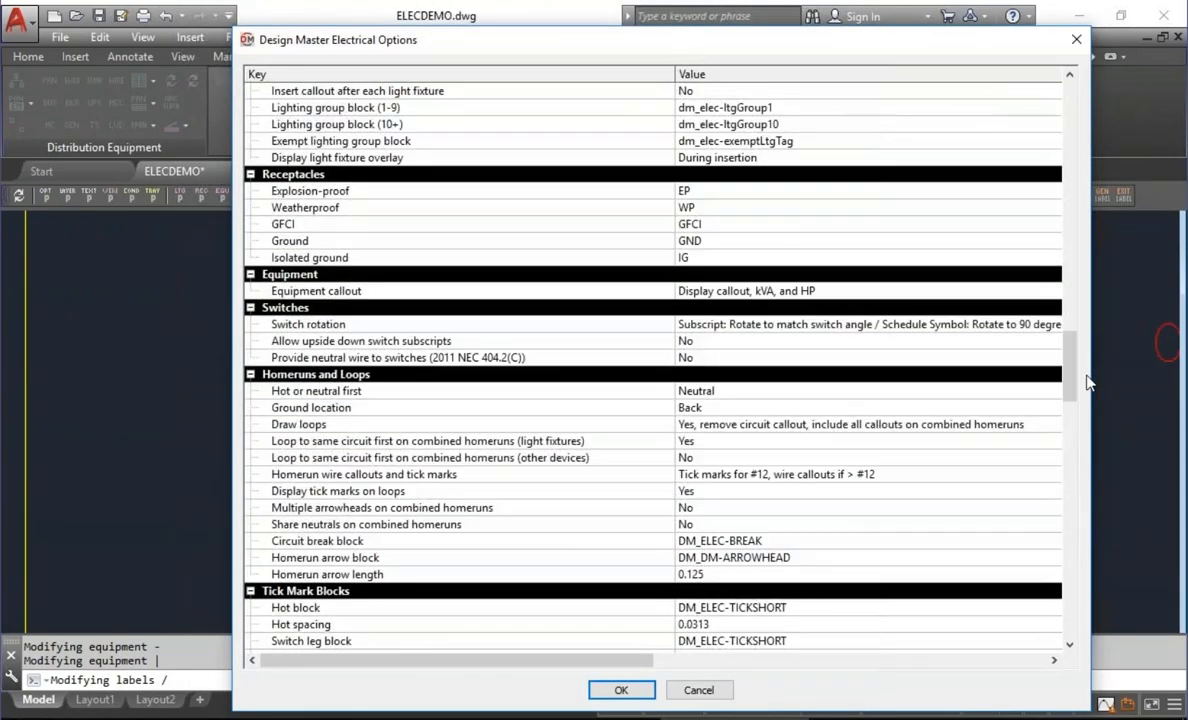
{"action": "left_click", "coordinate": [505, 428]}
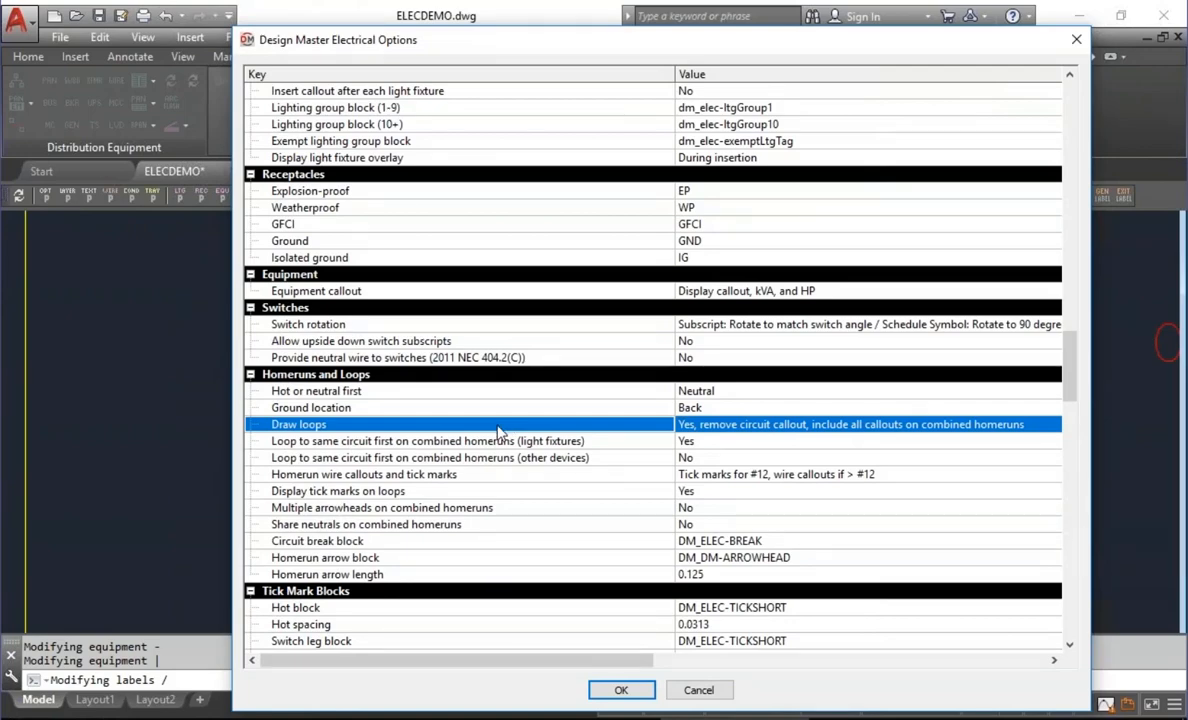
{"action": "left_click", "coordinate": [730, 425]}
{"action": "left_click", "coordinate": [730, 427]}
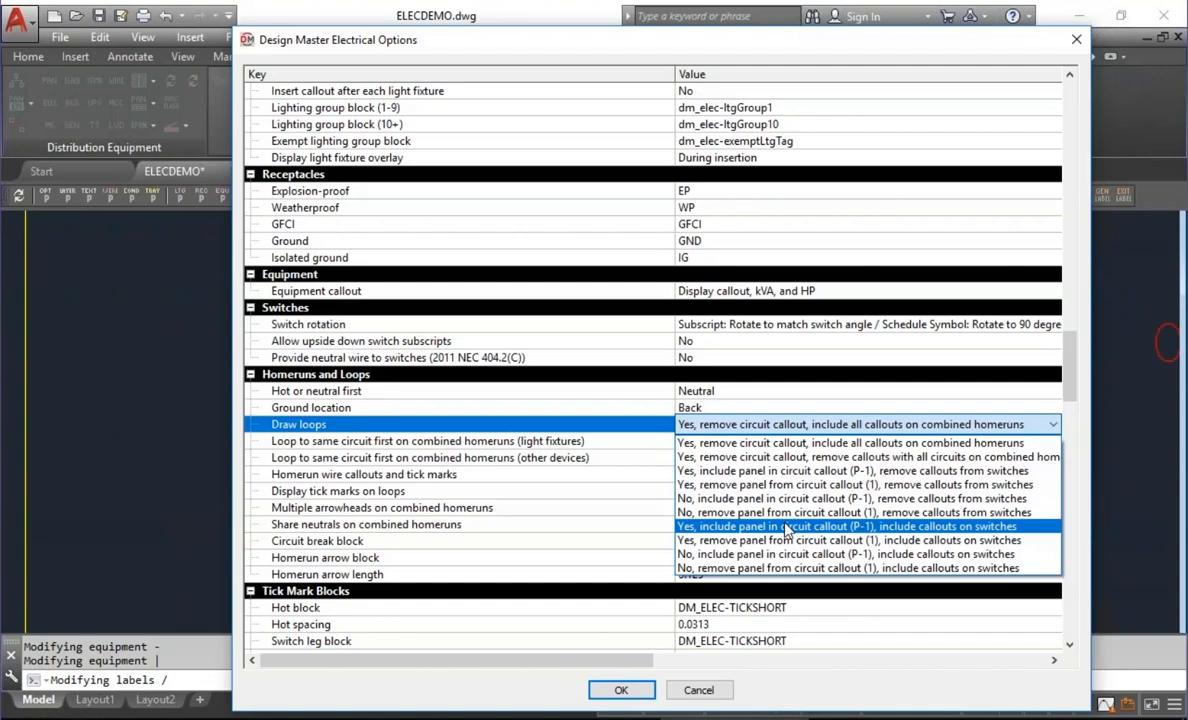
{"action": "left_click", "coordinate": [806, 428]}
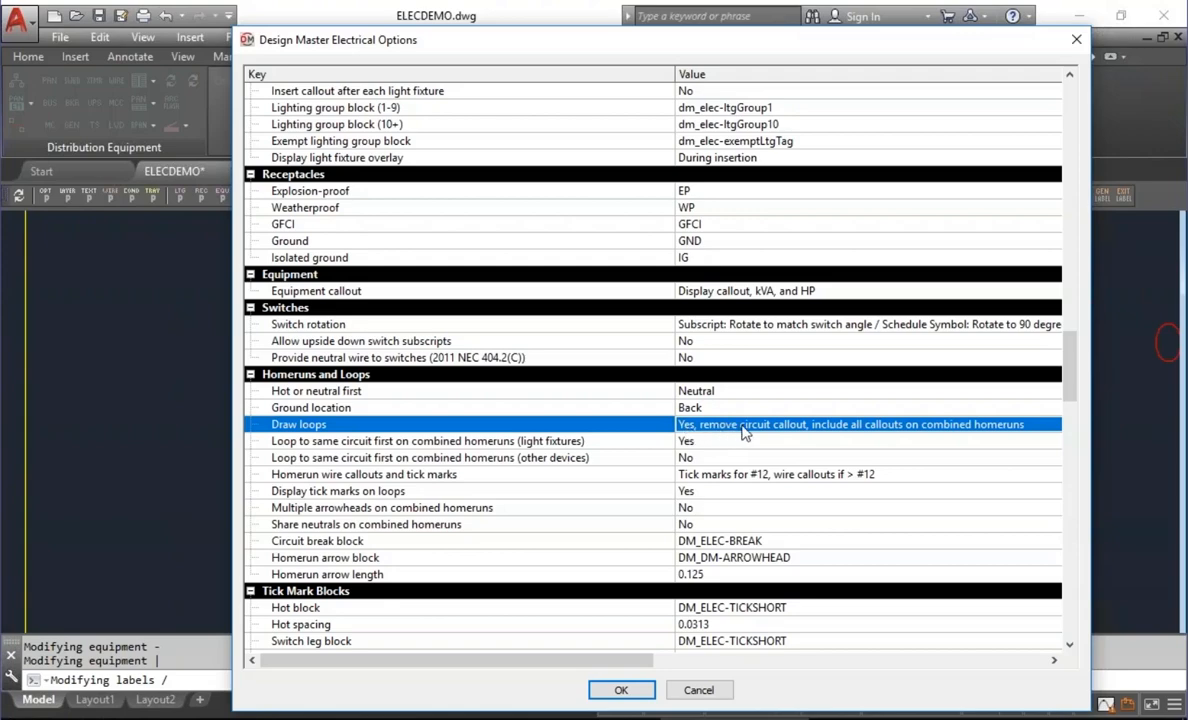
{"action": "left_click", "coordinate": [698, 689]}
Circuit the Office 103 fixtures to L1-7, Office 105's upper and lower pairs to L1-9 and L1-11, and Office 107's lighting to L1-13.
{"action": "scroll", "coordinate": [623, 492], "scroll_direction": "down", "scroll_amount": 7}
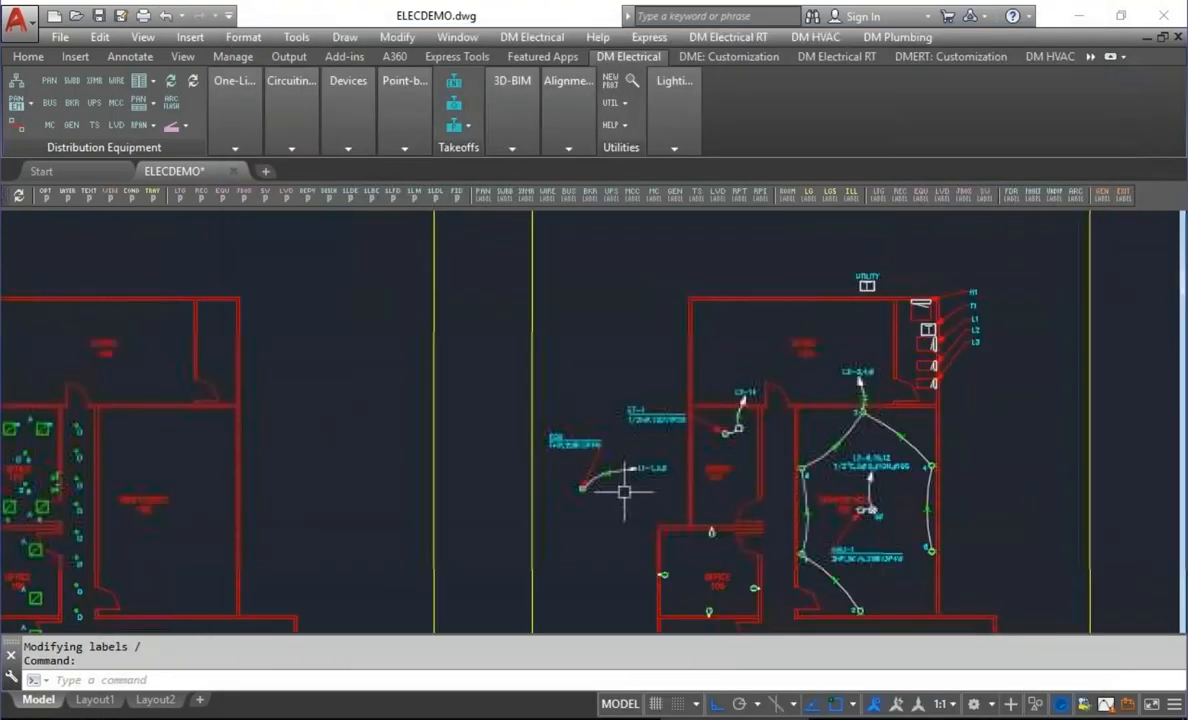
{"action": "middle_click_drag", "start_coordinate": [623, 493], "coordinate": [827, 281]}
{"action": "middle_click_drag", "start_coordinate": [589, 395], "coordinate": [783, 366]}
{"action": "scroll", "coordinate": [383, 385], "scroll_direction": "up", "scroll_amount": 1}
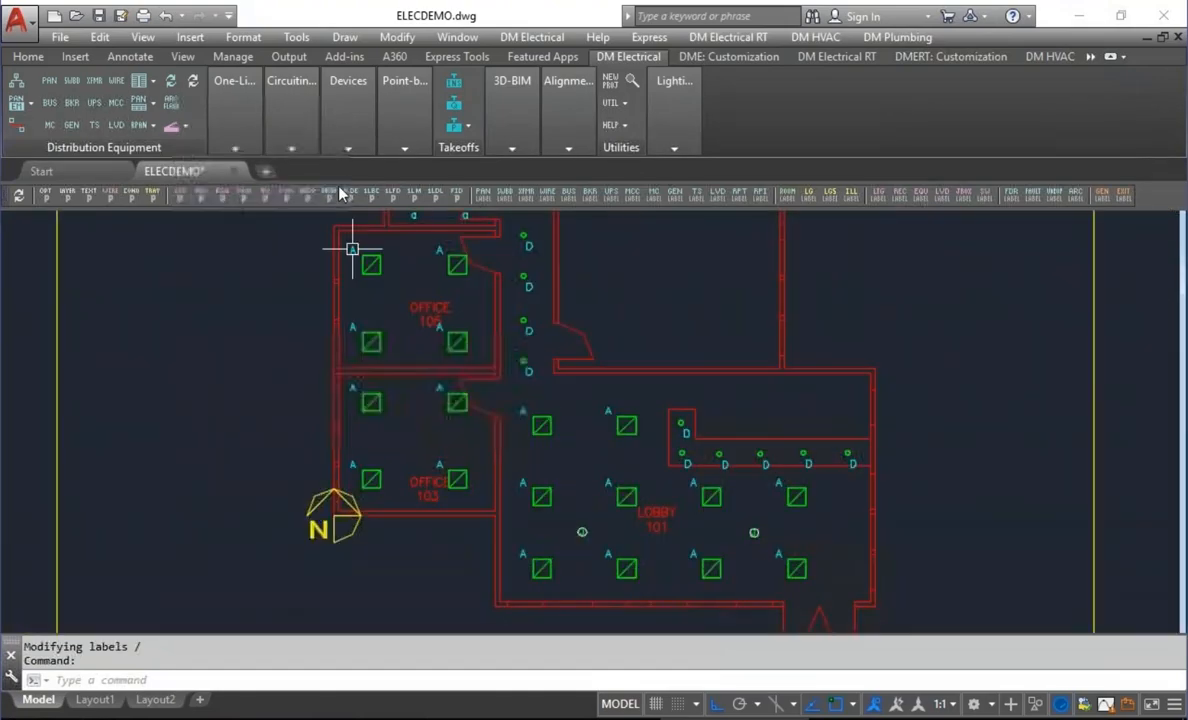
{"action": "left_click", "coordinate": [284, 115]}
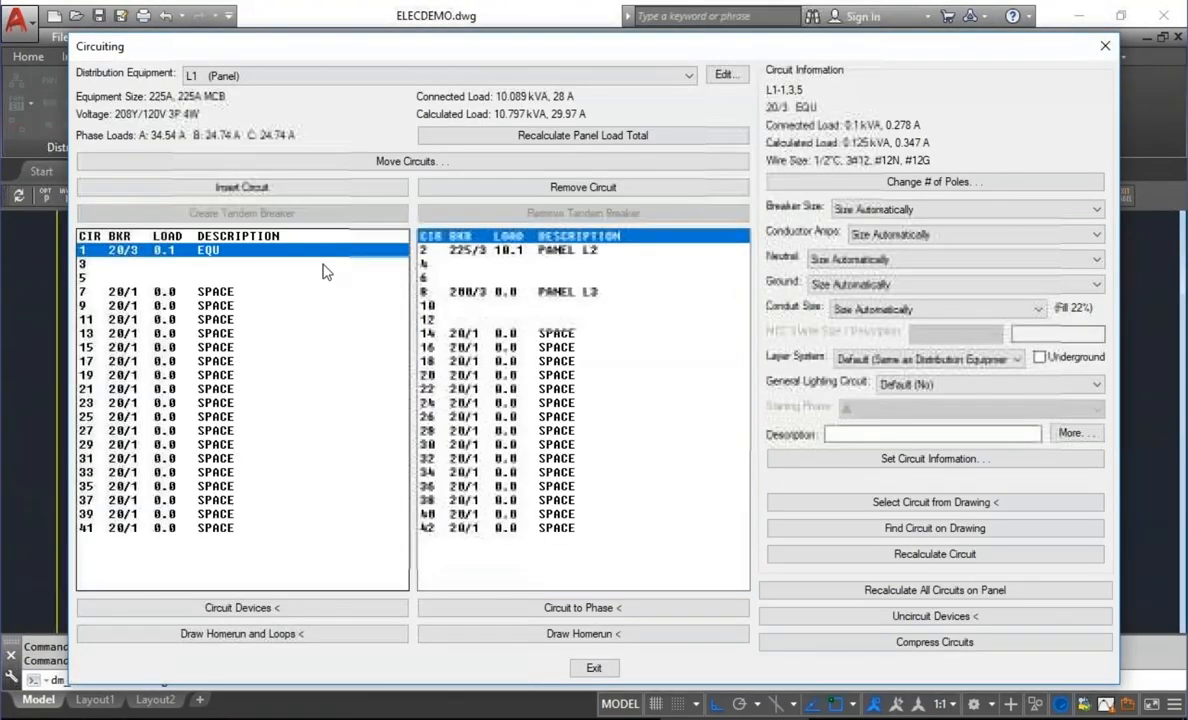
{"action": "double_click", "coordinate": [223, 299]}
{"action": "scroll", "coordinate": [455, 402], "scroll_direction": "up", "scroll_amount": 1}
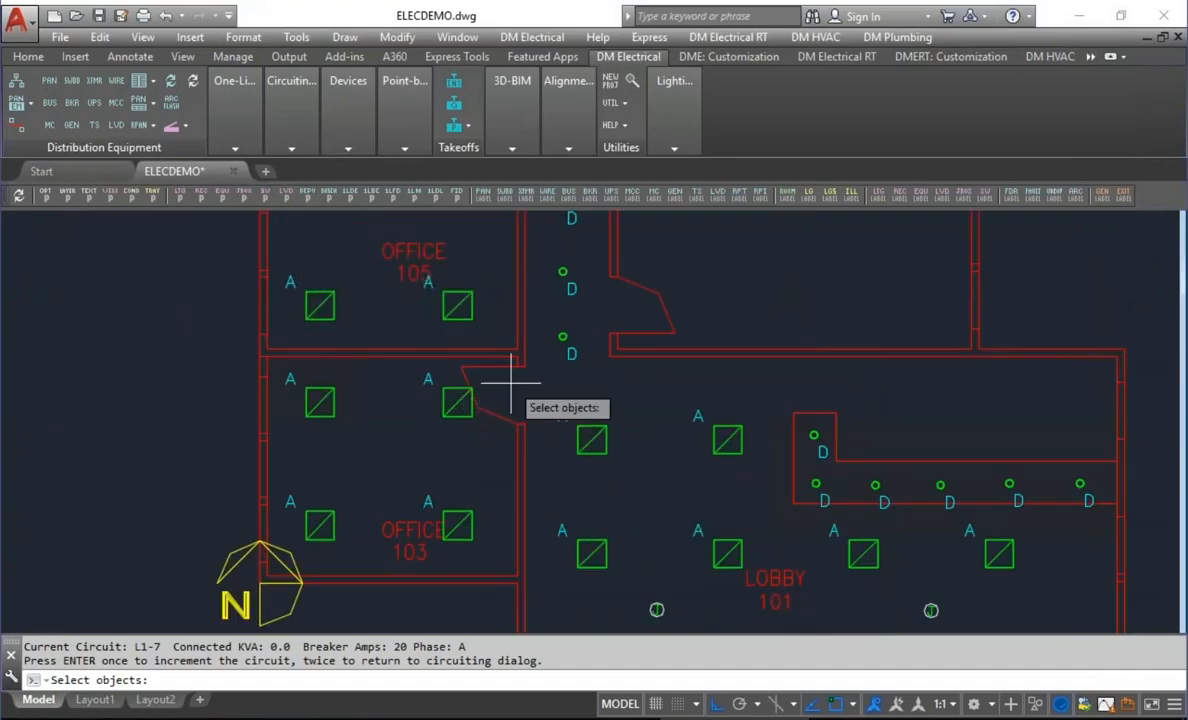
{"action": "left_click", "coordinate": [438, 313]}
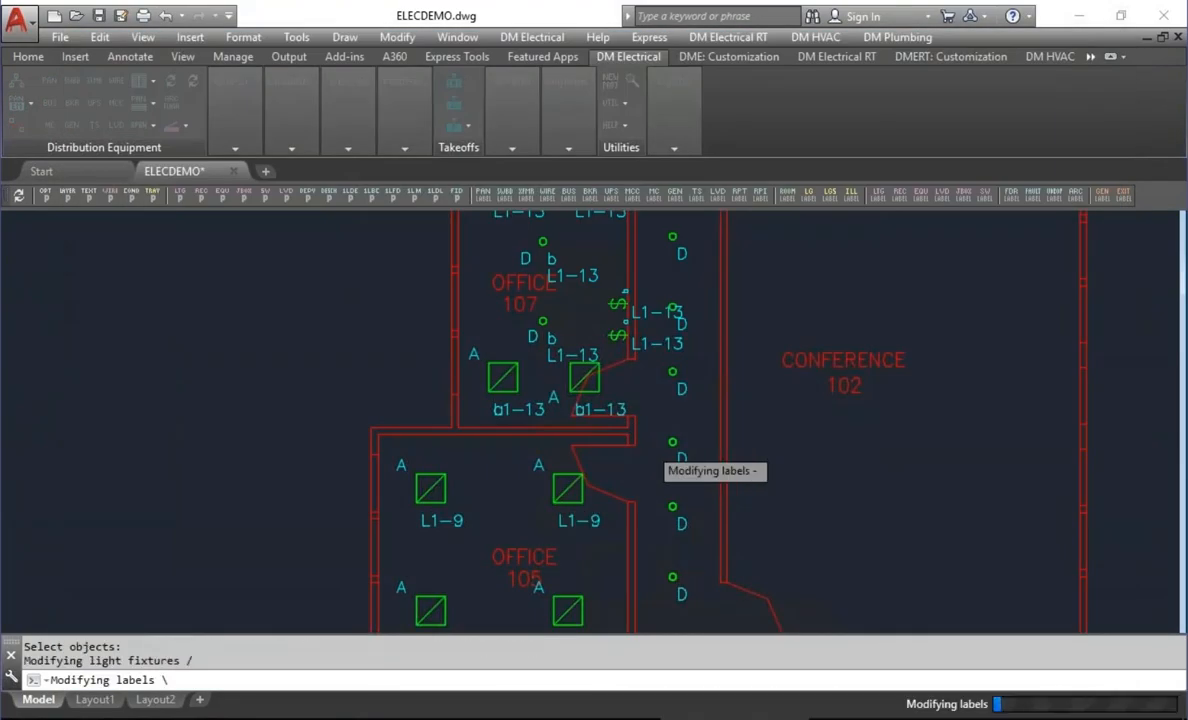
Draw the L1-7 homerun and loops from Office 103's upper-right light fixture, ending in the corridor near the lobby.
{"action": "middle_click_drag", "start_coordinate": [585, 504], "coordinate": [519, 322]}
{"action": "middle_click_drag", "start_coordinate": [436, 327], "coordinate": [434, 240]}
{"action": "left_click", "coordinate": [280, 120]}
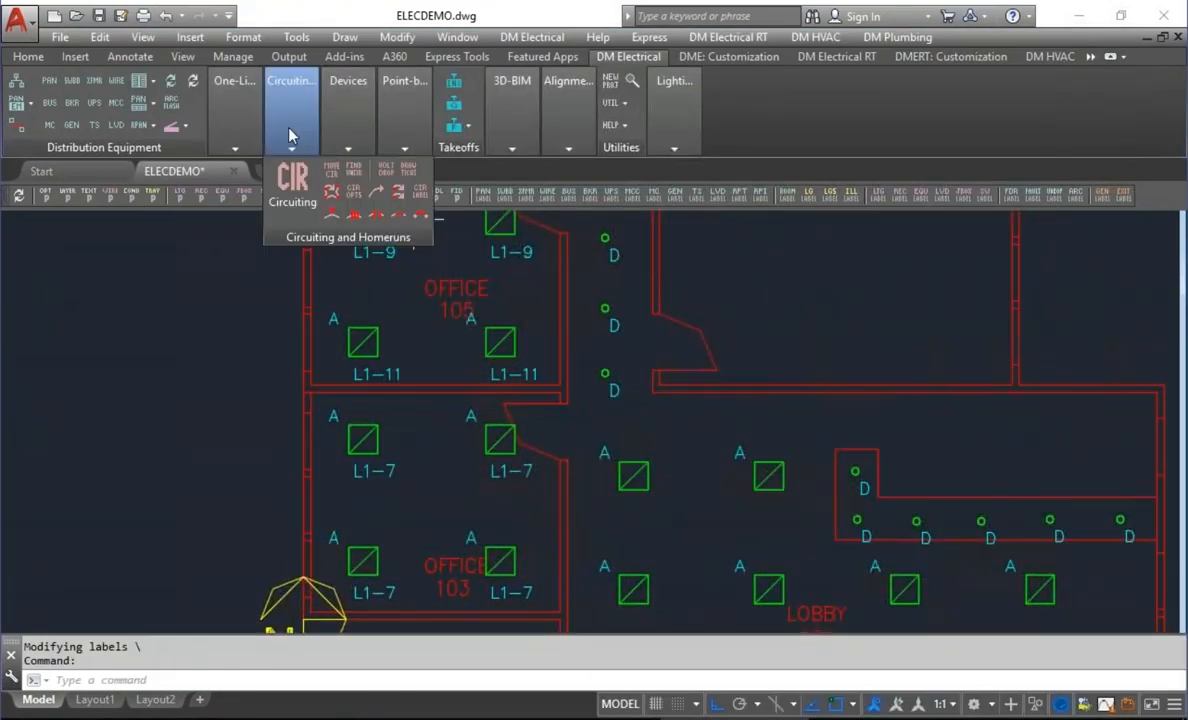
{"action": "left_click", "coordinate": [332, 212]}
{"action": "left_click", "coordinate": [496, 438]}
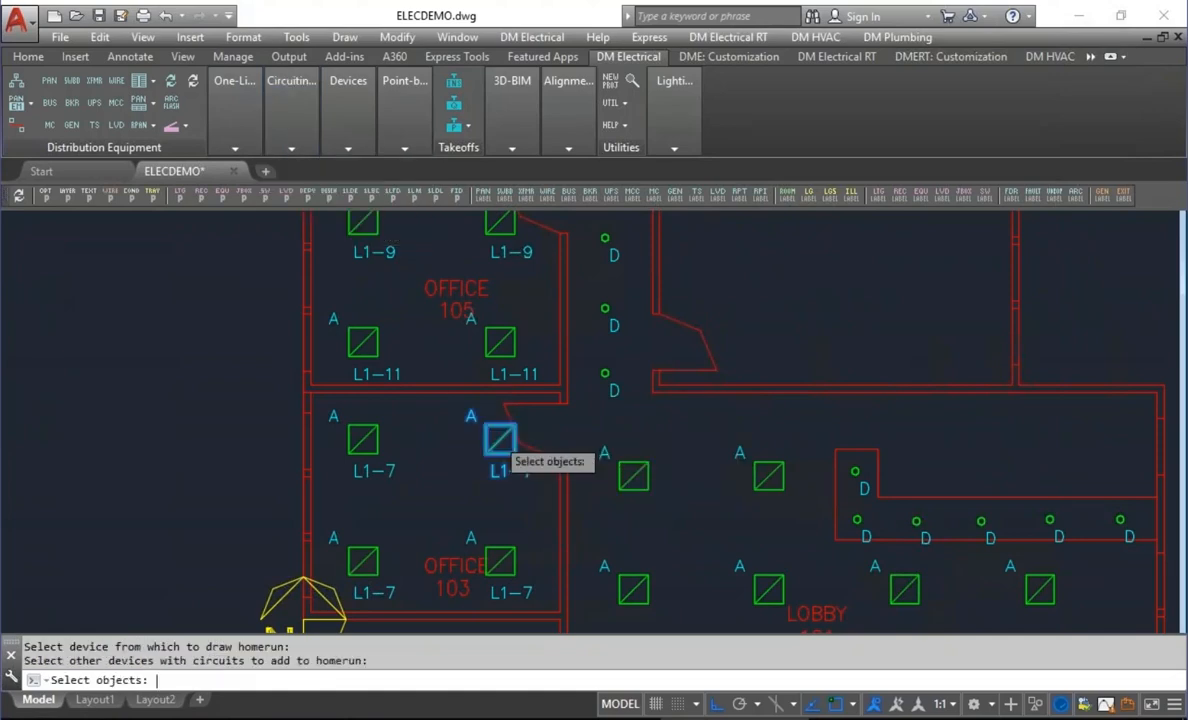
{"action": "key", "text": "Return"}
{"action": "left_click", "coordinate": [632, 423]}
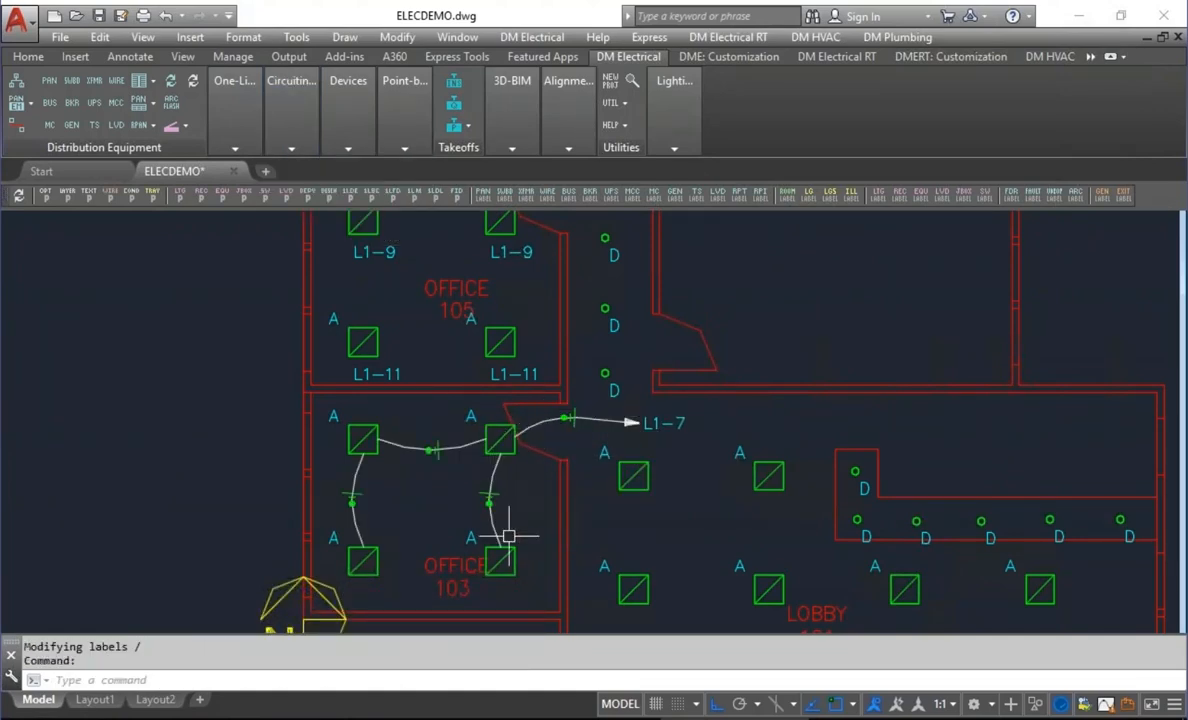
Draw a combined L1-9,11 homerun and loops from Office 105's upper-right fixture, adding the lower-right fixture's circuit.
{"action": "mouse_move", "coordinate": [497, 467]}
{"action": "middle_mouse_down"}
{"action": "mouse_move", "coordinate": [544, 406]}
{"action": "mouse_move", "coordinate": [557, 485]}
{"action": "middle_mouse_up"}
{"action": "key", "text": "Return"}
{"action": "left_click", "coordinate": [517, 351]}
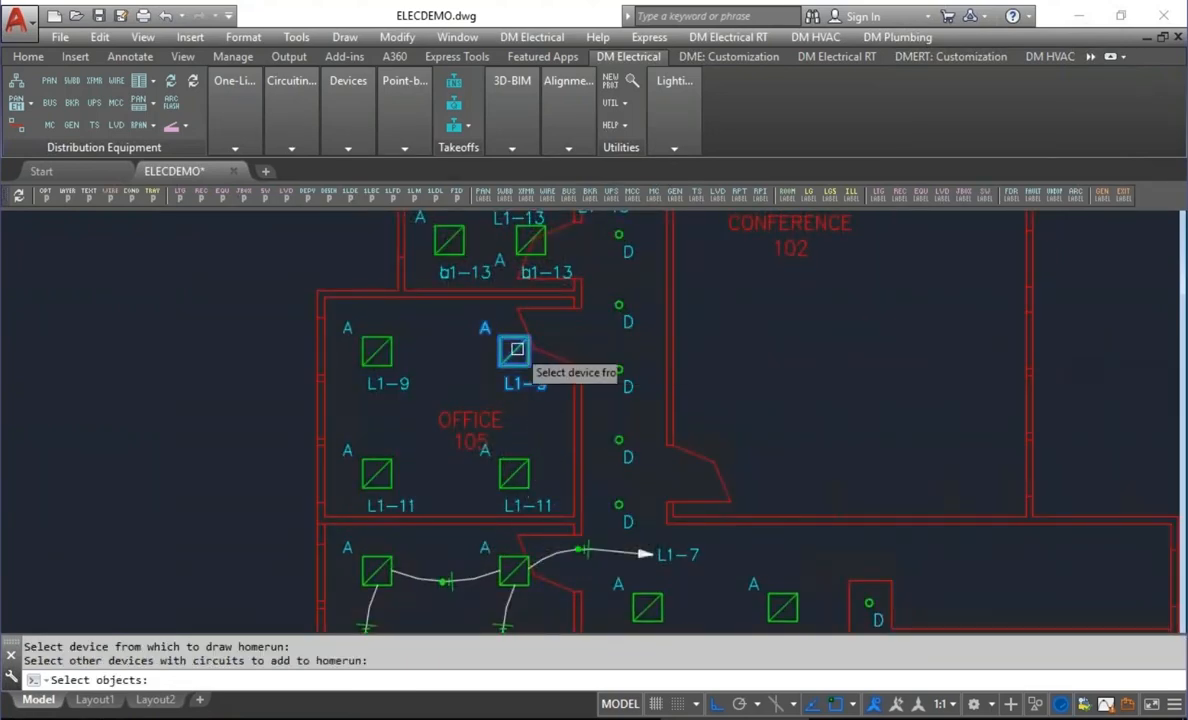
{"action": "left_click", "coordinate": [520, 463]}
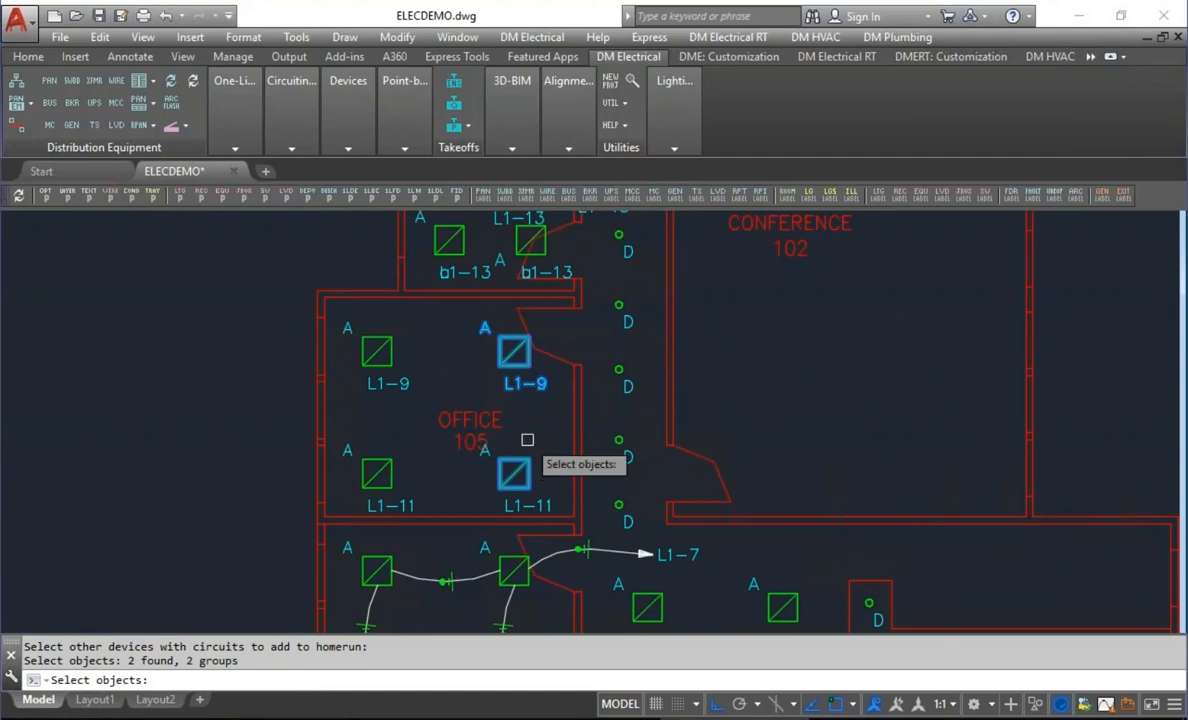
{"action": "key", "text": "Return"}
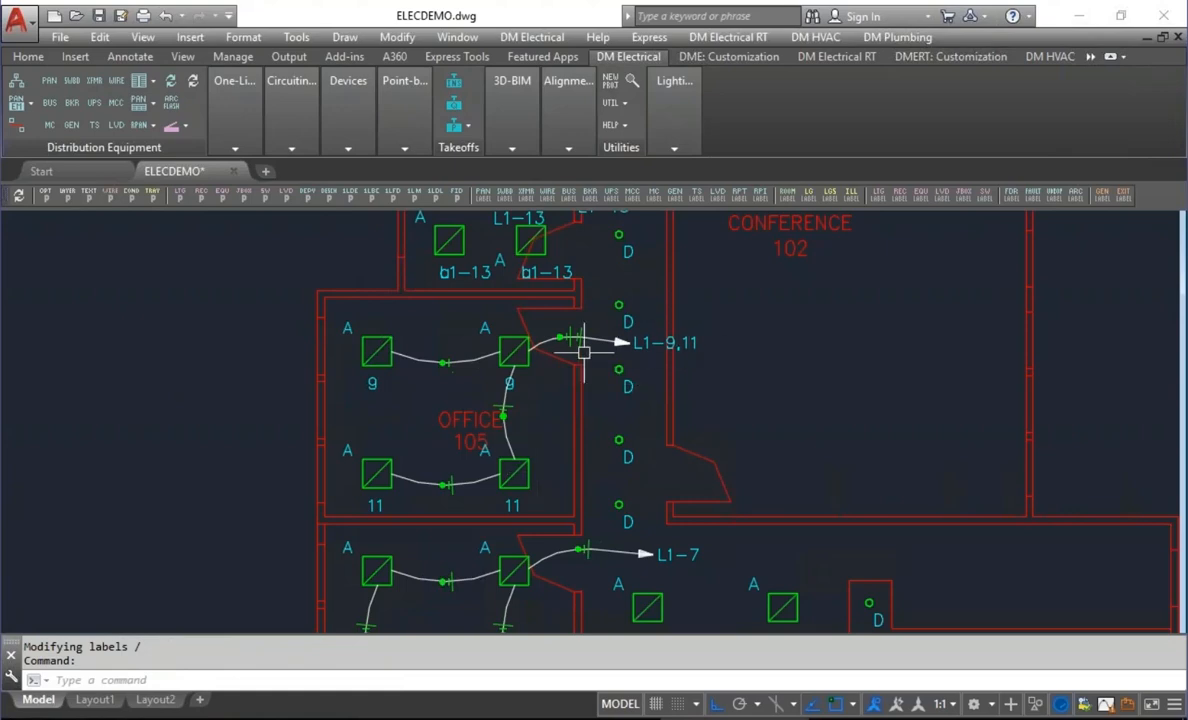
Draw the L1-13 homerun and loops from switch a in Office 107, ending in the corridor.
{"action": "middle_click_drag", "start_coordinate": [615, 308], "coordinate": [615, 483]}
{"action": "scroll", "coordinate": [591, 385], "scroll_direction": "up", "scroll_amount": 2}
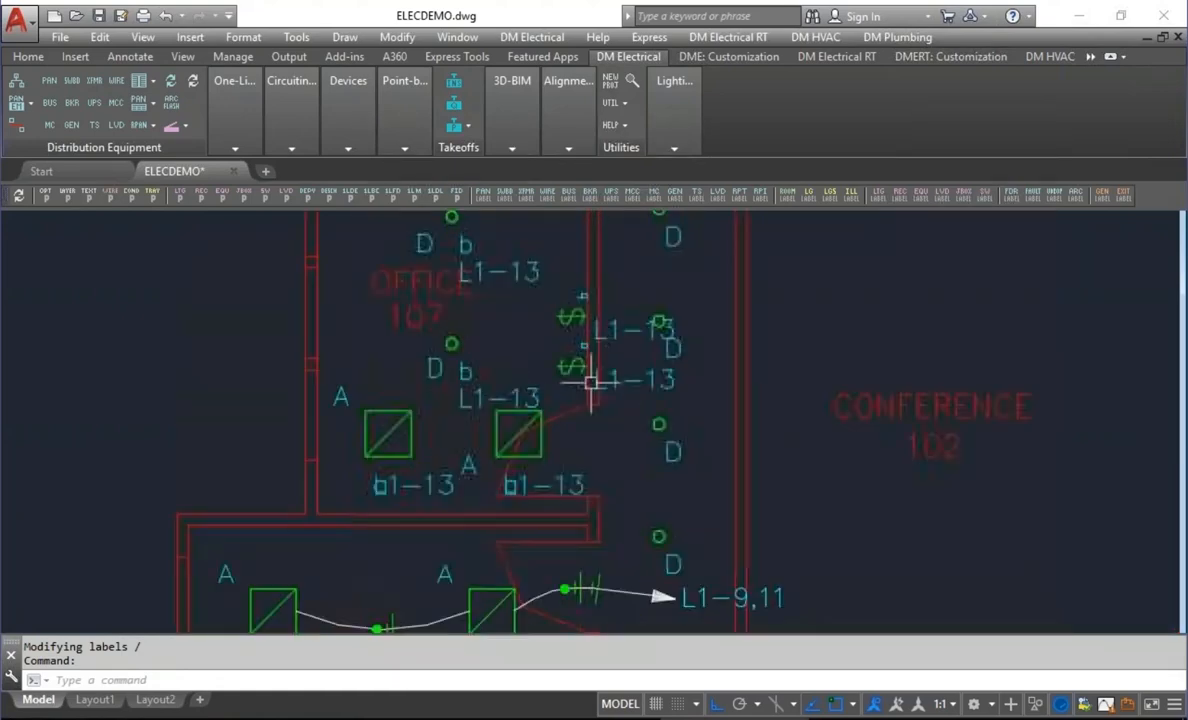
{"action": "key", "text": "Return"}
{"action": "left_click", "coordinate": [566, 367]}
{"action": "key", "text": "Return"}
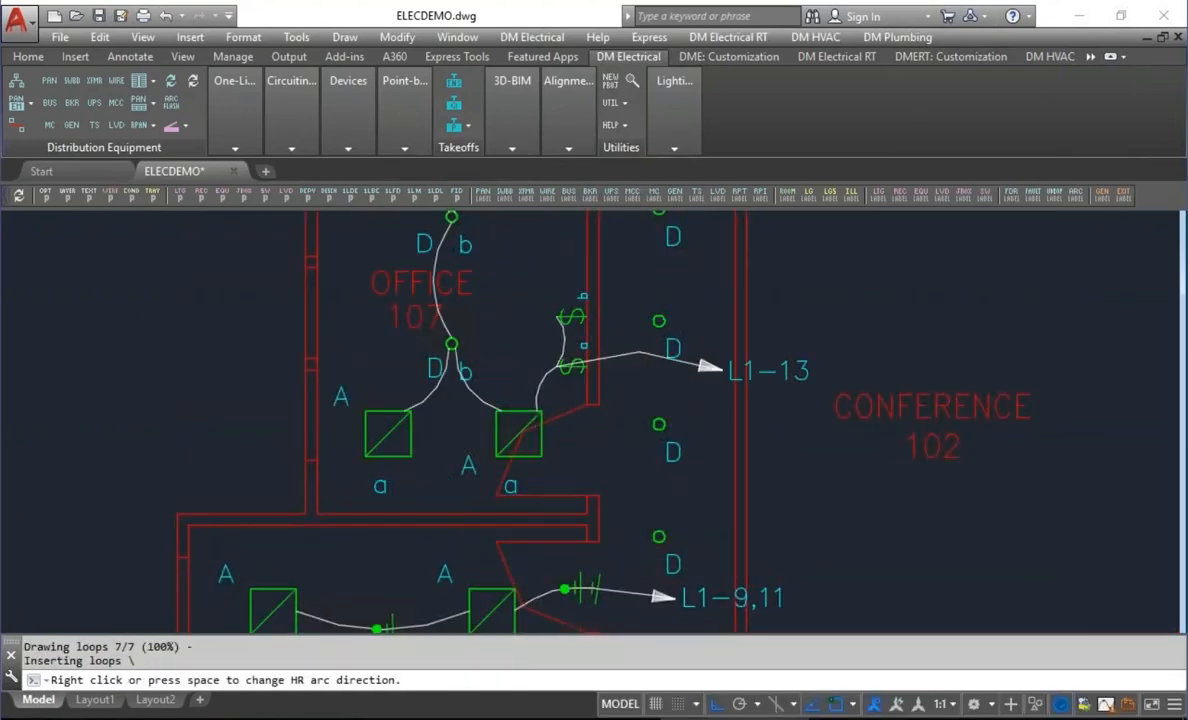
{"action": "left_click", "coordinate": [672, 400]}
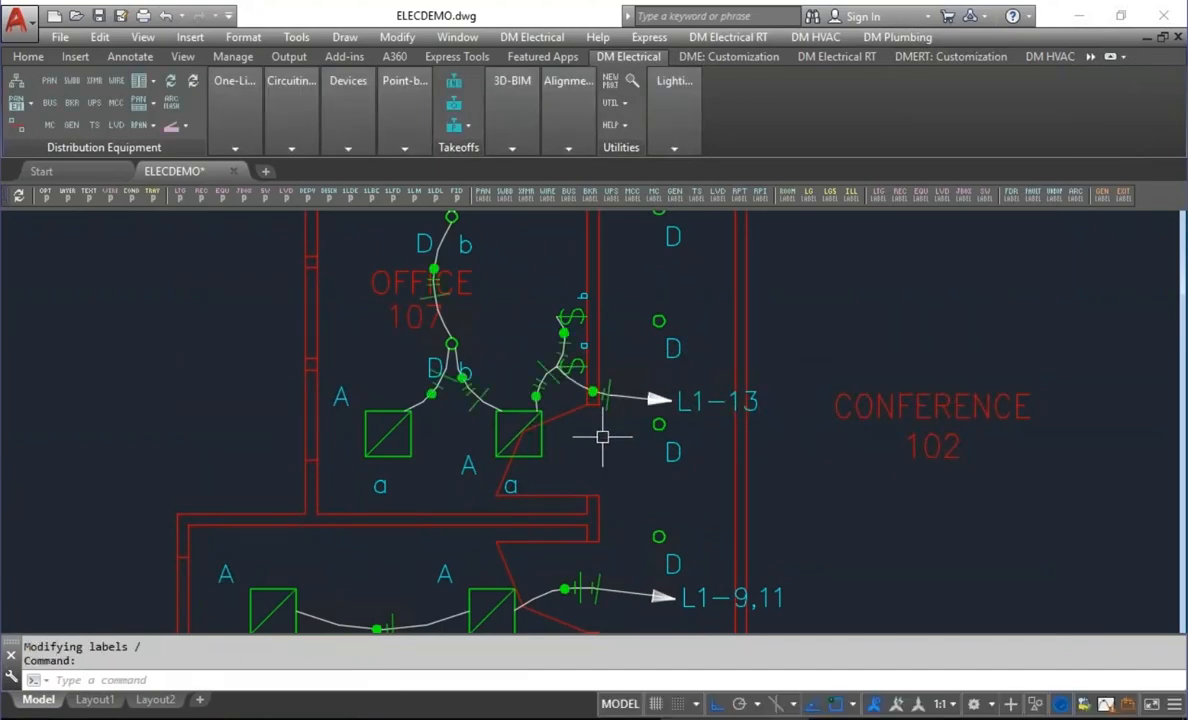
Set Draw loops to "Yes, remove circuit callout, remove callouts with all circuits on combined homeruns" under Homeruns and Loops in the project options.
{"action": "scroll", "coordinate": [590, 441], "scroll_direction": "down", "scroll_amount": 2}
{"action": "middle_click_drag", "start_coordinate": [588, 441], "coordinate": [597, 298]}
{"action": "middle_click_drag", "start_coordinate": [541, 517], "coordinate": [560, 352]}
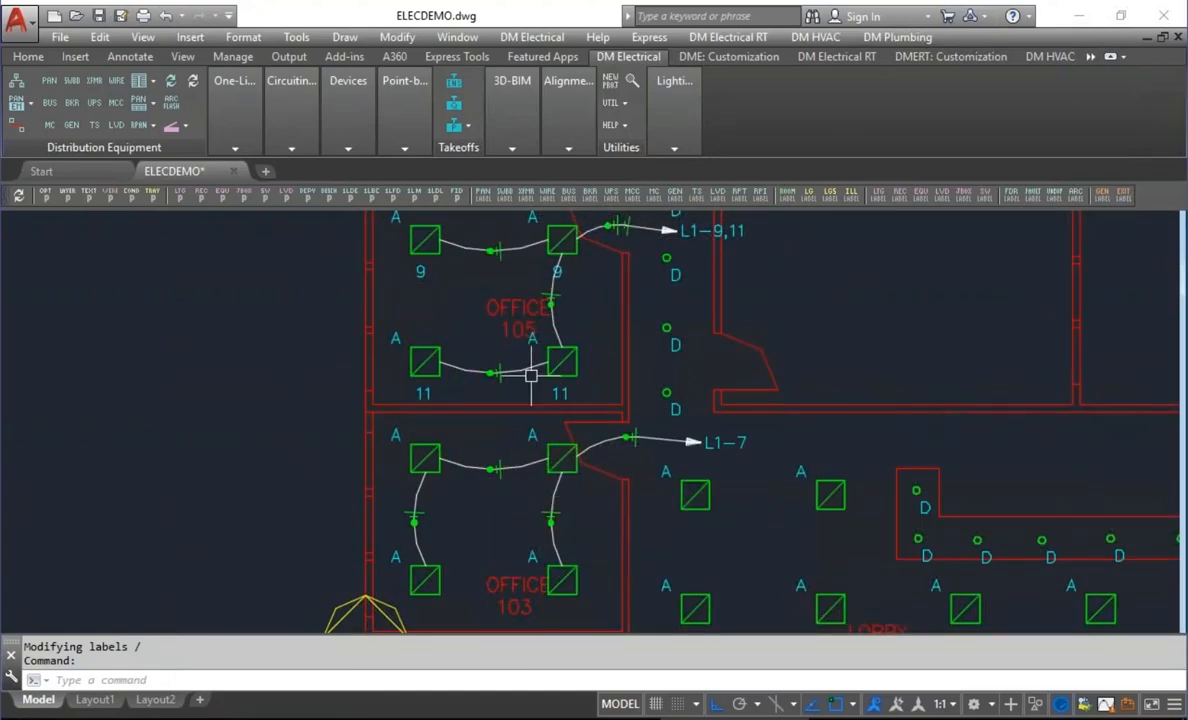
{"action": "left_click", "coordinate": [46, 193]}
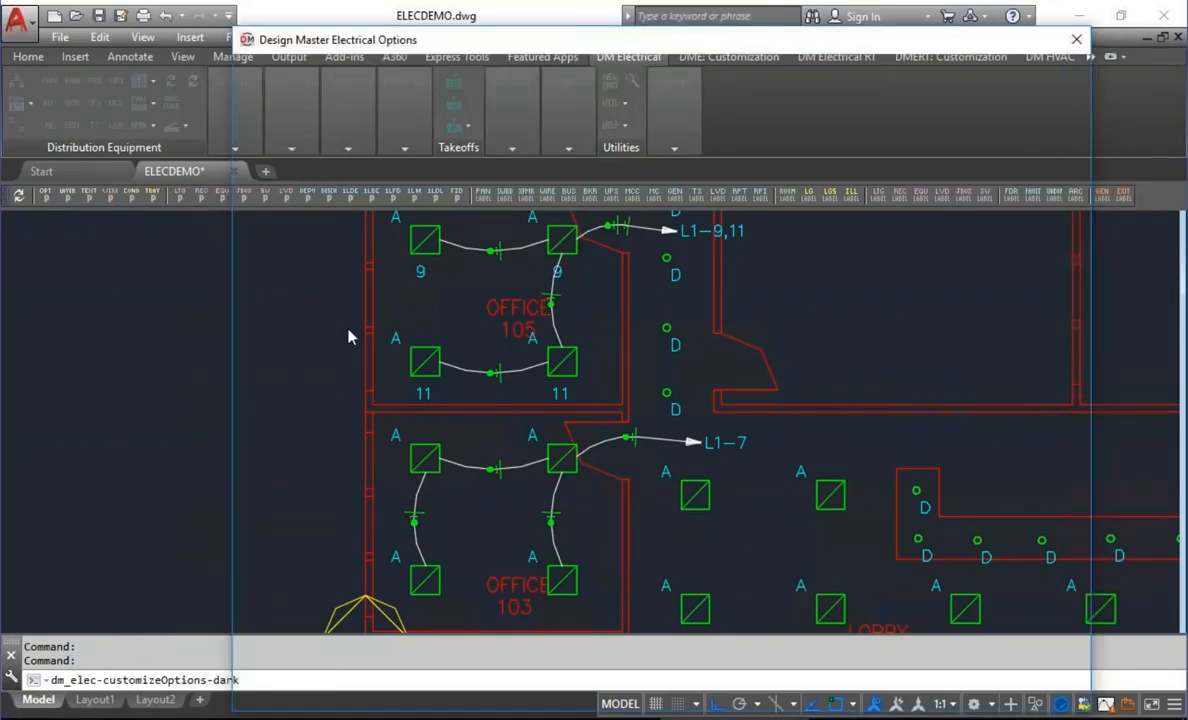
{"action": "left_click_drag", "start_coordinate": [1070, 112], "coordinate": [1094, 366]}
{"action": "left_click", "coordinate": [760, 474]}
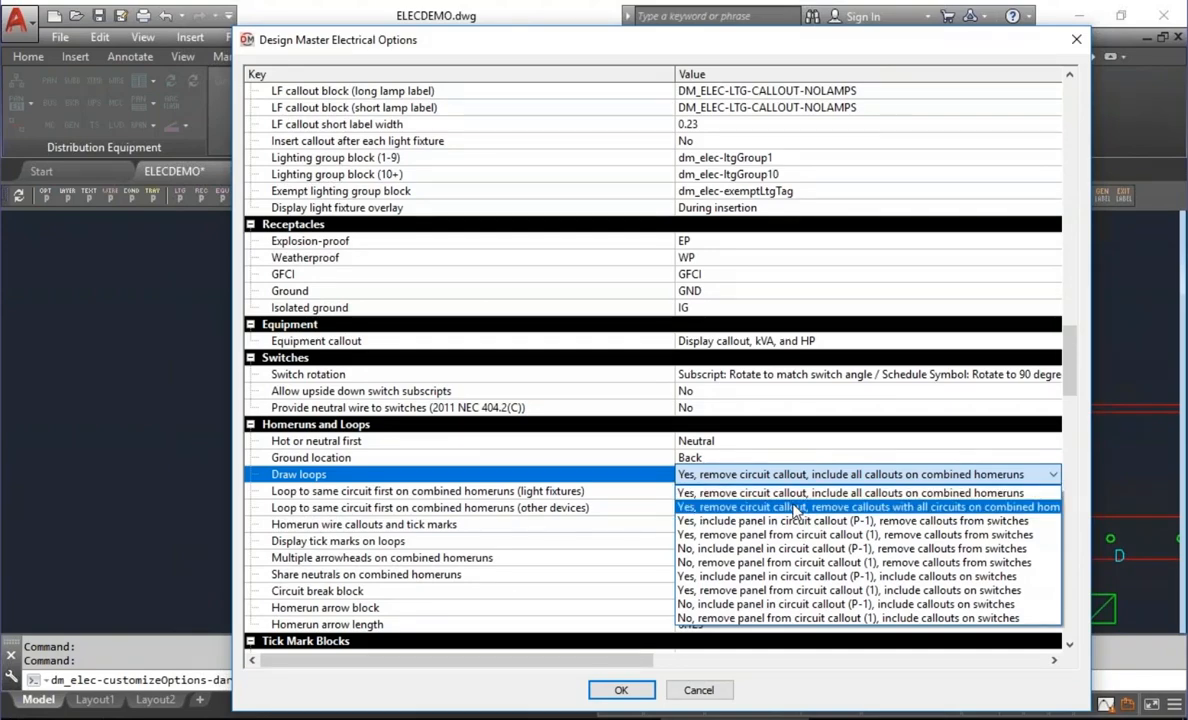
{"action": "left_click", "coordinate": [795, 508]}
{"action": "left_click", "coordinate": [621, 689]}
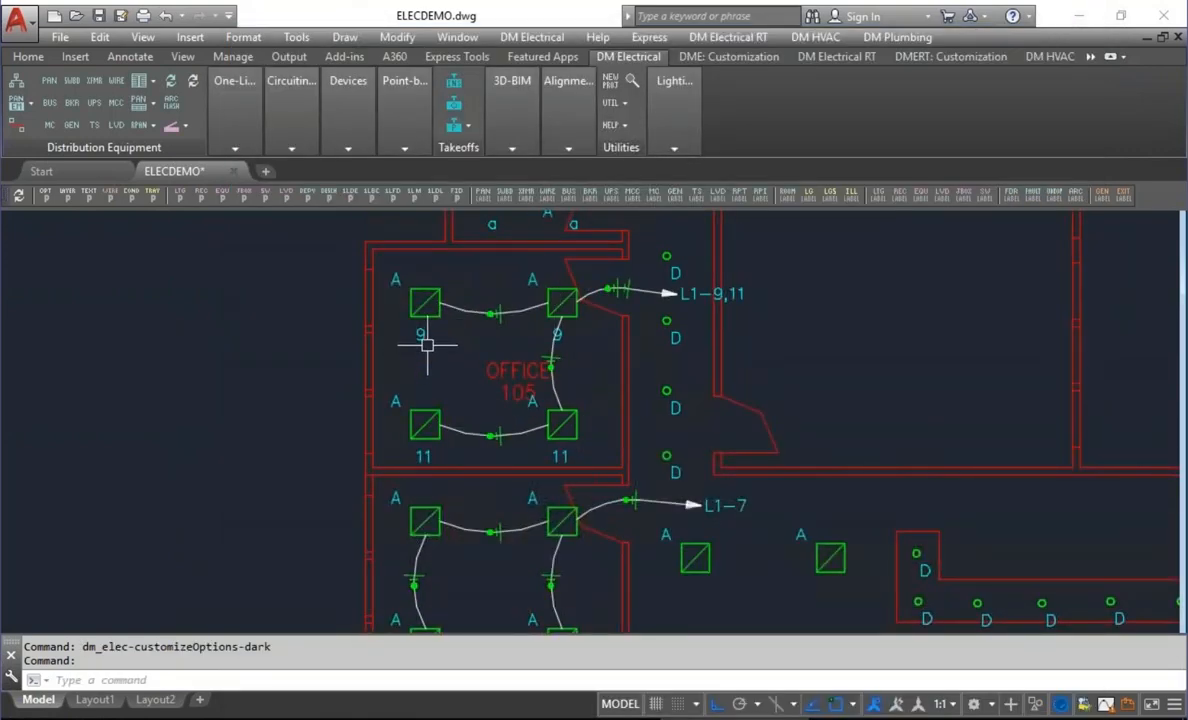
Redraw Office 105's combined homerun and loops from the upper-right fixture, including the lower-right fixture's circuit.
{"action": "mouse_move", "coordinate": [345, 127]}
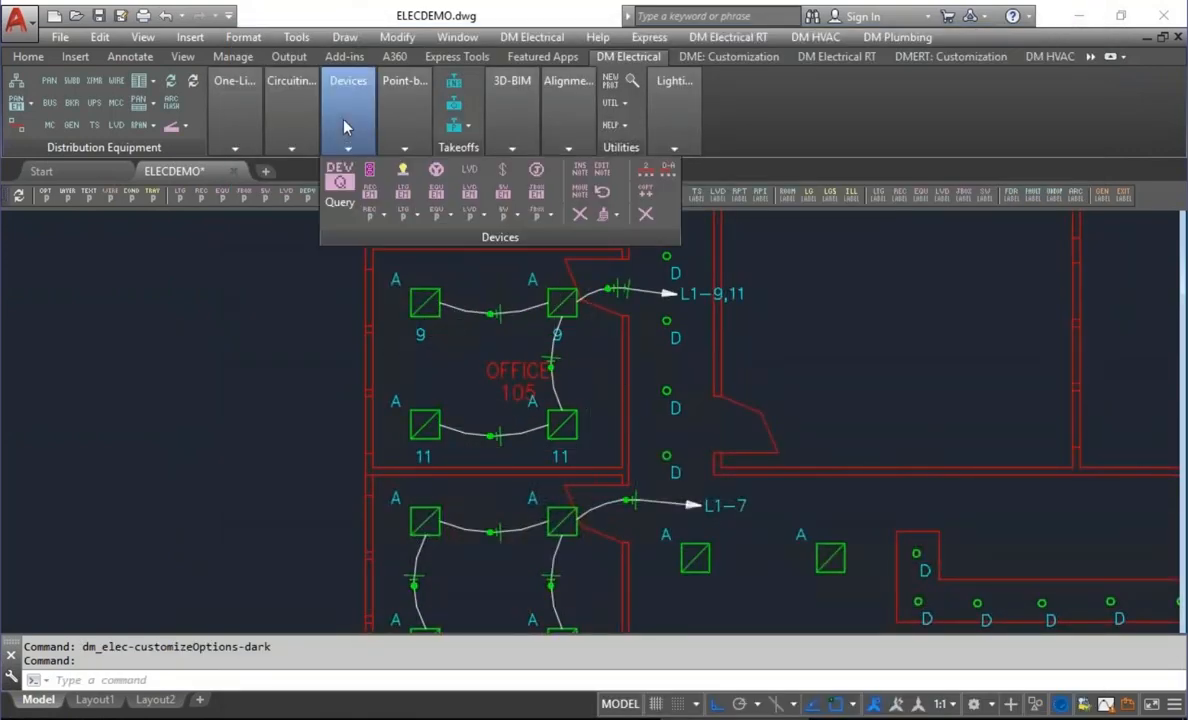
{"action": "mouse_move", "coordinate": [290, 112]}
{"action": "left_click", "coordinate": [376, 190]}
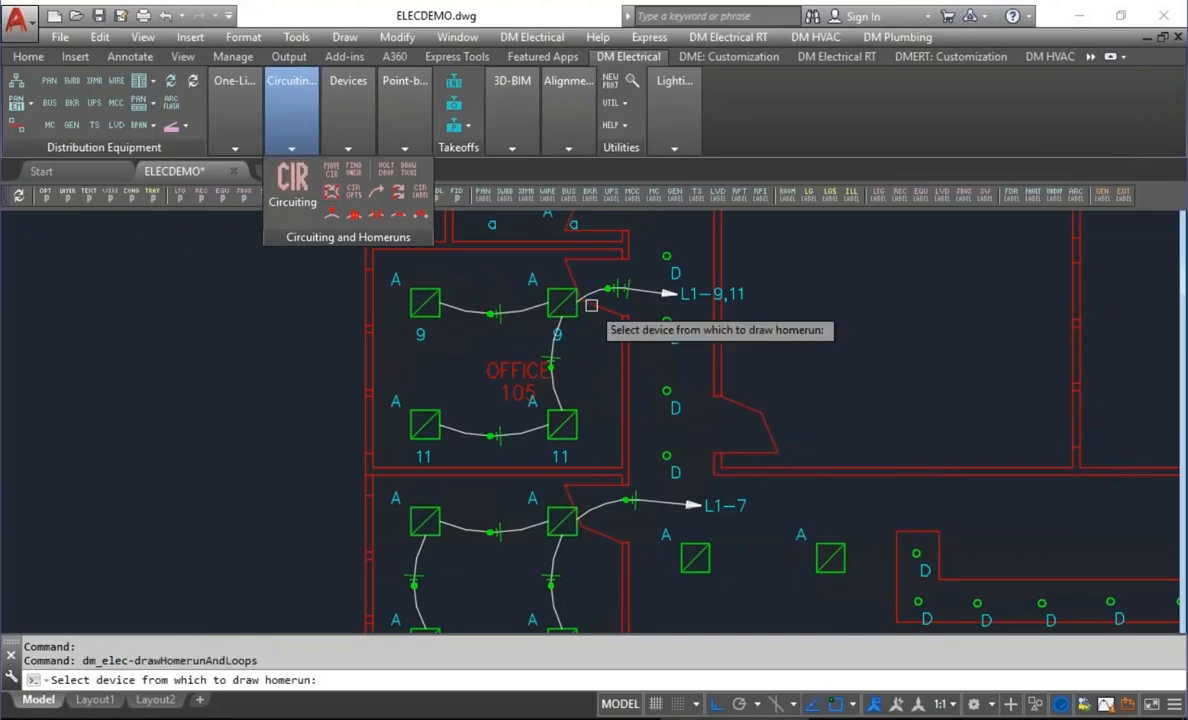
{"action": "left_click", "coordinate": [565, 302]}
{"action": "left_click", "coordinate": [565, 421]}
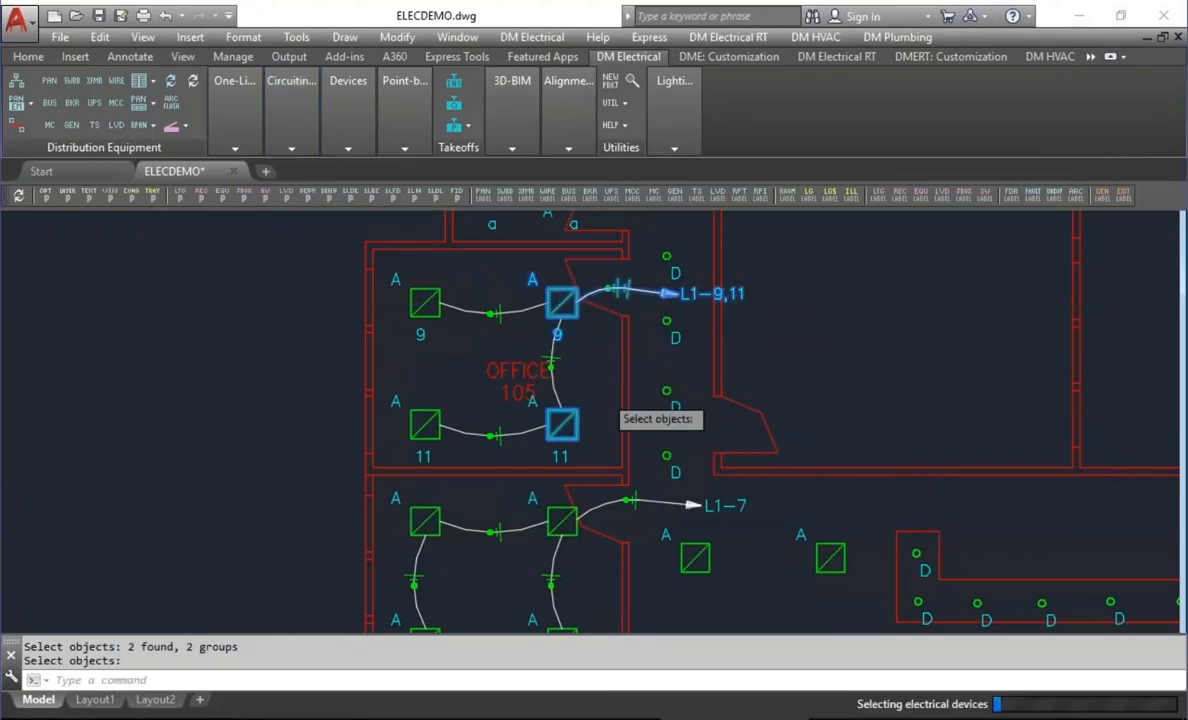
{"action": "key", "text": "Return"}
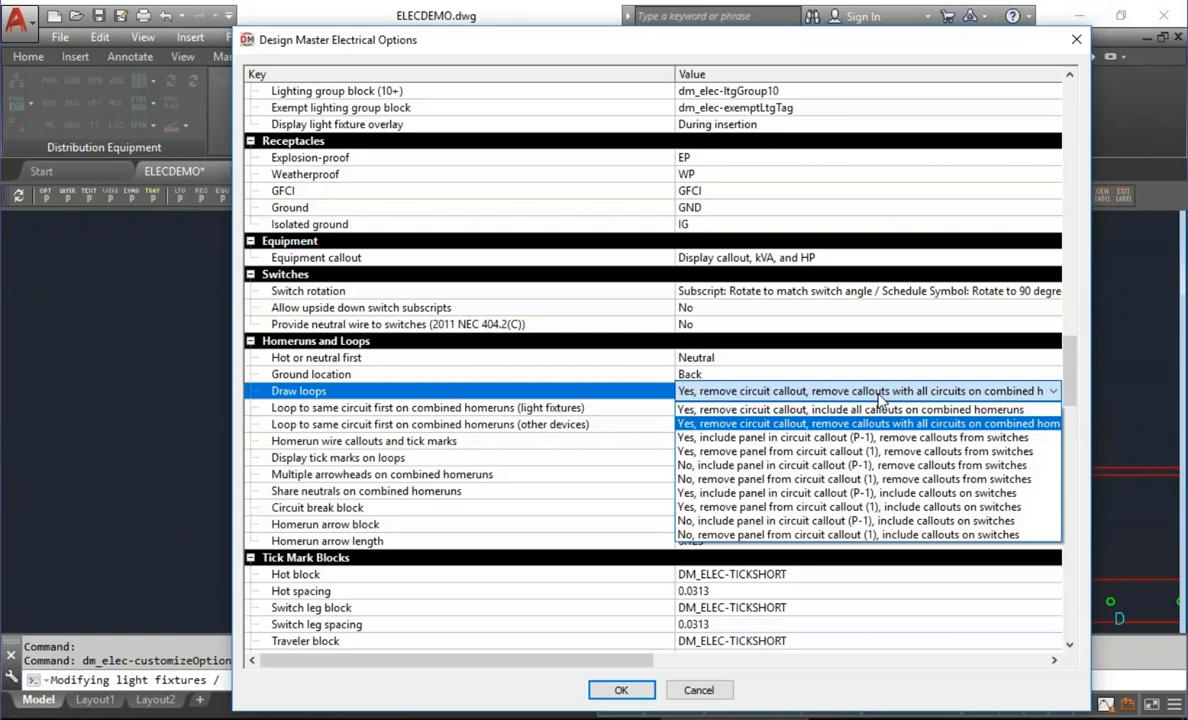
Check the Draw loops choices again and leave the project options without changes.
{"action": "left_click", "coordinate": [882, 397]}
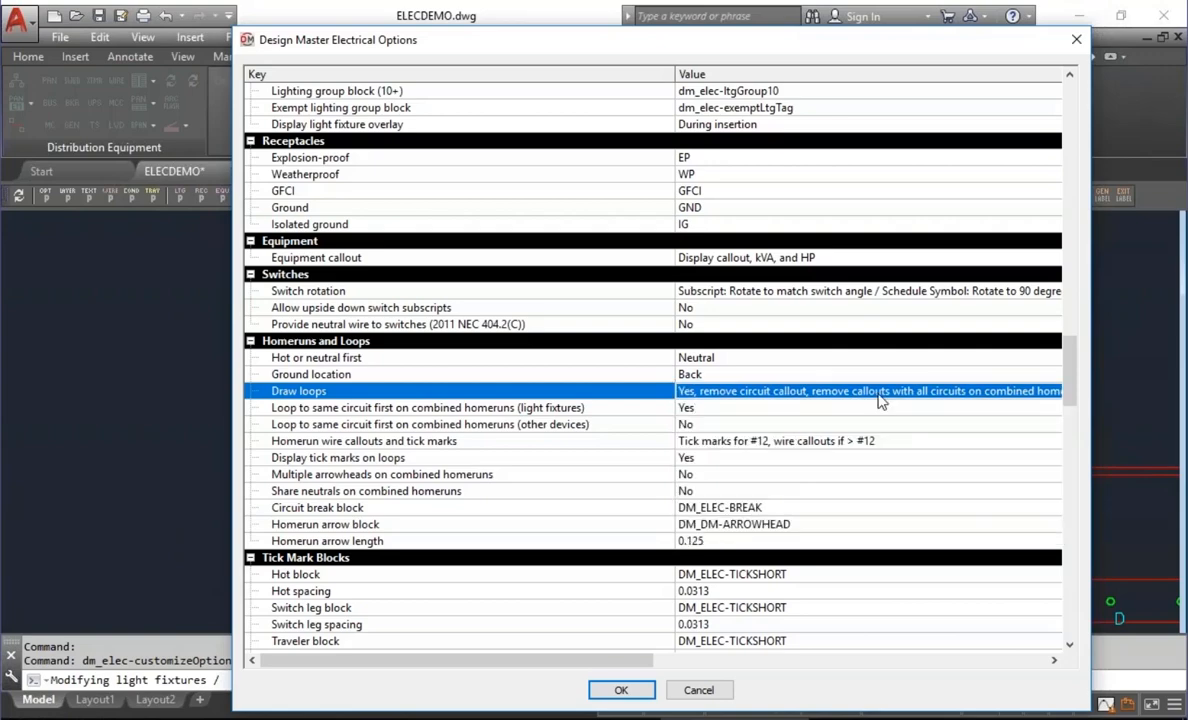
{"action": "left_click", "coordinate": [709, 695]}
Set up a DUPLEX receptacle for insertion with its schedule load overridden to include Load 2.
{"action": "middle_click_drag", "start_coordinate": [668, 341], "coordinate": [493, 379]}
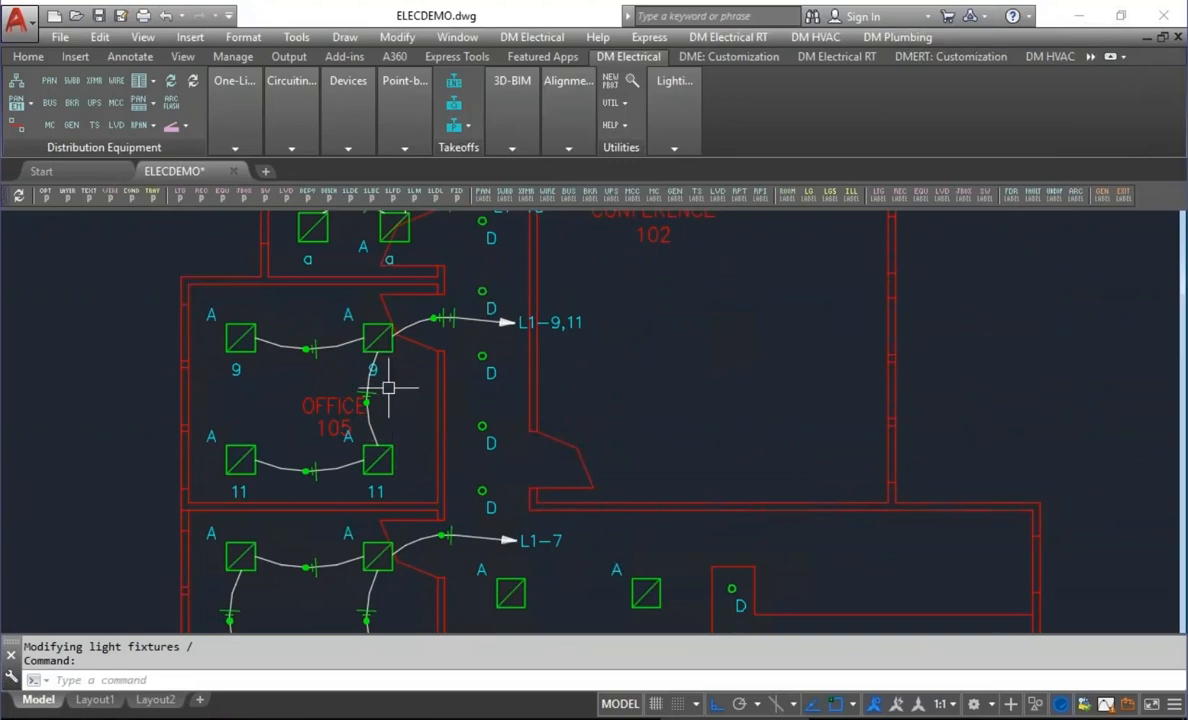
{"action": "middle_click_drag", "start_coordinate": [476, 421], "coordinate": [378, 413]}
{"action": "left_click", "coordinate": [358, 122]}
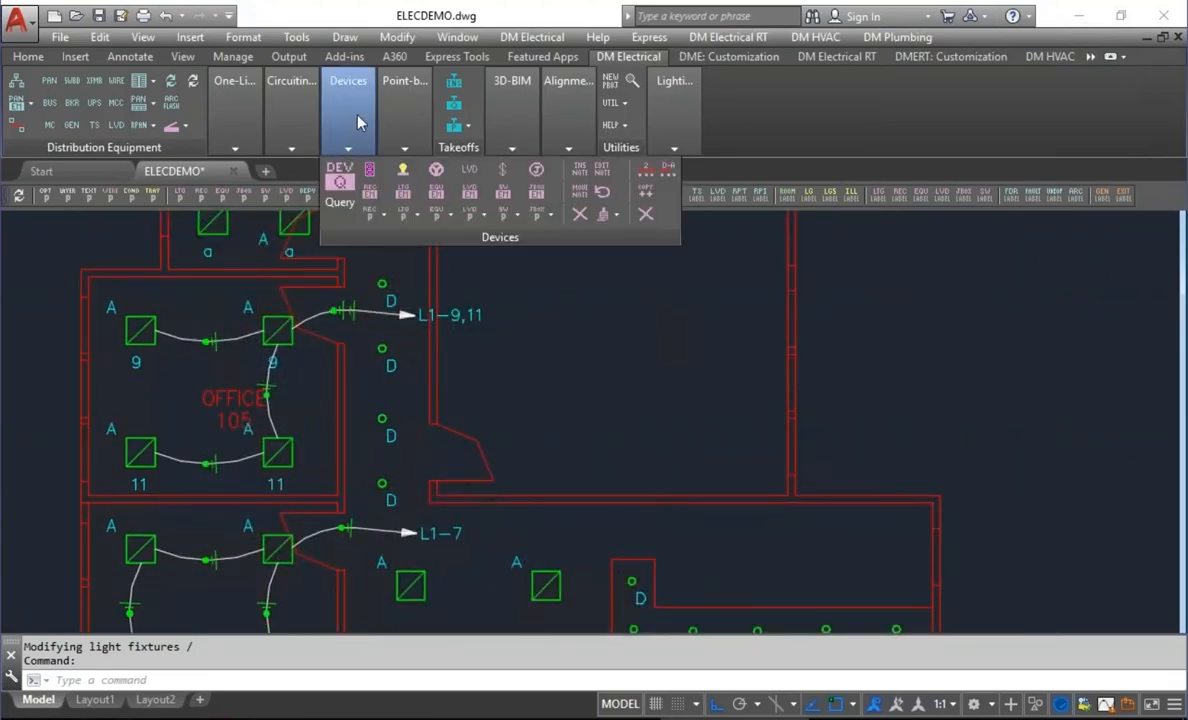
{"action": "left_click", "coordinate": [369, 171]}
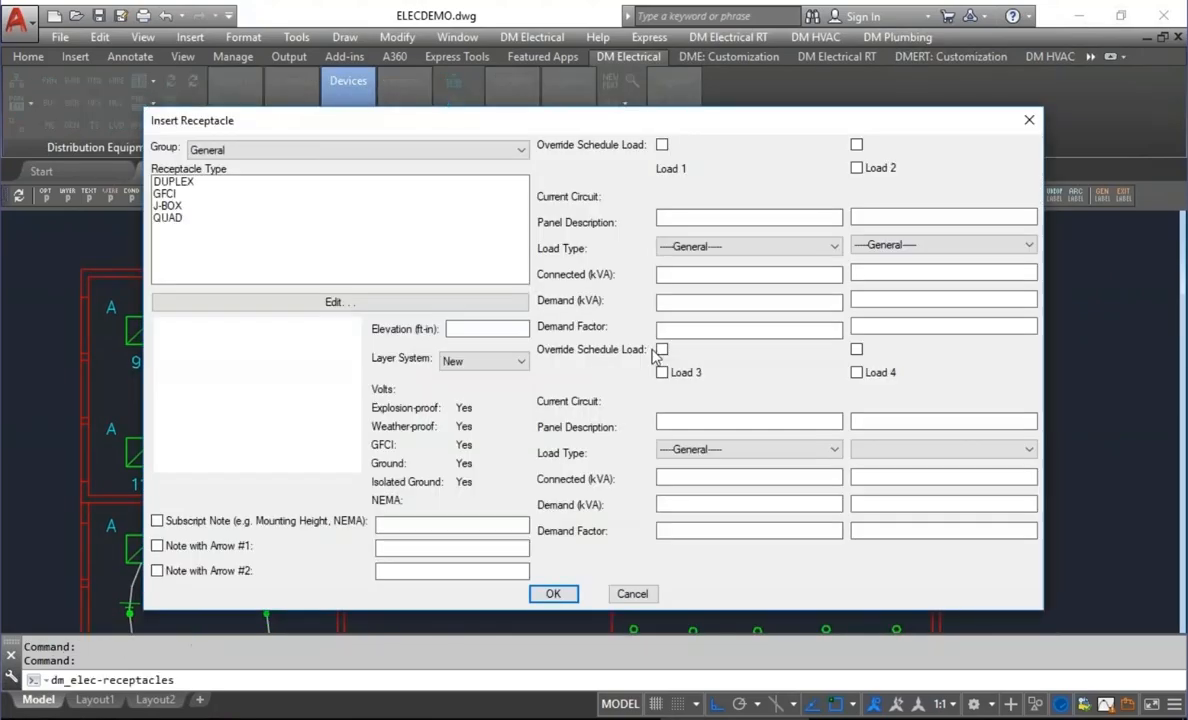
{"action": "left_click", "coordinate": [856, 145]}
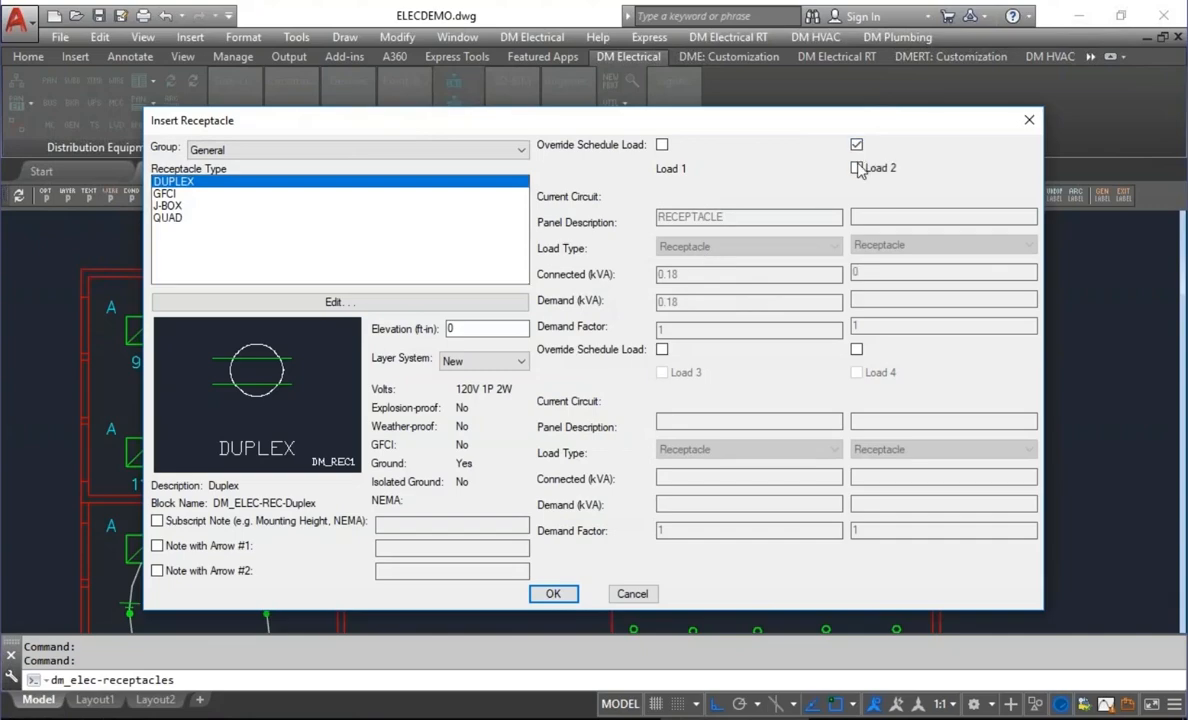
{"action": "left_click", "coordinate": [856, 168]}
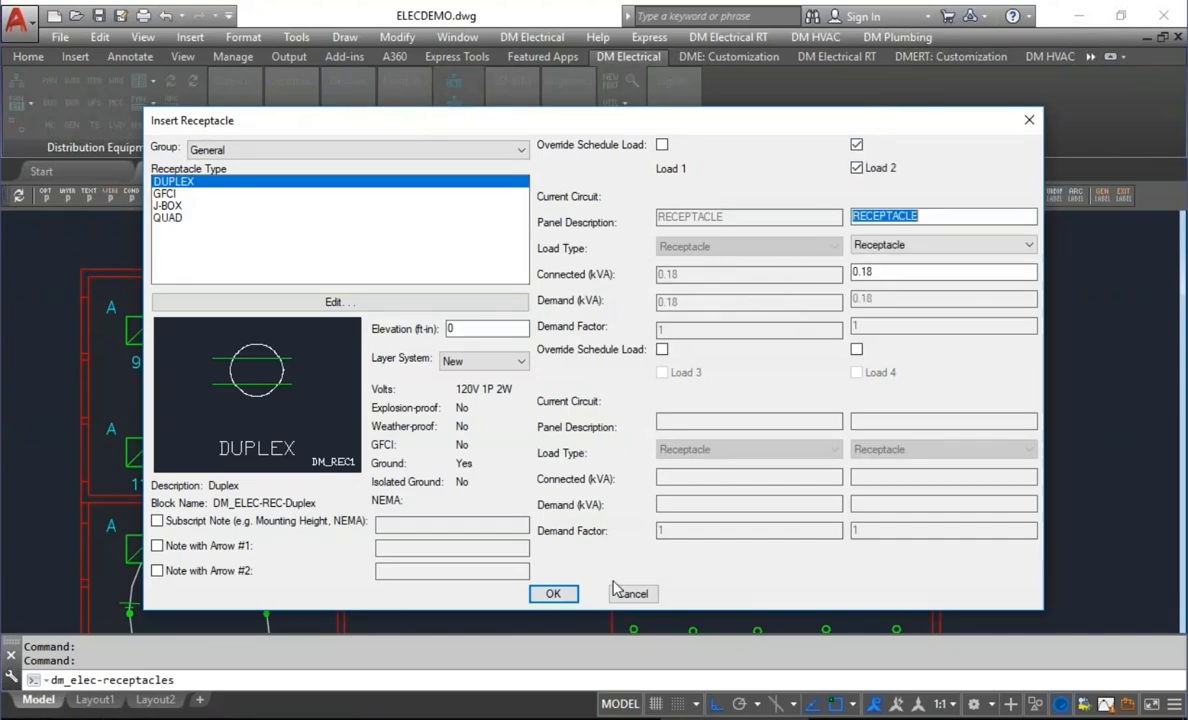
{"action": "left_click", "coordinate": [553, 593]}
Place two DUPLEX receptacles against the lower wall of Conference 102, snapped to the nearest wall point and facing into the room.
{"action": "scroll", "coordinate": [592, 455], "scroll_direction": "up", "scroll_amount": 3}
{"action": "type", "text": "n"}
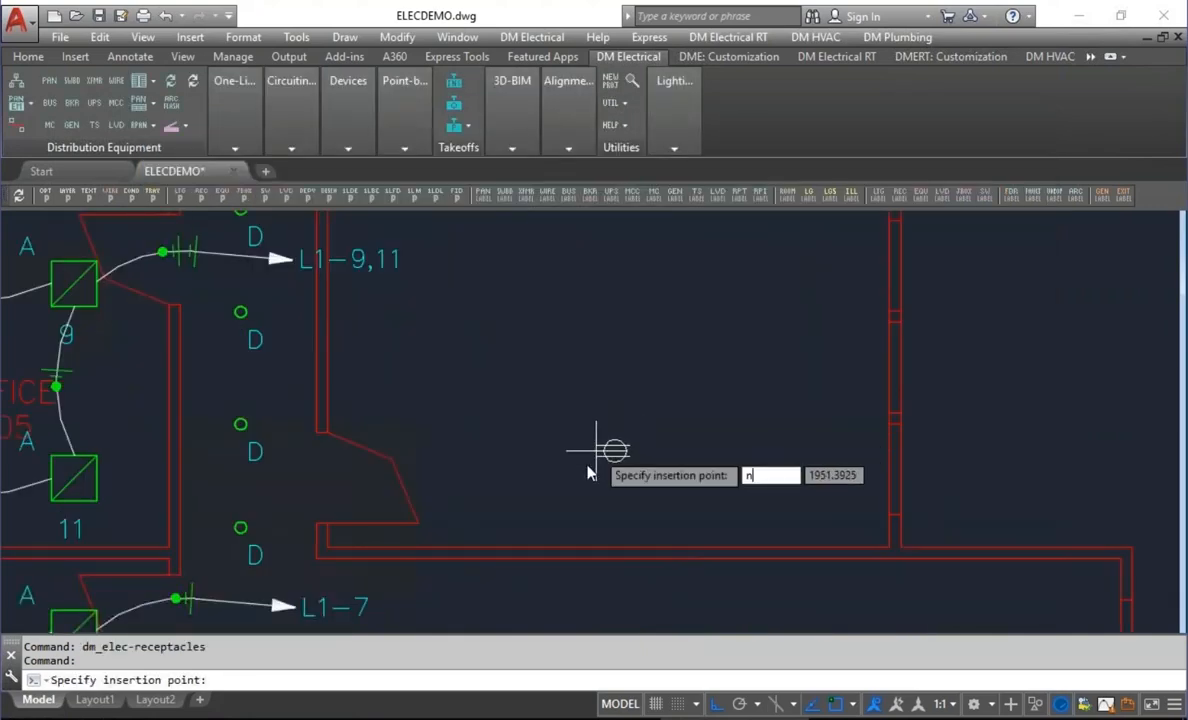
{"action": "type", "text": "ea"}
{"action": "key", "text": "Return"}
{"action": "left_click", "coordinate": [572, 538]}
{"action": "left_click", "coordinate": [570, 437]}
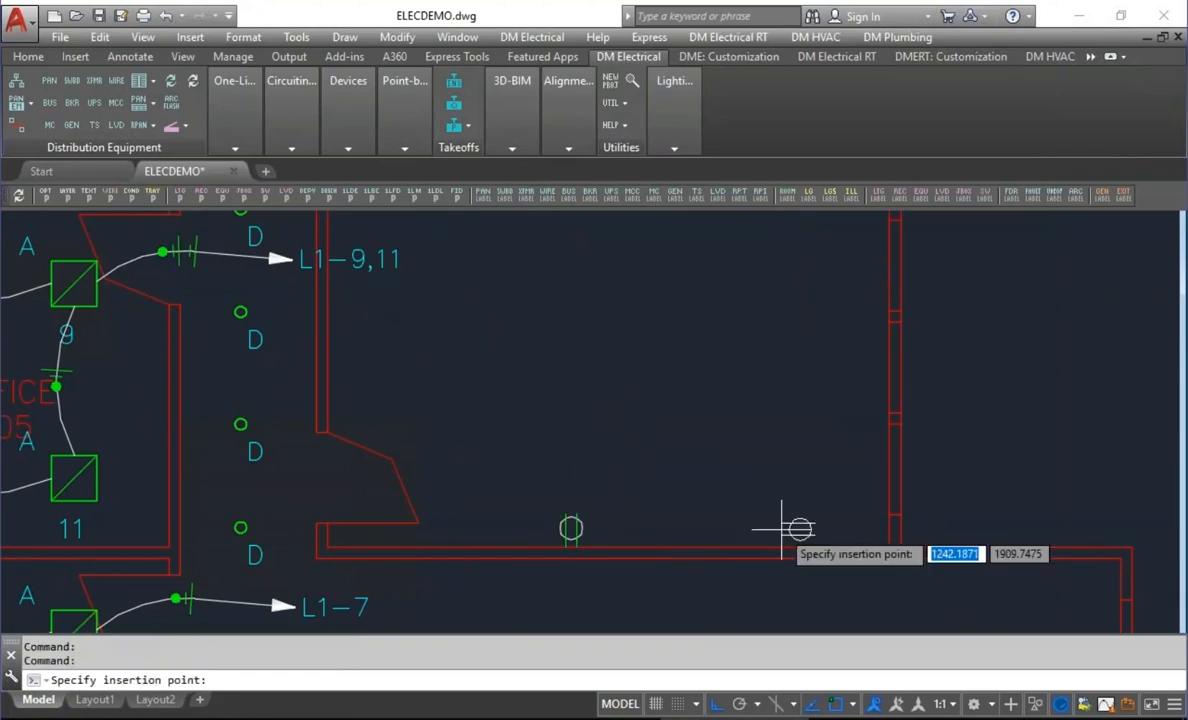
{"action": "type", "text": "nea"}
{"action": "key", "text": "Return"}
{"action": "left_click", "coordinate": [741, 540]}
{"action": "left_click", "coordinate": [740, 425]}
Assign Load 1 of both Conference 102 receptacles to circuit 14 on panel L1.
{"action": "left_click", "coordinate": [291, 105]}
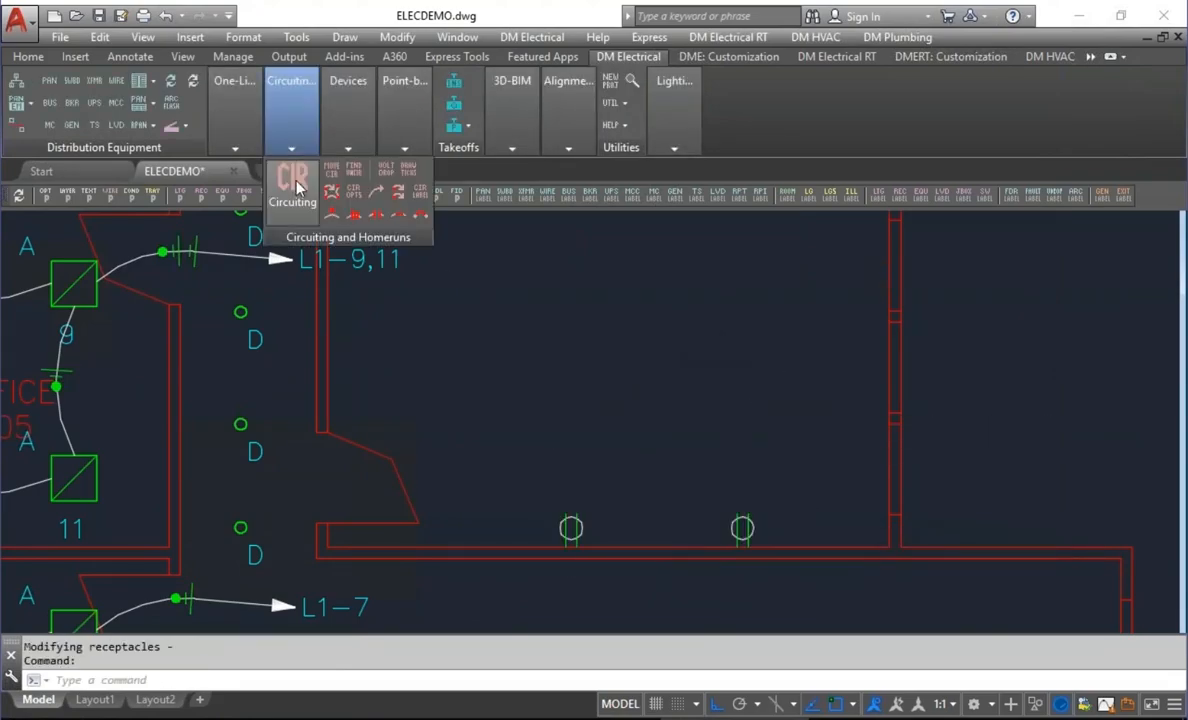
{"action": "left_click", "coordinate": [297, 187]}
{"action": "left_click", "coordinate": [480, 335]}
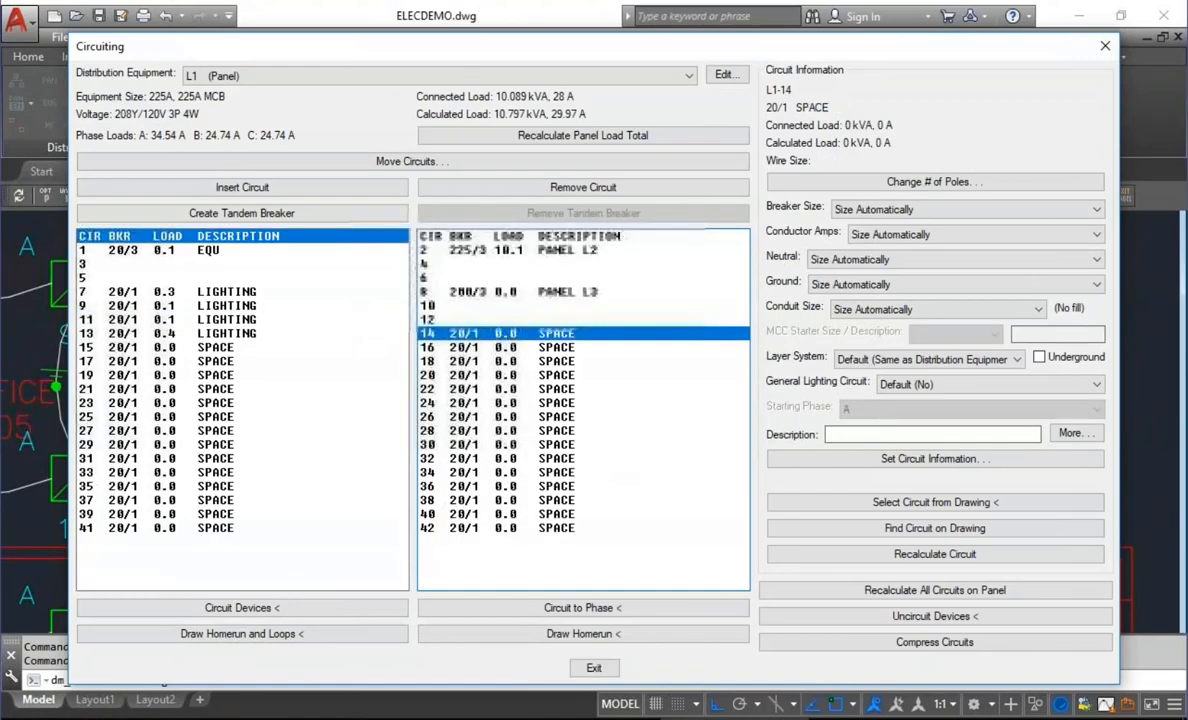
{"action": "left_click", "coordinate": [290, 608]}
{"action": "left_click", "coordinate": [822, 507]}
{"action": "left_click", "coordinate": [528, 537]}
{"action": "key", "text": "Return"}
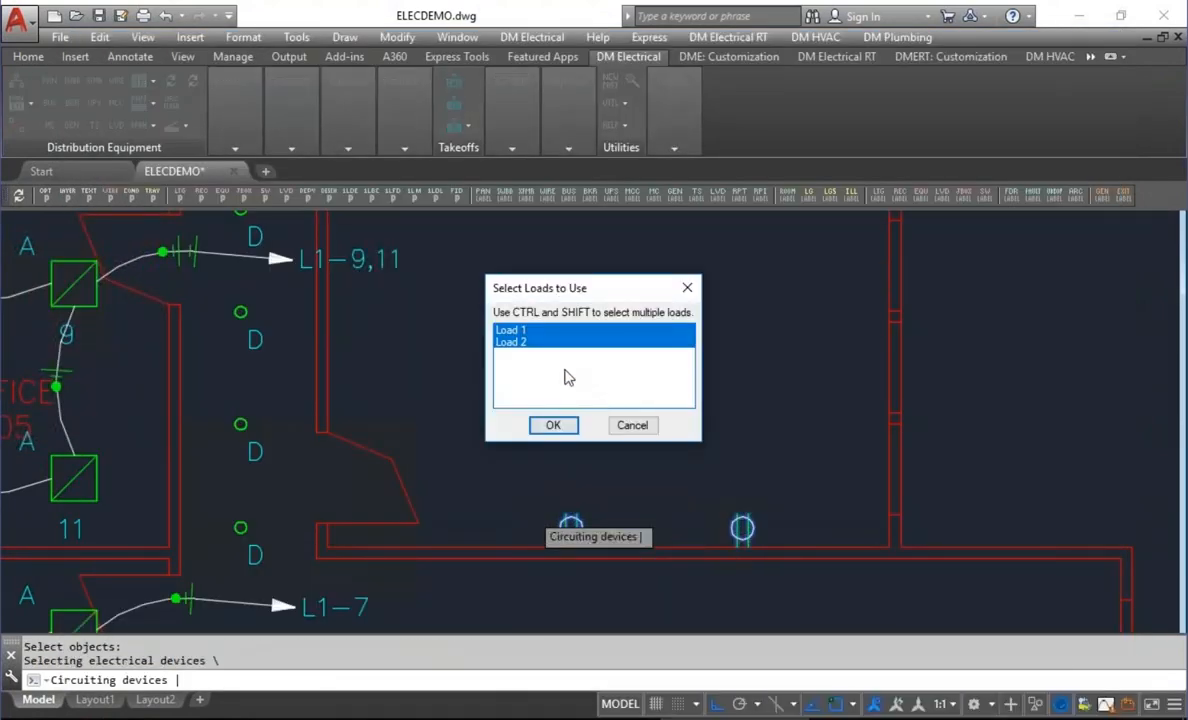
{"action": "left_click", "coordinate": [512, 330]}
{"action": "left_click", "coordinate": [553, 425]}
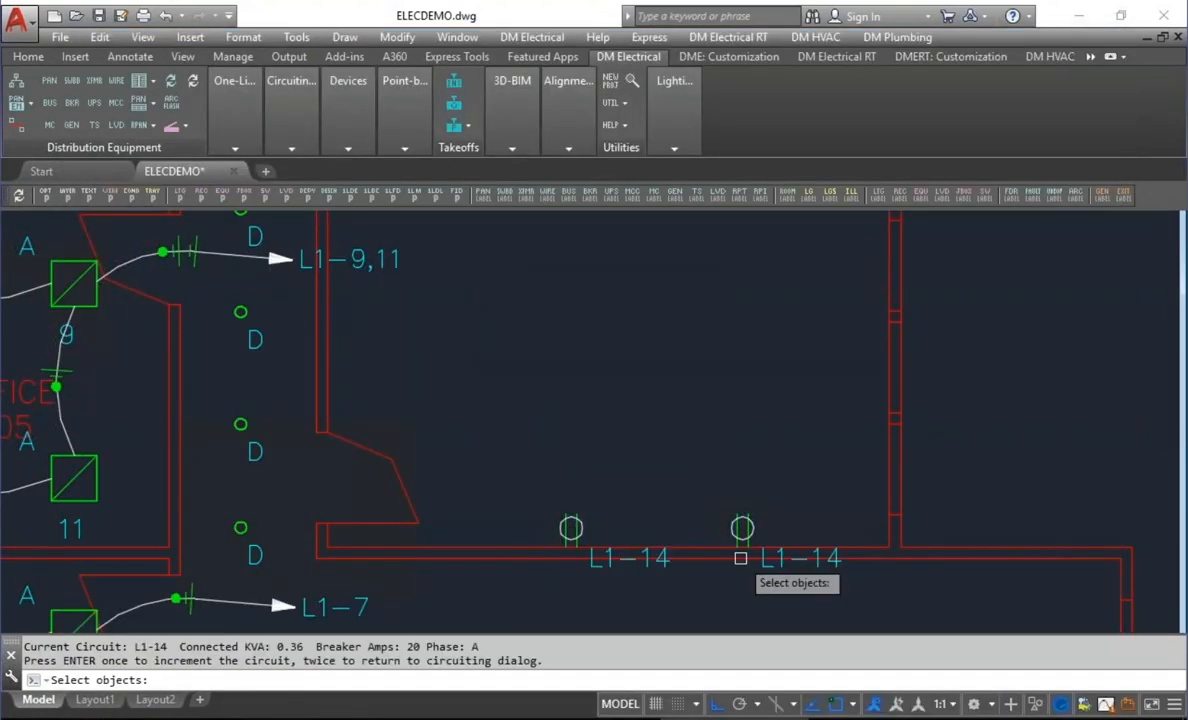
Assign Load 2 of both Conference 102 receptacles to circuit L1-16 and finish circuiting.
{"action": "left_click", "coordinate": [835, 440]}
{"action": "left_click", "coordinate": [530, 530]}
{"action": "key", "text": "Return"}
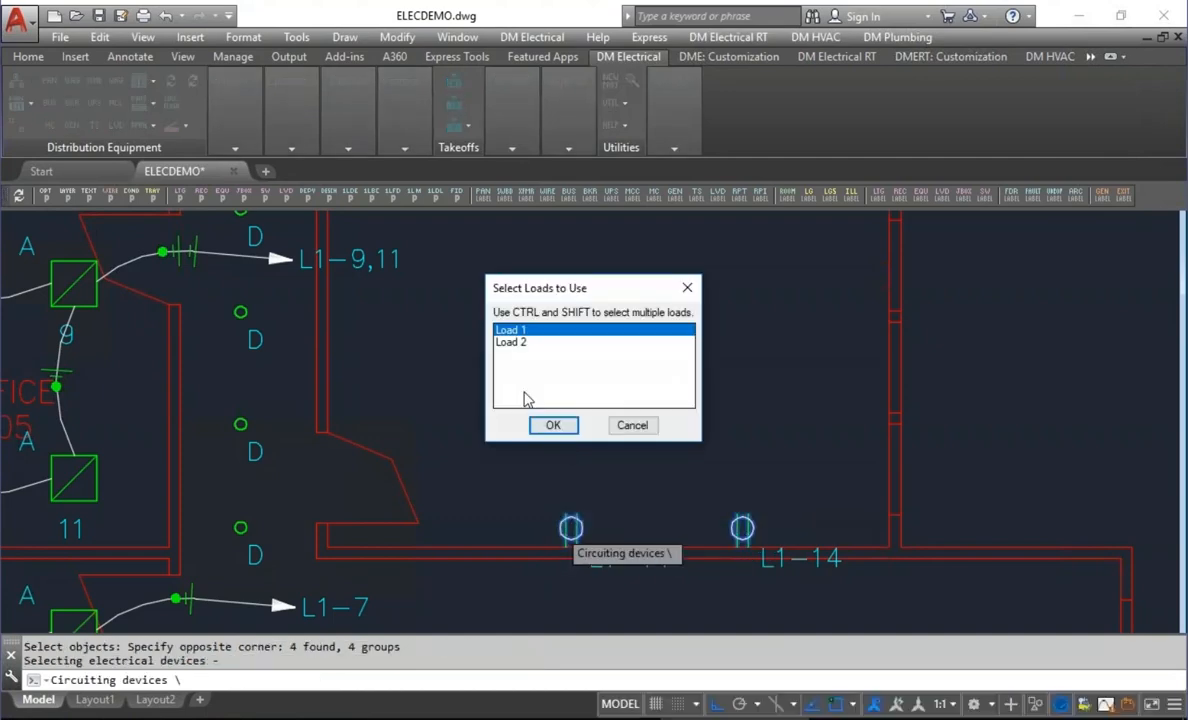
{"action": "left_click", "coordinate": [528, 343]}
{"action": "left_click", "coordinate": [555, 425]}
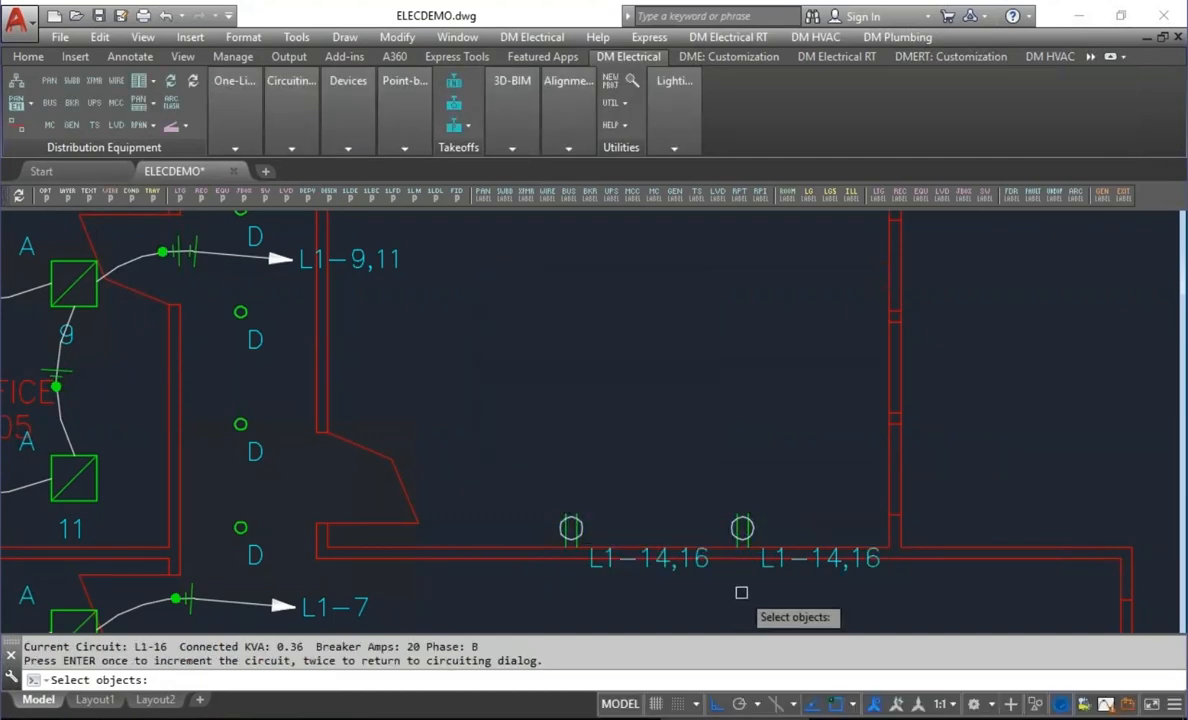
{"action": "key", "text": "Return"}
{"action": "key", "text": "Return"}
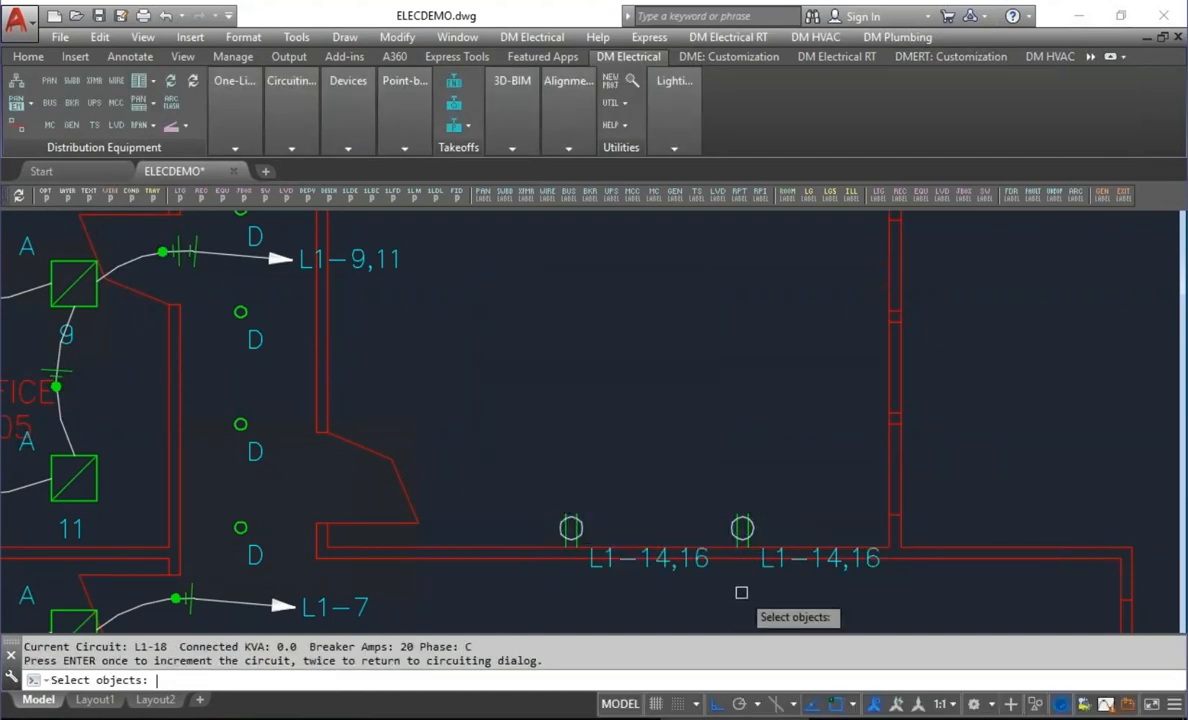
{"action": "left_click", "coordinate": [594, 668]}
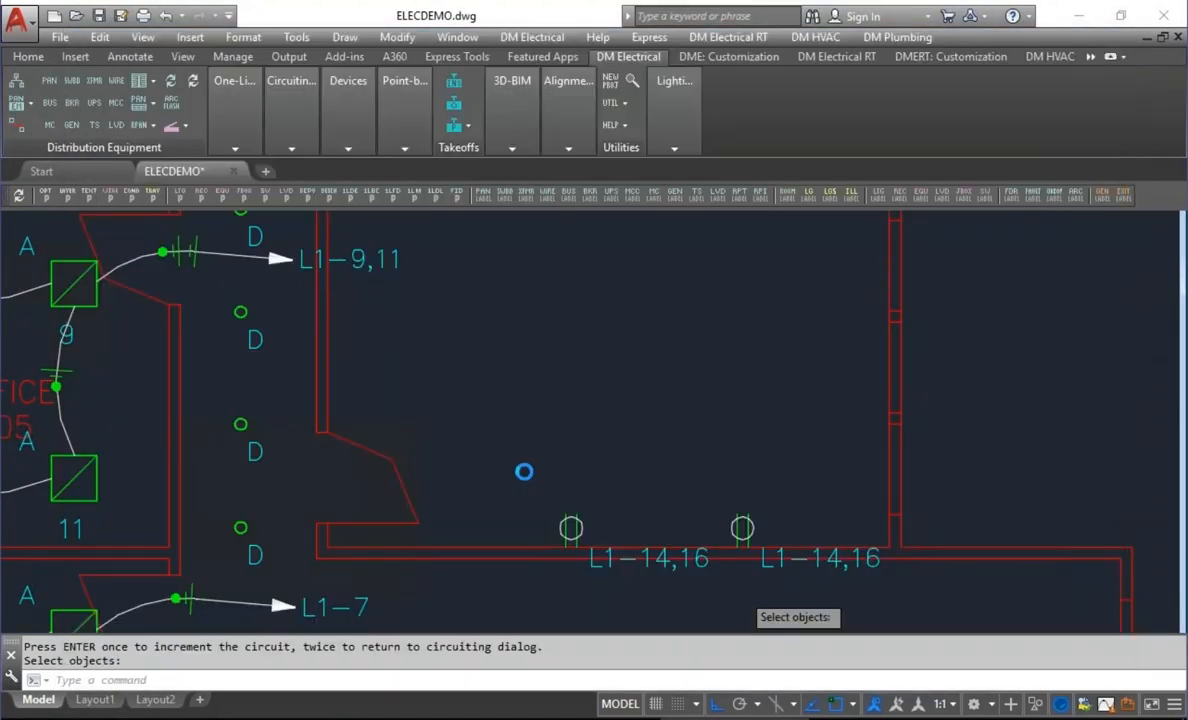
Draw the L1-14 homerun and loops from the right-hand Conference 102 receptacle, ending above it in the room.
{"action": "mouse_move", "coordinate": [335, 115]}
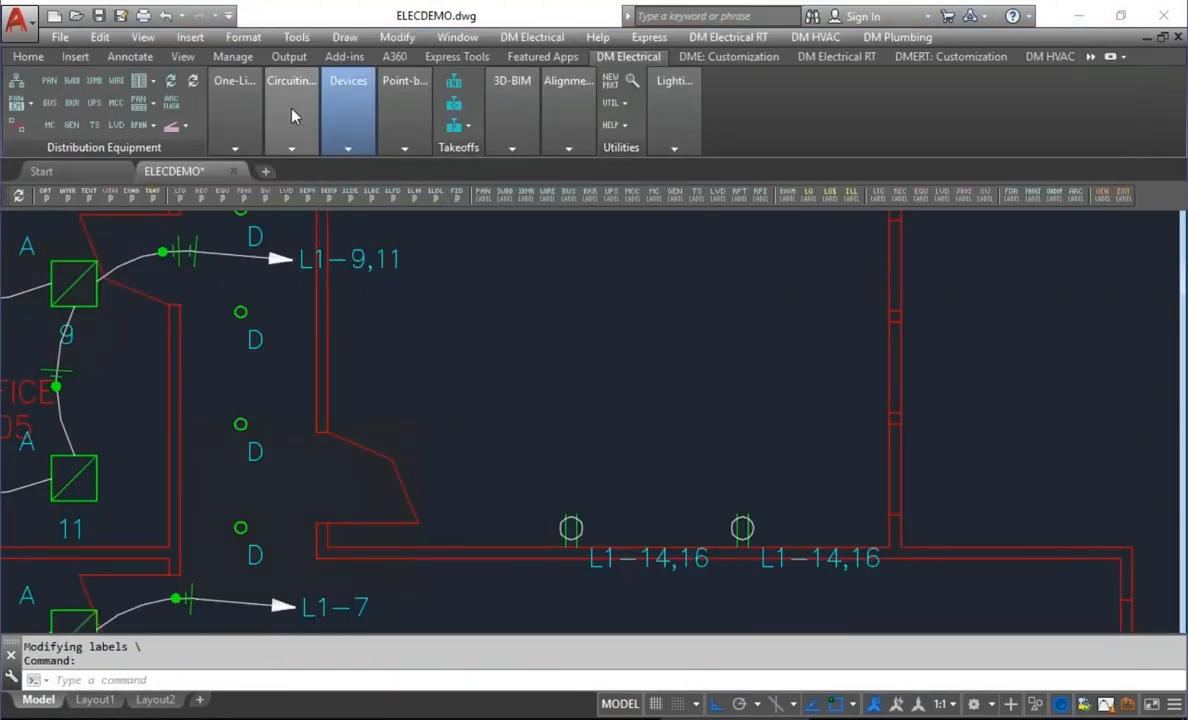
{"action": "mouse_move", "coordinate": [291, 113]}
{"action": "left_click", "coordinate": [330, 191]}
{"action": "left_click", "coordinate": [742, 522]}
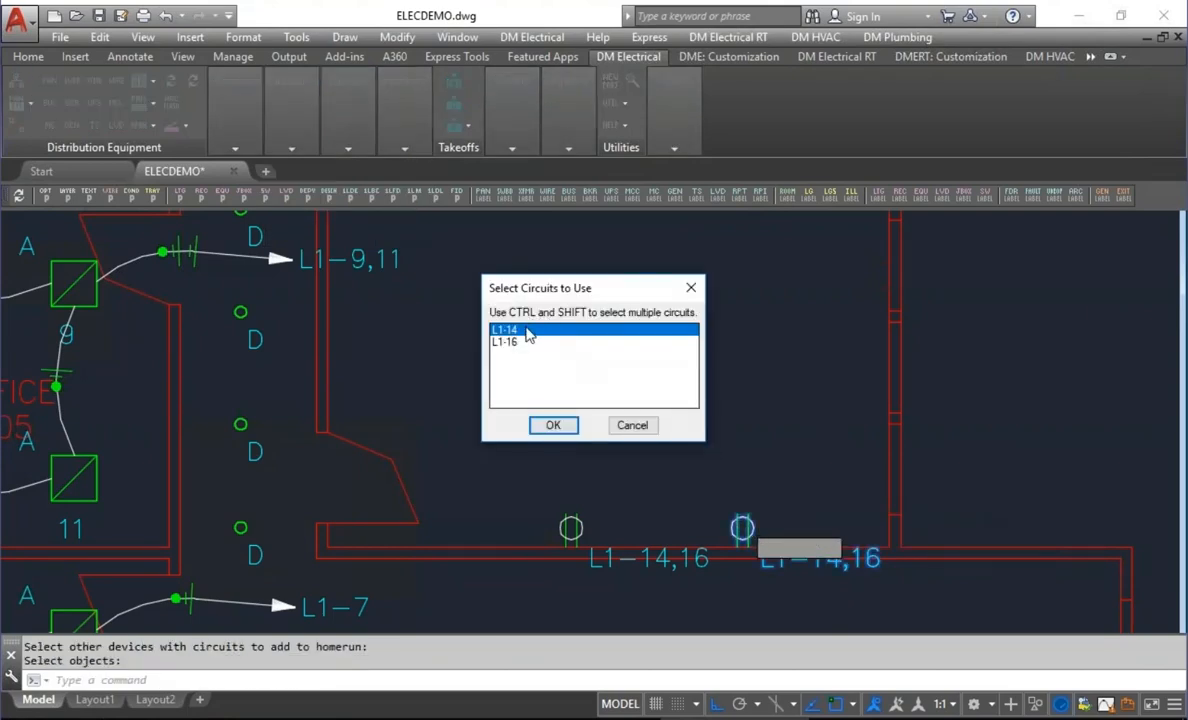
{"action": "left_click", "coordinate": [557, 425]}
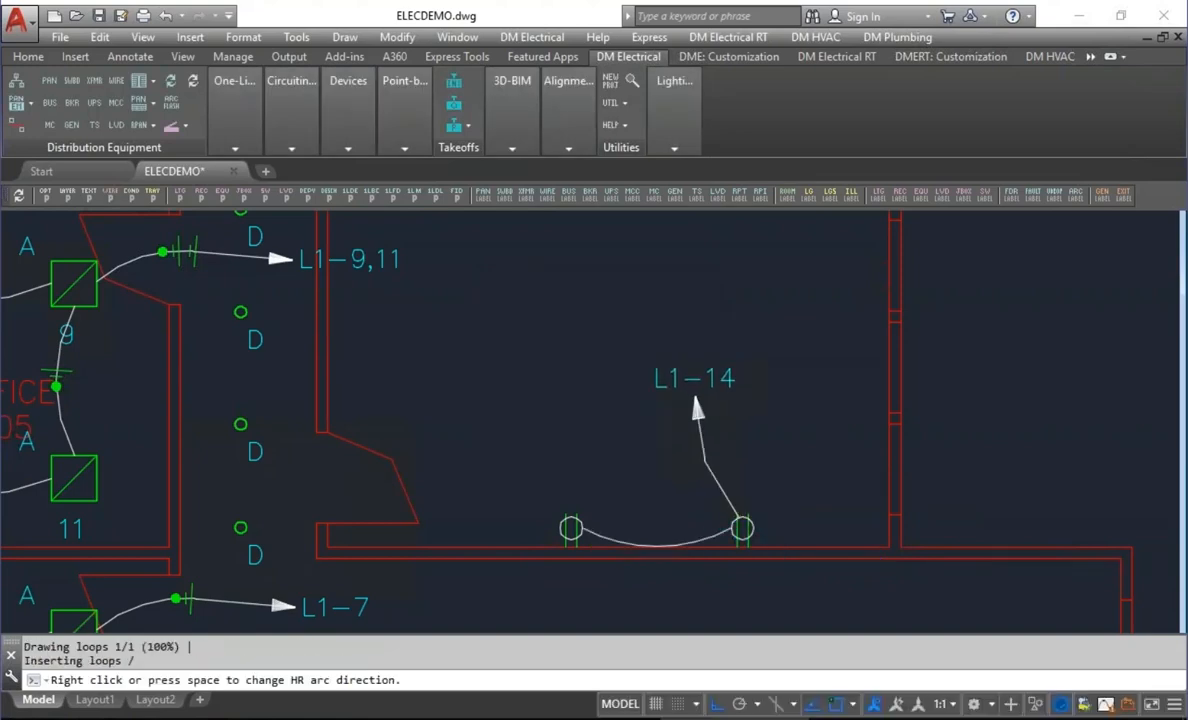
{"action": "left_click", "coordinate": [697, 408]}
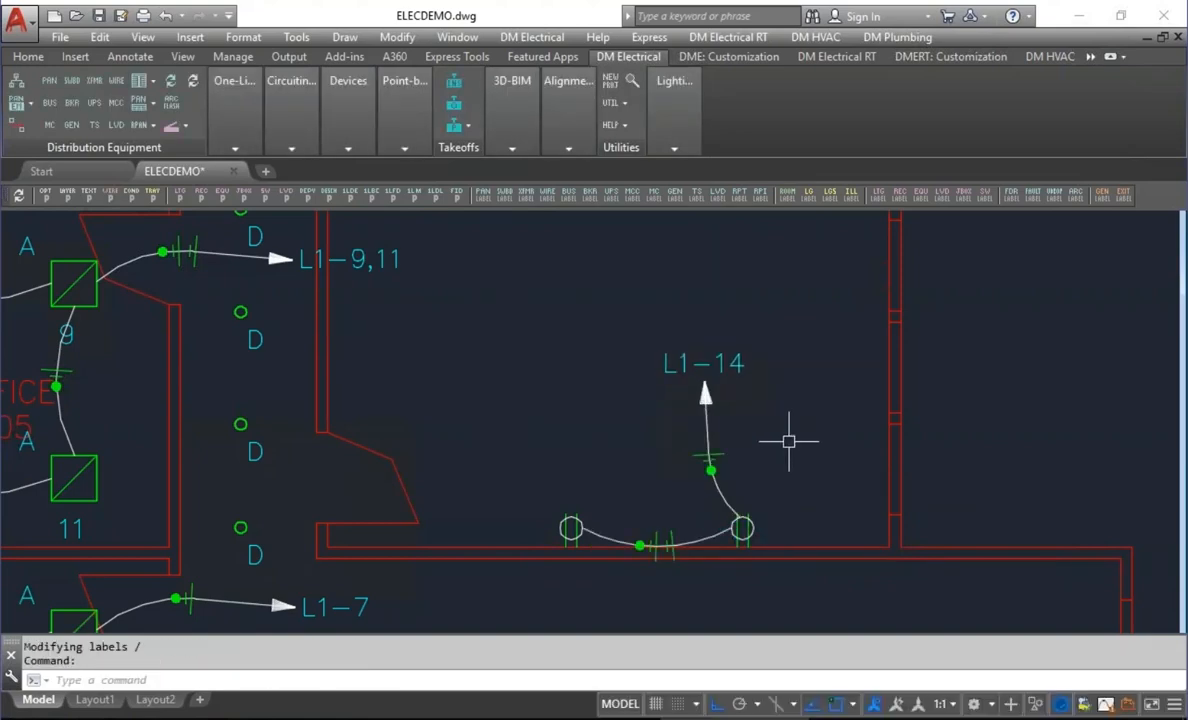
Draw a separate L1-16 homerun from the right-hand Conference 102 receptacle toward the room's right wall.
{"action": "key", "text": "Return"}
{"action": "left_click", "coordinate": [752, 529]}
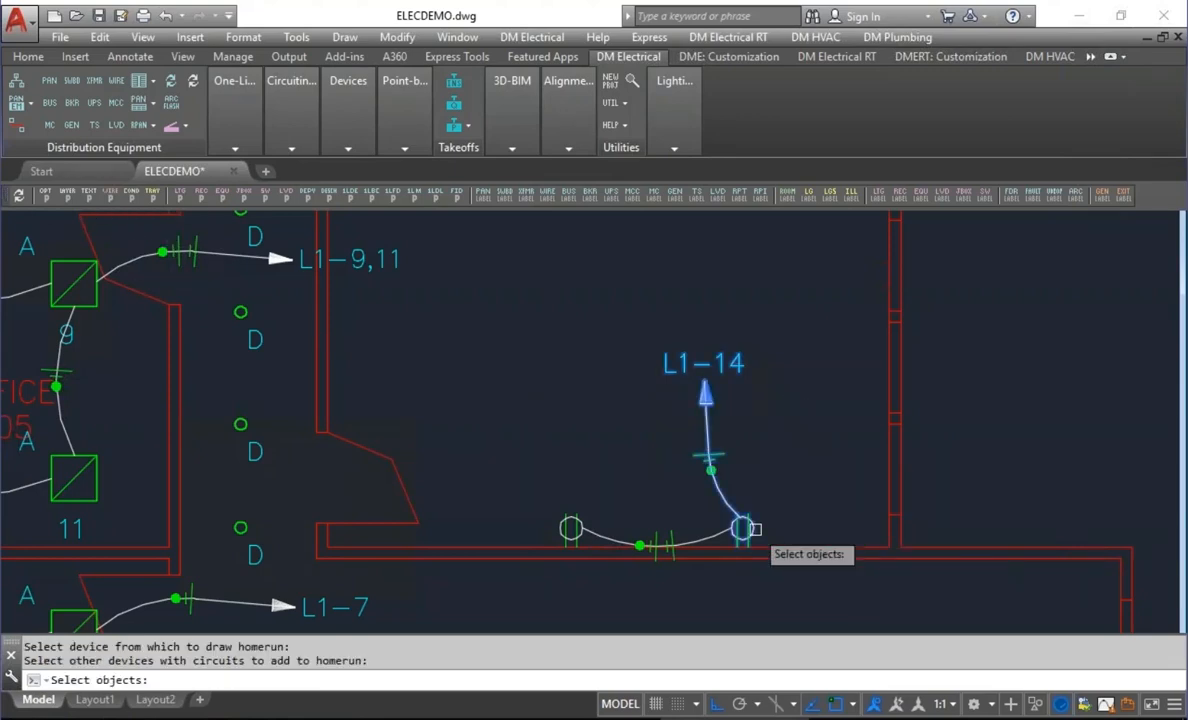
{"action": "key", "text": "Return"}
{"action": "left_click", "coordinate": [555, 424]}
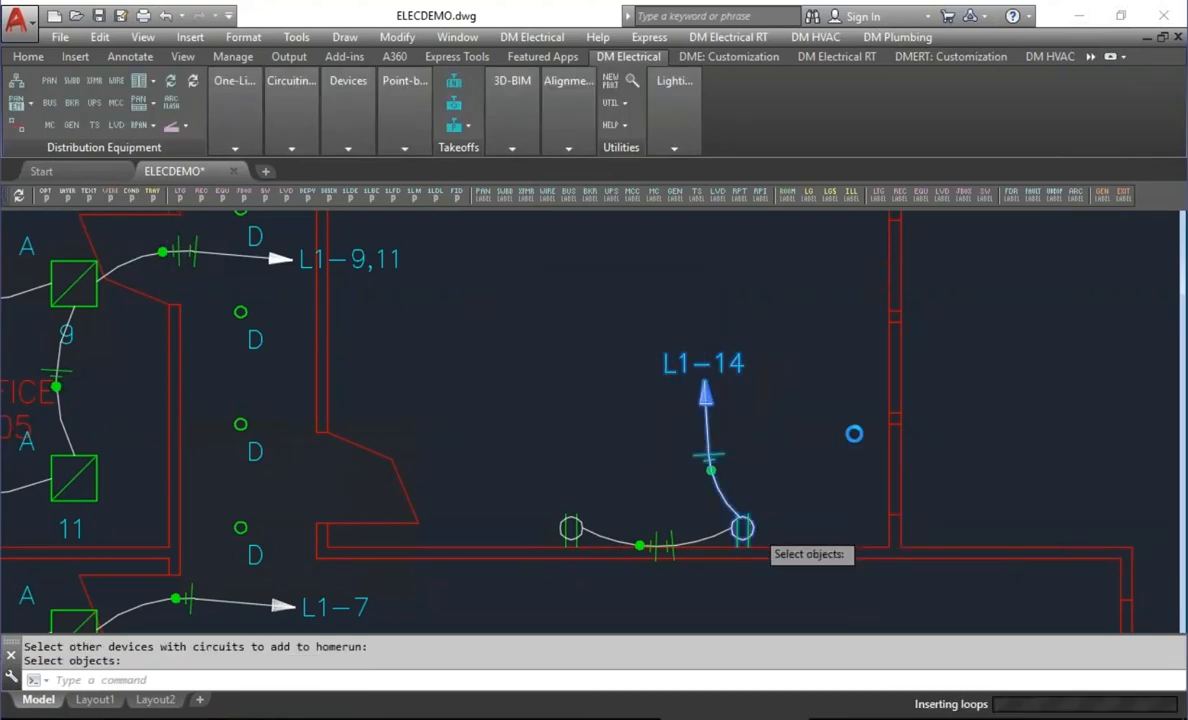
{"action": "left_click", "coordinate": [856, 439]}
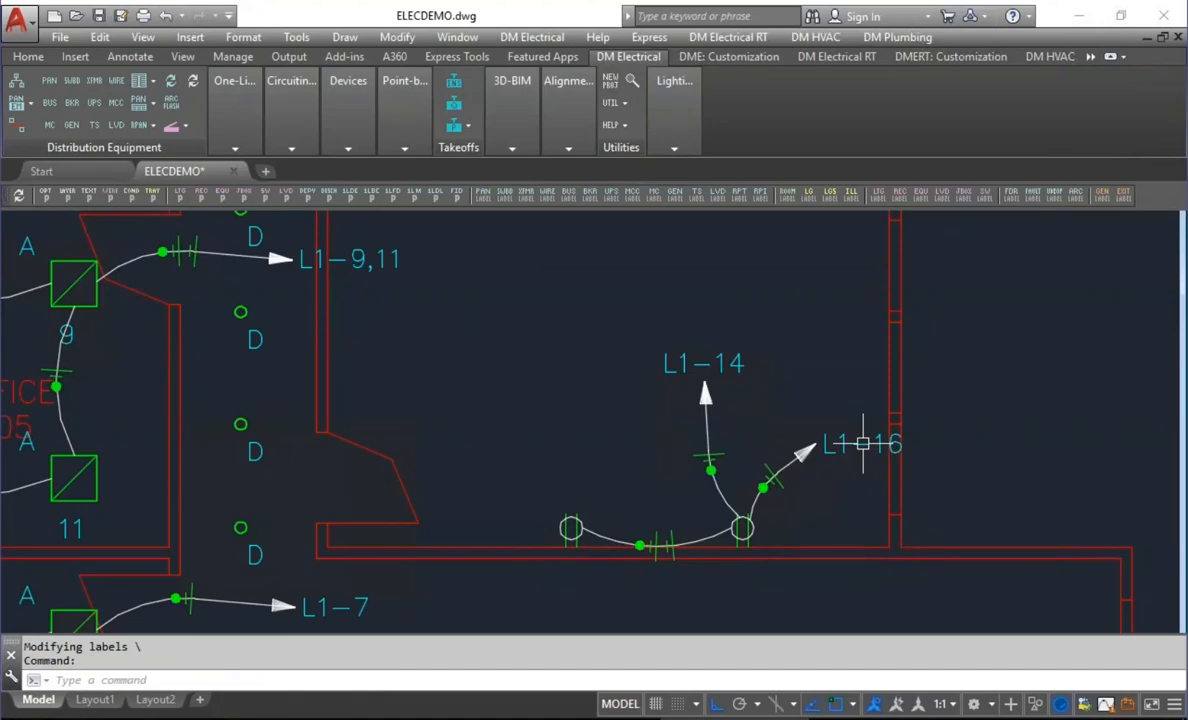
Set Draw loops to "Yes, remove circuit callout, include all callouts on combined homeruns" under Homeruns and Loops in the project options.
{"action": "left_click", "coordinate": [50, 198]}
{"action": "left_click_drag", "start_coordinate": [1070, 112], "coordinate": [1092, 309]}
{"action": "scroll", "coordinate": [1010, 410], "scroll_direction": "down", "scroll_amount": 5}
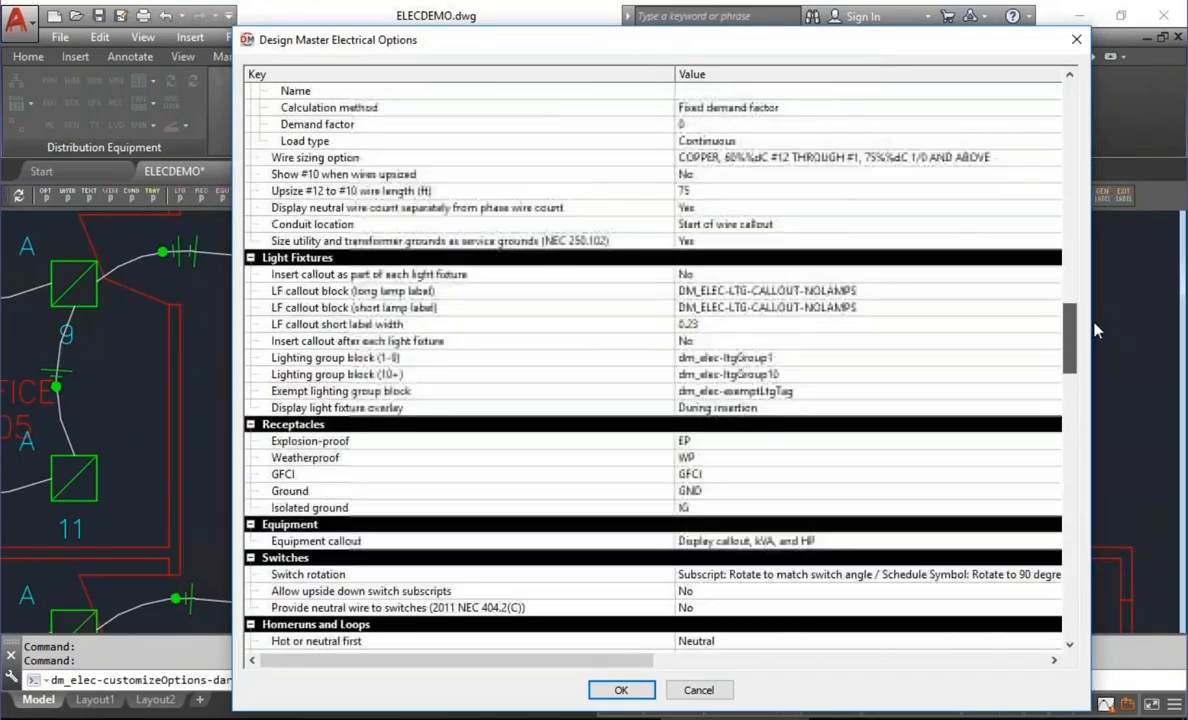
{"action": "left_click", "coordinate": [850, 497]}
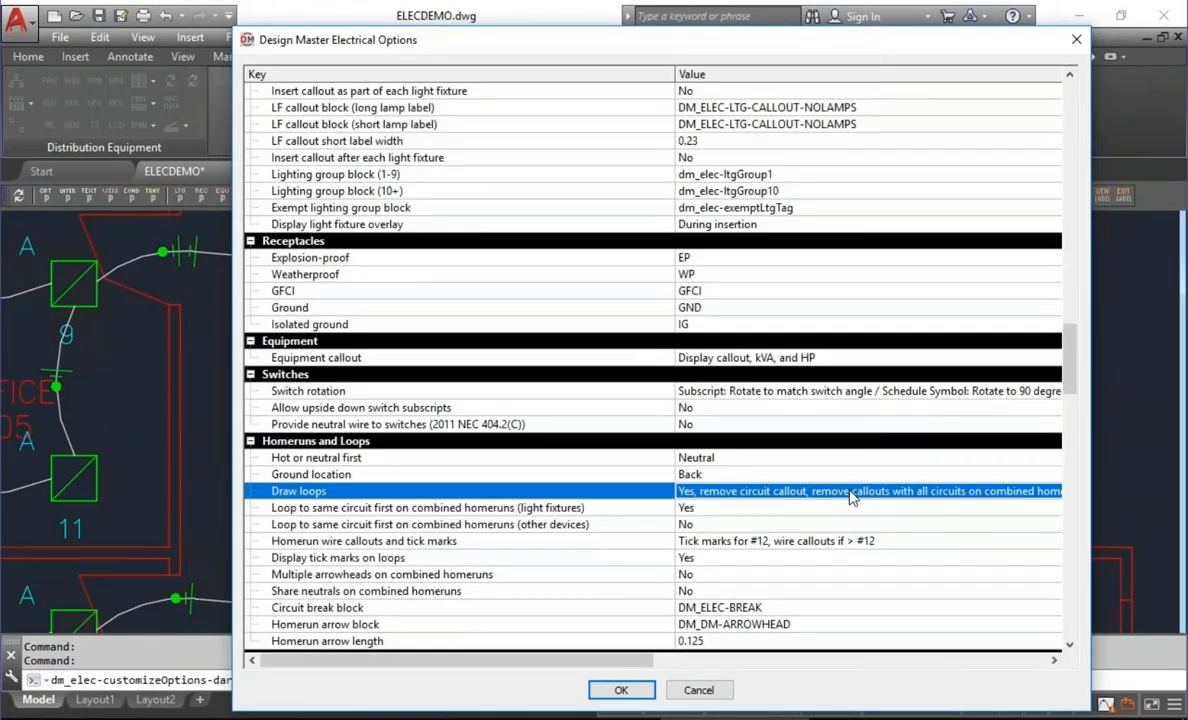
{"action": "left_click", "coordinate": [850, 497]}
{"action": "left_click", "coordinate": [850, 522]}
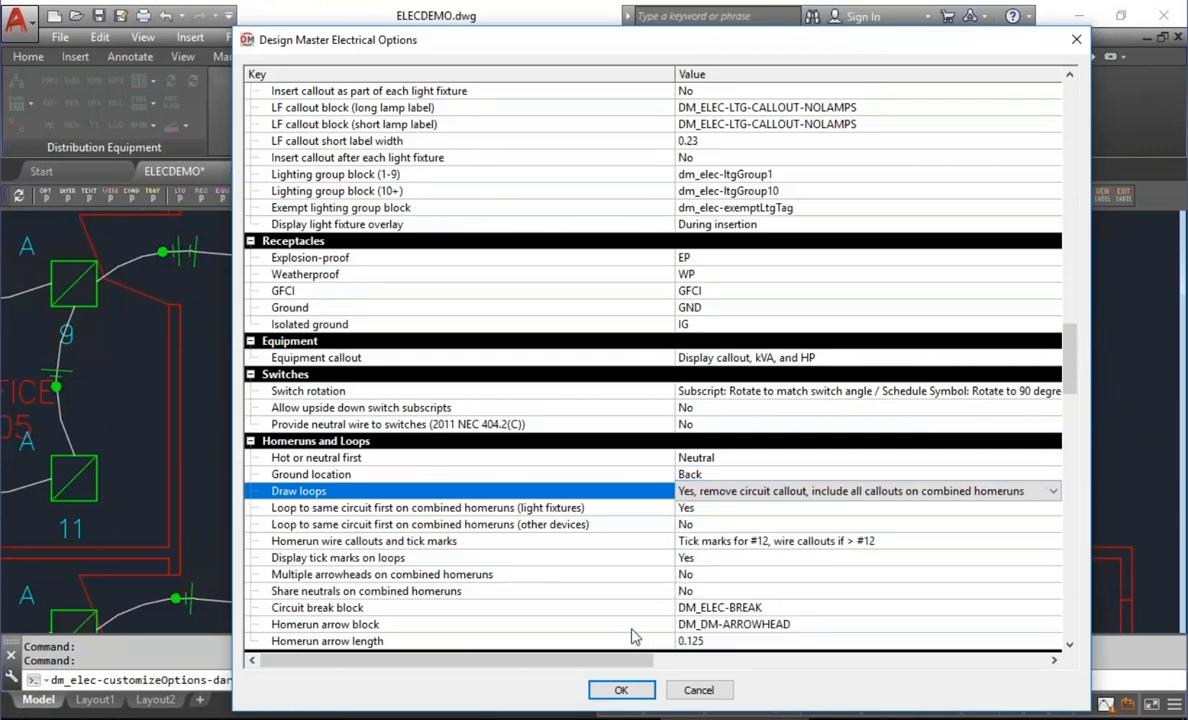
{"action": "left_click", "coordinate": [618, 690]}
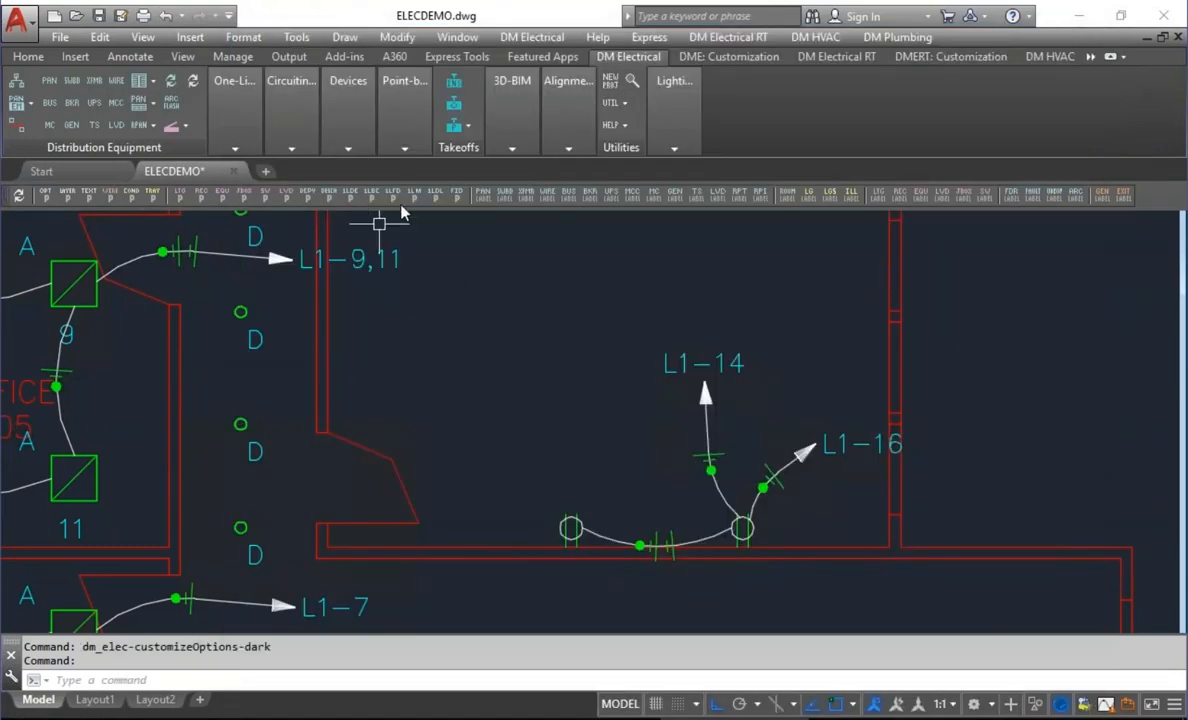
Draw a combined L1-14 and L1-16 homerun with loops from the right-hand Conference 102 receptacle.
{"action": "mouse_move", "coordinate": [276, 118]}
{"action": "left_click", "coordinate": [330, 193]}
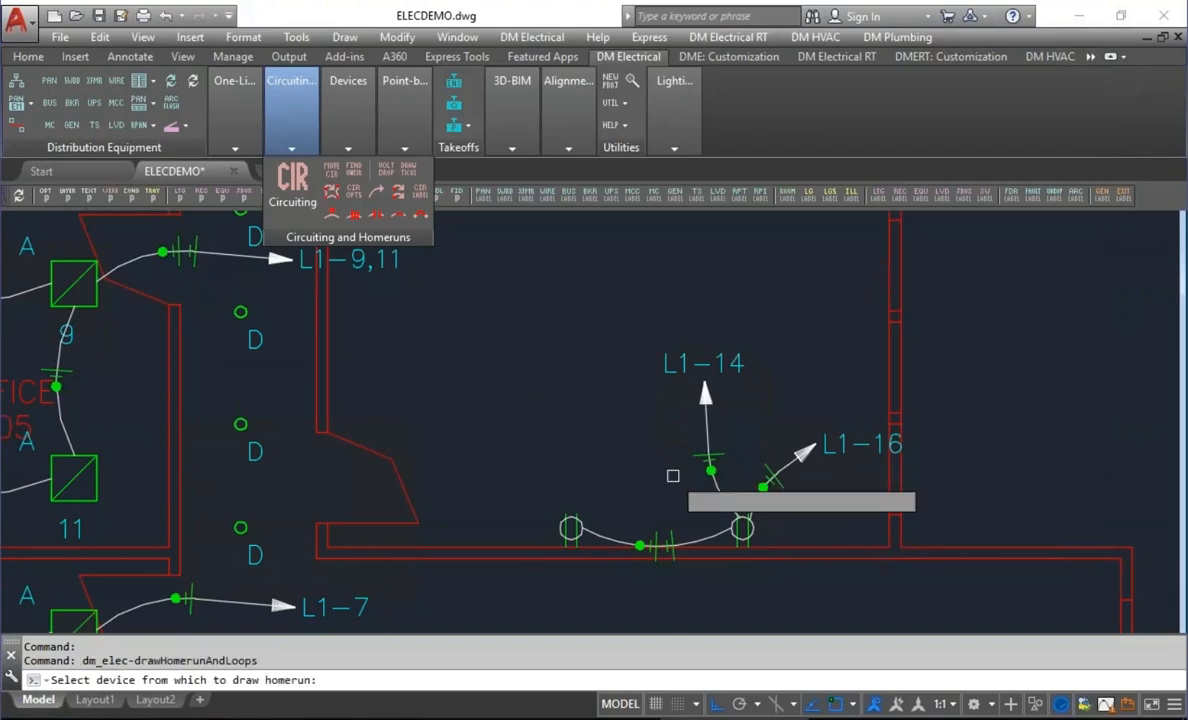
{"action": "left_click", "coordinate": [742, 529]}
{"action": "left_click", "coordinate": [543, 342], "text": "shift"}
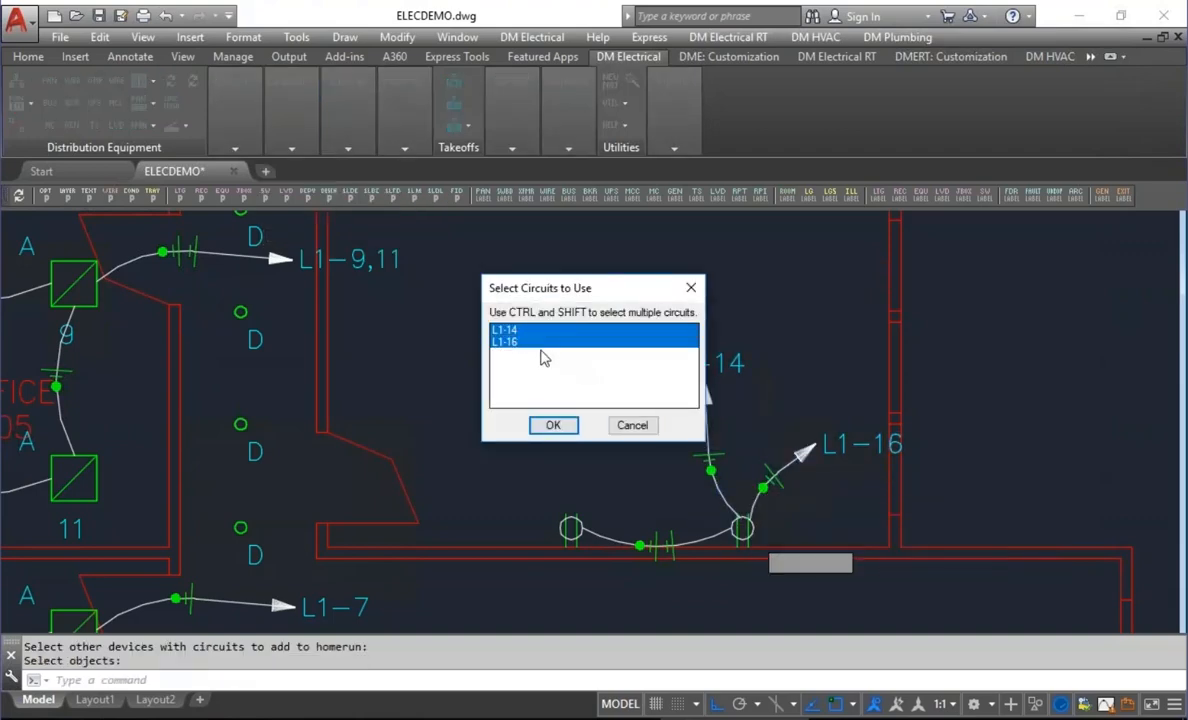
{"action": "left_click", "coordinate": [553, 426]}
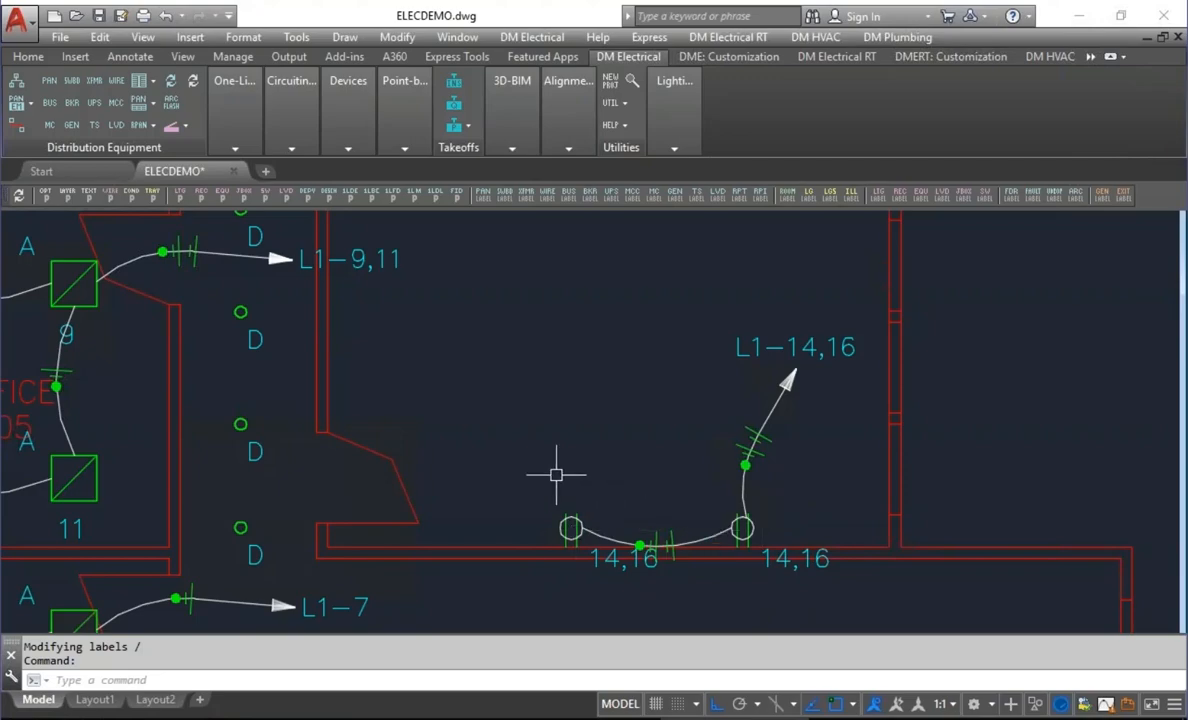
Choose a different Draw loops setting under Homeruns and Loops in the project options.
{"action": "left_click", "coordinate": [45, 197]}
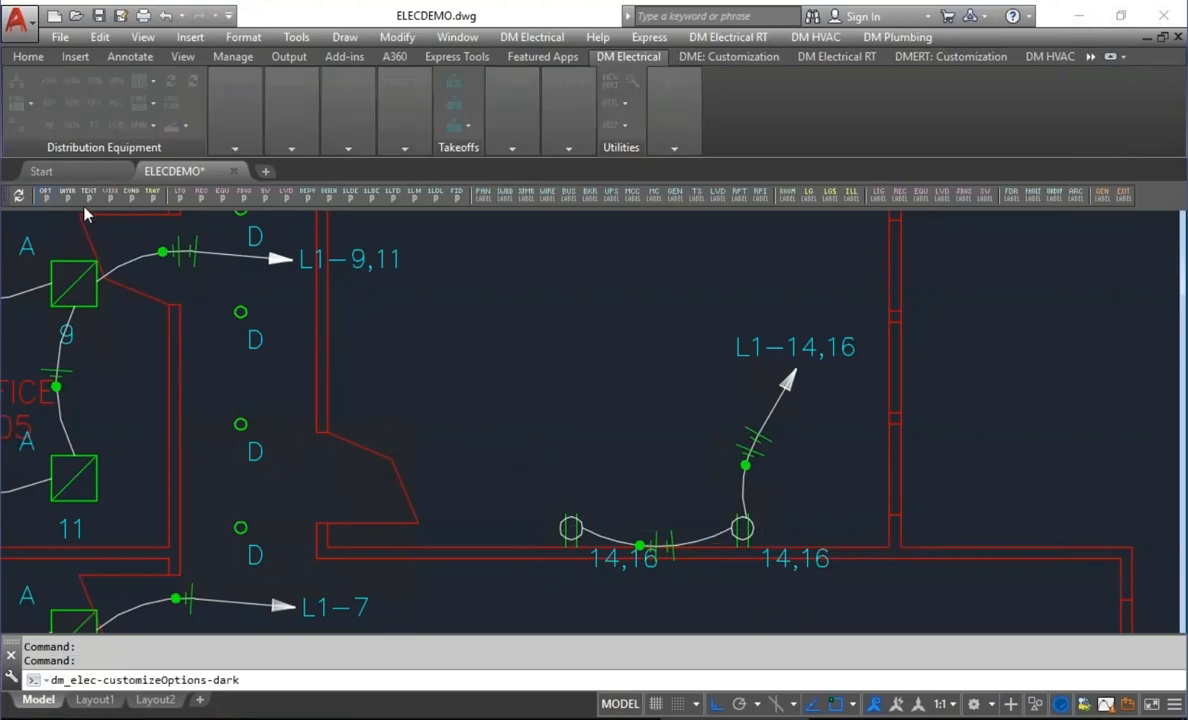
{"action": "scroll", "coordinate": [1078, 188], "scroll_direction": "down", "scroll_amount": 4}
{"action": "scroll", "coordinate": [1078, 188], "scroll_direction": "down", "scroll_amount": 20}
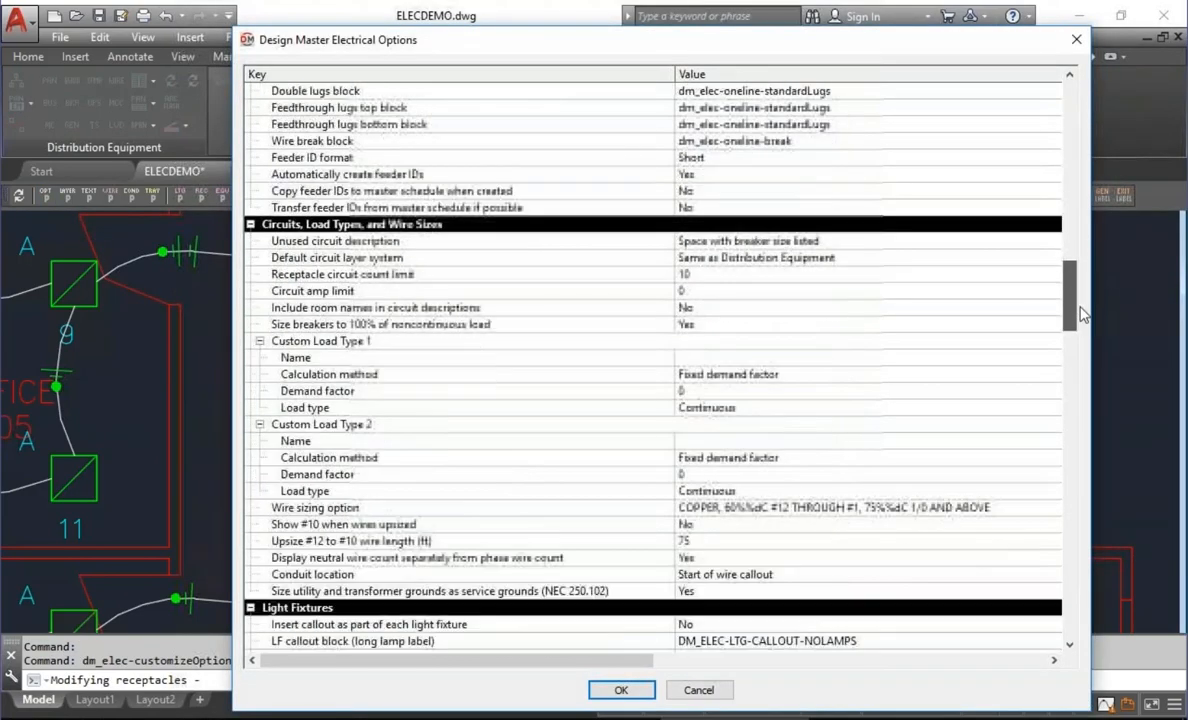
{"action": "left_click_drag", "start_coordinate": [1086, 360], "coordinate": [1086, 380]}
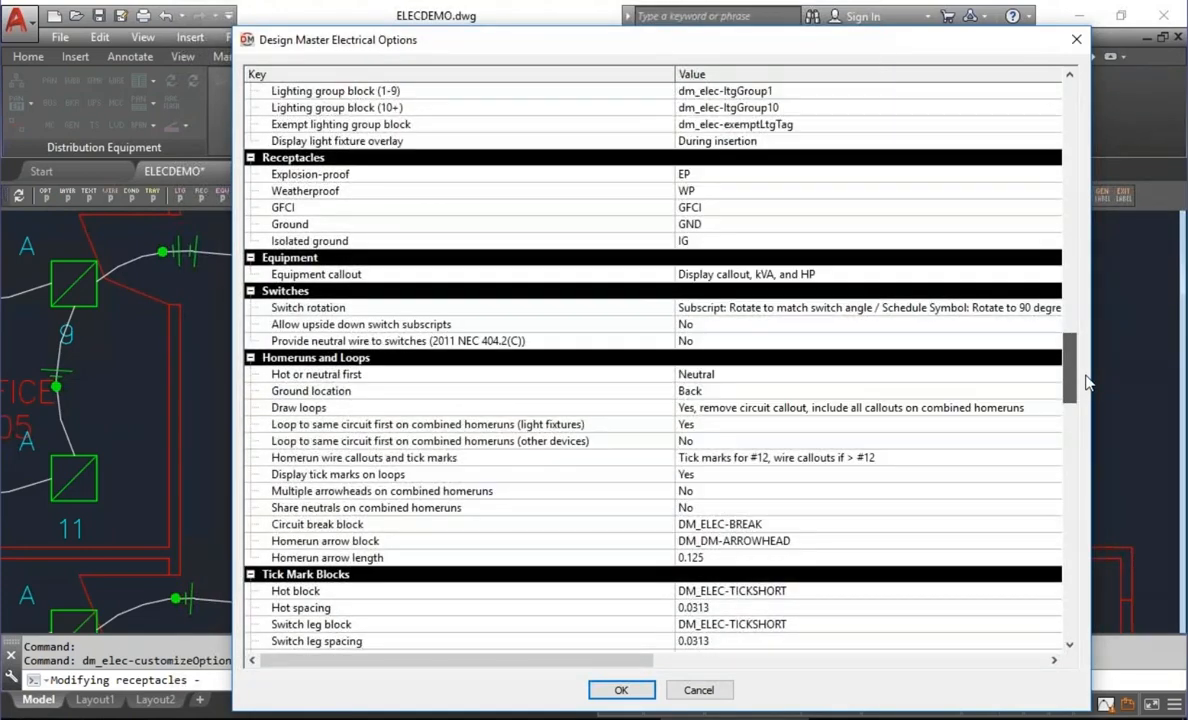
{"action": "double_click", "coordinate": [815, 419]}
{"action": "left_click", "coordinate": [814, 410]}
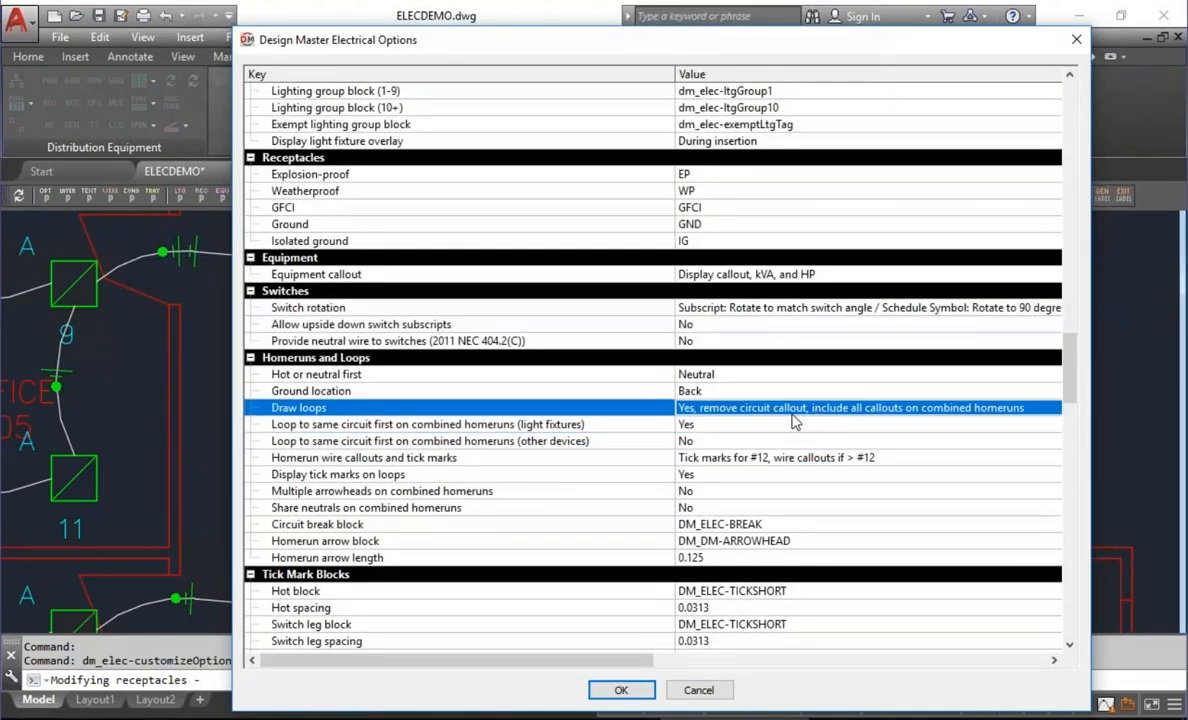
{"action": "left_click", "coordinate": [792, 414]}
{"action": "left_click", "coordinate": [740, 432]}
{"action": "left_click", "coordinate": [615, 688]}
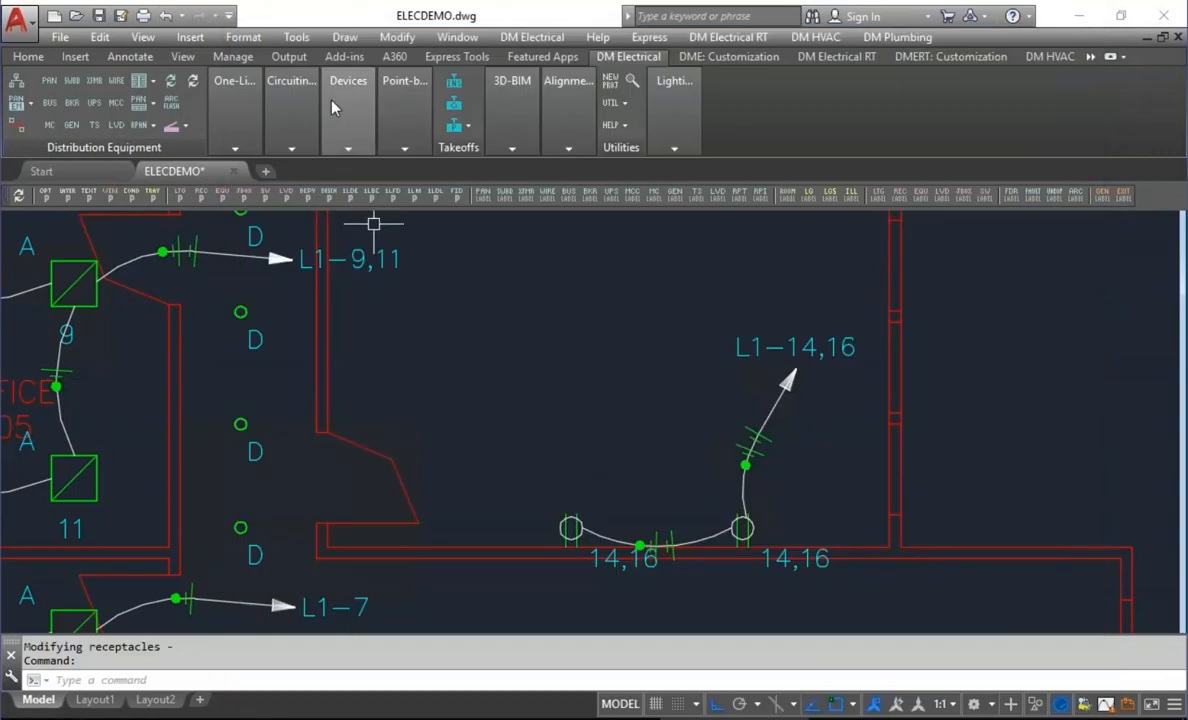
Redraw the combined L1-14,16 homerun and its loop, starting from the right-hand Conference 102 receptacle and ending inside the room above it.
{"action": "mouse_move", "coordinate": [296, 108]}
{"action": "left_click", "coordinate": [332, 193]}
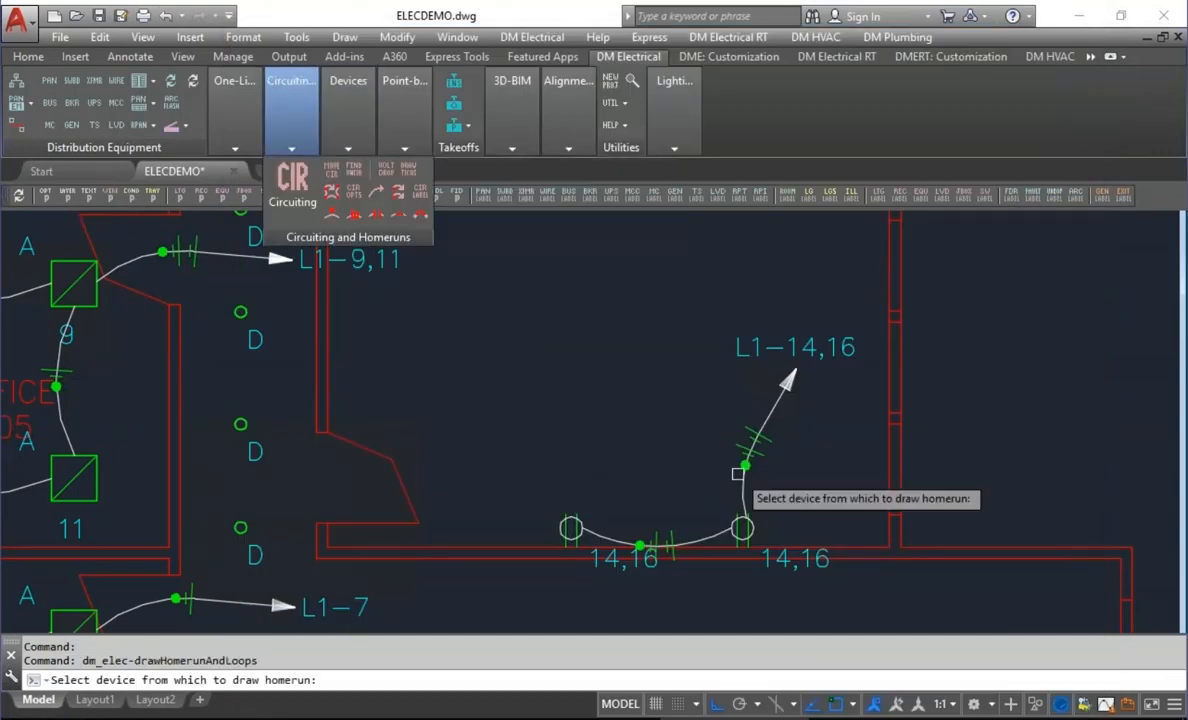
{"action": "left_click", "coordinate": [741, 527]}
{"action": "key", "text": "Return"}
{"action": "left_click_drag", "start_coordinate": [522, 332], "coordinate": [524, 343]}
{"action": "left_click", "coordinate": [553, 425]}
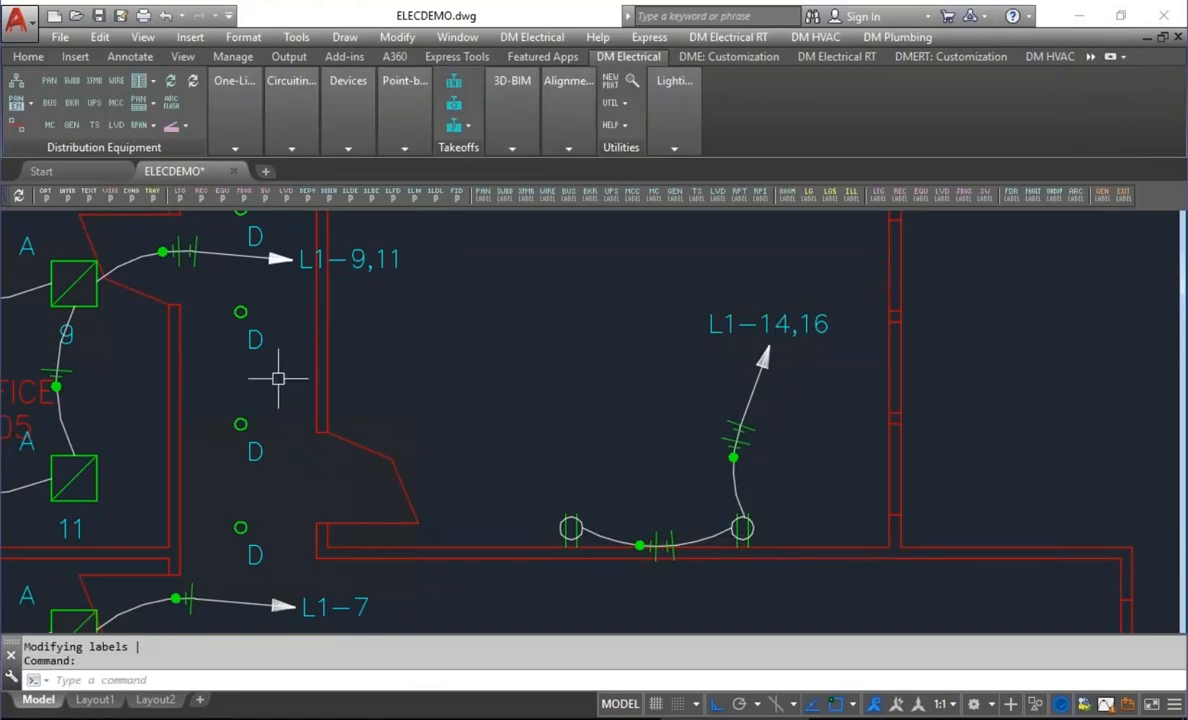
Set Draw loops to "Yes, include panel in circuit callout (P-1), remove callouts from switches" under Homeruns and Loops in the project options.
{"action": "left_click", "coordinate": [46, 194]}
{"action": "left_click_drag", "start_coordinate": [1064, 130], "coordinate": [1025, 390]}
{"action": "left_click", "coordinate": [955, 374]}
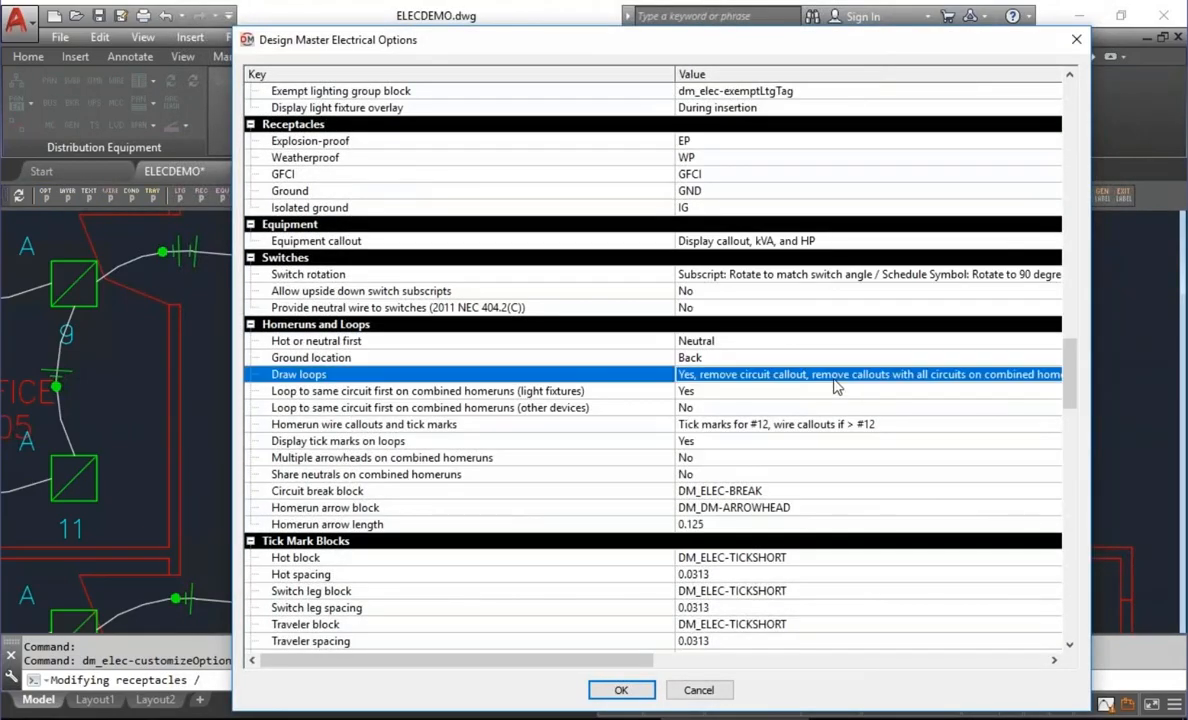
{"action": "left_click", "coordinate": [955, 374]}
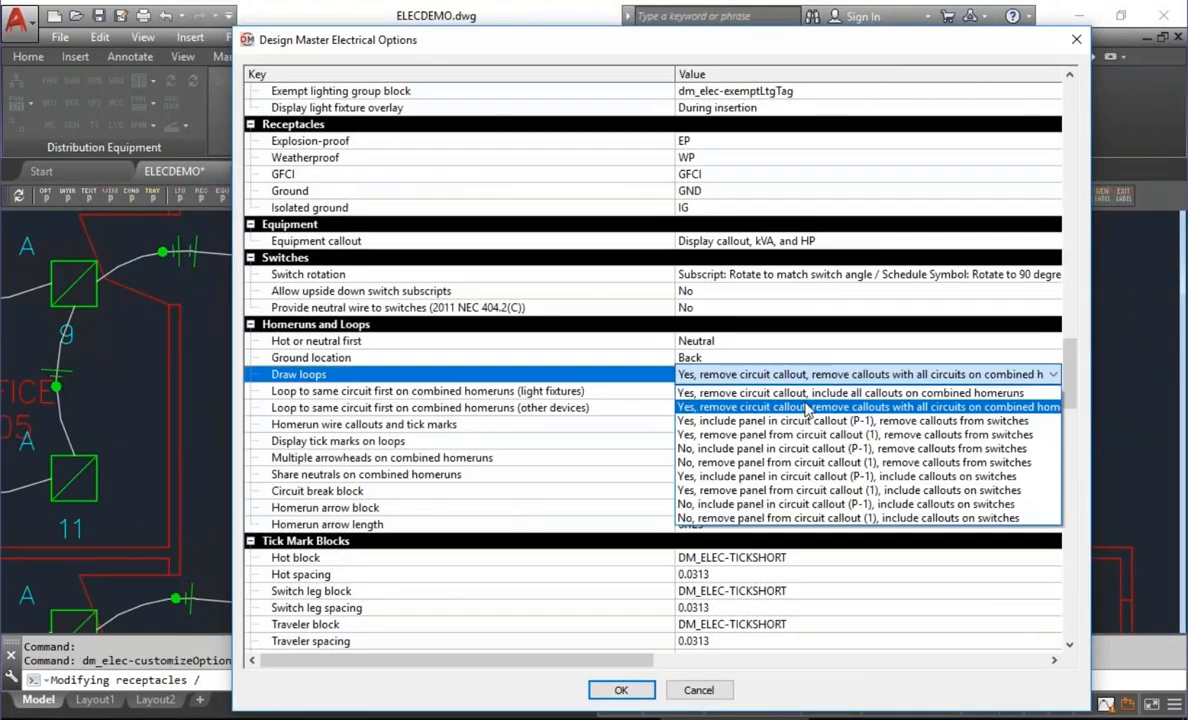
{"action": "left_click", "coordinate": [759, 424]}
{"action": "left_click", "coordinate": [621, 690]}
Redraw the L1-7 homerun and loops for Office 103 from its upper-right light fixture.
{"action": "scroll", "coordinate": [594, 288], "scroll_direction": "up", "scroll_amount": 3}
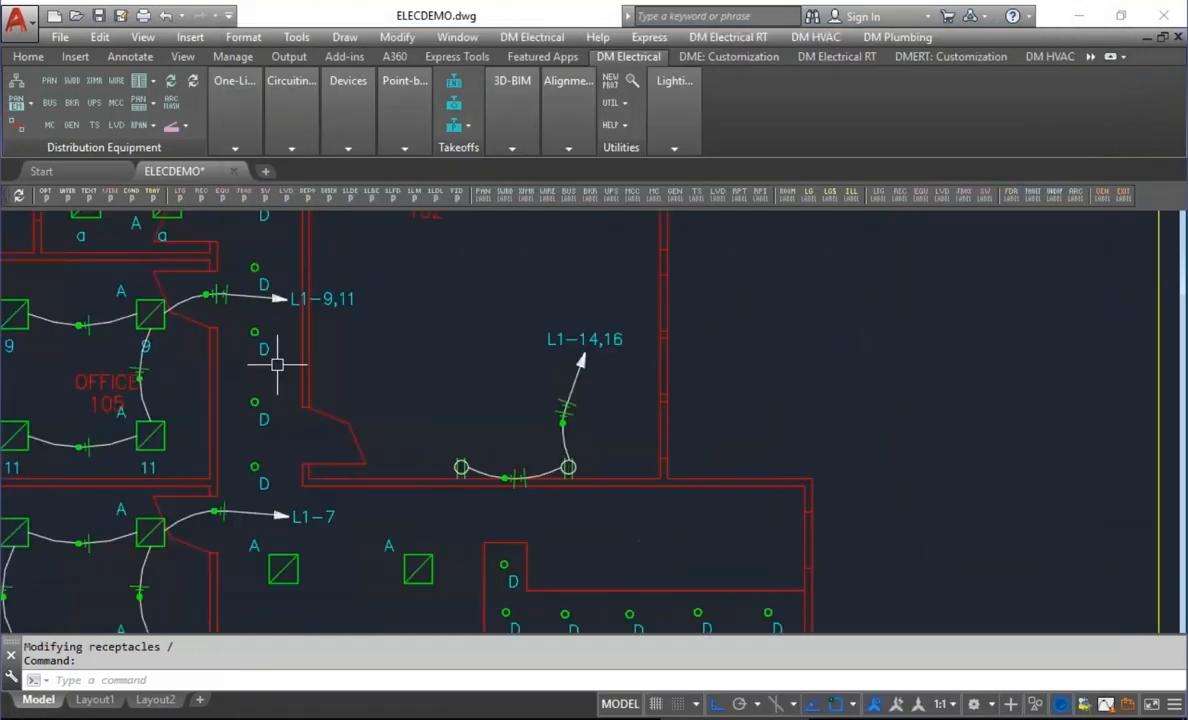
{"action": "left_click", "coordinate": [299, 148]}
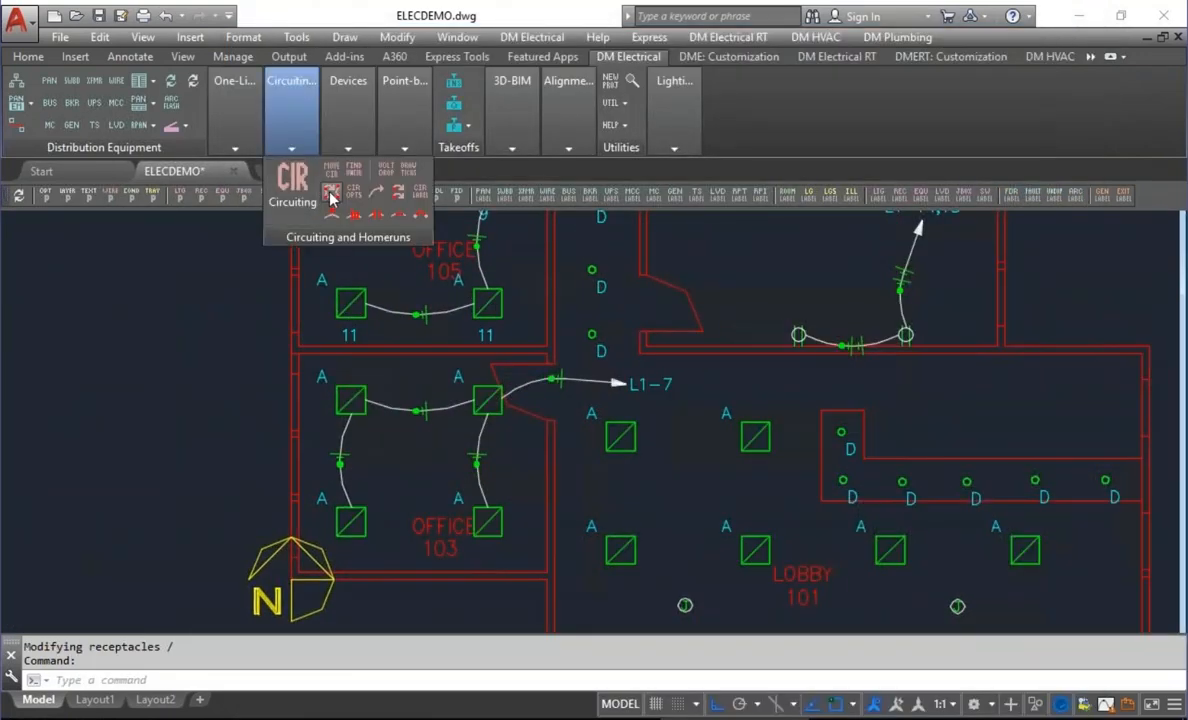
{"action": "left_click", "coordinate": [331, 193]}
{"action": "left_click", "coordinate": [485, 400]}
{"action": "key", "text": "Return"}
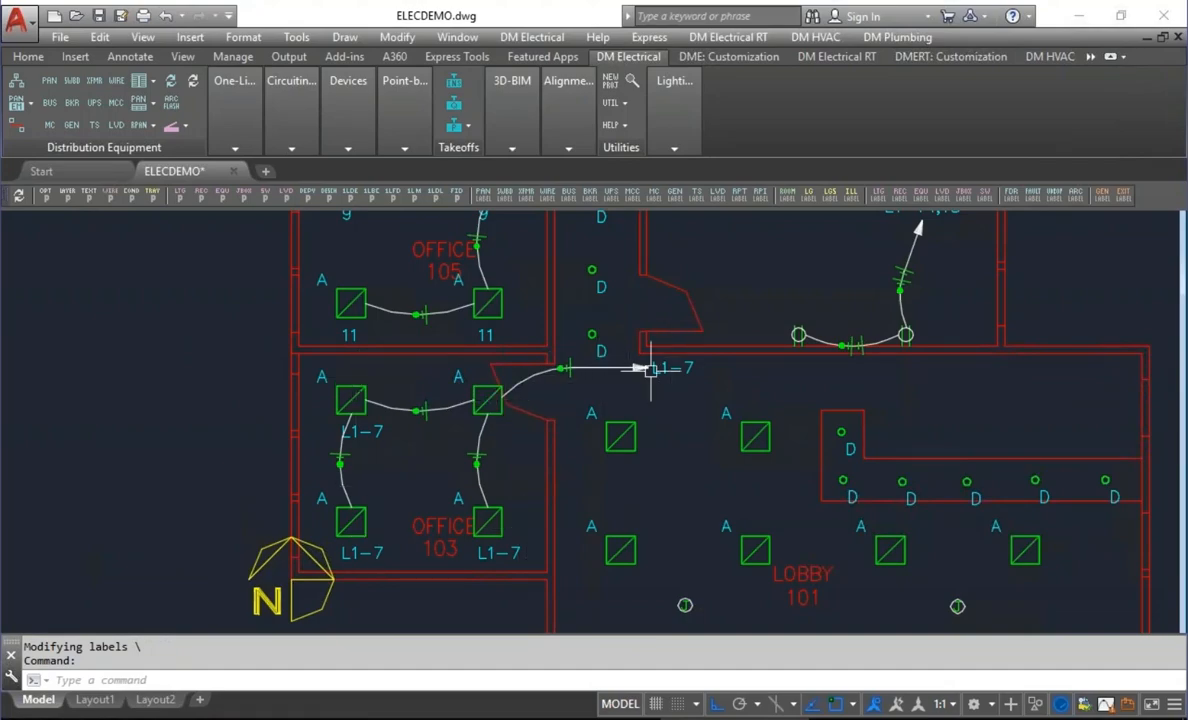
Redraw the L1-13 homerun and loops for Office 107 from the lower wall switch, ending in the corridor.
{"action": "middle_click_drag", "start_coordinate": [557, 353], "coordinate": [613, 538]}
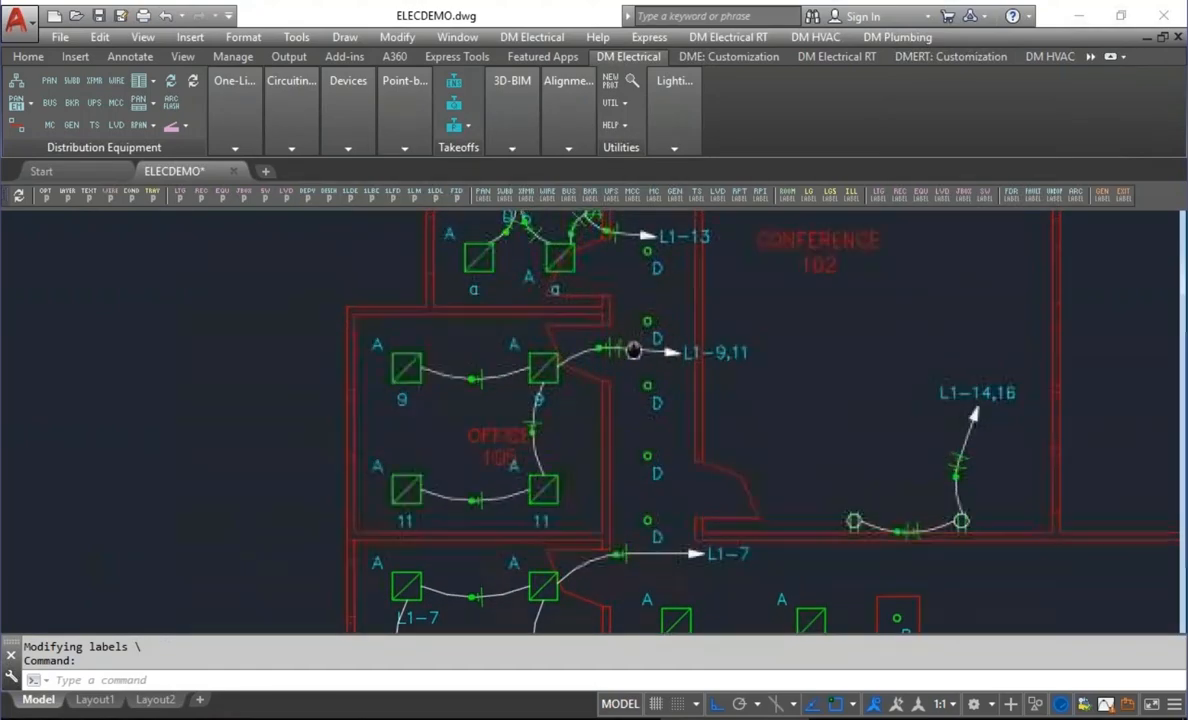
{"action": "middle_click_drag", "start_coordinate": [634, 350], "coordinate": [626, 506]}
{"action": "scroll", "coordinate": [590, 385], "scroll_direction": "up", "scroll_amount": 2}
{"action": "key", "text": "Return"}
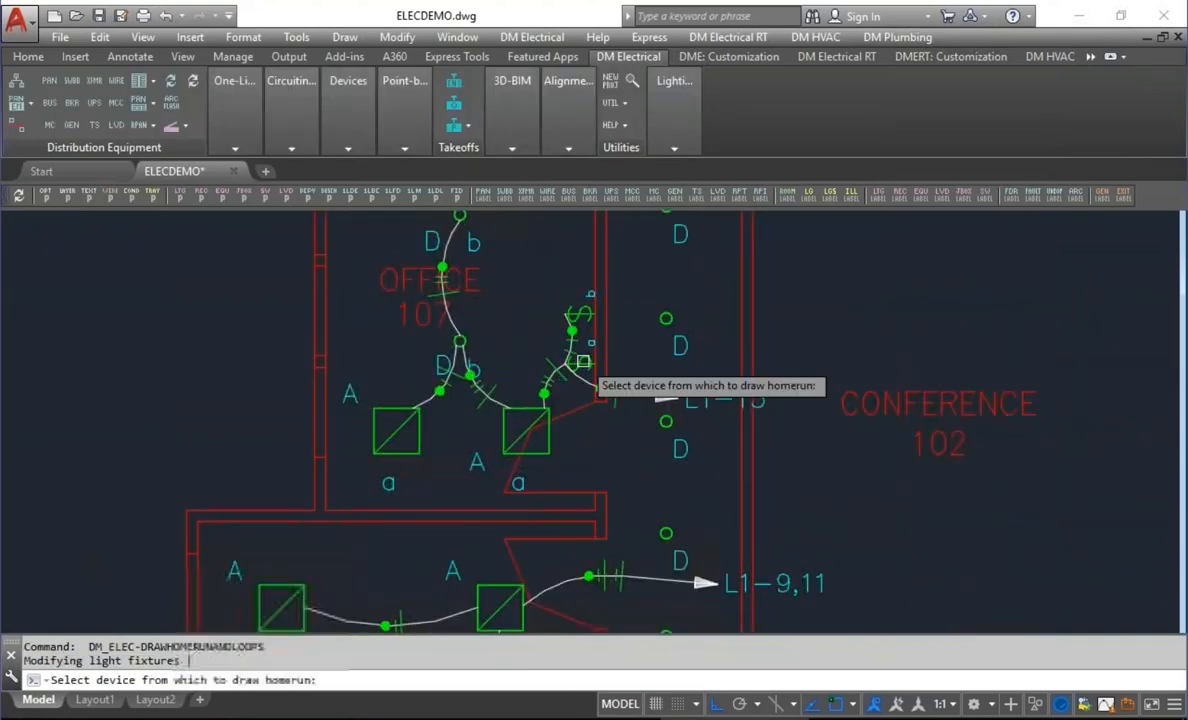
{"action": "left_click", "coordinate": [583, 361]}
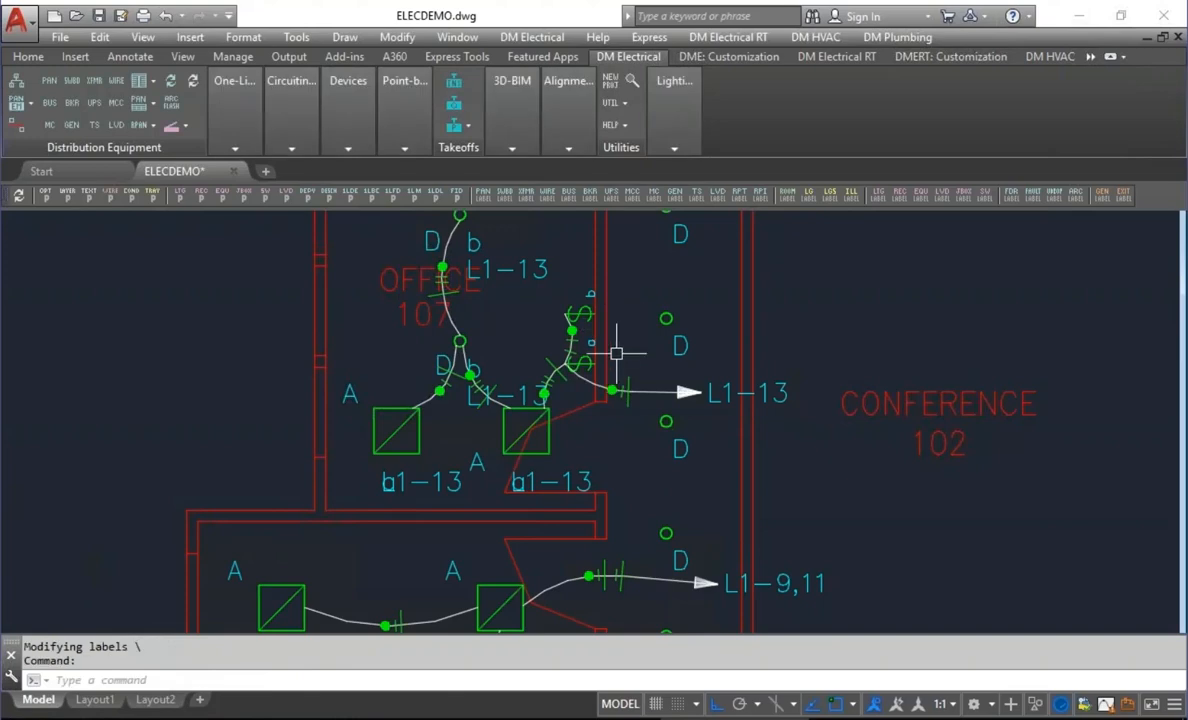
Set Draw loops to "Yes, remove panel from circuit callout (1), remove callouts from switches" in the project options.
{"action": "left_click", "coordinate": [46, 197]}
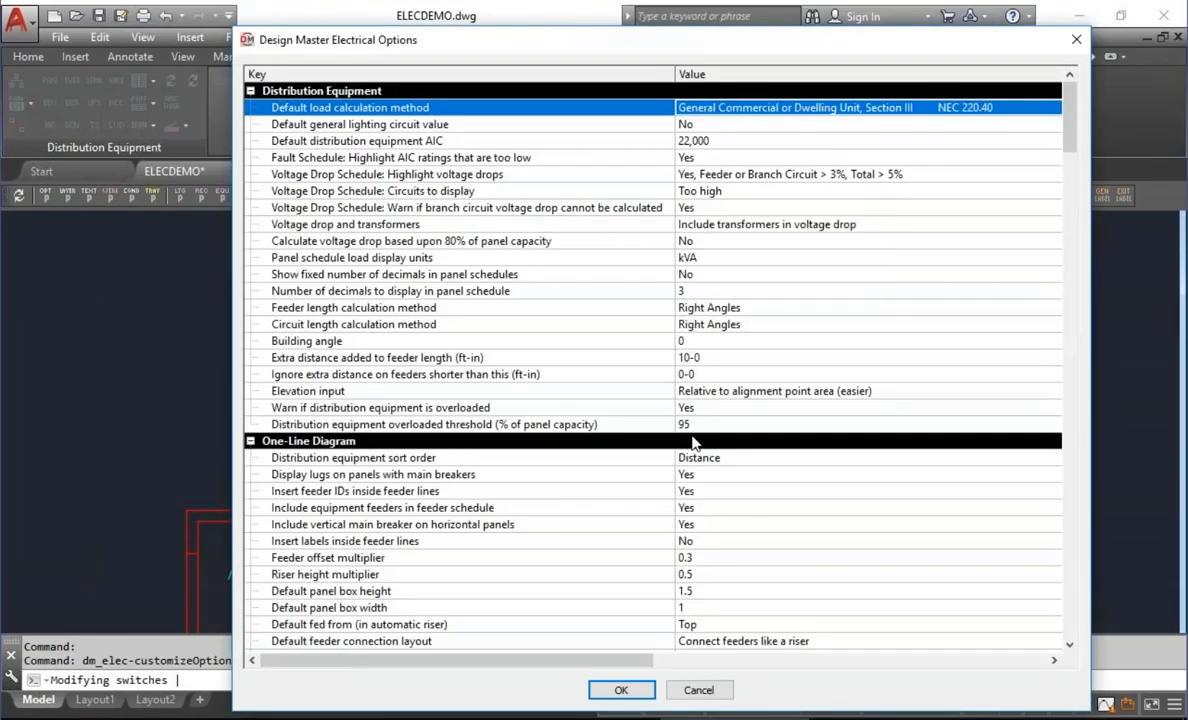
{"action": "left_click_drag", "start_coordinate": [1064, 141], "coordinate": [1085, 400]}
{"action": "double_click", "coordinate": [815, 308]}
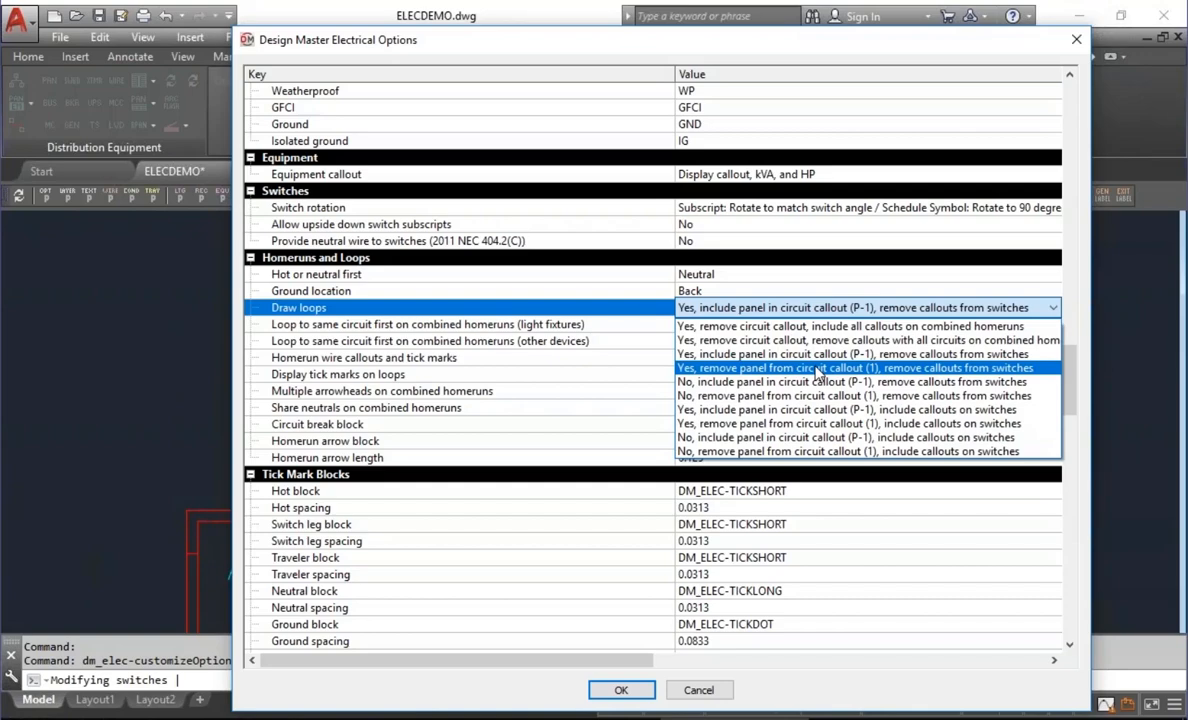
{"action": "left_click", "coordinate": [817, 372]}
{"action": "left_click", "coordinate": [621, 690]}
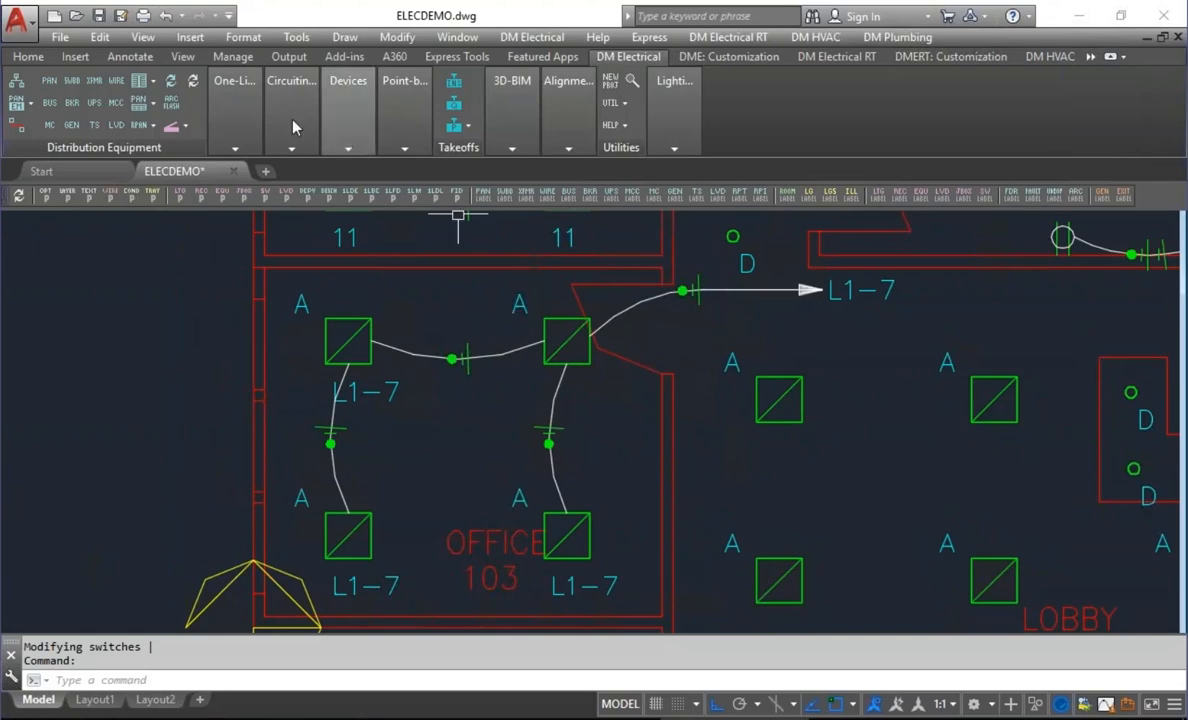
Redraw the Office 103 L1-7 homerun with loops from the upper-right fixture toward the corridor.
{"action": "mouse_move", "coordinate": [290, 124]}
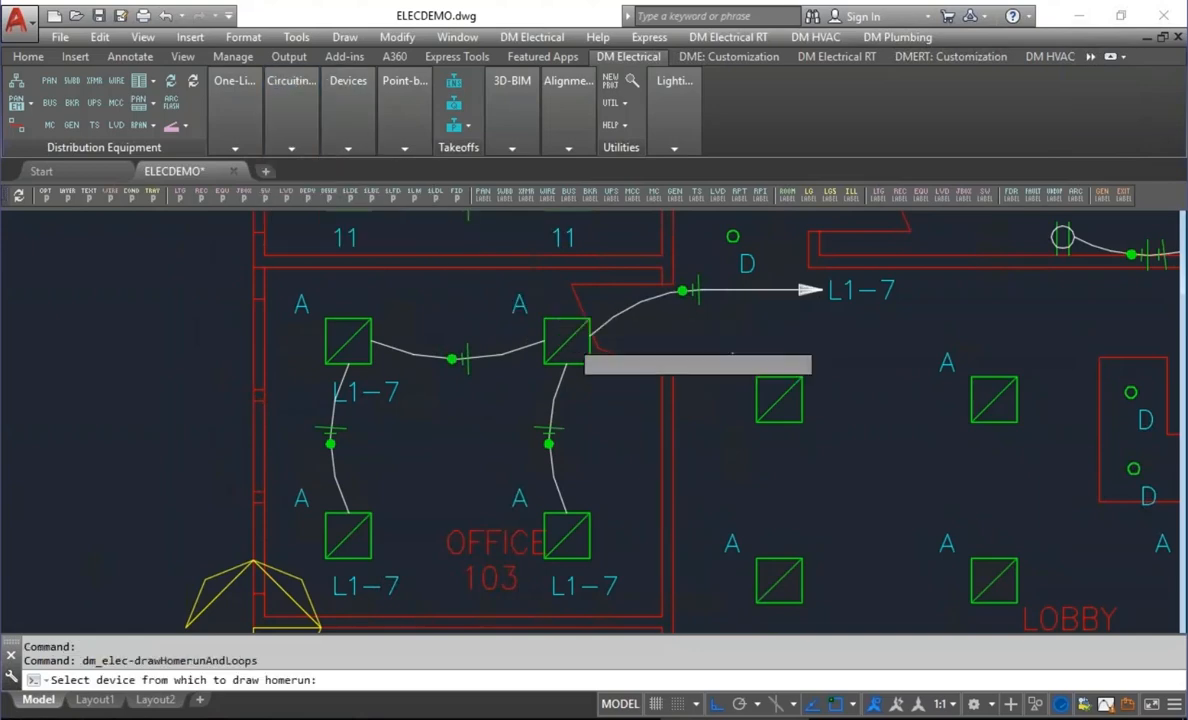
{"action": "left_click", "coordinate": [562, 339]}
{"action": "key", "text": "Return"}
{"action": "left_click", "coordinate": [838, 303]}
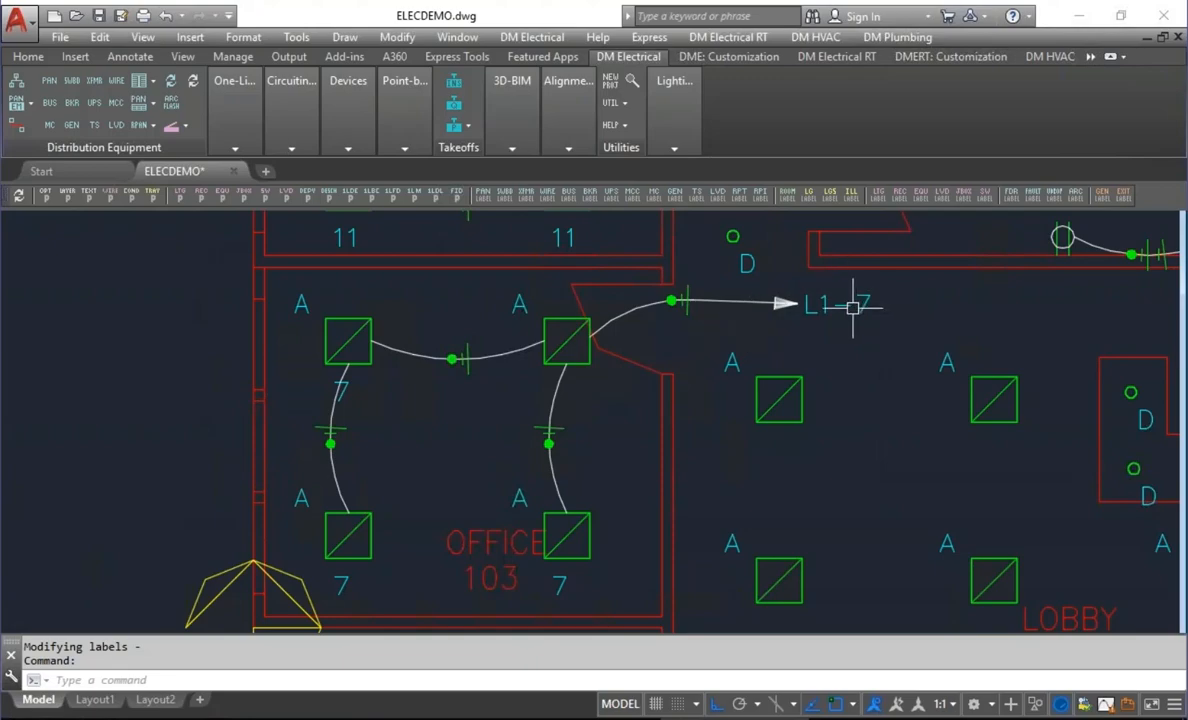
Set Draw loops to "Yes, remove panel from circuit callout (1), include callouts on switches" in the project options.
{"action": "left_click", "coordinate": [46, 196]}
{"action": "left_click_drag", "start_coordinate": [1071, 127], "coordinate": [1092, 401]}
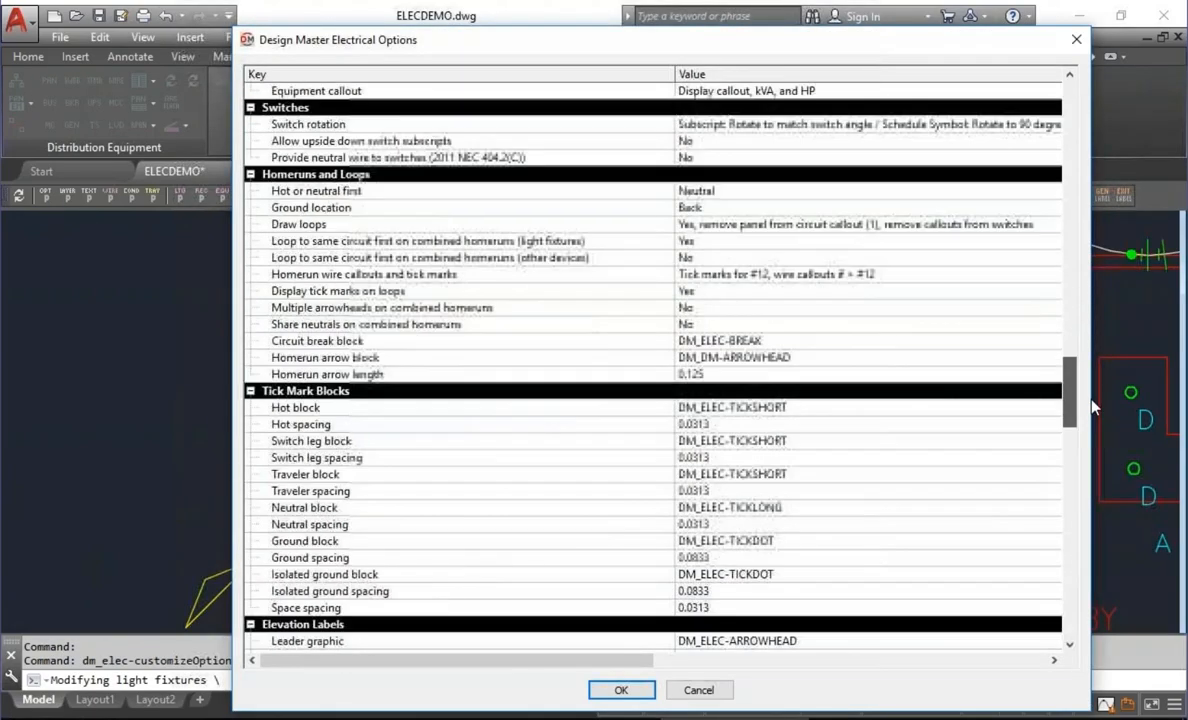
{"action": "left_click", "coordinate": [820, 224]}
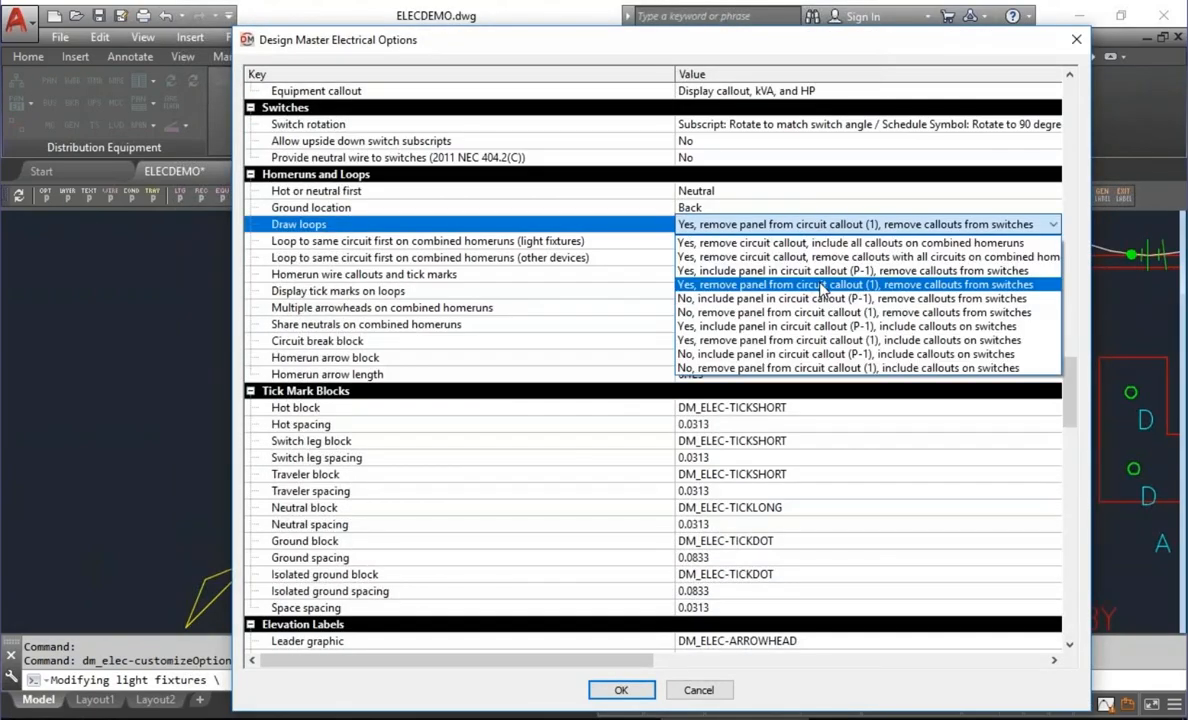
{"action": "left_click", "coordinate": [810, 341]}
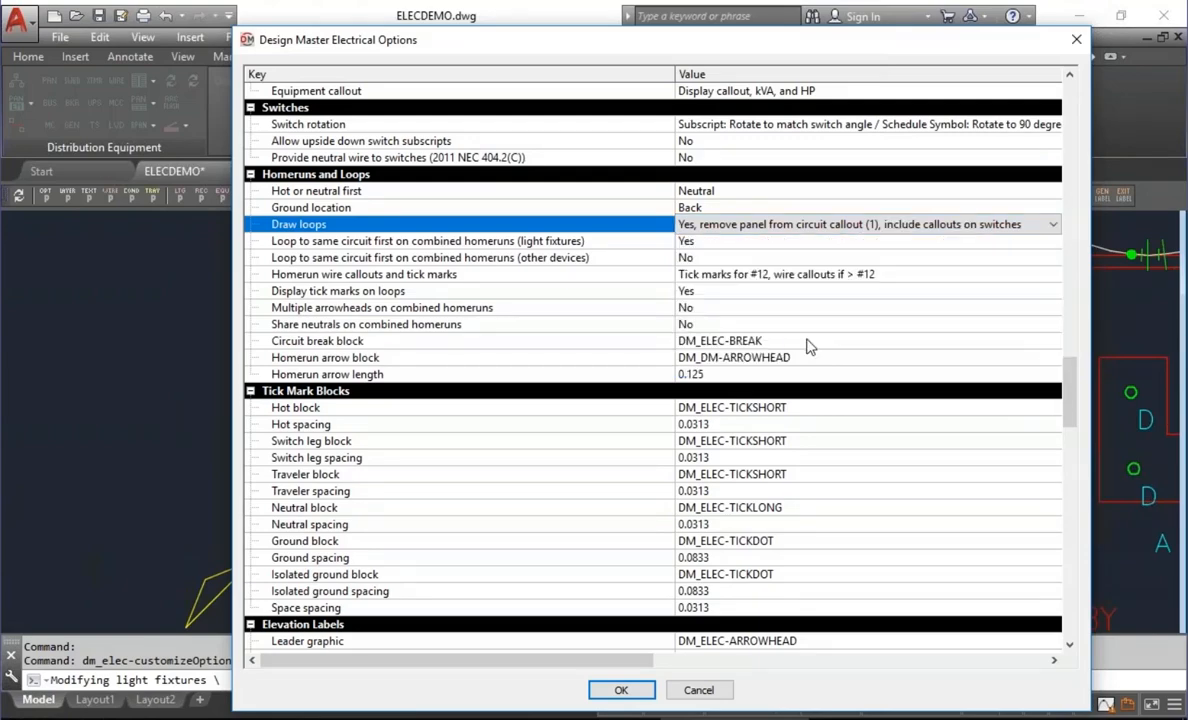
{"action": "left_click", "coordinate": [620, 689]}
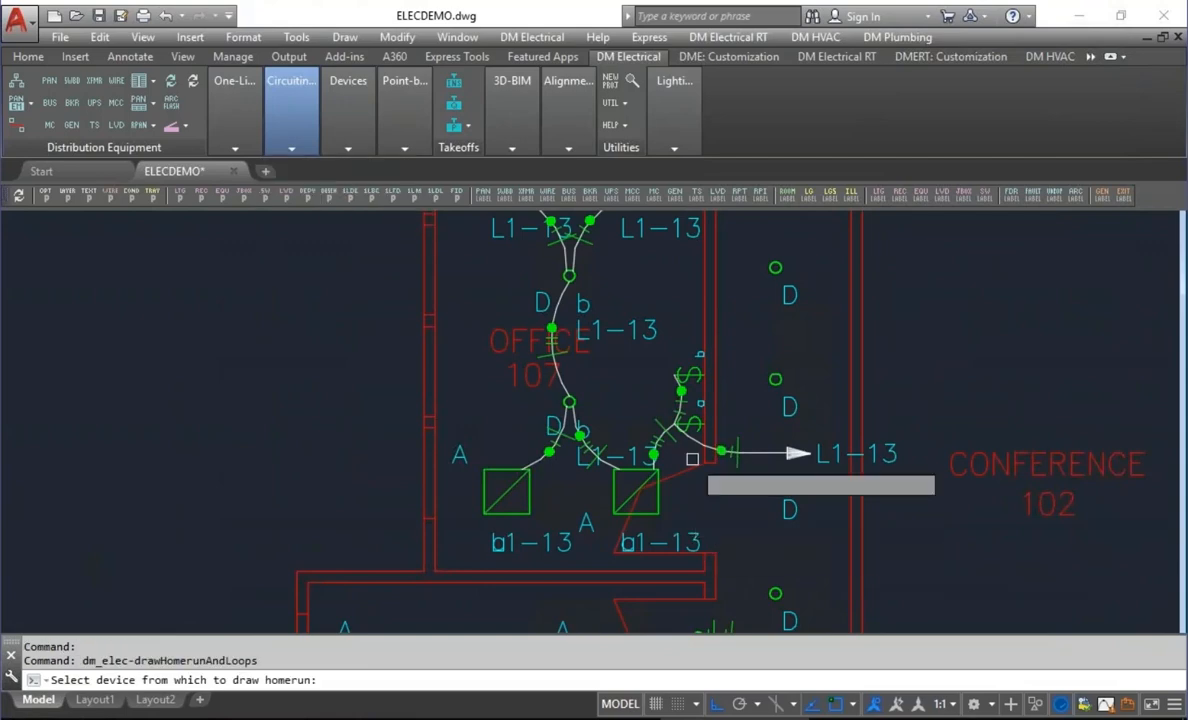
Redraw the Office 107 L1-13 homerun and loops from the upper wall switch, pointing up into the corridor.
{"action": "left_click", "coordinate": [692, 379]}
{"action": "right_click", "coordinate": [692, 378]}
{"action": "left_click", "coordinate": [802, 307]}
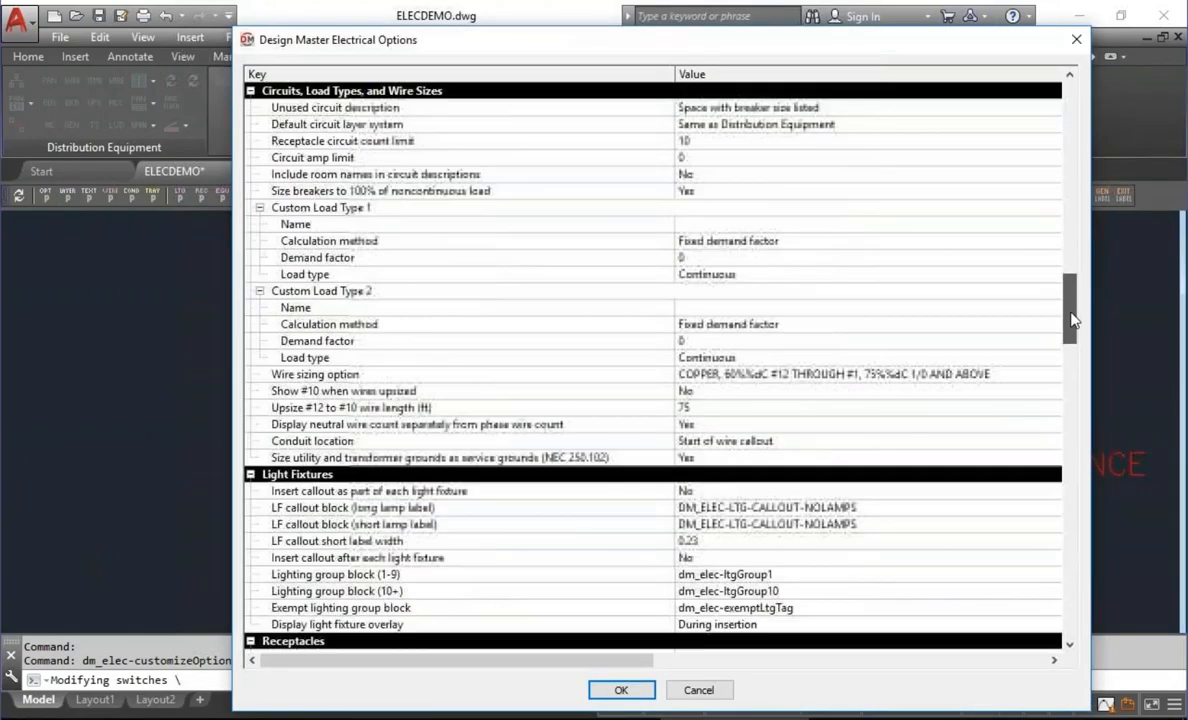
Set Draw loops to "No, include panel in circuit callout (P-1), include callouts on switches" in the project options.
{"action": "scroll", "coordinate": [916, 388], "scroll_direction": "down", "scroll_amount": 9}
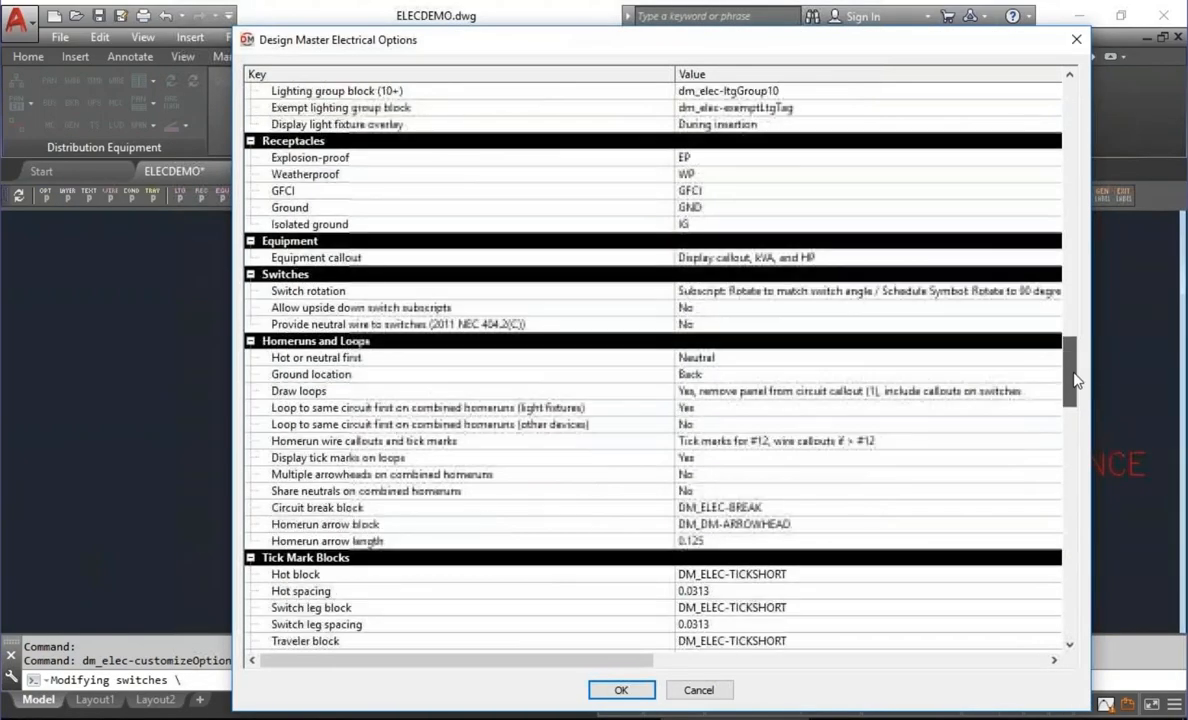
{"action": "left_click", "coordinate": [910, 375]}
{"action": "left_click", "coordinate": [853, 374]}
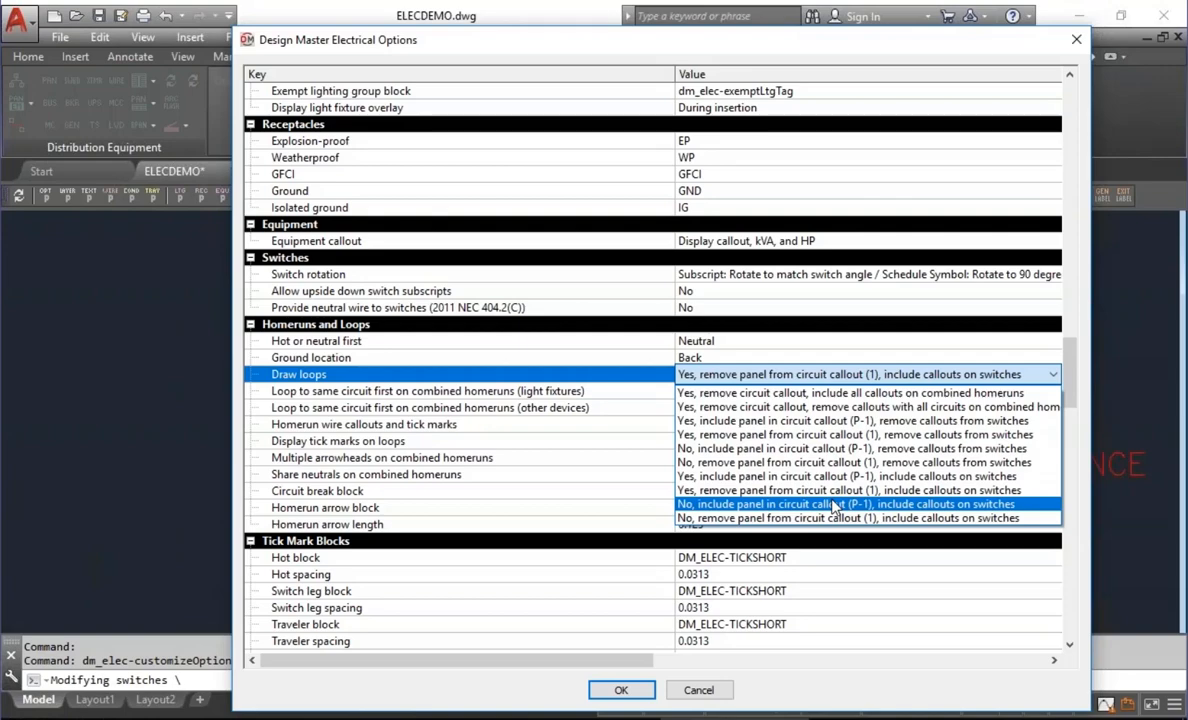
{"action": "left_click", "coordinate": [834, 506]}
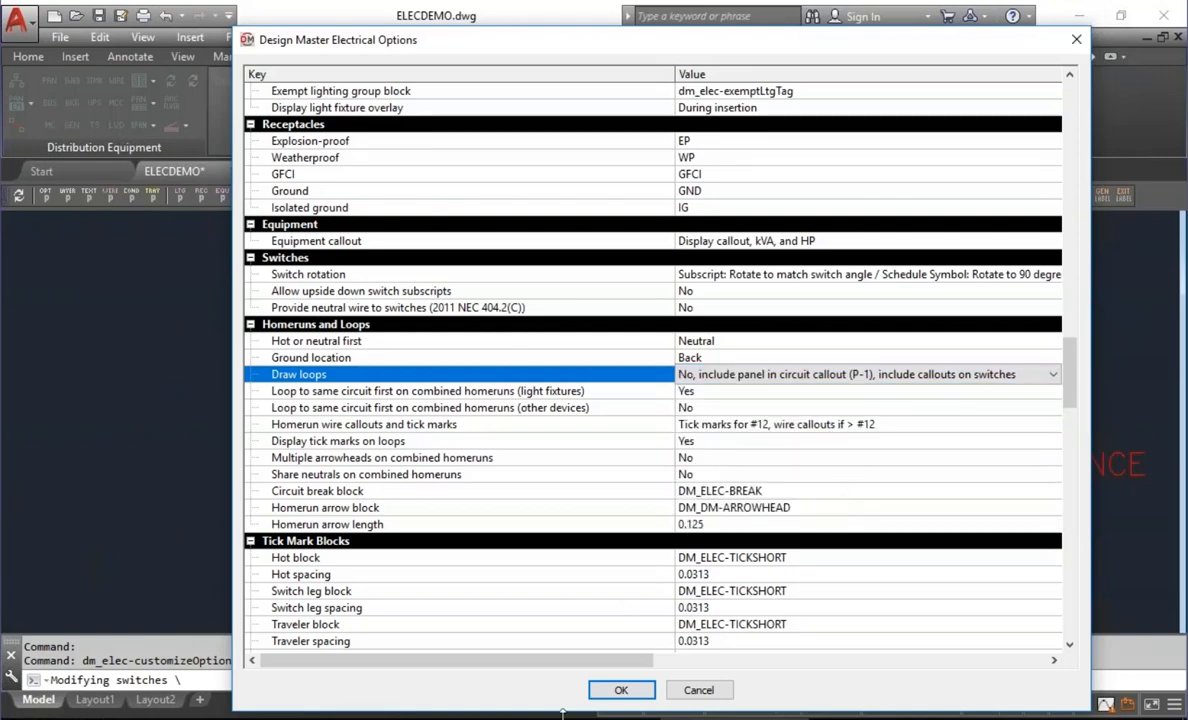
{"action": "left_click", "coordinate": [621, 690]}
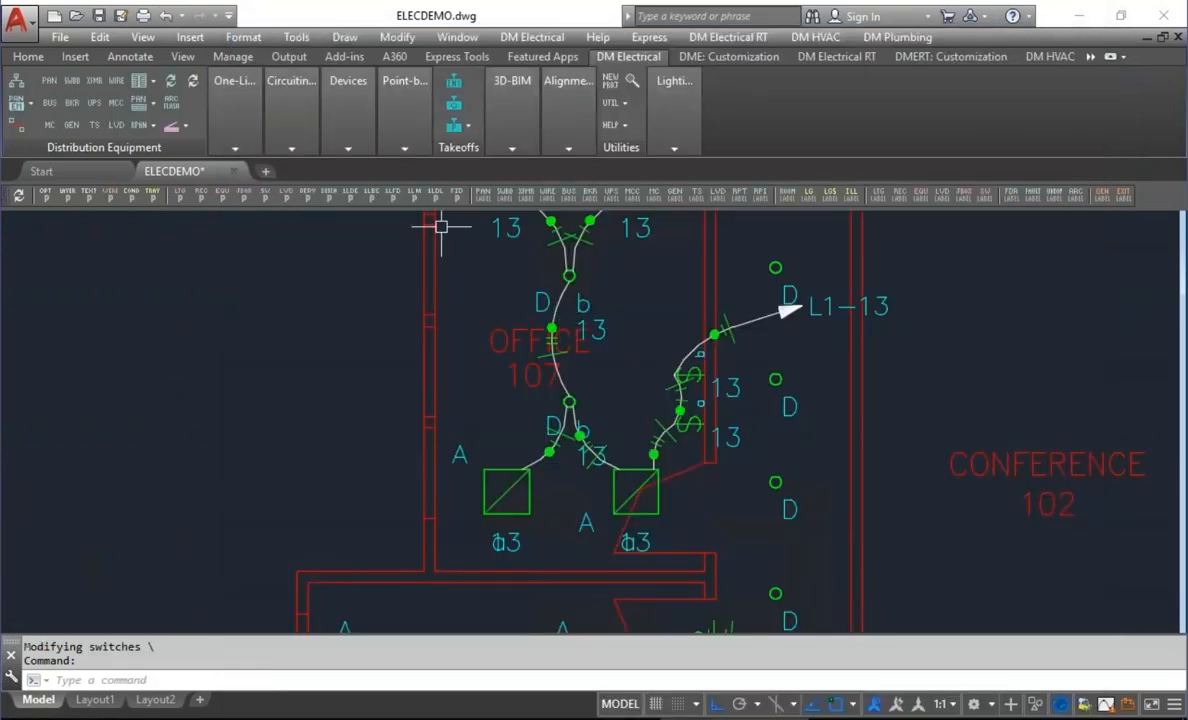
Redraw the Office 107 L1-13 homerun from the lower wall switch, pointing down into the corridor.
{"action": "left_click", "coordinate": [291, 147]}
{"action": "left_click", "coordinate": [331, 190]}
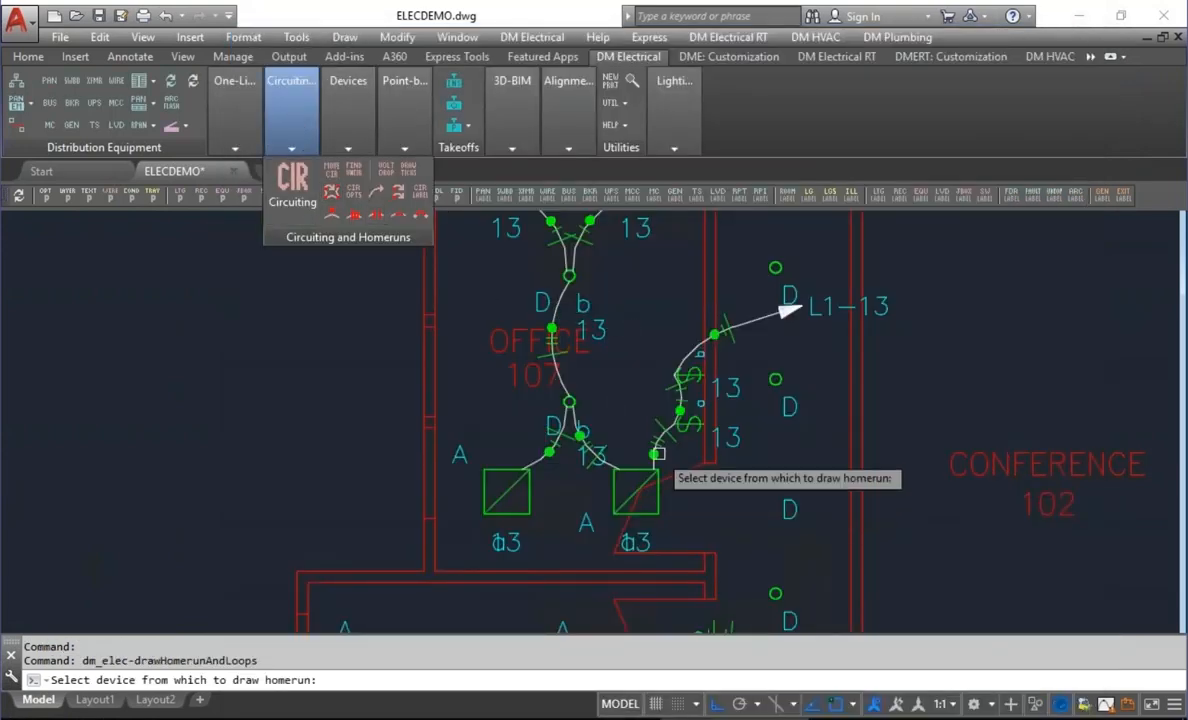
{"action": "left_click", "coordinate": [693, 420]}
{"action": "key", "text": "Return"}
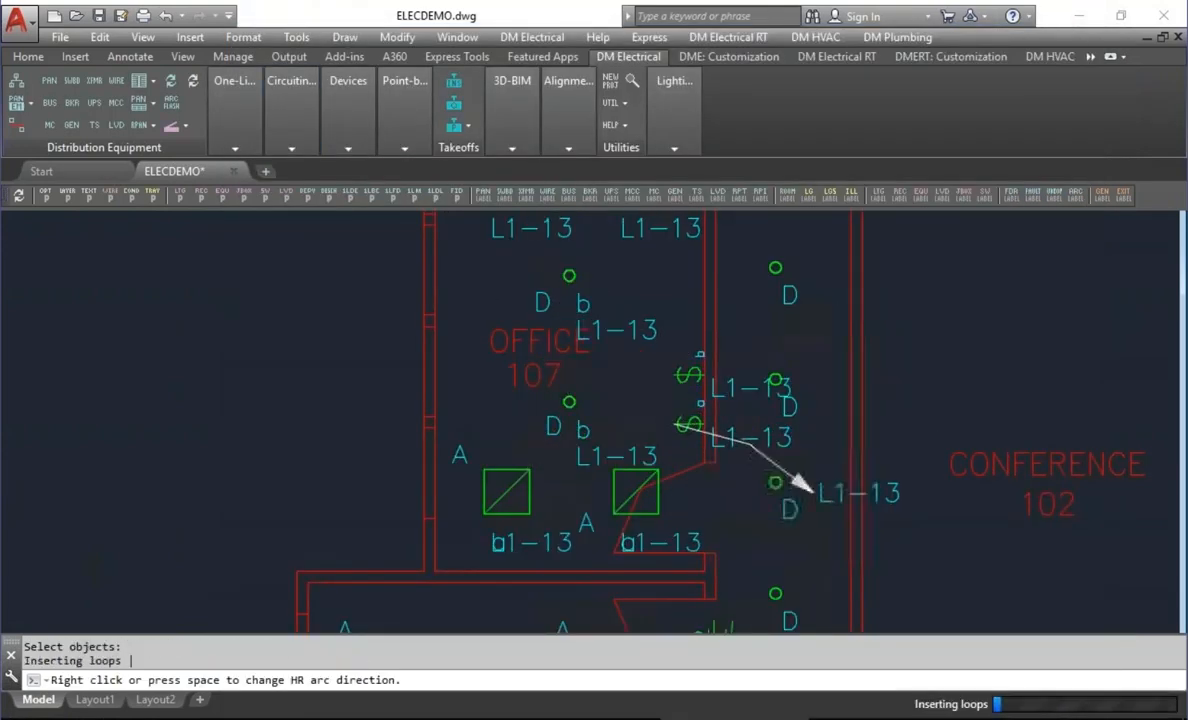
{"action": "left_click", "coordinate": [769, 540]}
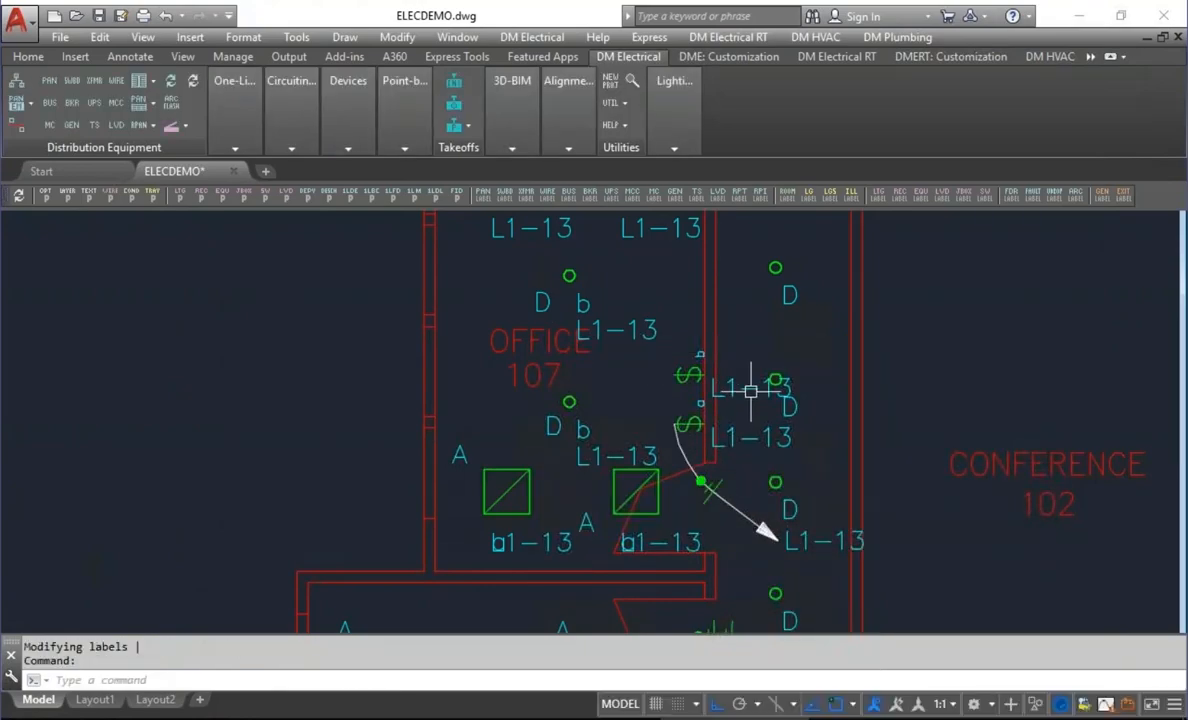
Redraw the L1-7 homerun from the upper-right light fixture in Office 103 with the no-loops setting.
{"action": "scroll", "coordinate": [695, 400], "scroll_direction": "down", "scroll_amount": 4}
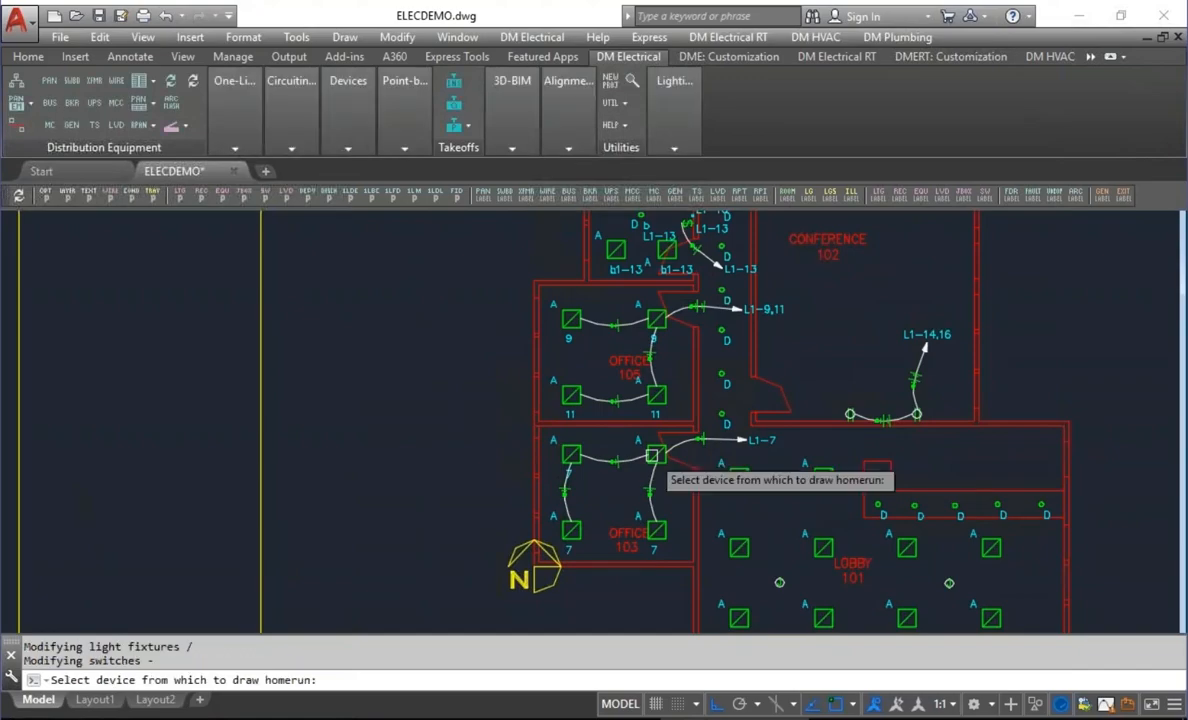
{"action": "left_click", "coordinate": [655, 455]}
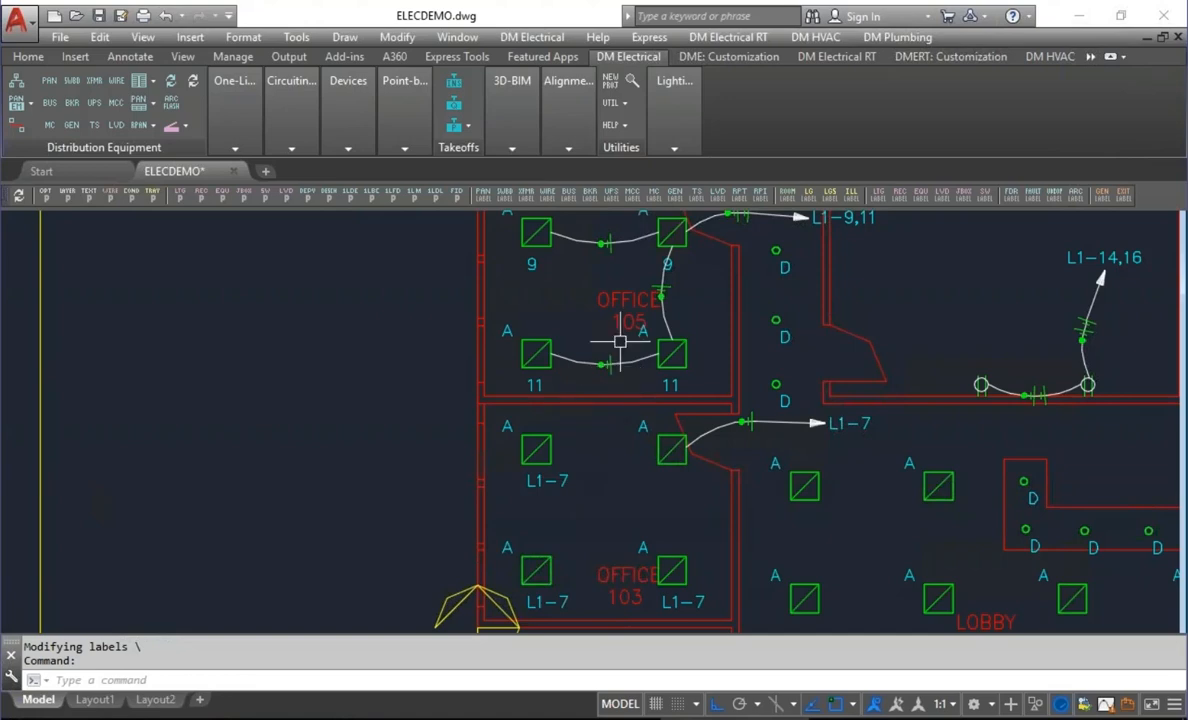
{"action": "middle_click_drag", "start_coordinate": [675, 253], "coordinate": [681, 313]}
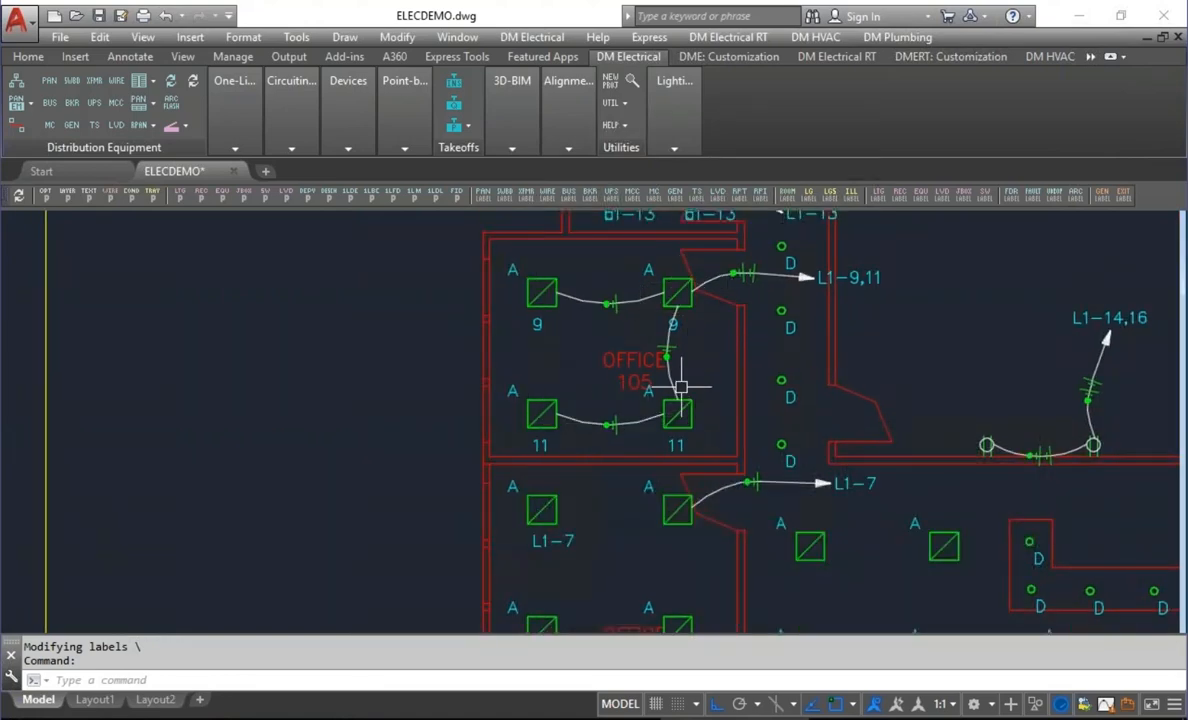
{"action": "mouse_move", "coordinate": [677, 297]}
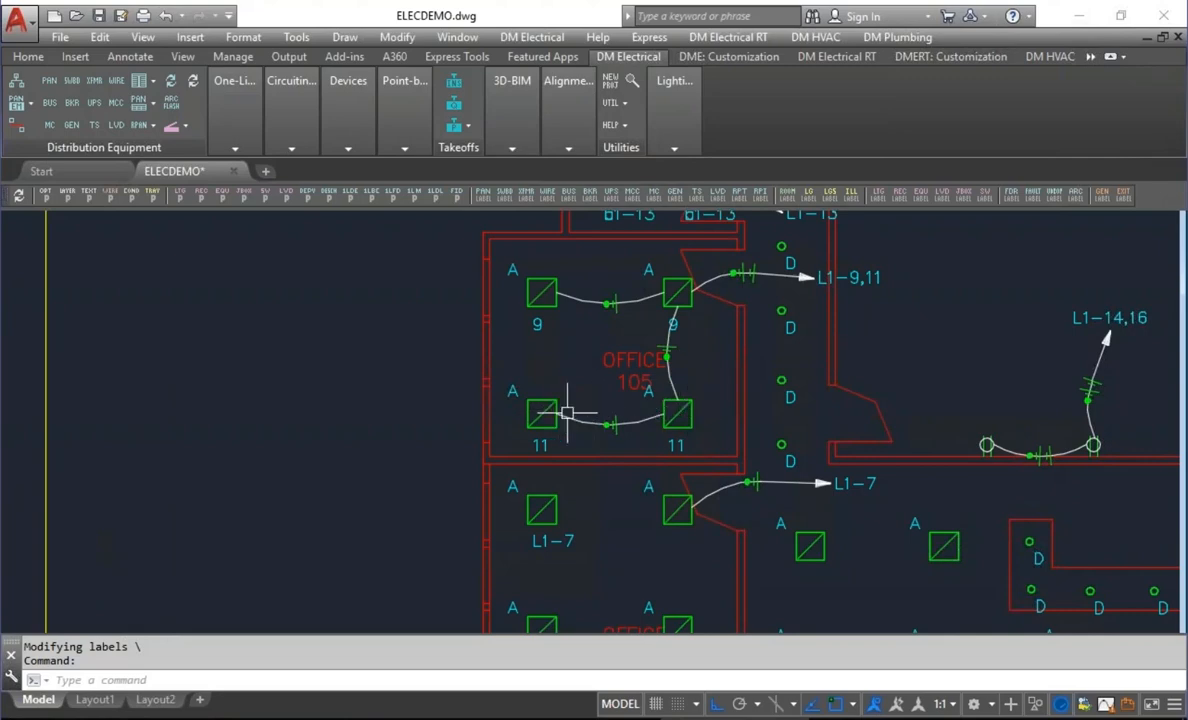
{"action": "mouse_move", "coordinate": [579, 413]}
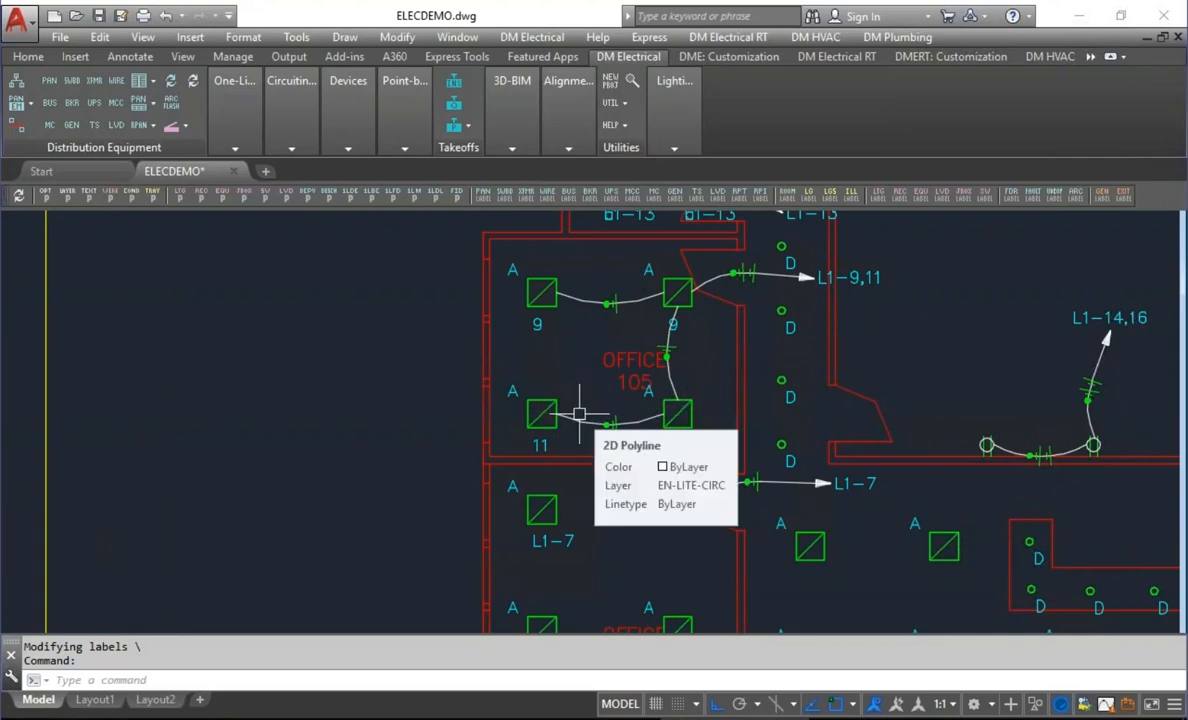
{"action": "middle_click_drag", "start_coordinate": [605, 483], "coordinate": [592, 297]}
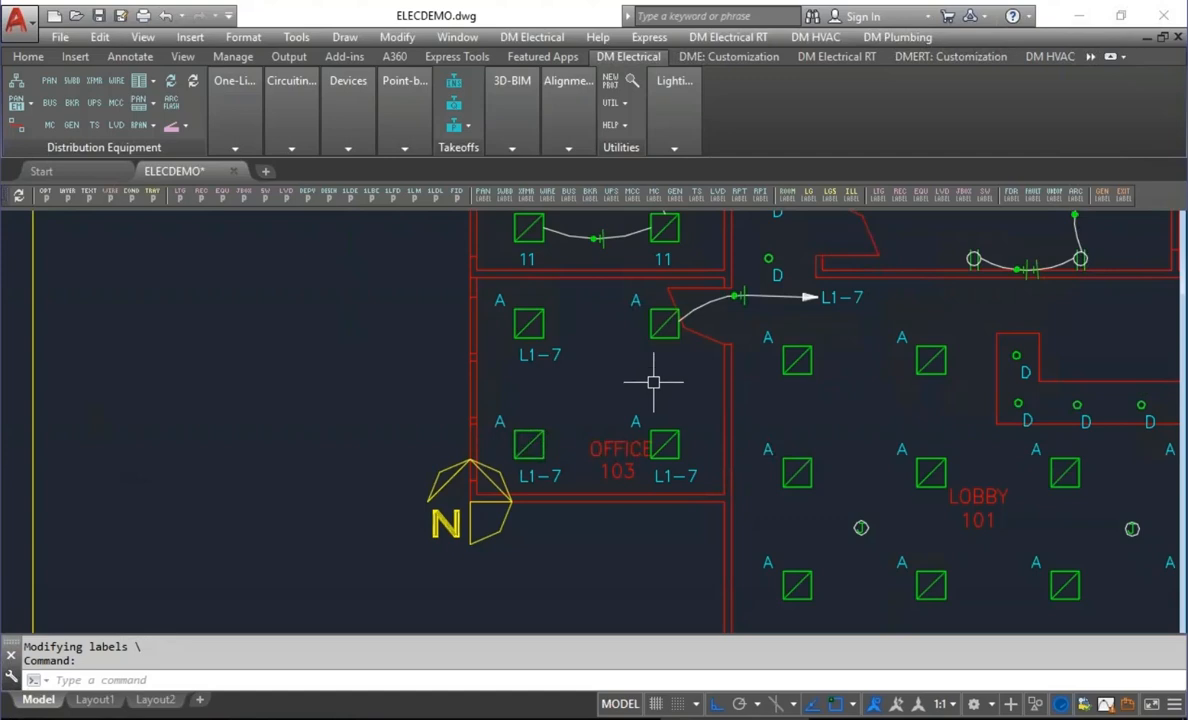
Set Draw loops to "Yes, include panel in circuit callout (P-1), remove callouts from switches" in the project options.
{"action": "left_click", "coordinate": [43, 197]}
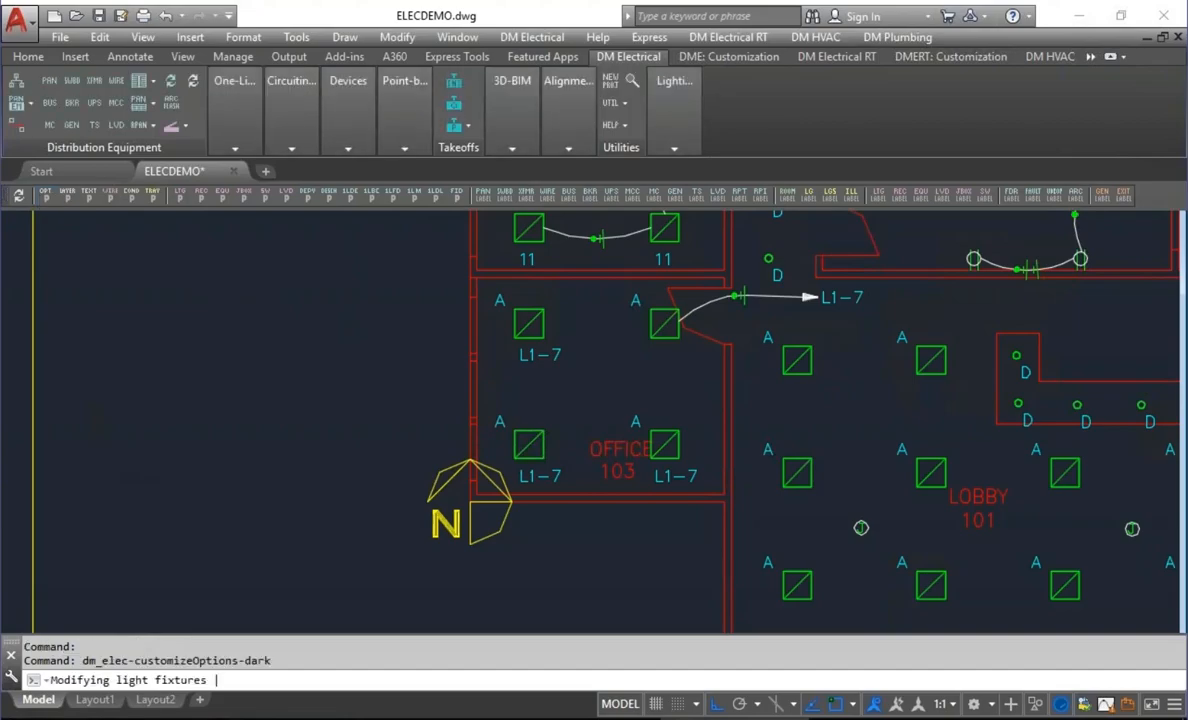
{"action": "left_click_drag", "start_coordinate": [1070, 140], "coordinate": [1079, 385]}
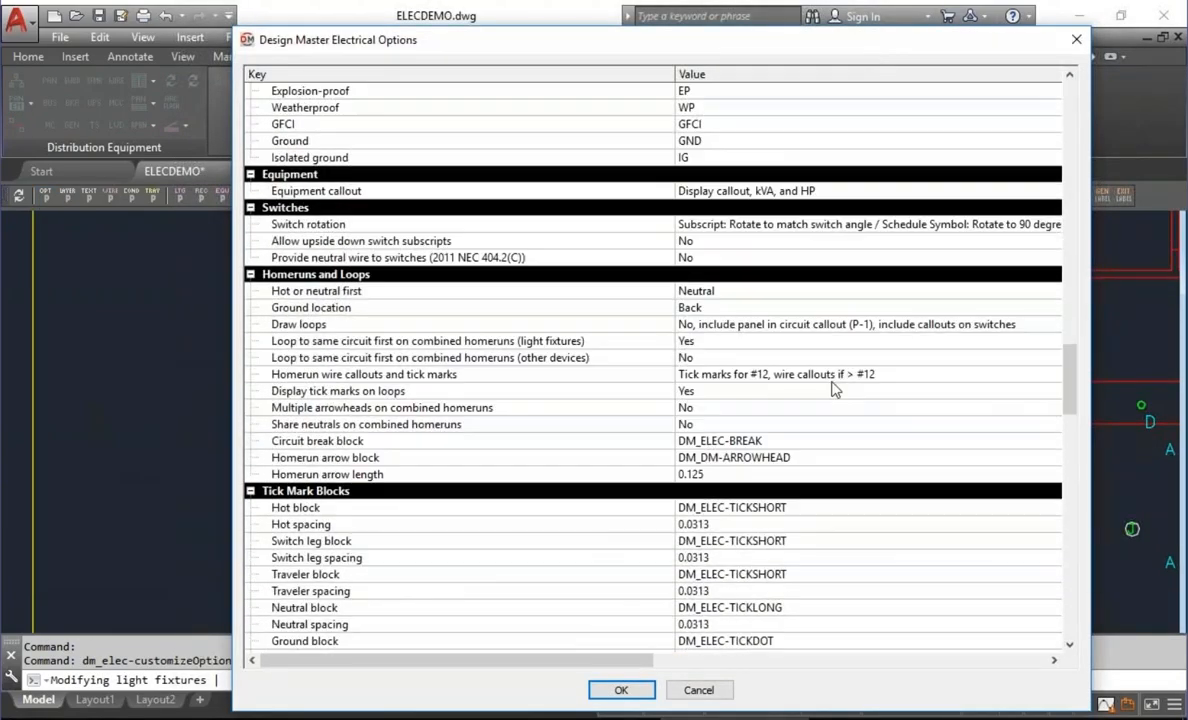
{"action": "left_click", "coordinate": [776, 324]}
{"action": "left_click", "coordinate": [776, 324]}
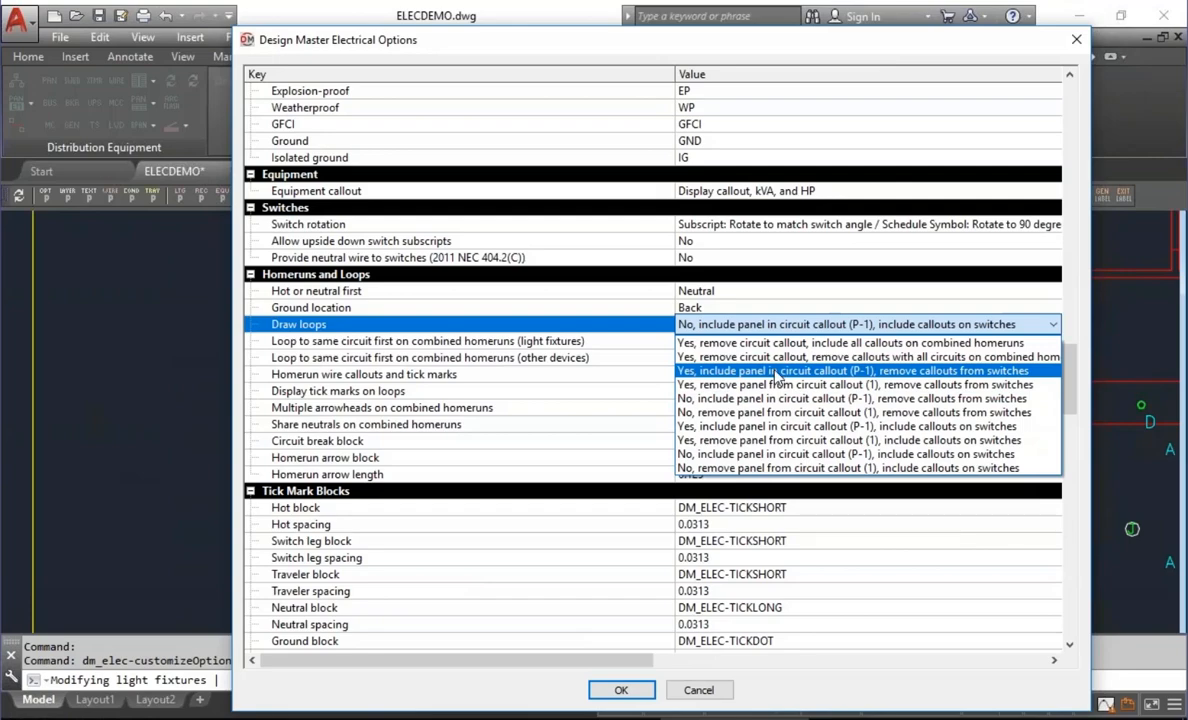
{"action": "left_click", "coordinate": [720, 370]}
{"action": "left_click", "coordinate": [621, 690]}
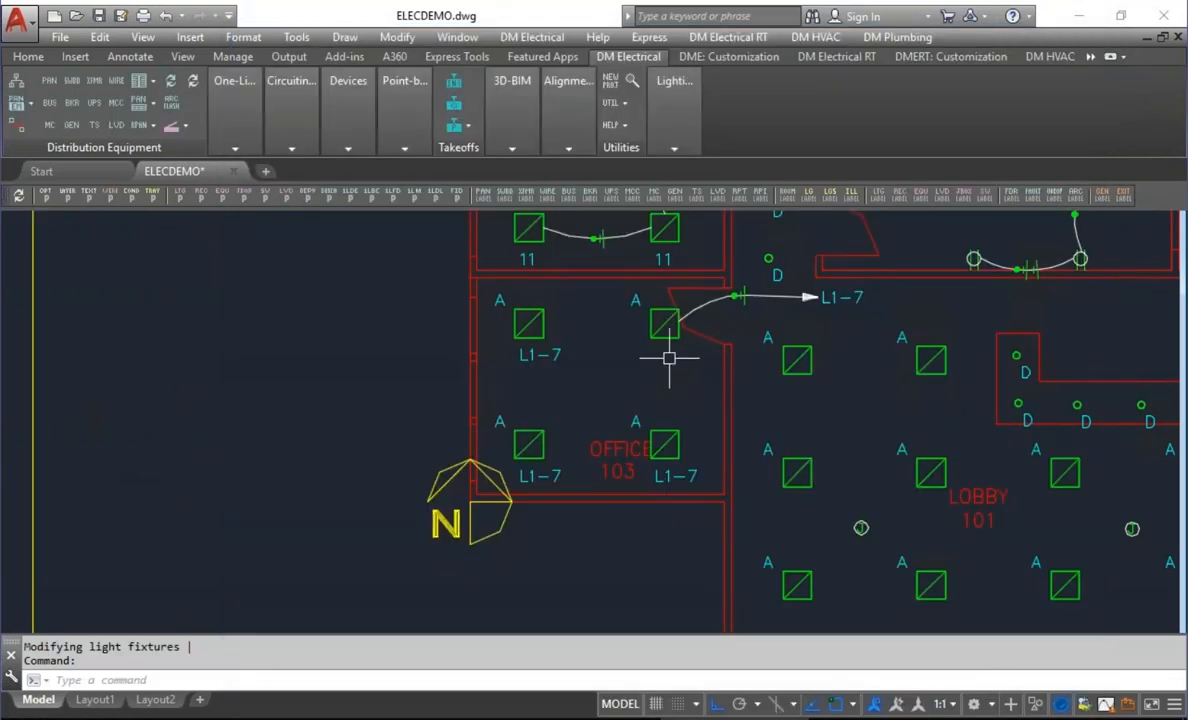
Redraw the L1-7 homerun with loops from the upper-right light fixture in Office 103, pointing right into the corridor.
{"action": "left_click", "coordinate": [291, 100]}
{"action": "left_click", "coordinate": [665, 323]}
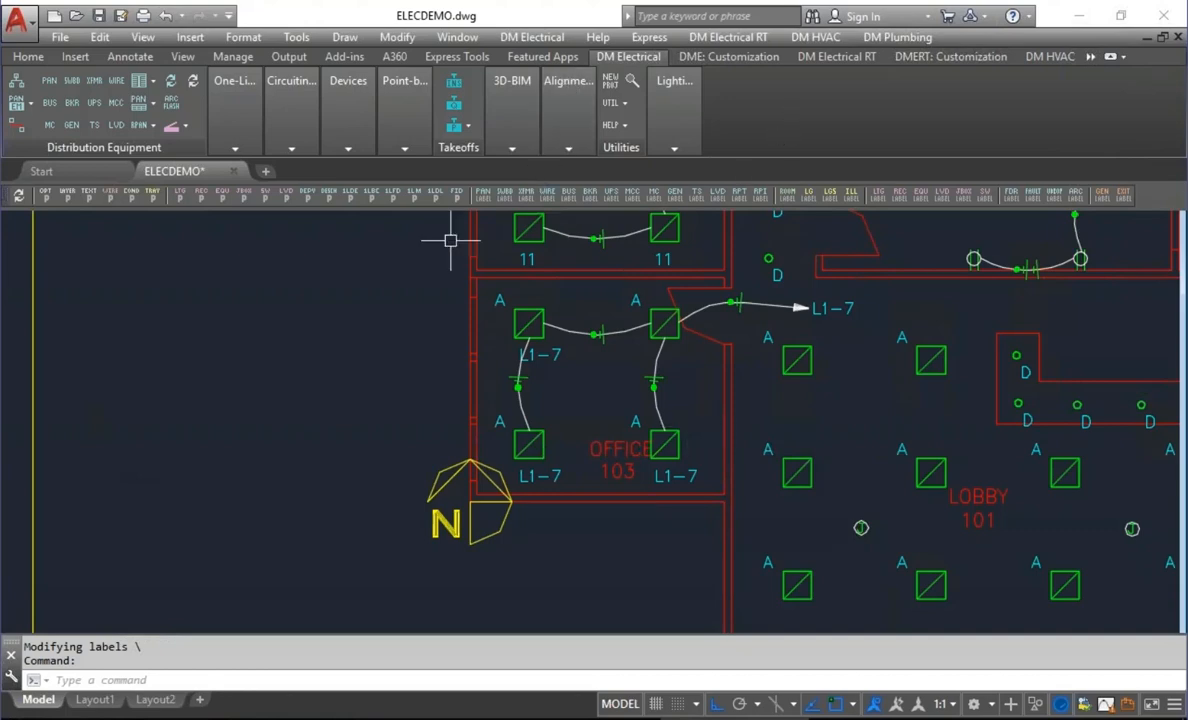
Examine the layers assigned to the equipment circuit and homerun layer keys in the New layer system, without changing them.
{"action": "left_click", "coordinate": [69, 205]}
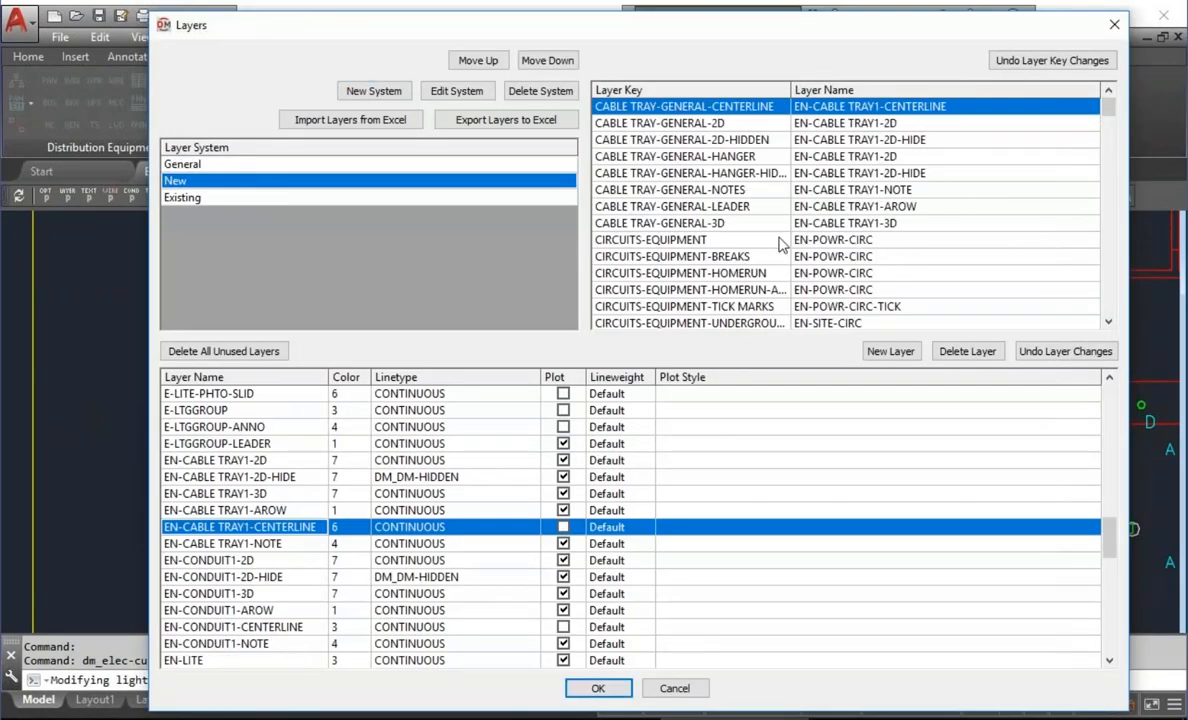
{"action": "left_click", "coordinate": [700, 239]}
{"action": "scroll", "coordinate": [718, 274], "scroll_direction": "down", "scroll_amount": 1}
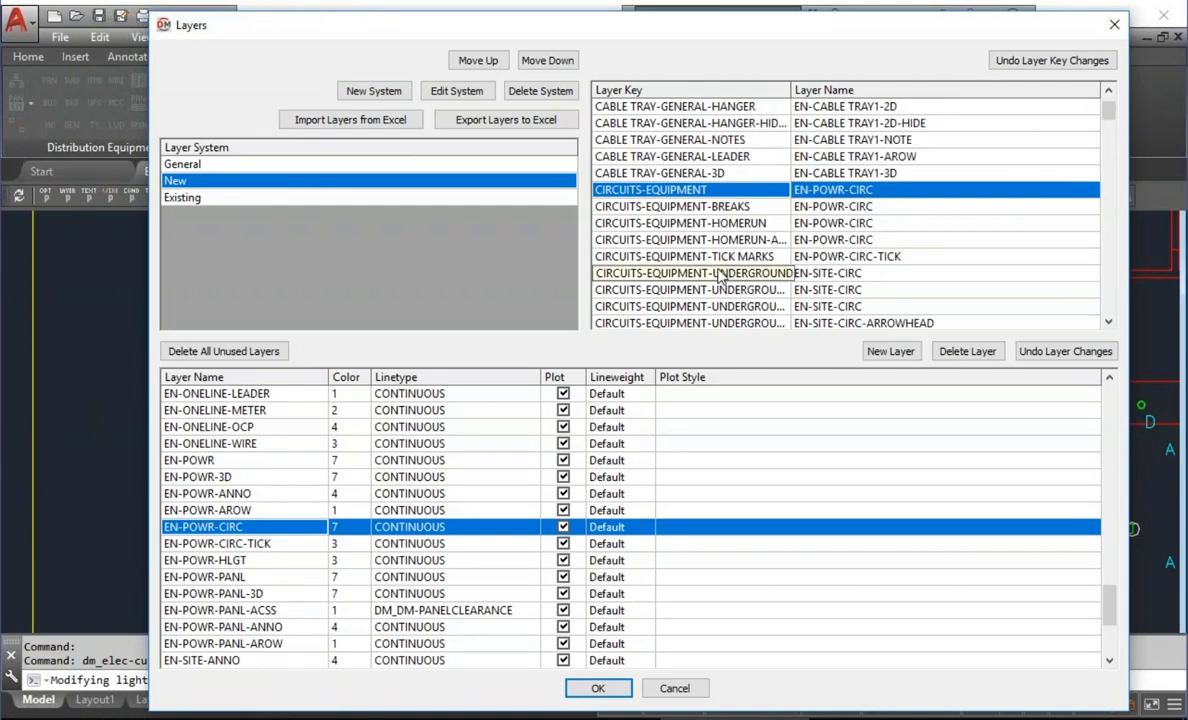
{"action": "scroll", "coordinate": [888, 246], "scroll_direction": "down", "scroll_amount": 1}
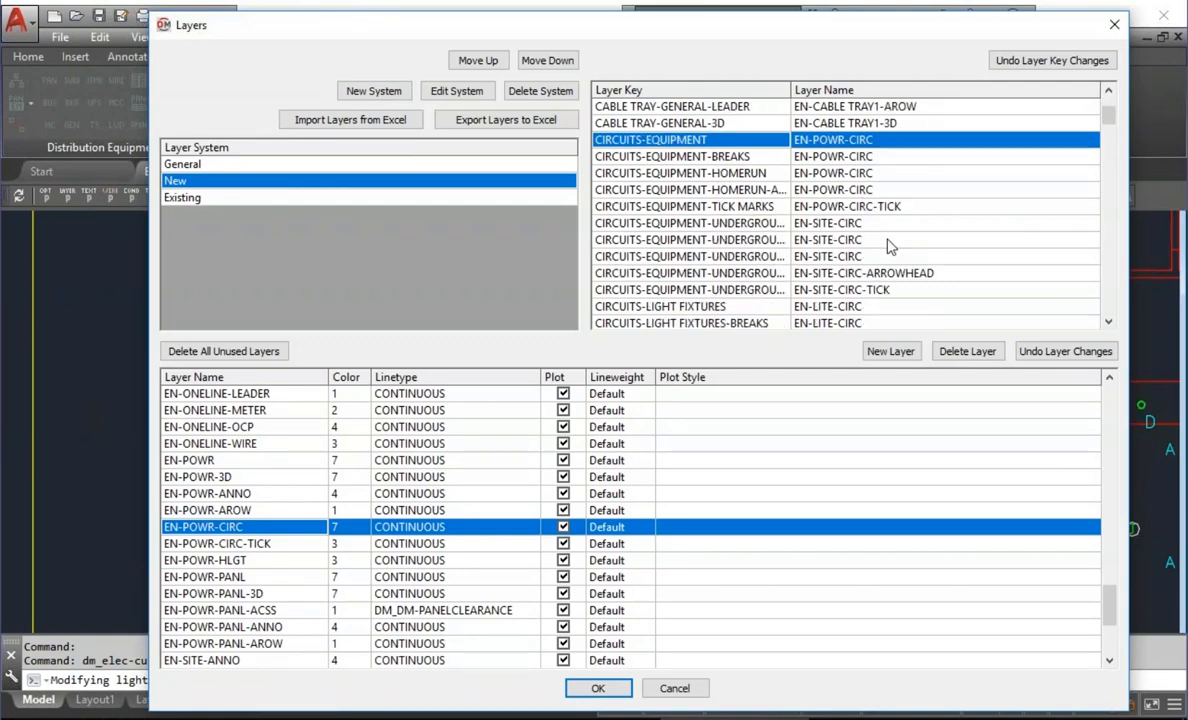
{"action": "scroll", "coordinate": [888, 246], "scroll_direction": "up", "scroll_amount": 1}
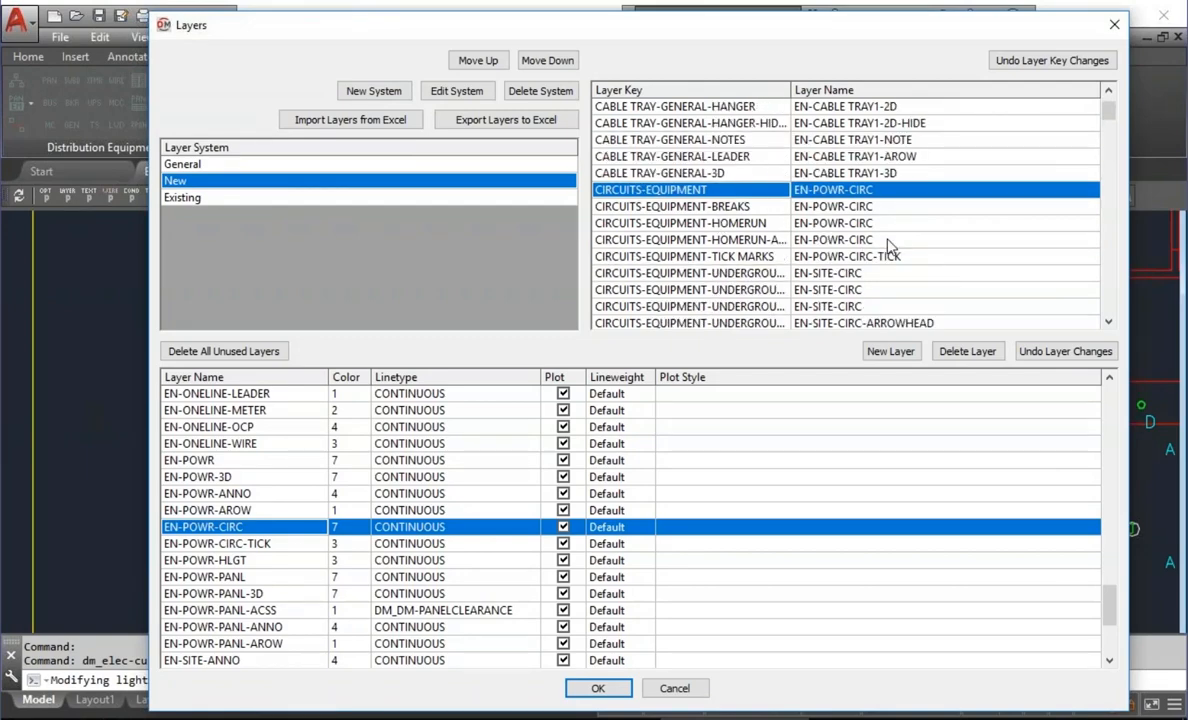
{"action": "left_click", "coordinate": [706, 222]}
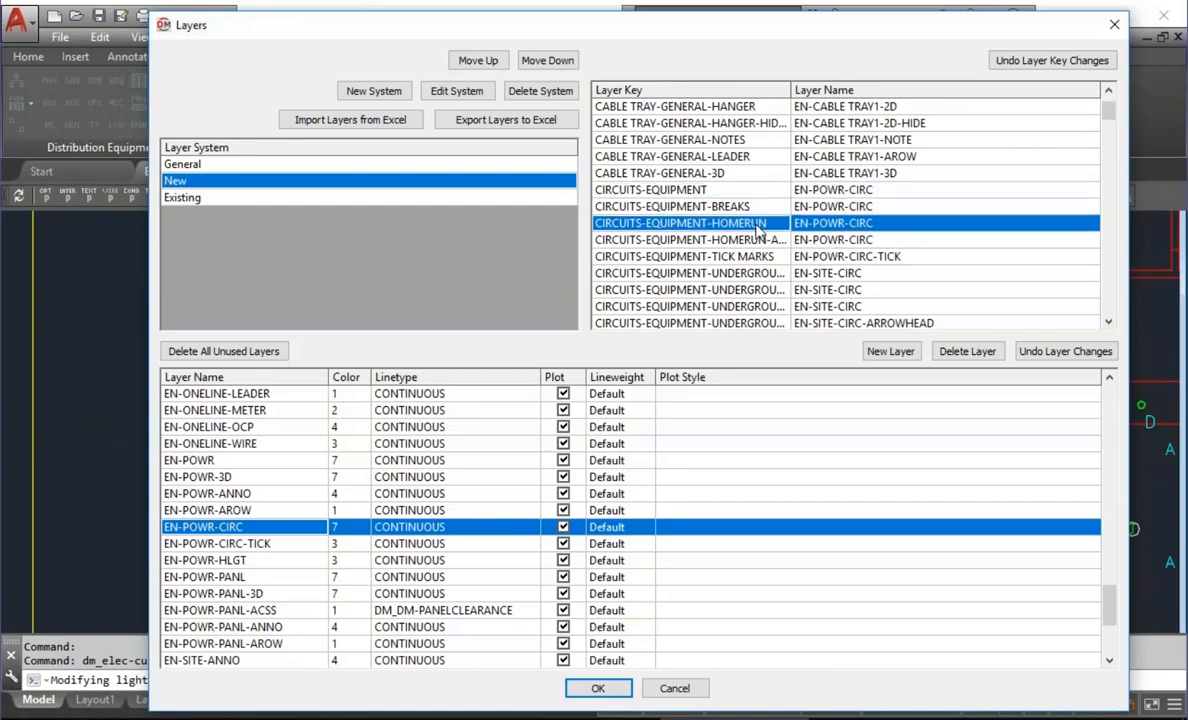
{"action": "left_click", "coordinate": [720, 190]}
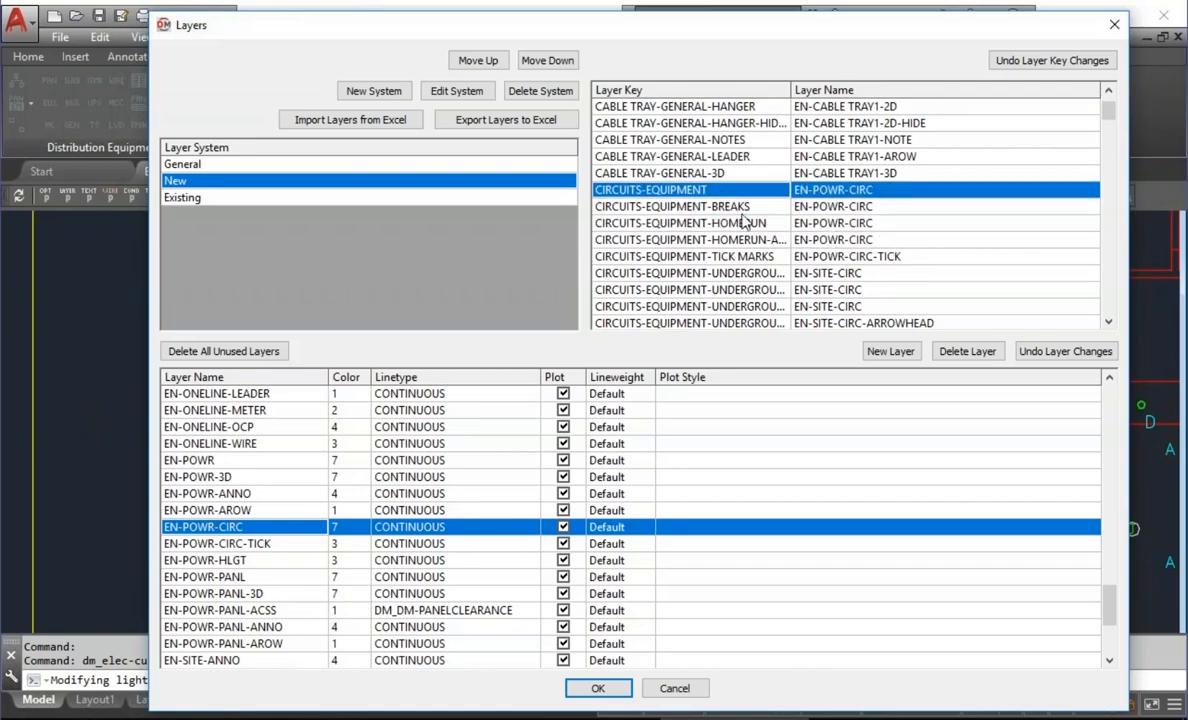
{"action": "left_click", "coordinate": [692, 221]}
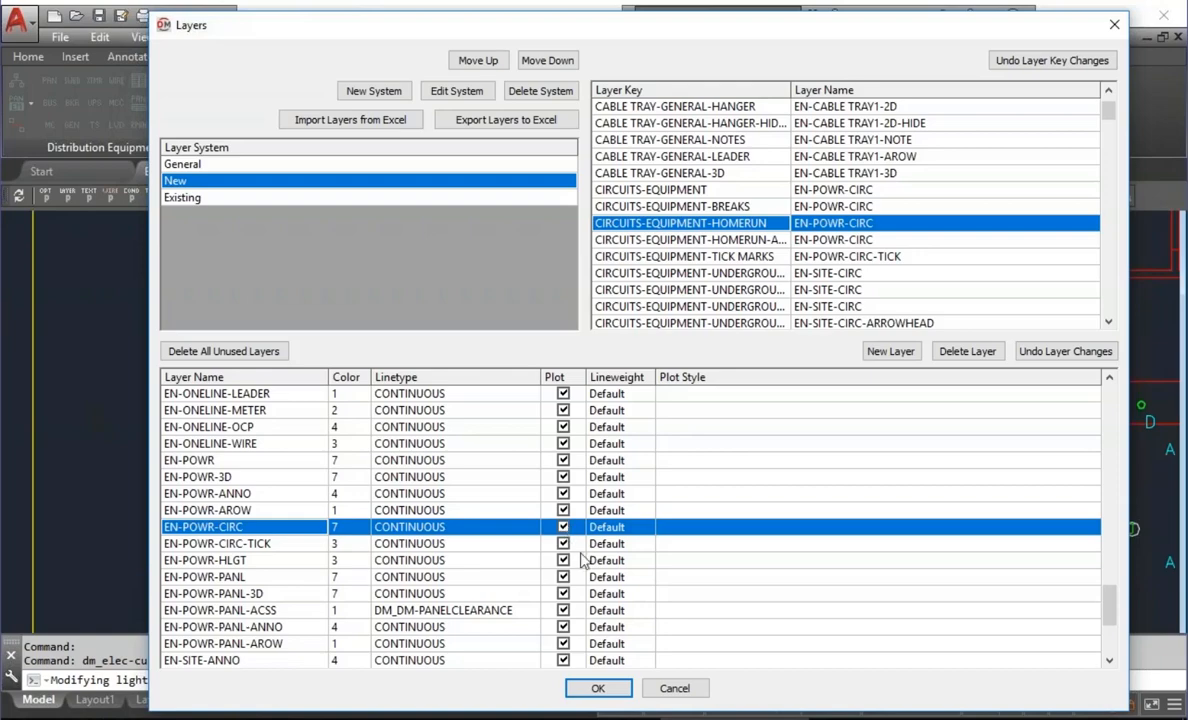
{"action": "left_click", "coordinate": [676, 688]}
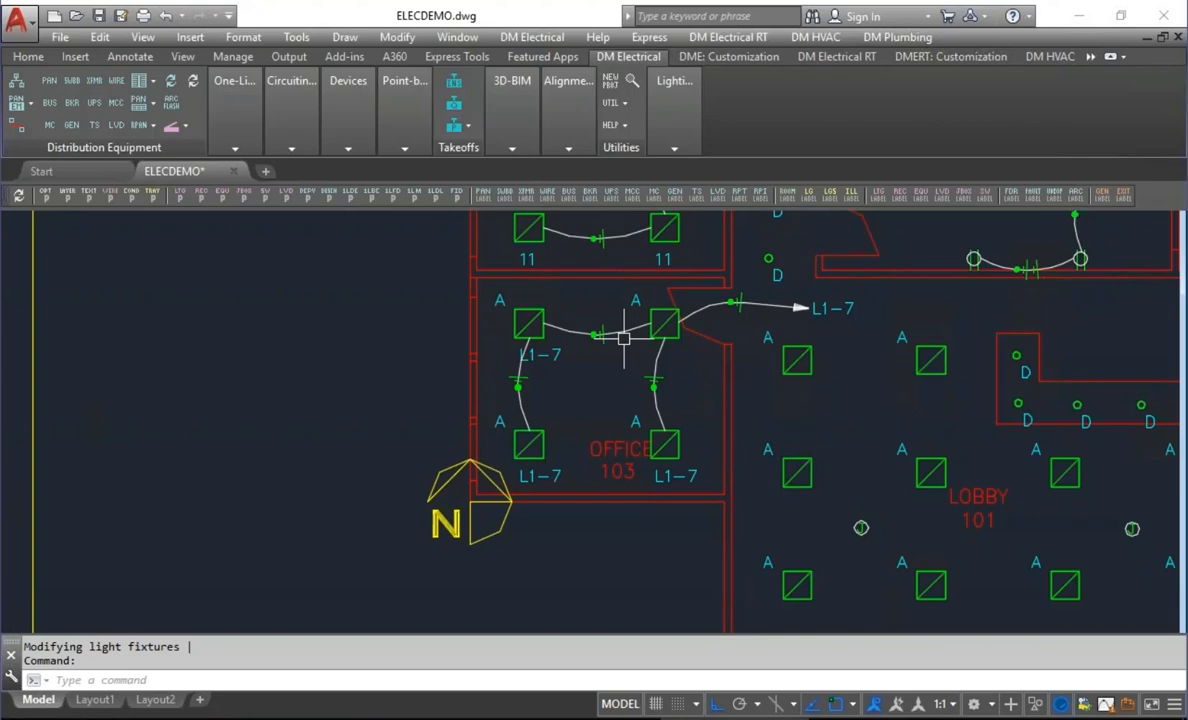
Review the Draw loops option and both "Loop to same circuit first on combined homeruns" options, leaving the project options unchanged.
{"action": "left_click", "coordinate": [56, 201]}
{"action": "left_click_drag", "start_coordinate": [1072, 110], "coordinate": [1079, 370]}
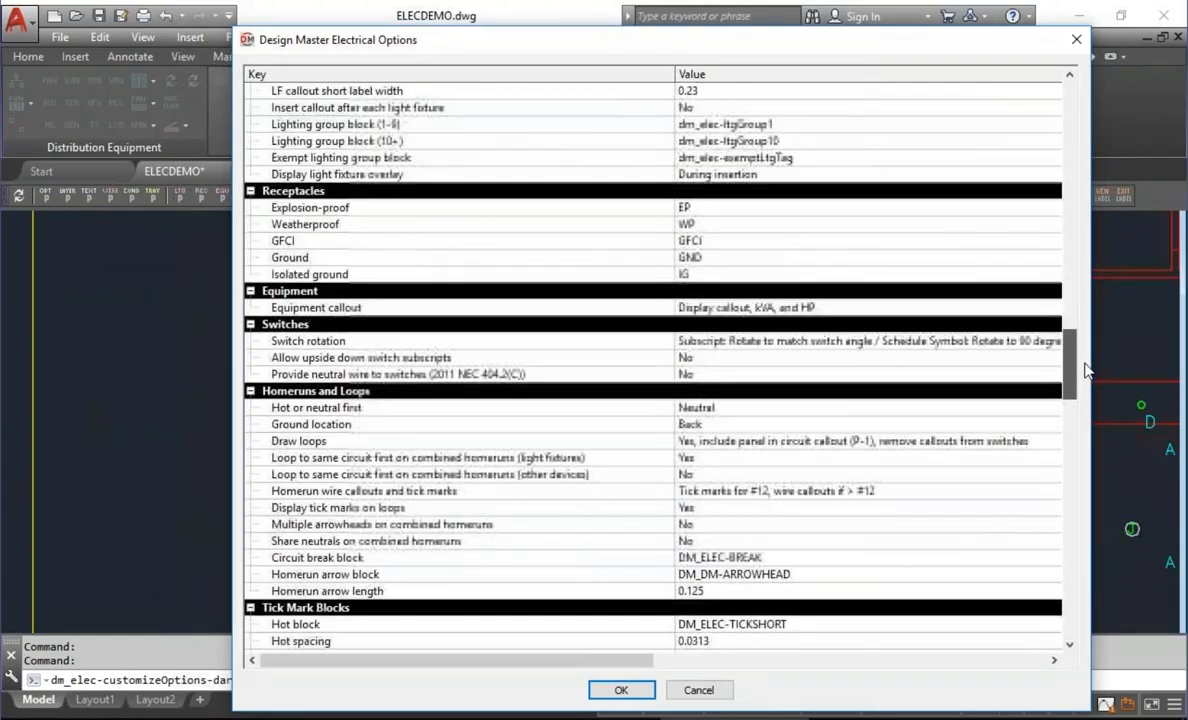
{"action": "left_click", "coordinate": [802, 441]}
{"action": "left_click", "coordinate": [666, 460]}
{"action": "left_click", "coordinate": [666, 460]}
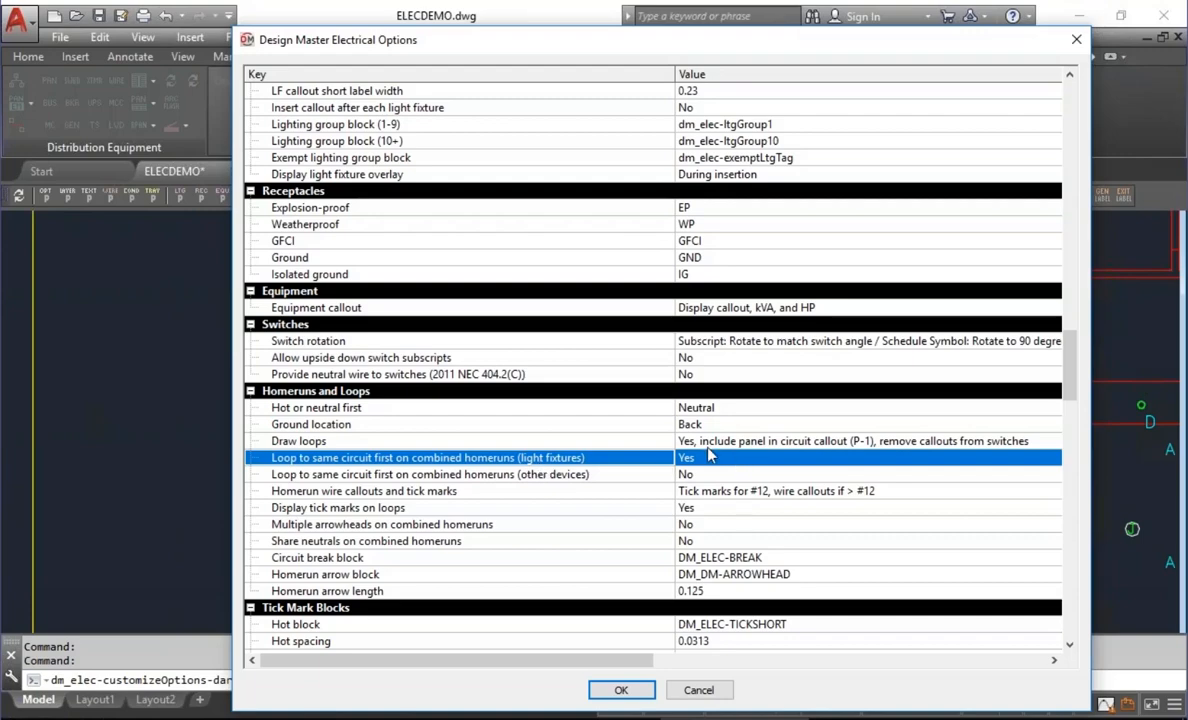
{"action": "left_click", "coordinate": [600, 477]}
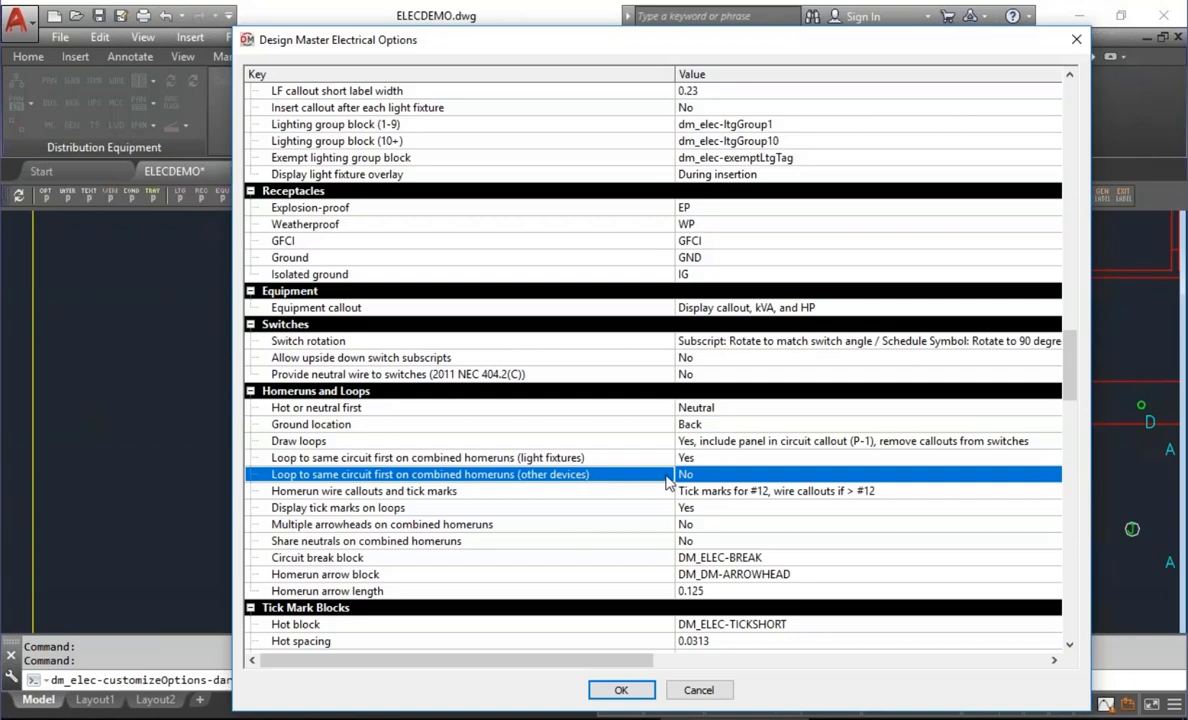
{"action": "left_click", "coordinate": [698, 690]}
Redraw the combined L2-2,4,6 homerun from the upper-wall receptacle in Conference 102, adding the right-wall receptacles and pointing the arrow up.
{"action": "scroll", "coordinate": [712, 478], "scroll_direction": "down", "scroll_amount": 2}
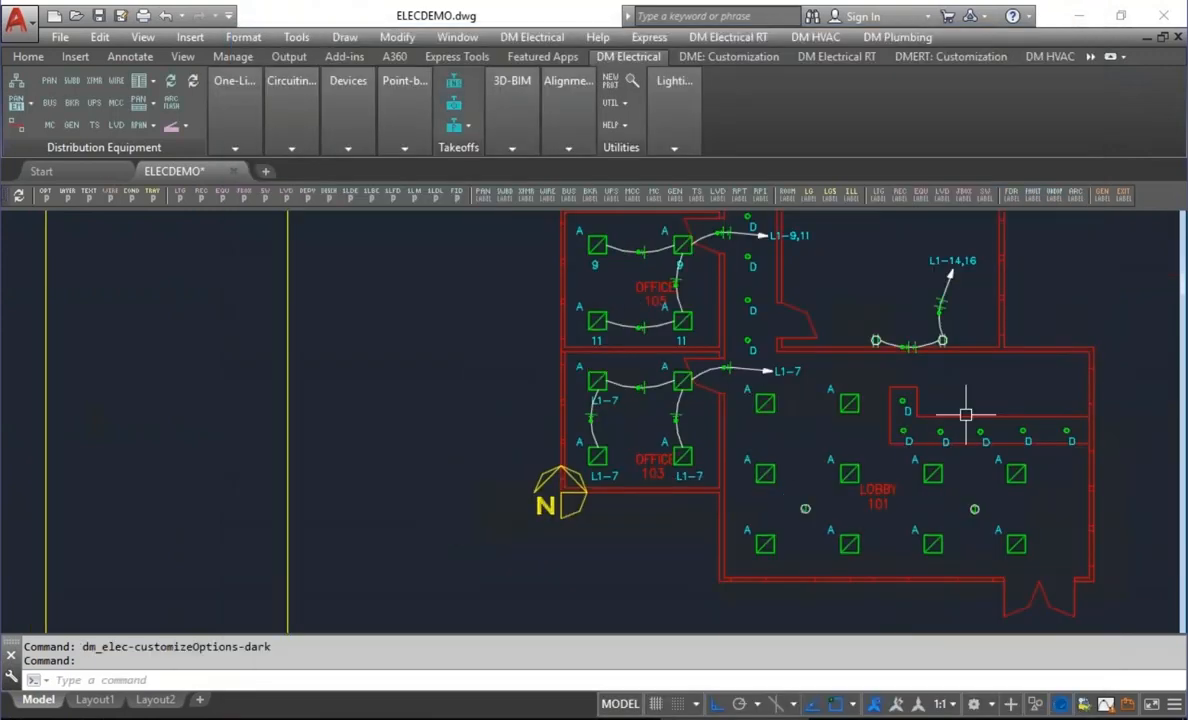
{"action": "mouse_move", "coordinate": [997, 416]}
{"action": "middle_mouse_down"}
{"action": "mouse_move", "coordinate": [318, 492]}
{"action": "mouse_move", "coordinate": [436, 468]}
{"action": "middle_mouse_up"}
{"action": "middle_click_drag", "start_coordinate": [806, 434], "coordinate": [756, 522]}
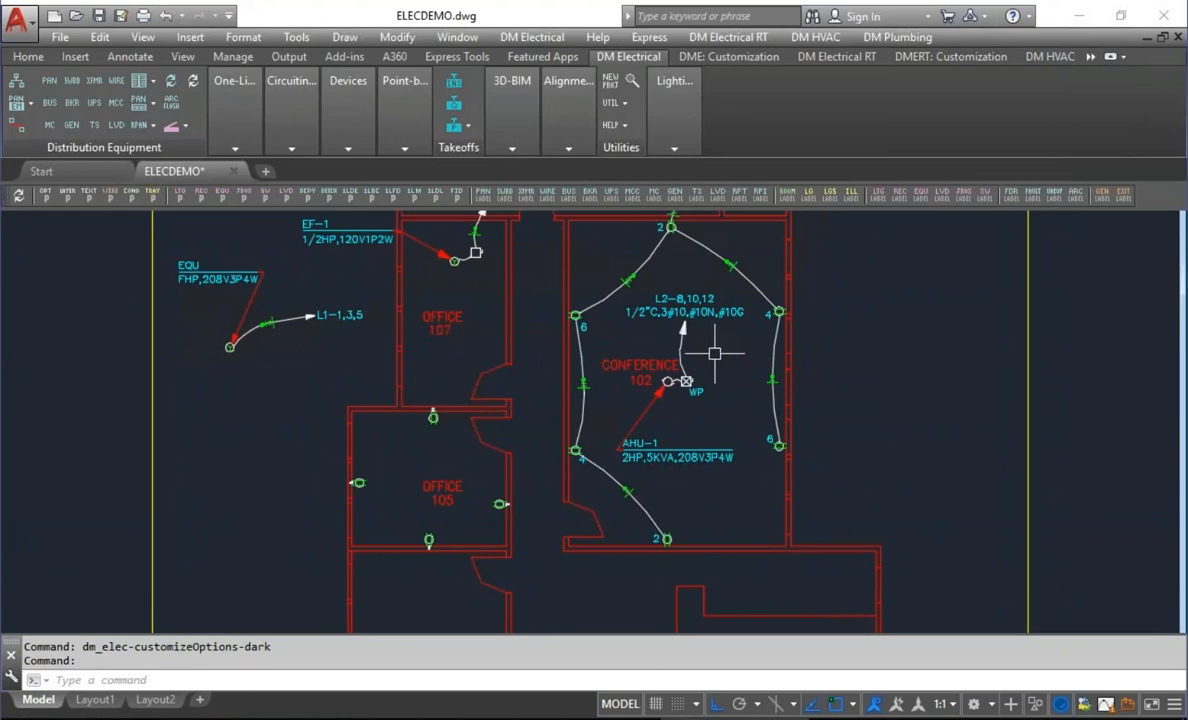
{"action": "middle_click_drag", "start_coordinate": [716, 357], "coordinate": [722, 389]}
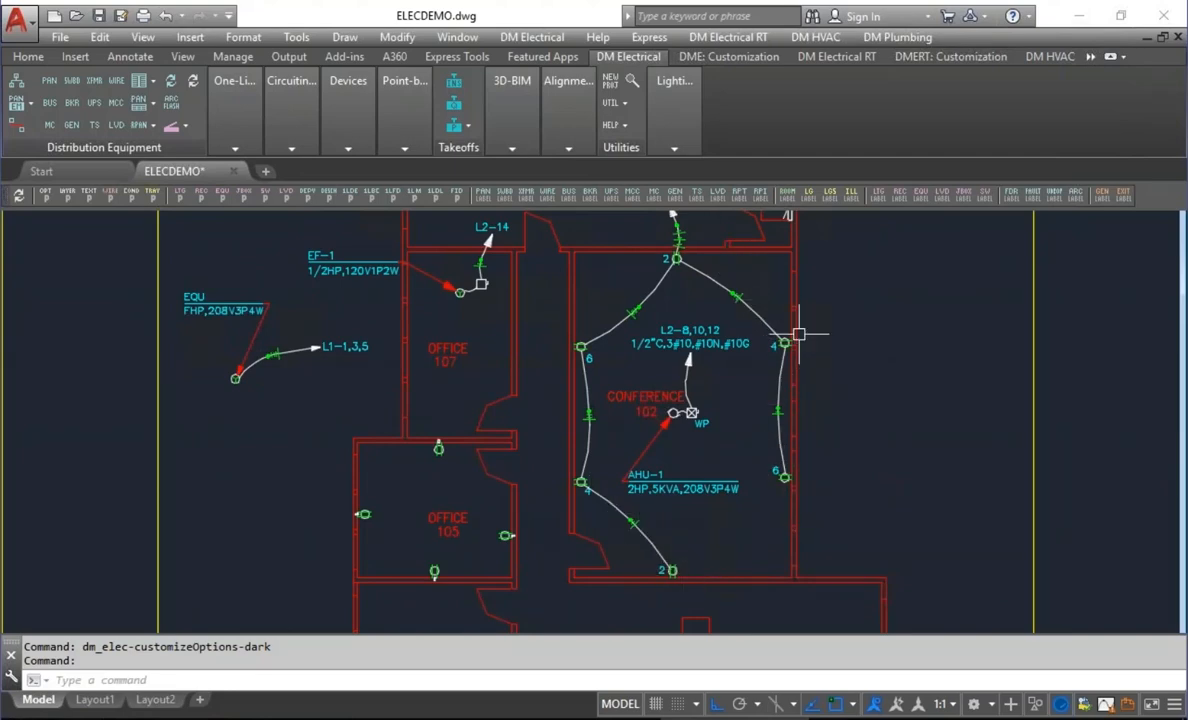
{"action": "left_click", "coordinate": [300, 132]}
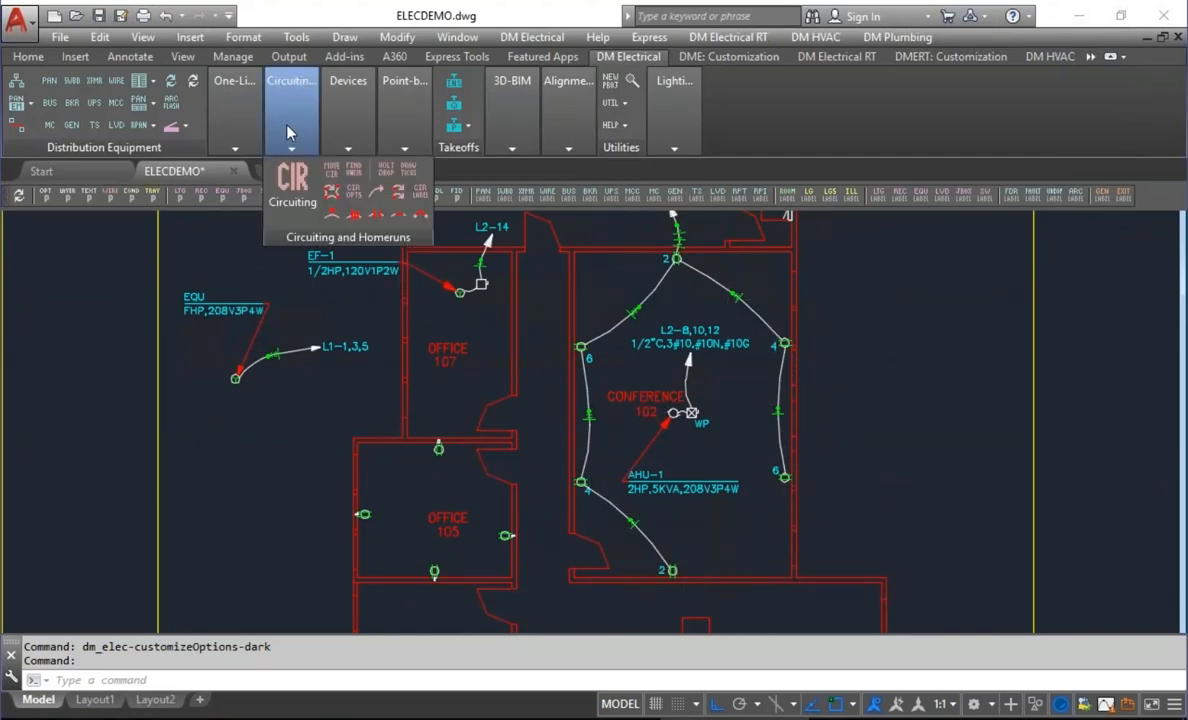
{"action": "left_click", "coordinate": [303, 183]}
{"action": "left_click", "coordinate": [684, 266]}
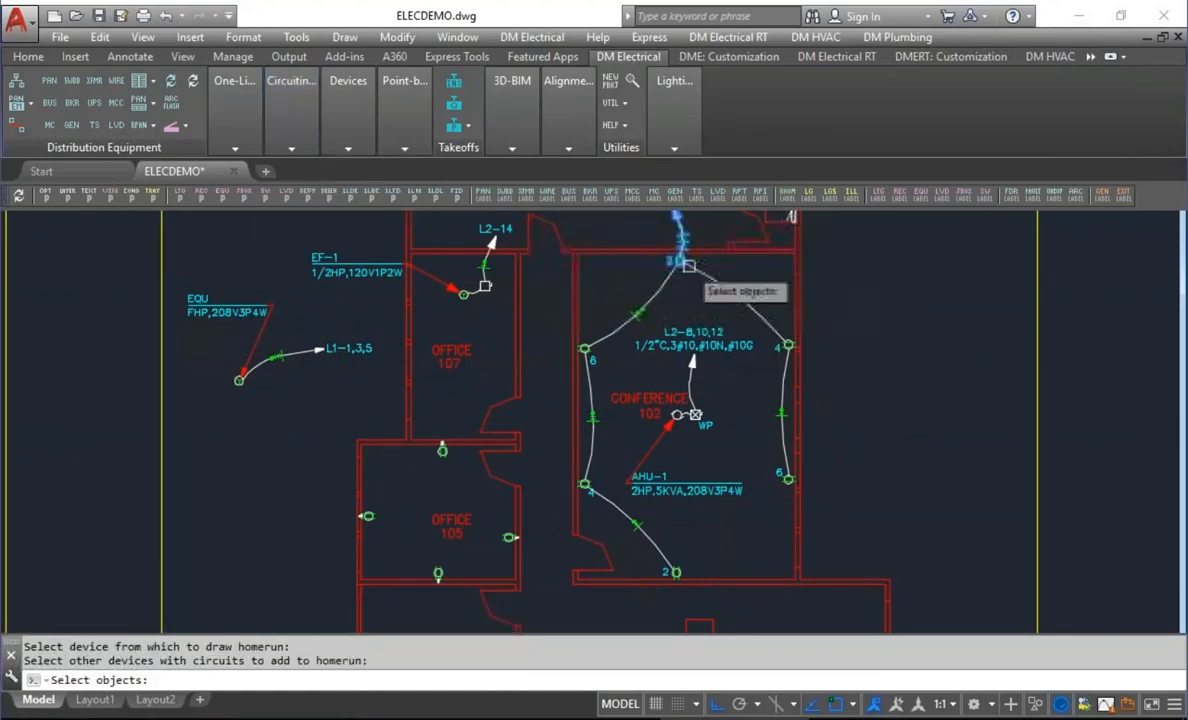
{"action": "left_click", "coordinate": [848, 321]}
{"action": "left_click", "coordinate": [783, 540]}
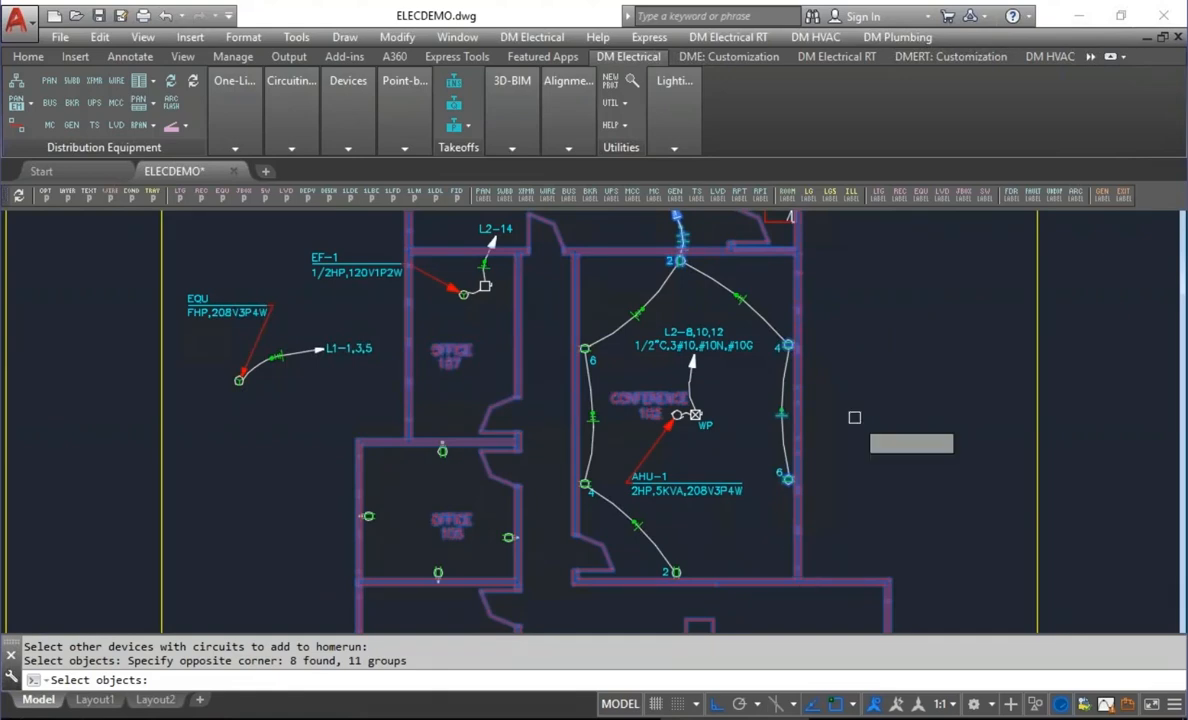
{"action": "key", "text": "Return"}
{"action": "middle_click_drag", "start_coordinate": [804, 283], "coordinate": [809, 318]}
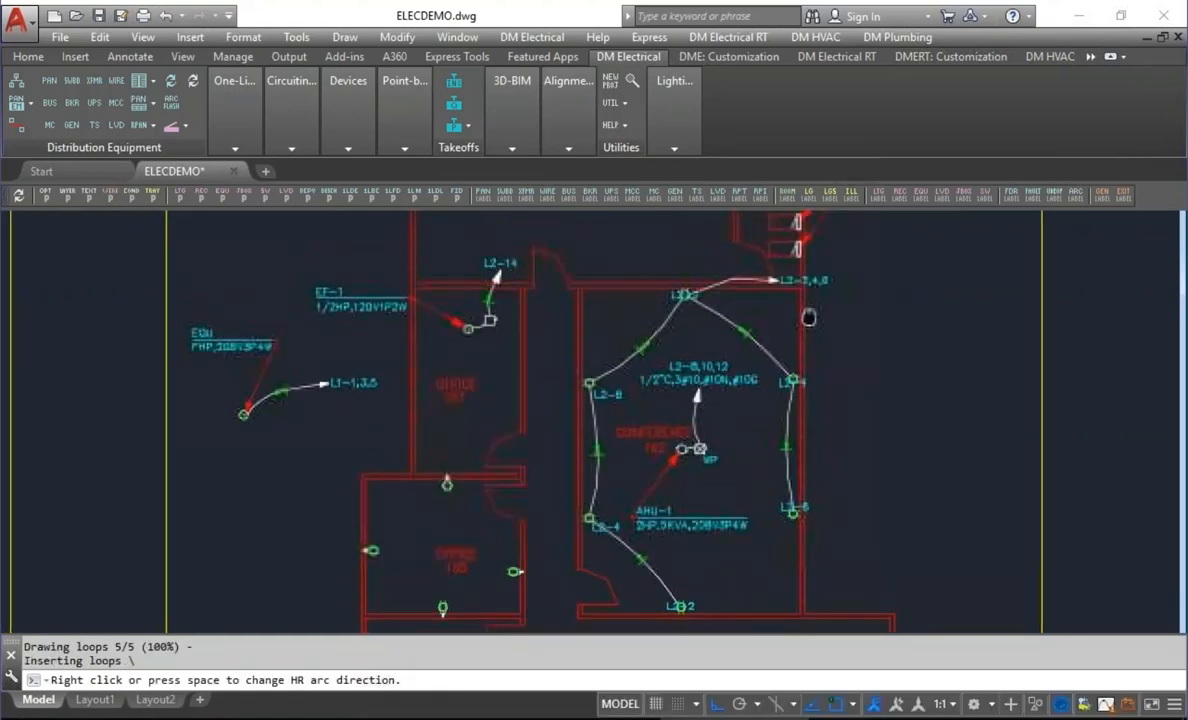
{"action": "left_click", "coordinate": [646, 241]}
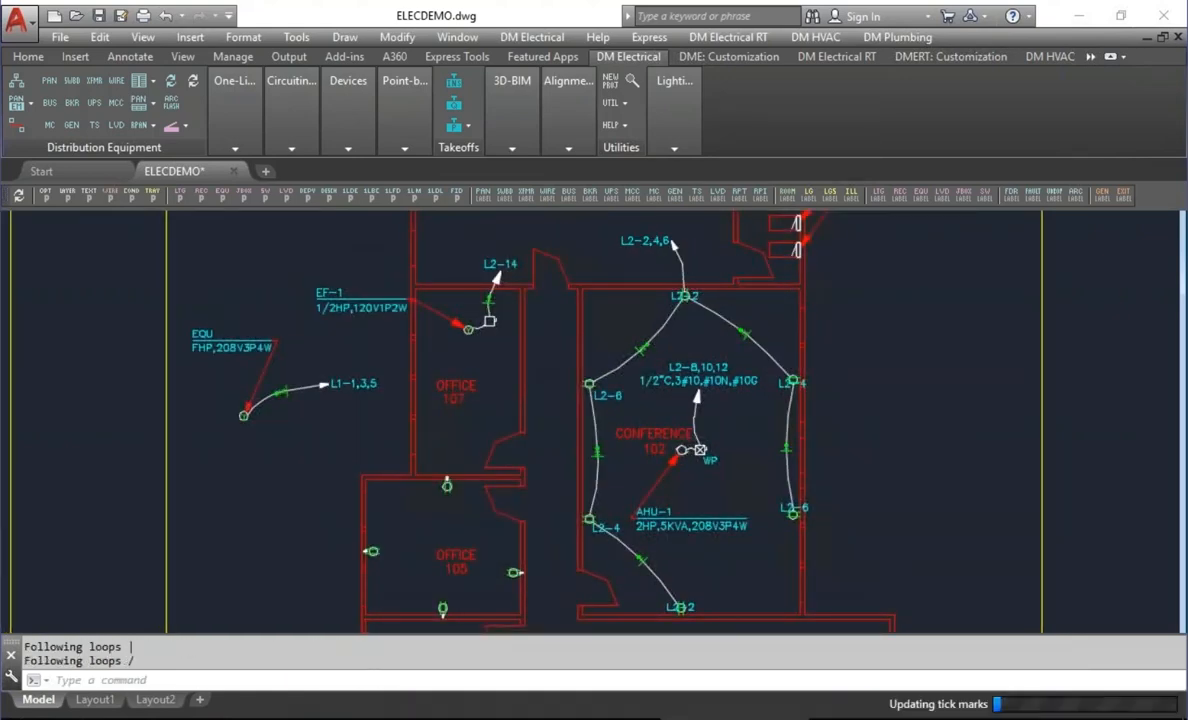
Set looping to the same circuit first for other devices to Yes and Draw loops to "Yes, remove circuit callout, include all callouts on combined homeruns".
{"action": "left_click", "coordinate": [46, 197]}
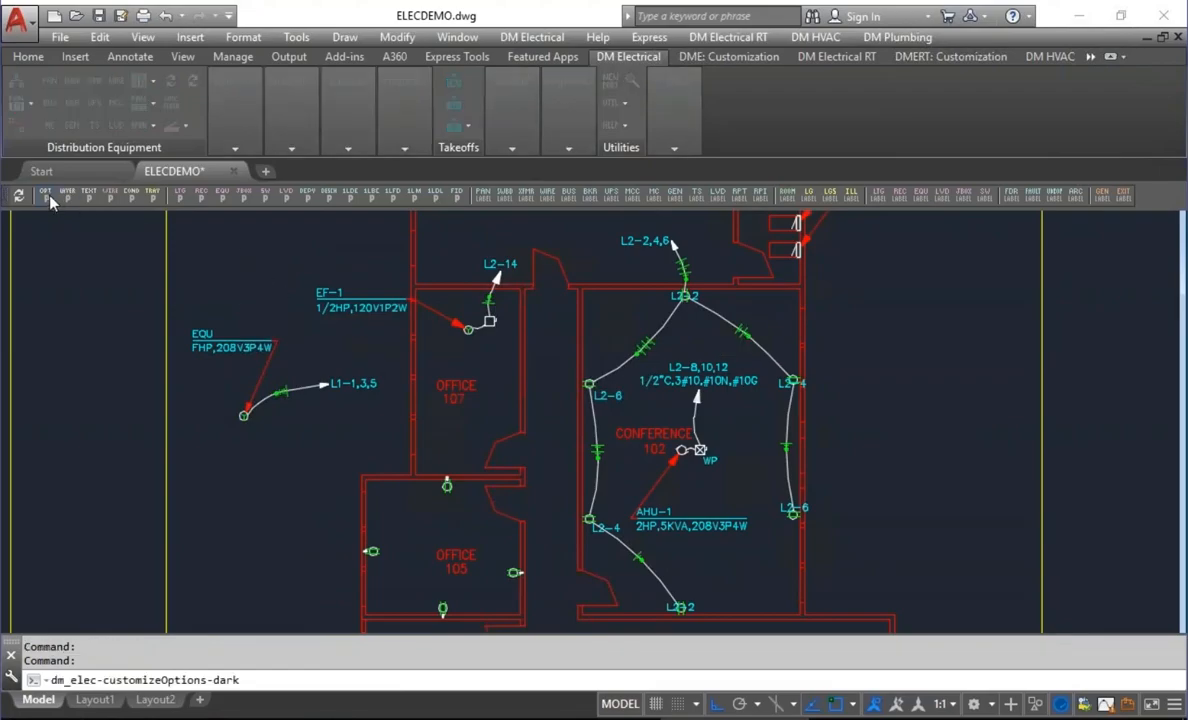
{"action": "left_click_drag", "start_coordinate": [1070, 115], "coordinate": [1072, 386]}
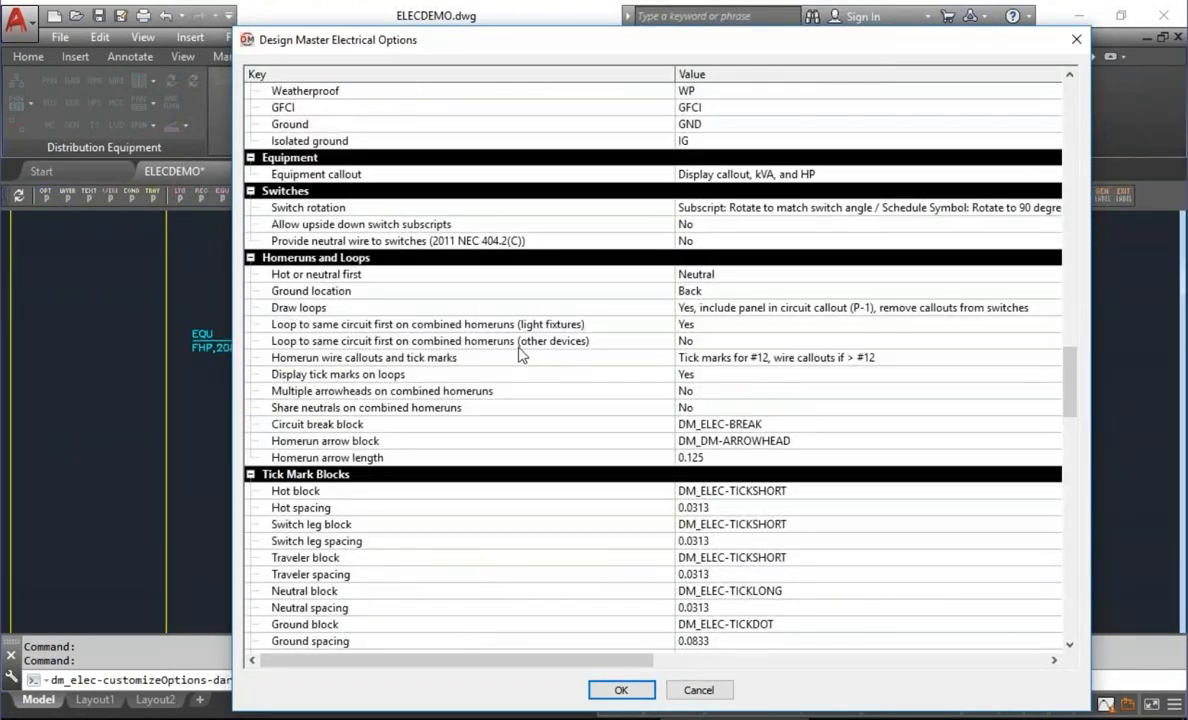
{"action": "left_click", "coordinate": [552, 344]}
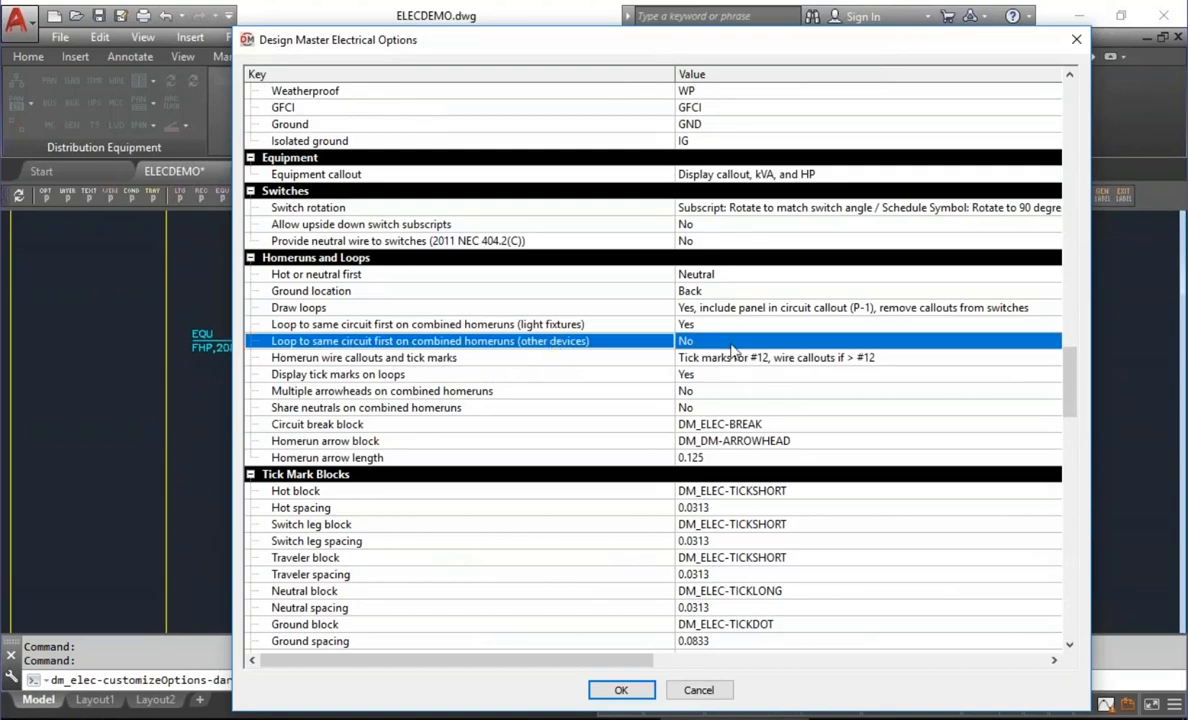
{"action": "left_click", "coordinate": [686, 341]}
{"action": "left_click", "coordinate": [718, 364]}
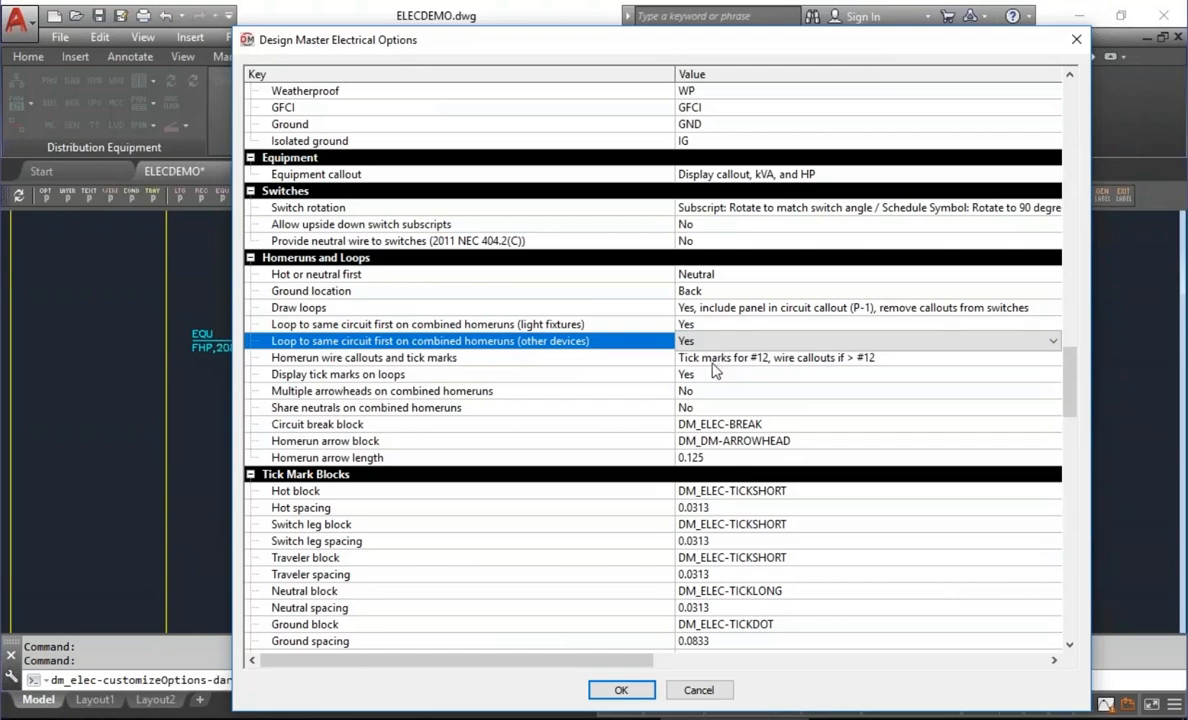
{"action": "left_click", "coordinate": [740, 310]}
{"action": "left_click", "coordinate": [748, 310]}
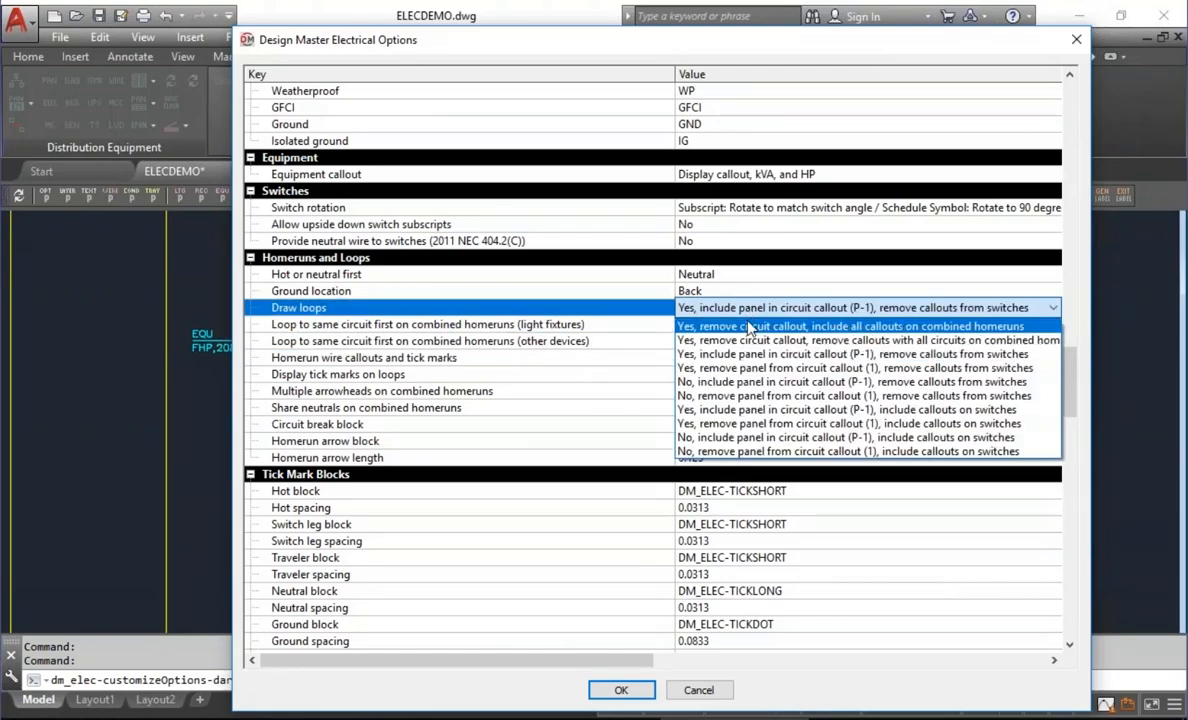
{"action": "left_click", "coordinate": [748, 327]}
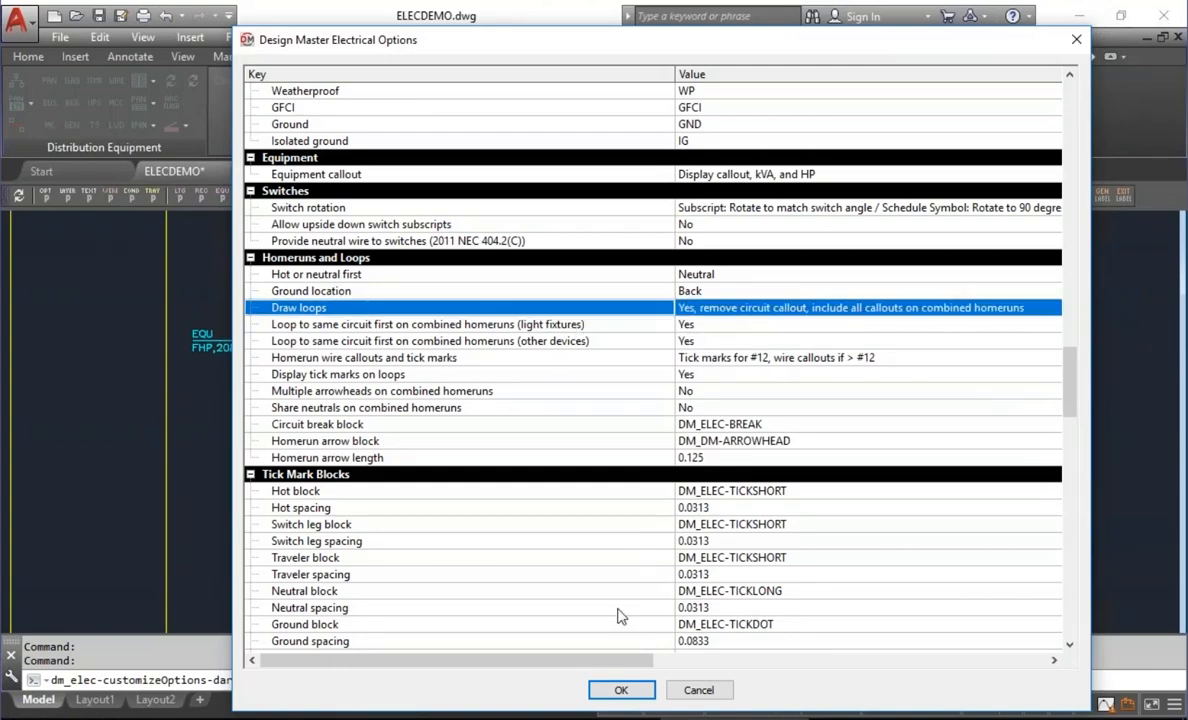
{"action": "left_click", "coordinate": [620, 690]}
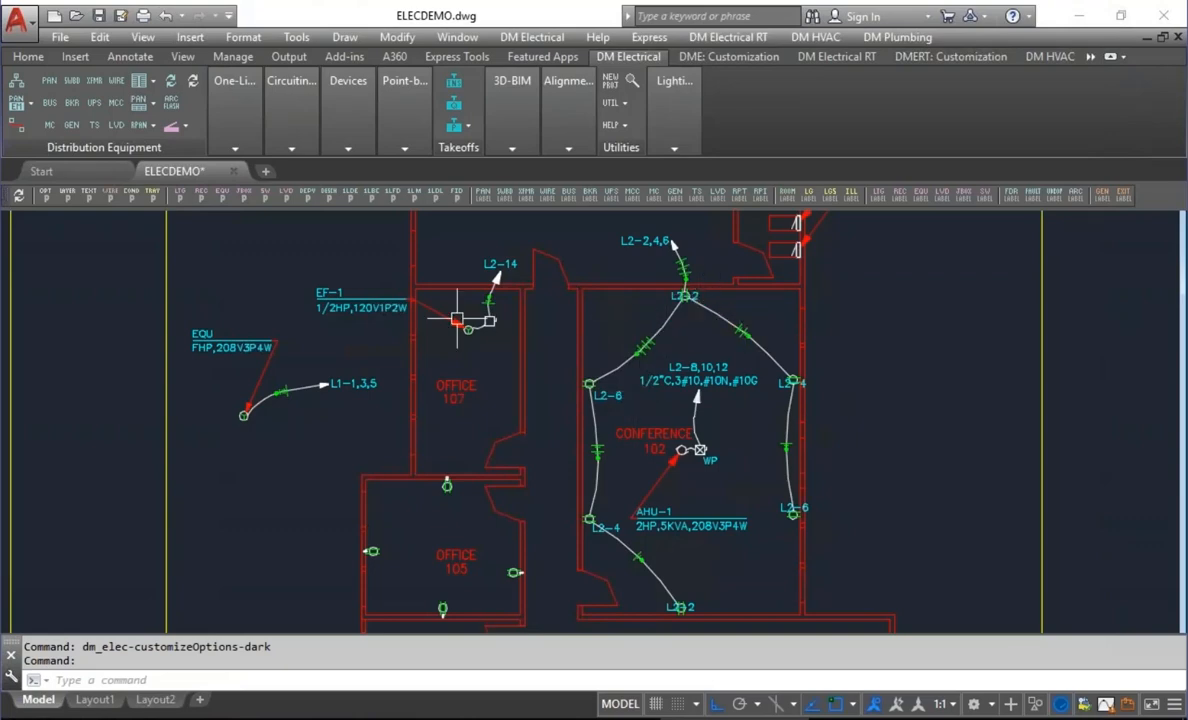
Redraw the combined L2-2,4,6 homerun from the upper-wall receptacle in Conference 102, adding the right-wall receptacles and ending the arrow up in Office 104.
{"action": "left_click", "coordinate": [348, 118]}
{"action": "mouse_move", "coordinate": [291, 110]}
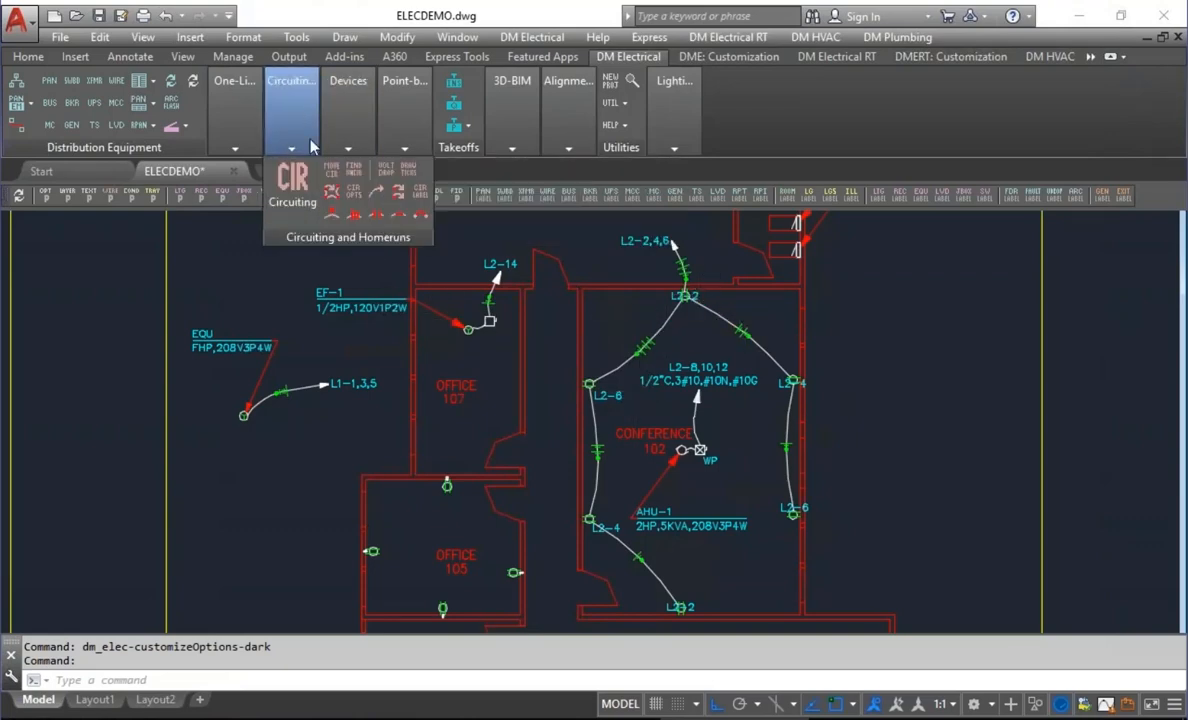
{"action": "left_click", "coordinate": [298, 180]}
{"action": "left_click", "coordinate": [714, 306]}
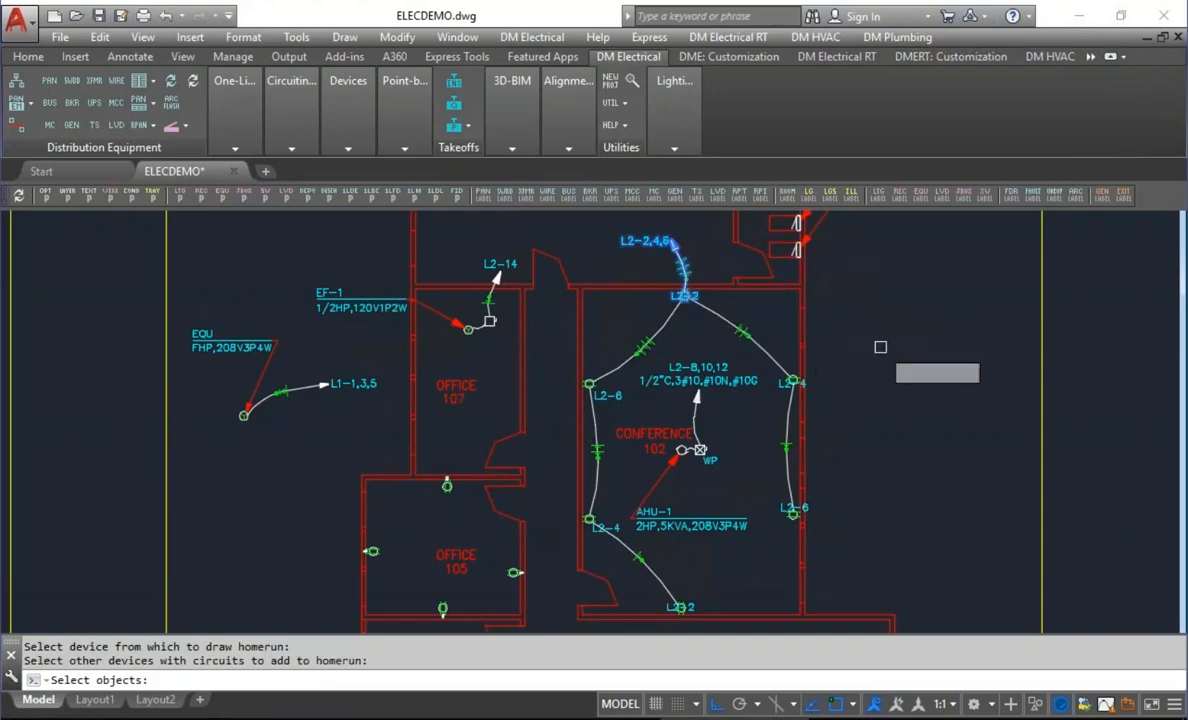
{"action": "left_click", "coordinate": [880, 345]}
{"action": "left_click", "coordinate": [774, 569]}
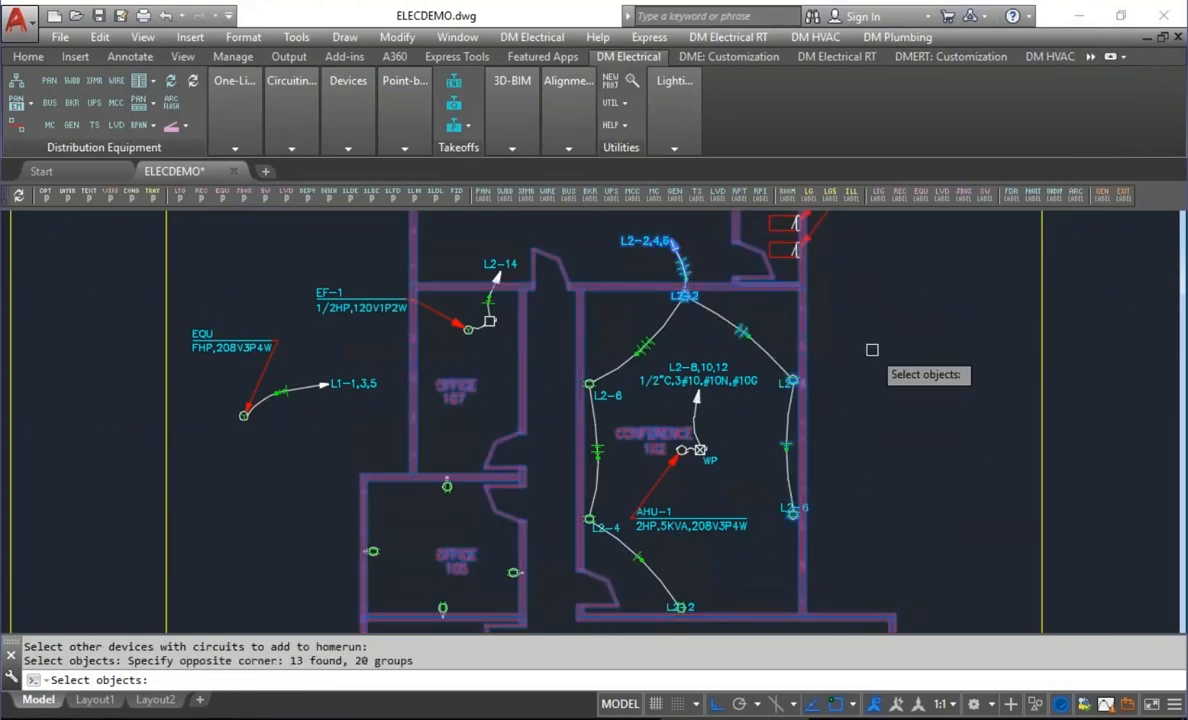
{"action": "key", "text": "Return"}
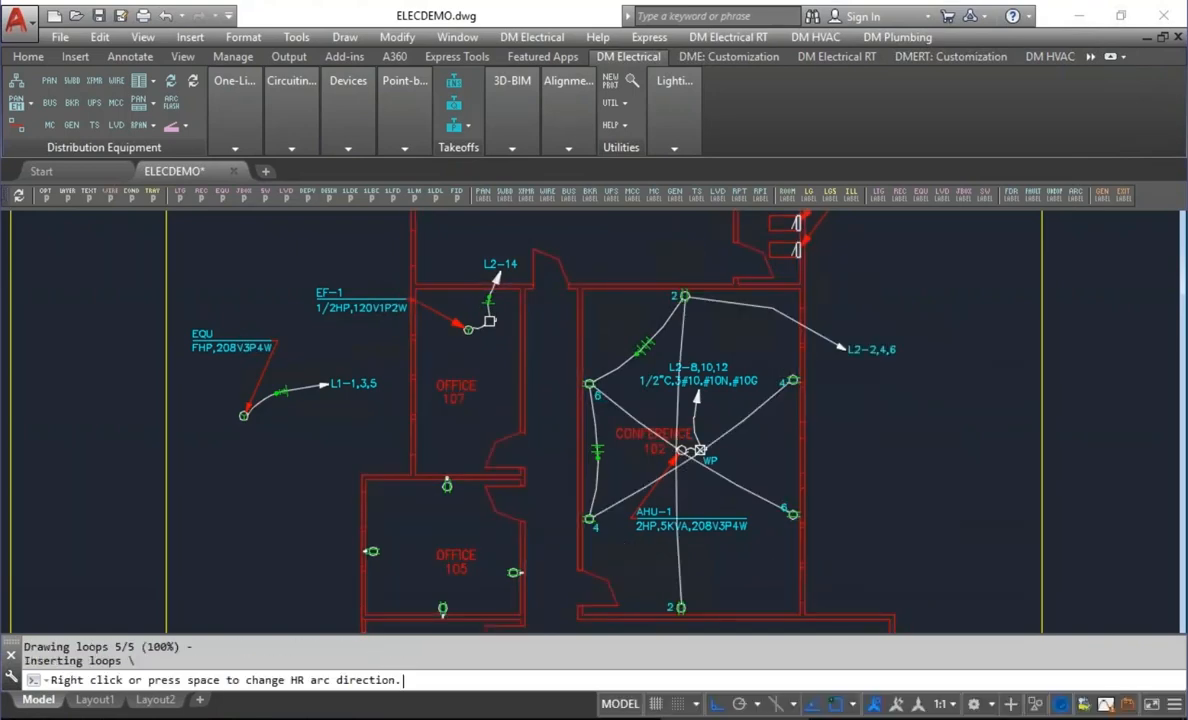
{"action": "middle_click_drag", "start_coordinate": [750, 323], "coordinate": [764, 434]}
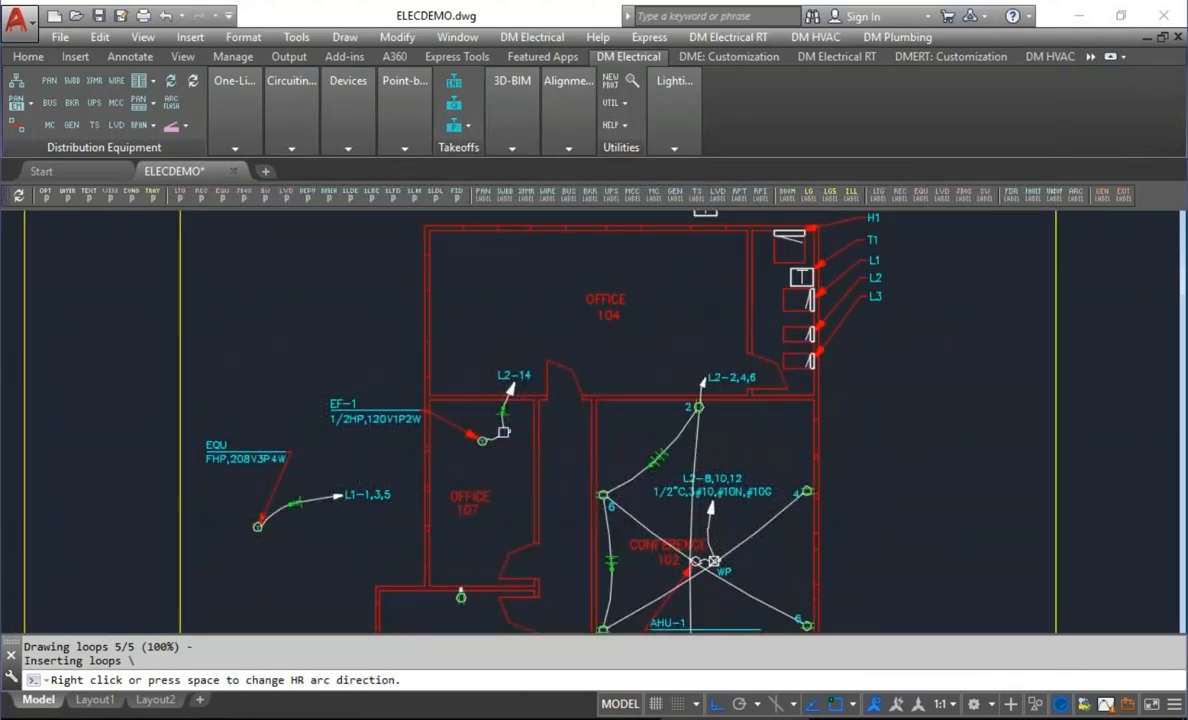
{"action": "left_click", "coordinate": [679, 332]}
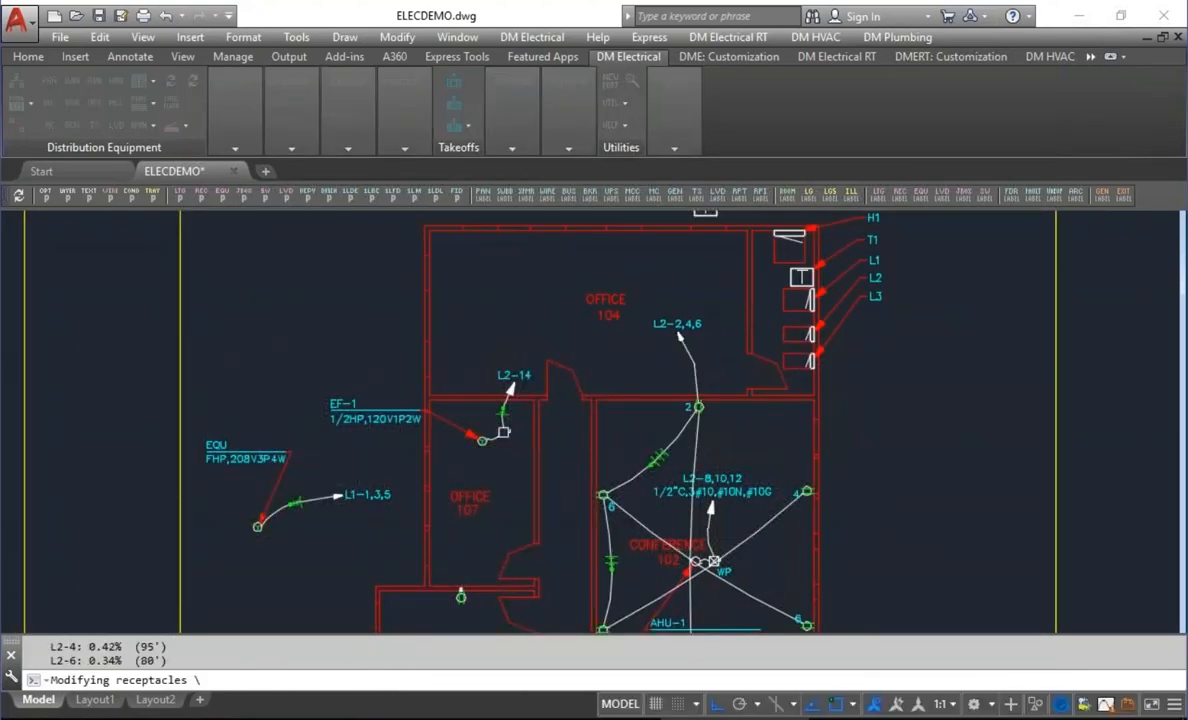
{"action": "middle_click_drag", "start_coordinate": [760, 485], "coordinate": [765, 401]}
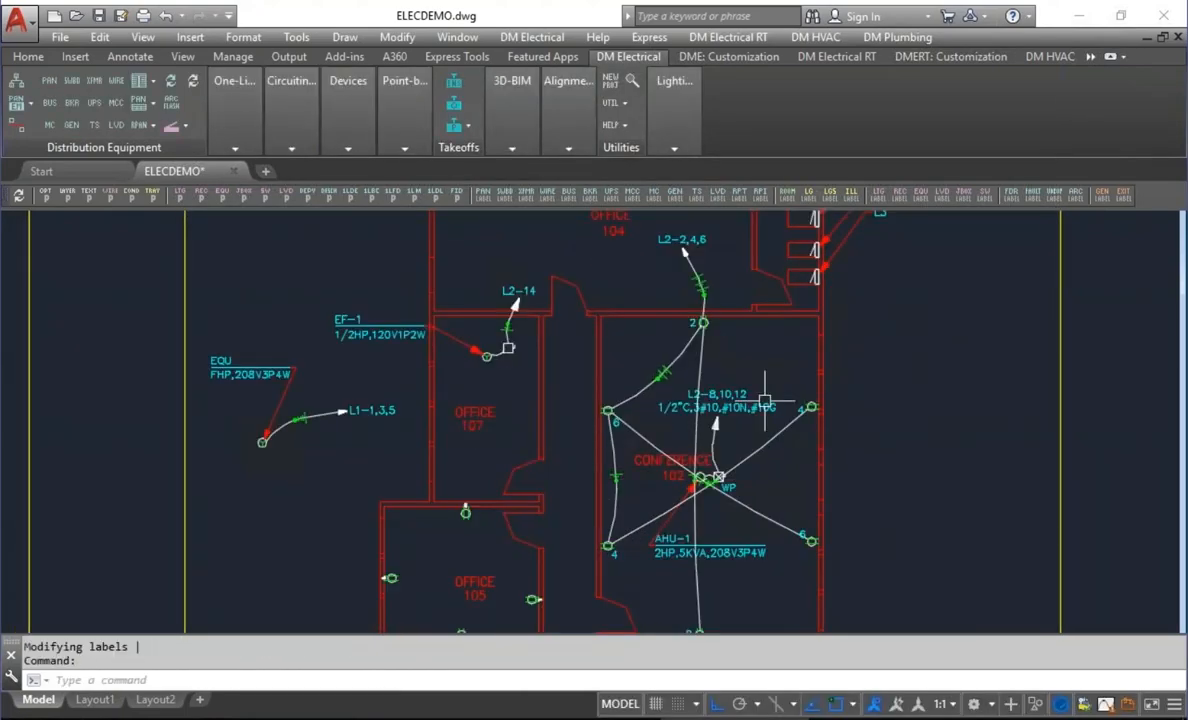
{"action": "middle_click_drag", "start_coordinate": [752, 412], "coordinate": [732, 338]}
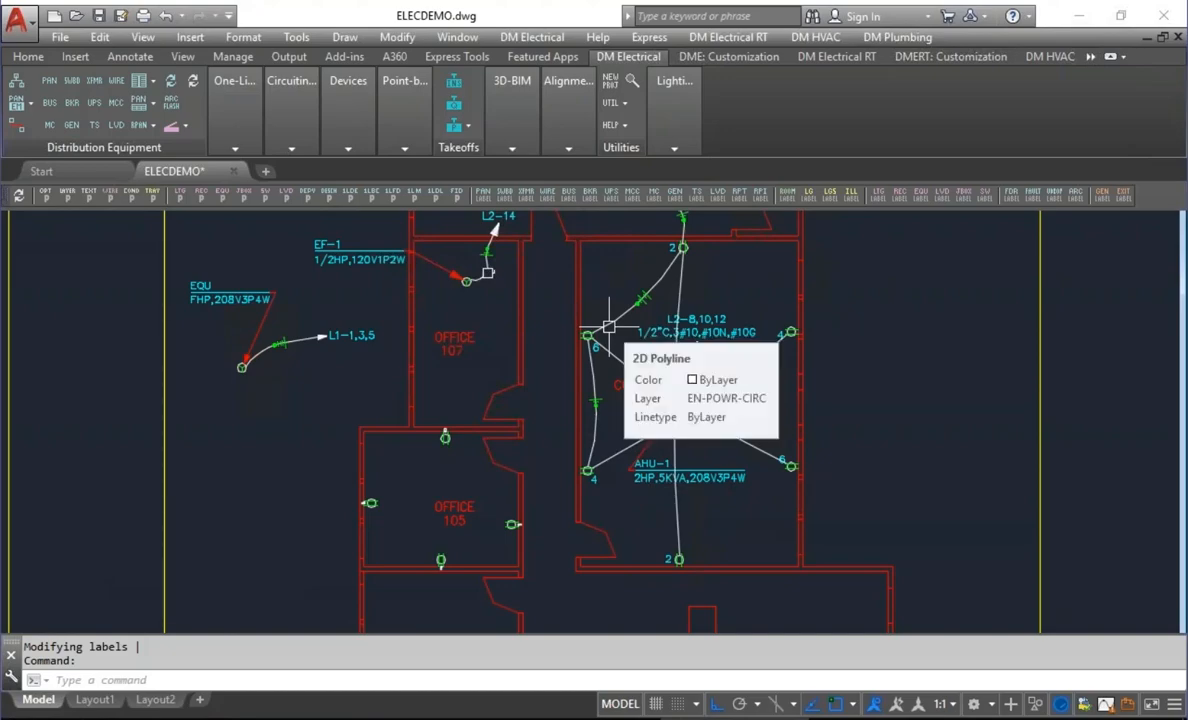
On the lighting plan, draw a combined L1-7,9,11 homerun from Office 105's lower-right fixture, adding Office 103's upper-right fixture and pointing the arrow right.
{"action": "left_click", "coordinate": [608, 326]}
{"action": "scroll", "coordinate": [358, 446], "scroll_direction": "down", "scroll_amount": 3}
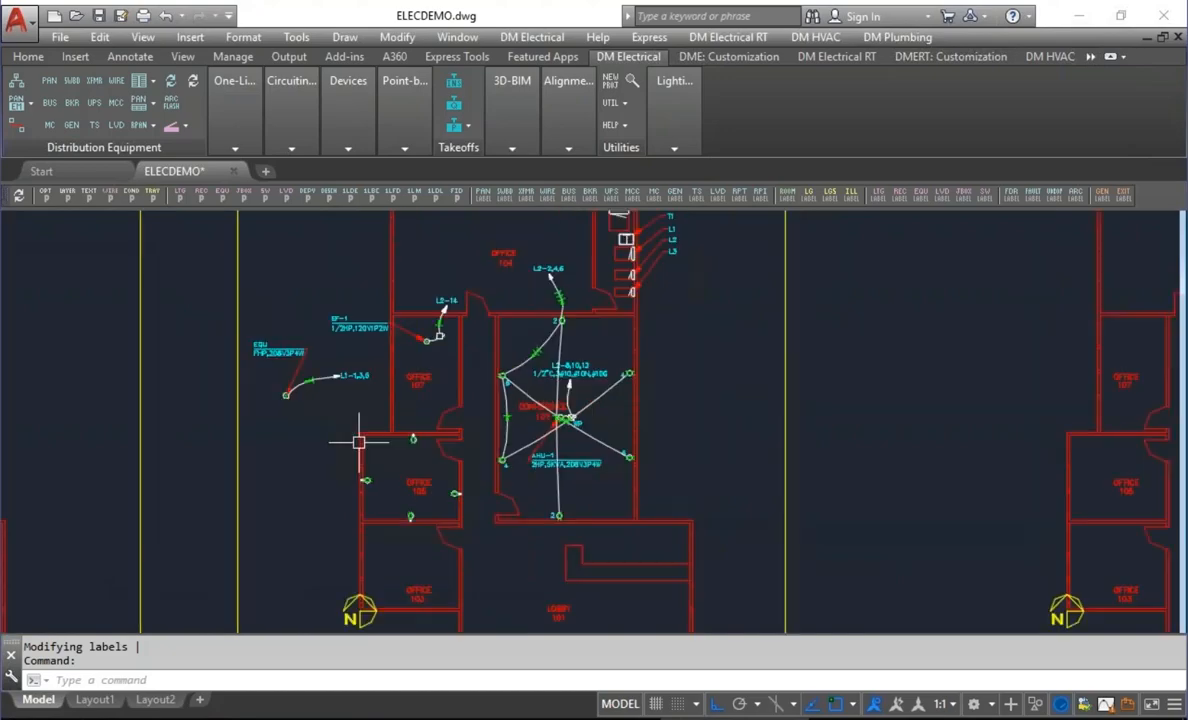
{"action": "middle_click_drag", "start_coordinate": [172, 472], "coordinate": [846, 300]}
{"action": "scroll", "coordinate": [570, 427], "scroll_direction": "up", "scroll_amount": 3}
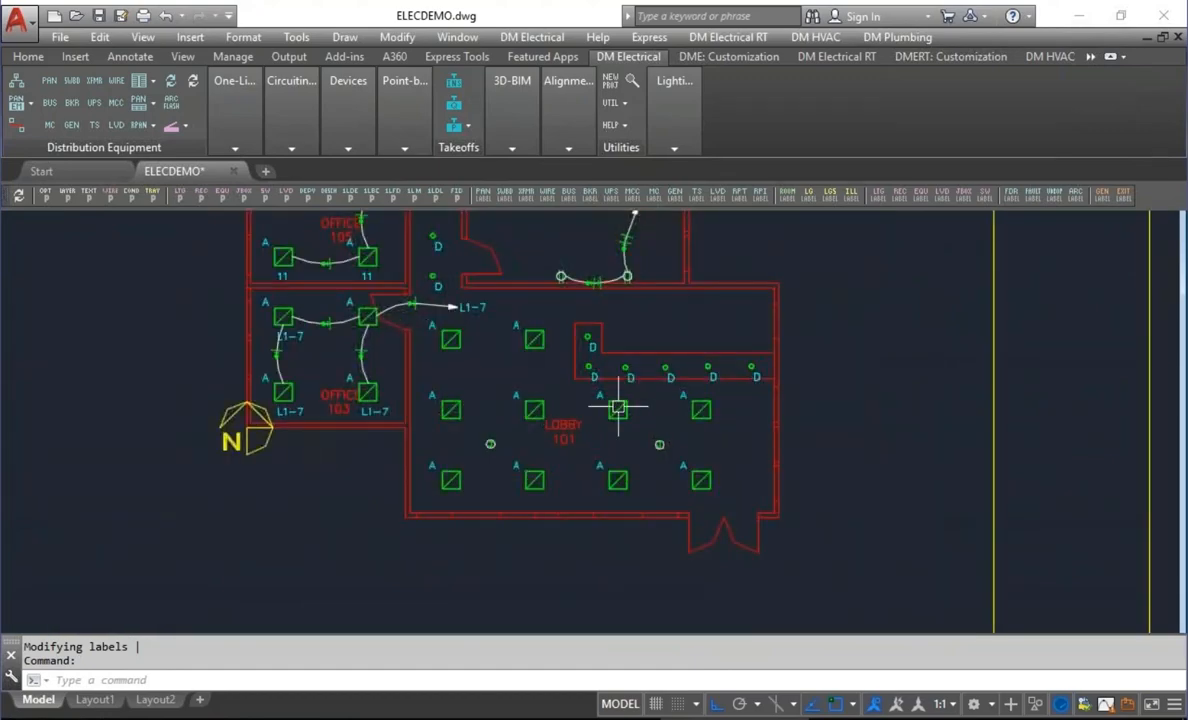
{"action": "middle_click_drag", "start_coordinate": [503, 372], "coordinate": [636, 514]}
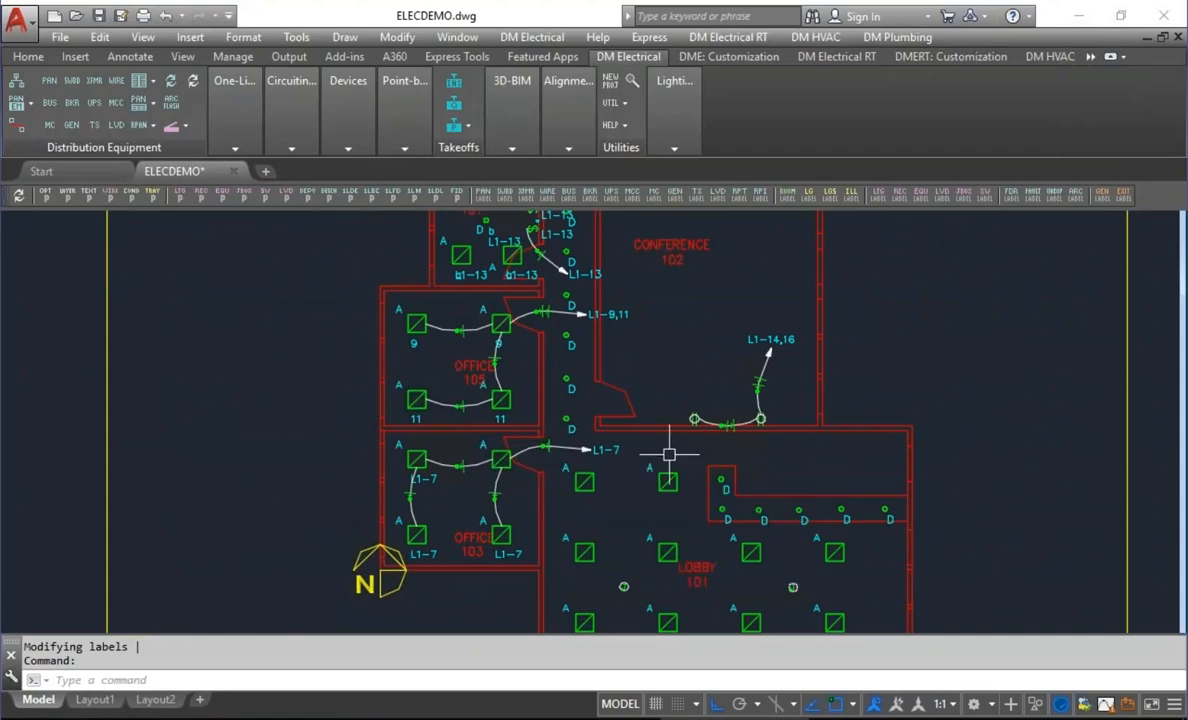
{"action": "middle_click_drag", "start_coordinate": [542, 395], "coordinate": [540, 380]}
{"action": "scroll", "coordinate": [540, 382], "scroll_direction": "up", "scroll_amount": 2}
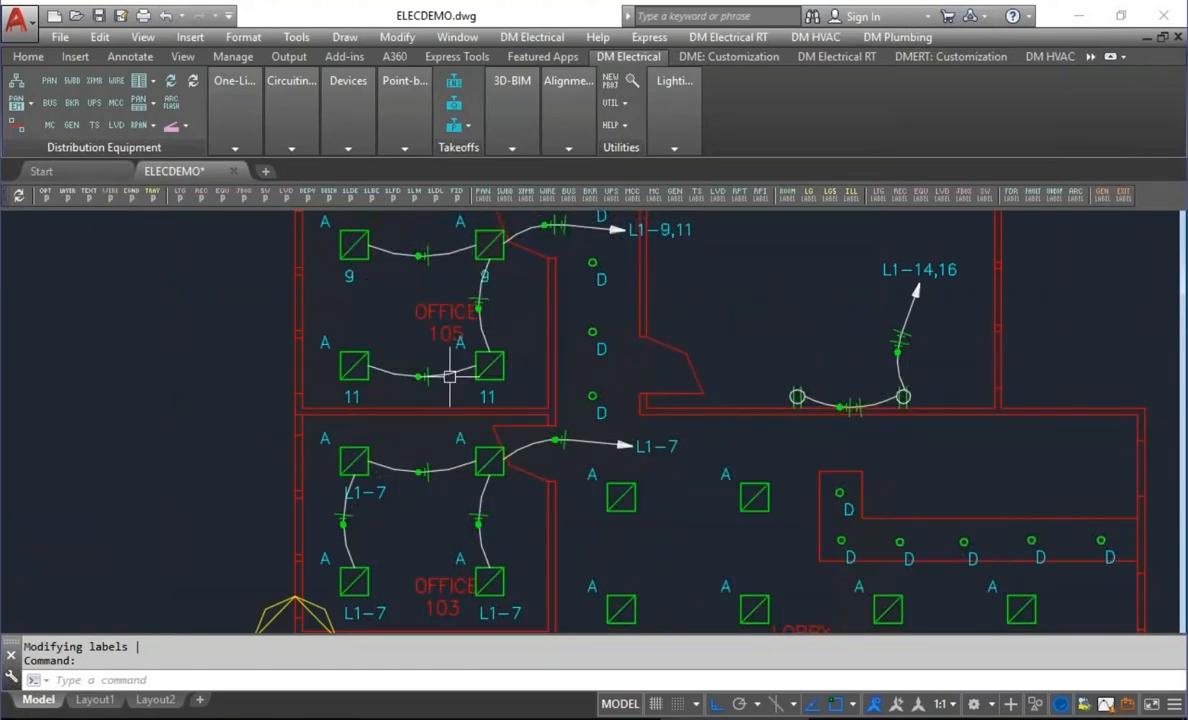
{"action": "mouse_move", "coordinate": [289, 128]}
{"action": "left_click", "coordinate": [354, 214]}
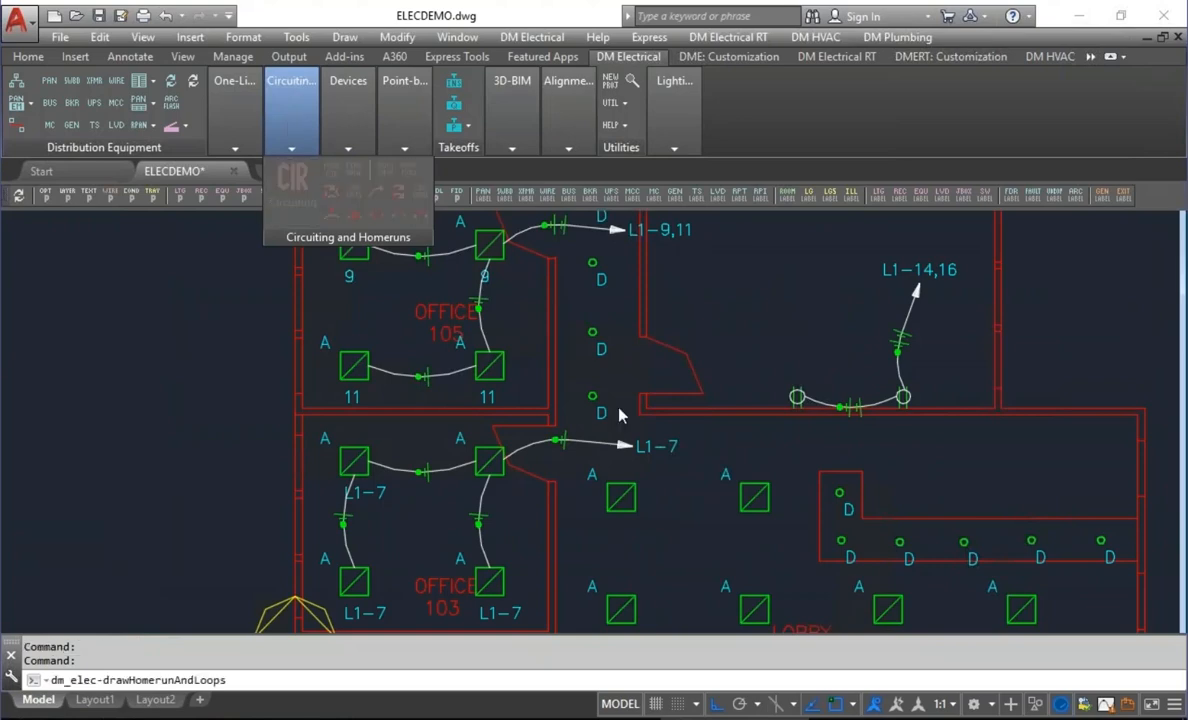
{"action": "left_click", "coordinate": [490, 368]}
{"action": "left_click_drag", "start_coordinate": [535, 462], "coordinate": [498, 383]}
{"action": "right_click", "coordinate": [536, 330]}
{"action": "left_click", "coordinate": [632, 378]}
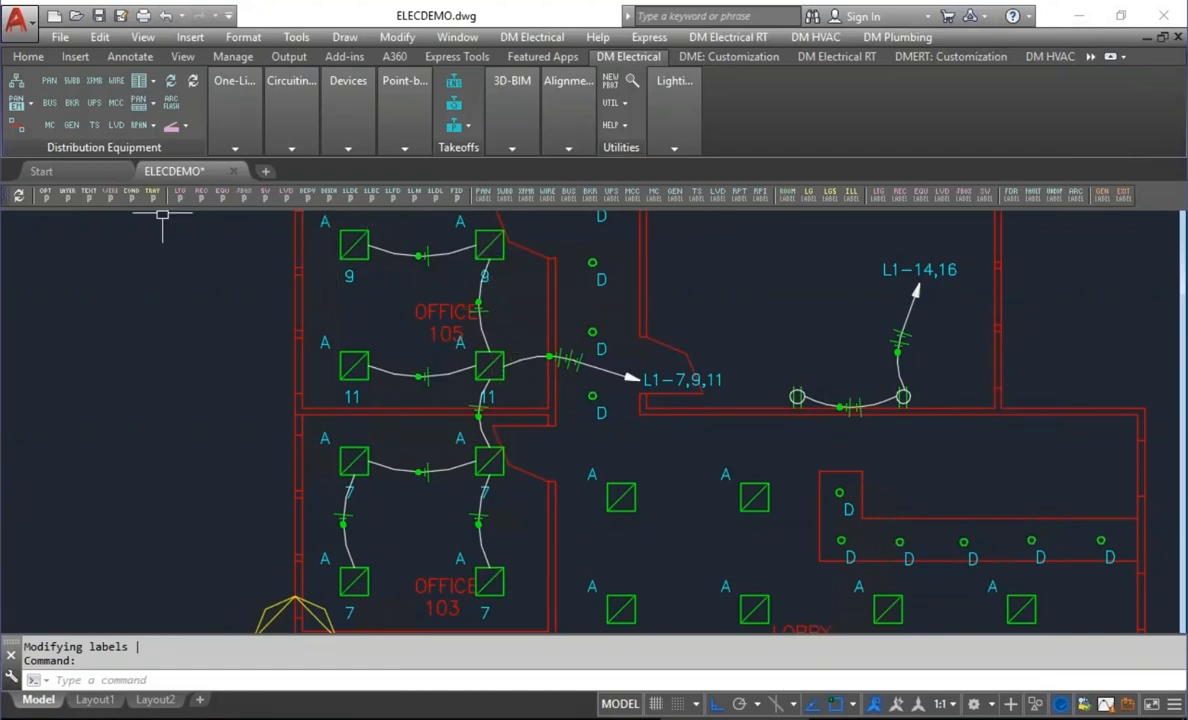
Set looping to the same circuit first for light fixtures to No and redraw the combined L1-7,9,11 homerun for the Office 105 and 103 fixtures.
{"action": "left_click", "coordinate": [46, 193]}
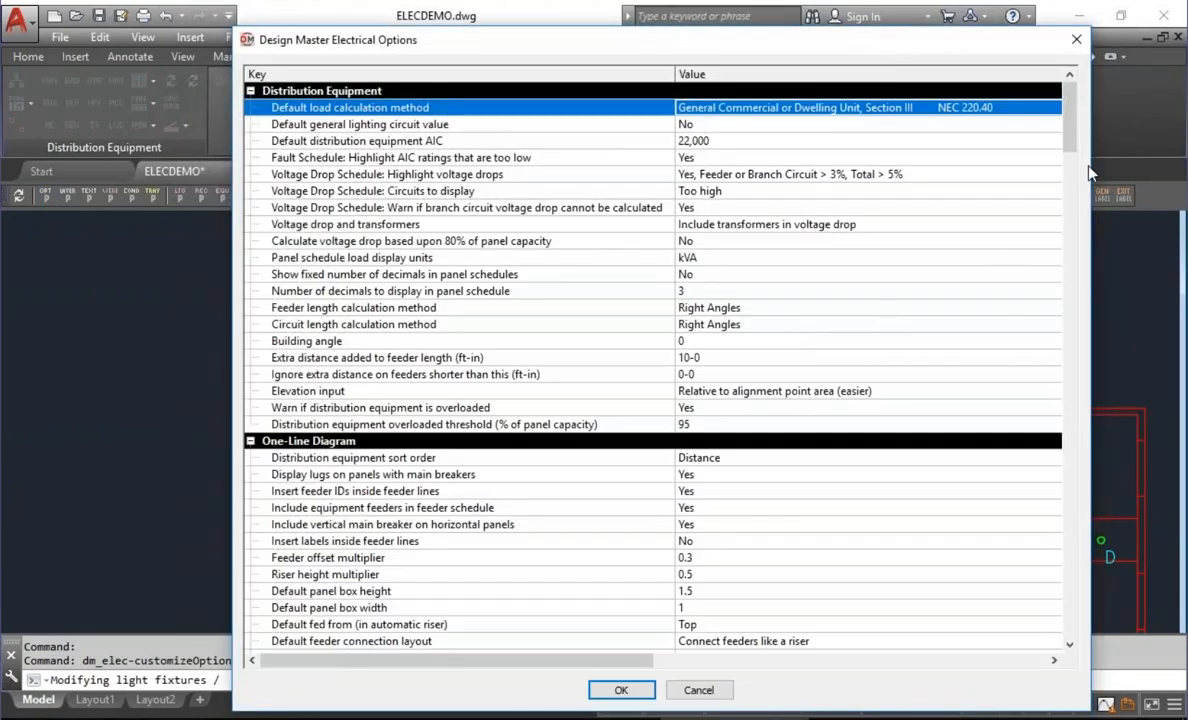
{"action": "left_click_drag", "start_coordinate": [1070, 126], "coordinate": [1088, 347]}
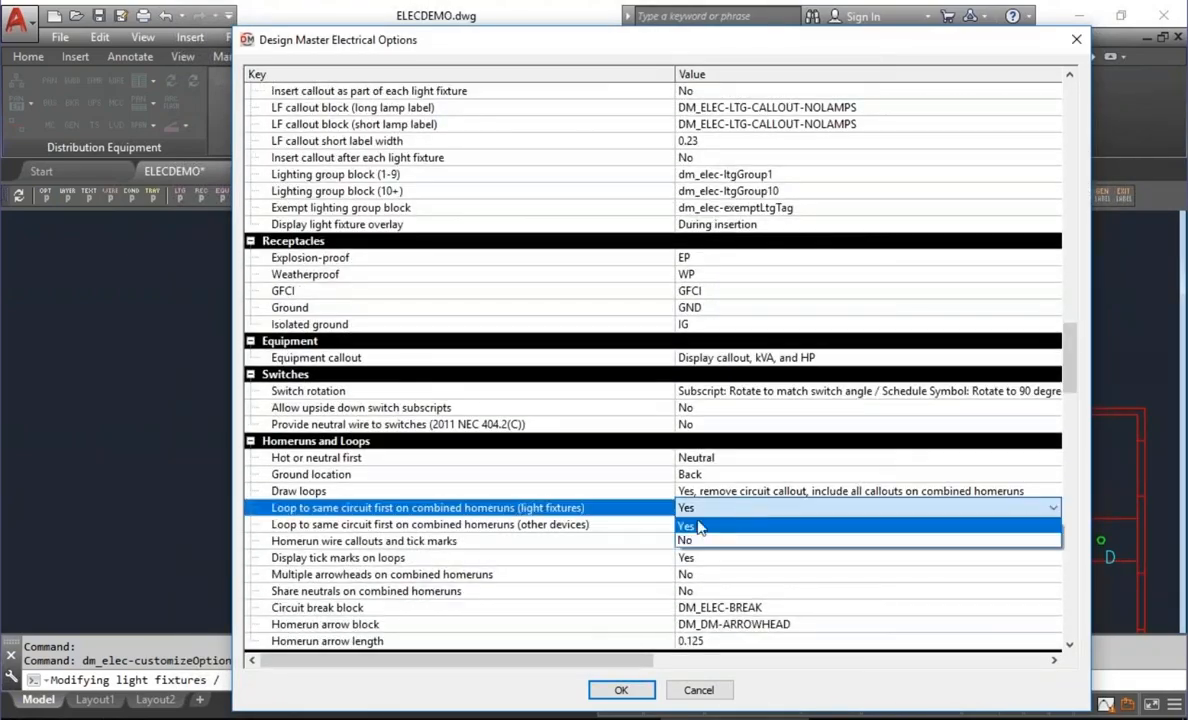
{"action": "left_click", "coordinate": [490, 242]}
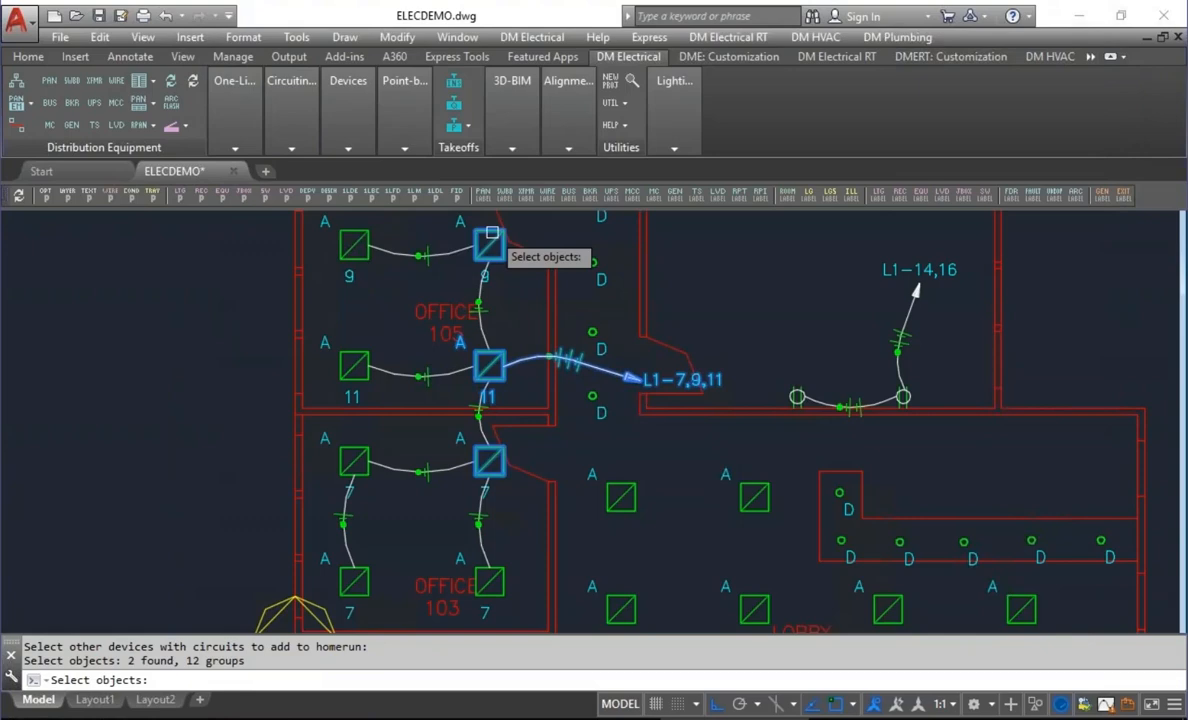
{"action": "key", "text": "Return"}
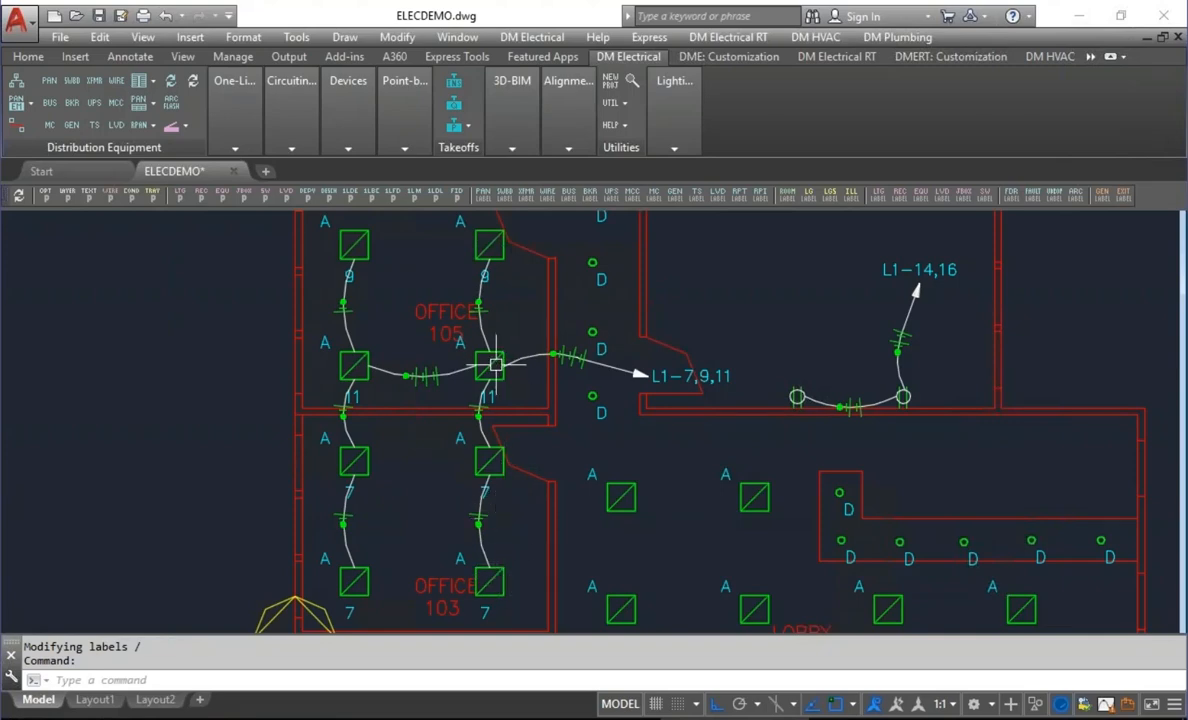
{"action": "mouse_move", "coordinate": [495, 365]}
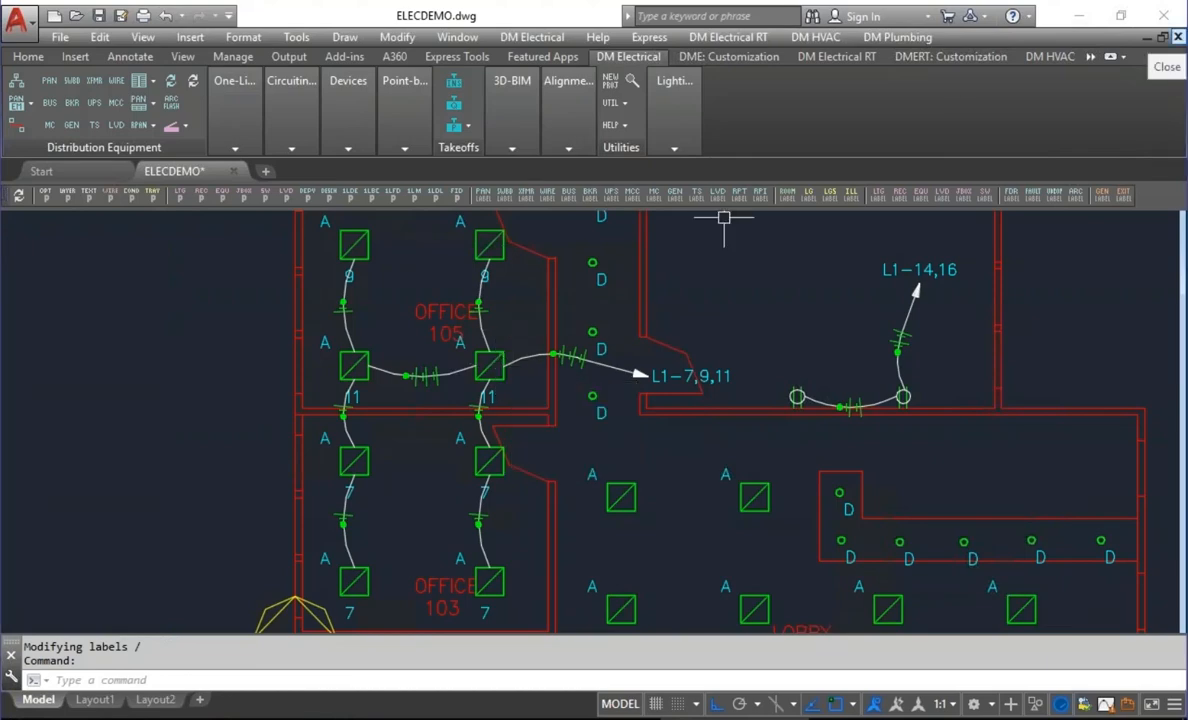
{"action": "left_click", "coordinate": [474, 414]}
{"action": "key", "text": "Escape"}
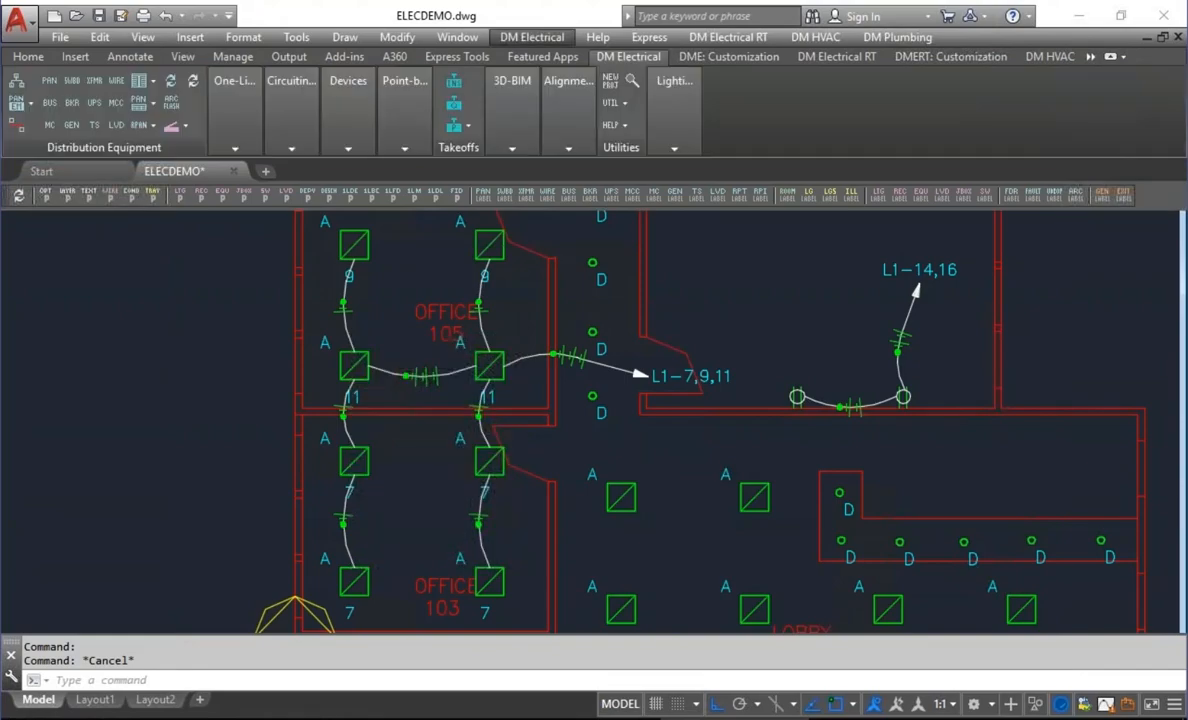
{"action": "left_click", "coordinate": [408, 463]}
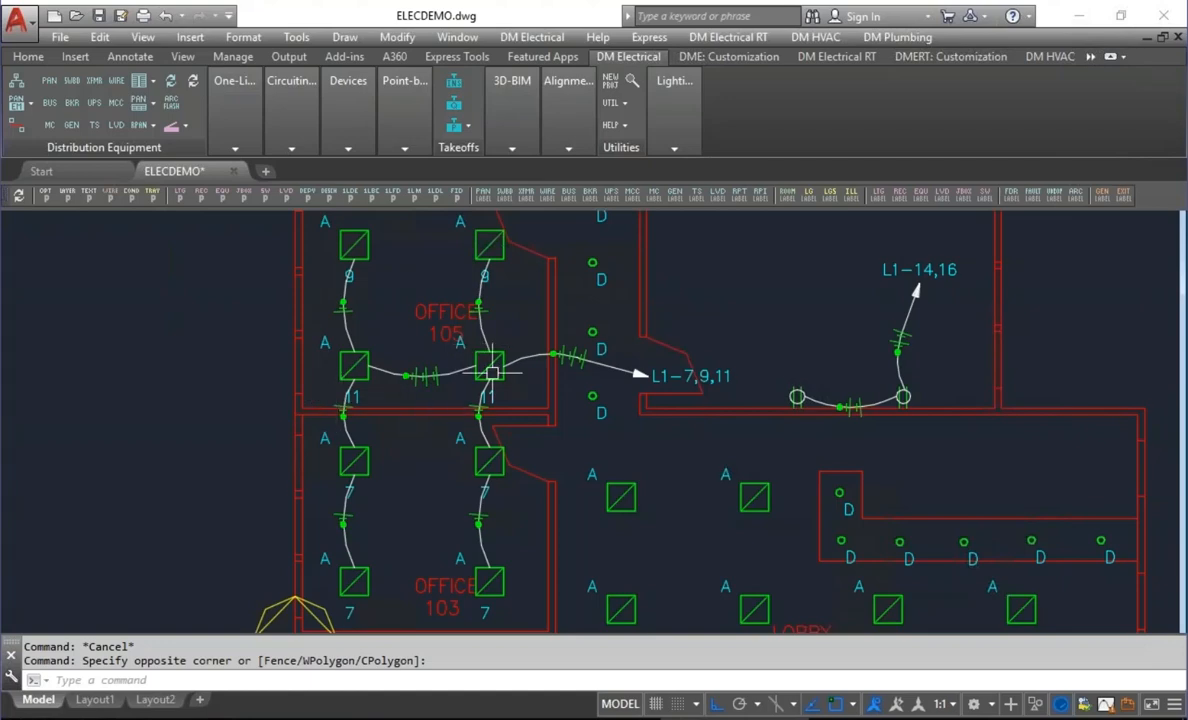
Erase the loop connecting the lower-left circuit 11 fixture in Office 105 to the upper-left circuit 7 fixture in Office 103.
{"action": "scroll", "coordinate": [410, 368], "scroll_direction": "up", "scroll_amount": 2}
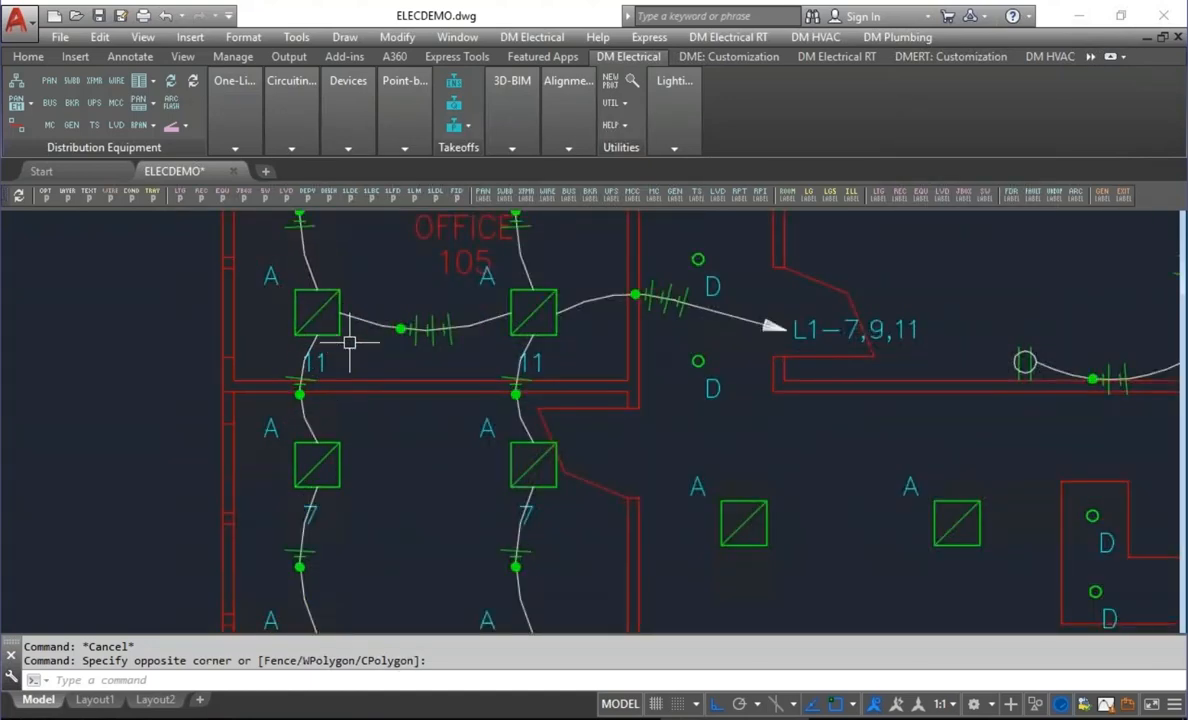
{"action": "type", "text": "e"}
{"action": "key", "text": "Return"}
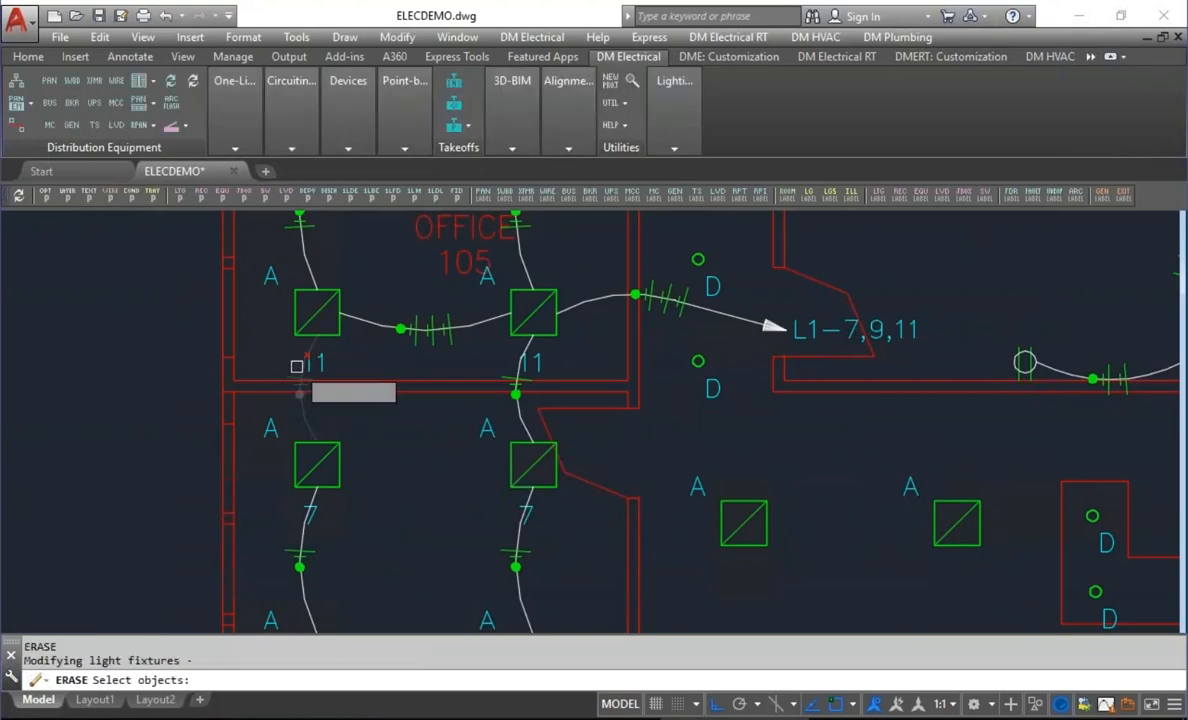
{"action": "left_click", "coordinate": [302, 378]}
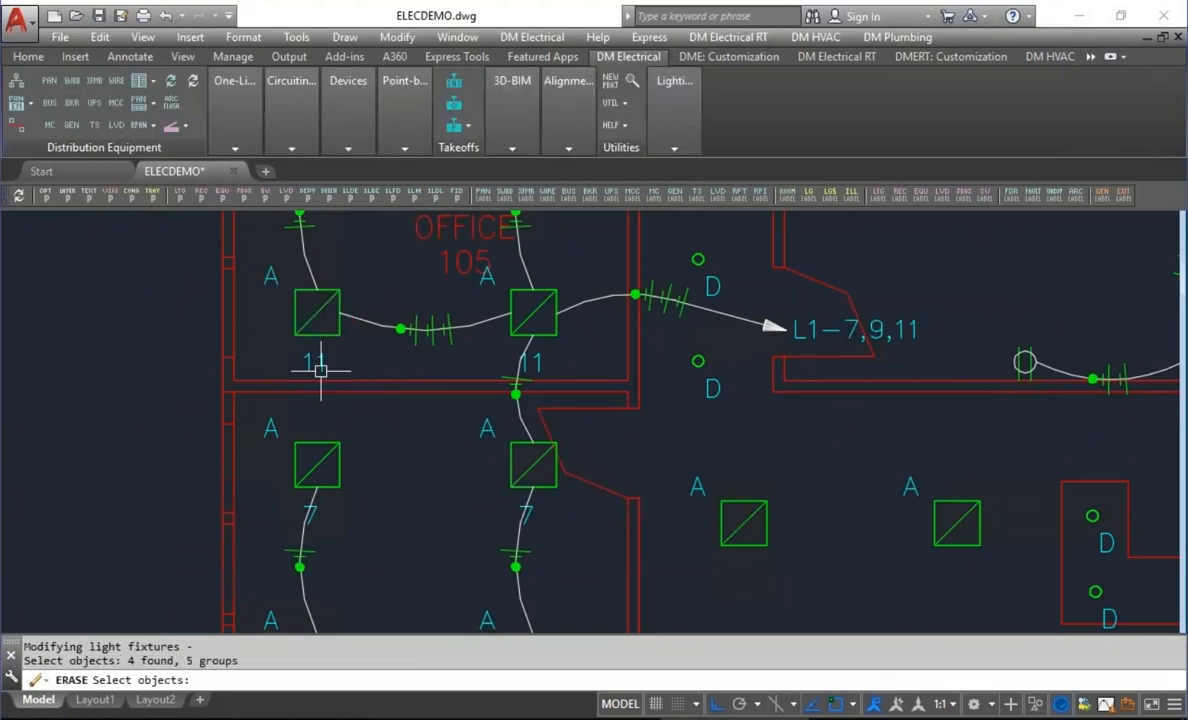
{"action": "key", "text": "Return"}
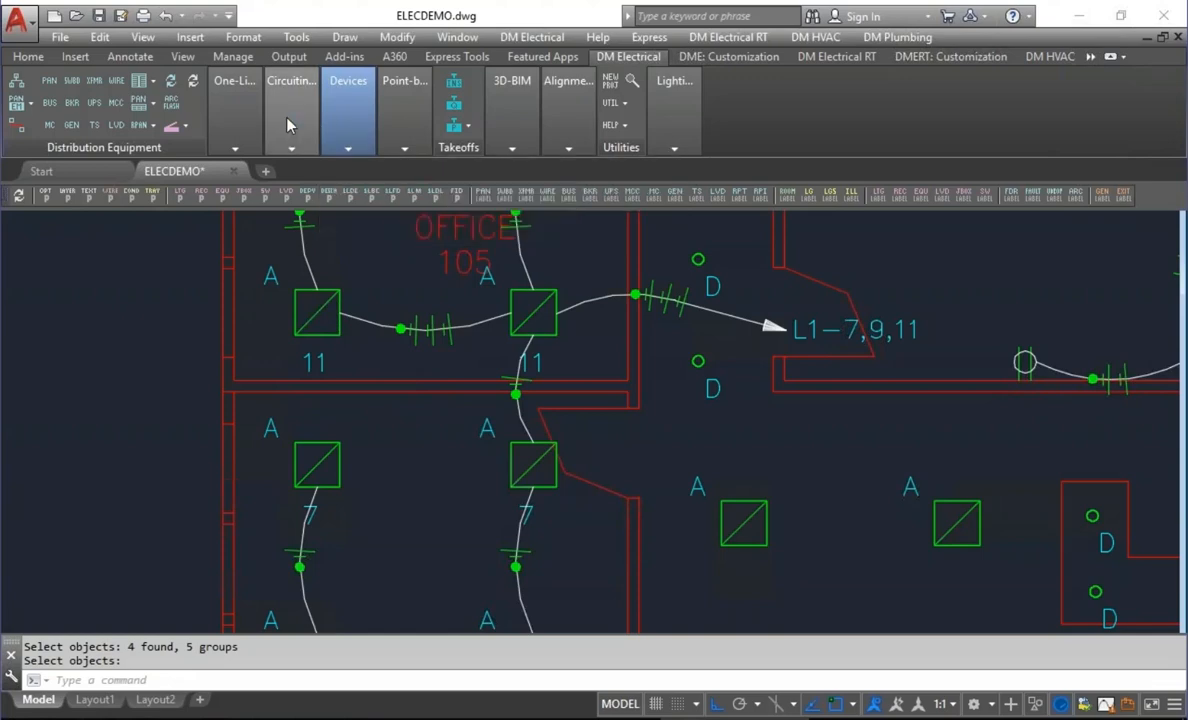
Draw a manual circuit loop between the upper-left and upper-right circuit 7 fixtures in Office 103.
{"action": "mouse_move", "coordinate": [287, 125]}
{"action": "left_click", "coordinate": [398, 195]}
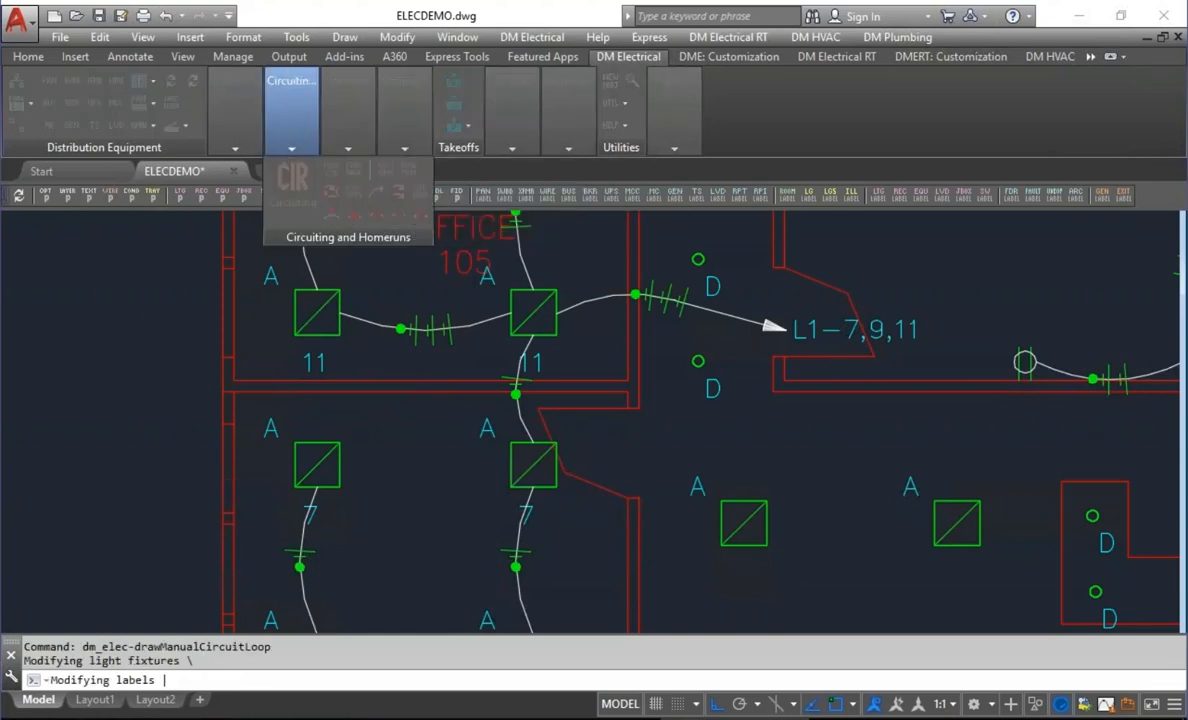
{"action": "left_click", "coordinate": [340, 452]}
{"action": "left_click", "coordinate": [514, 455]}
{"action": "key", "text": "Return"}
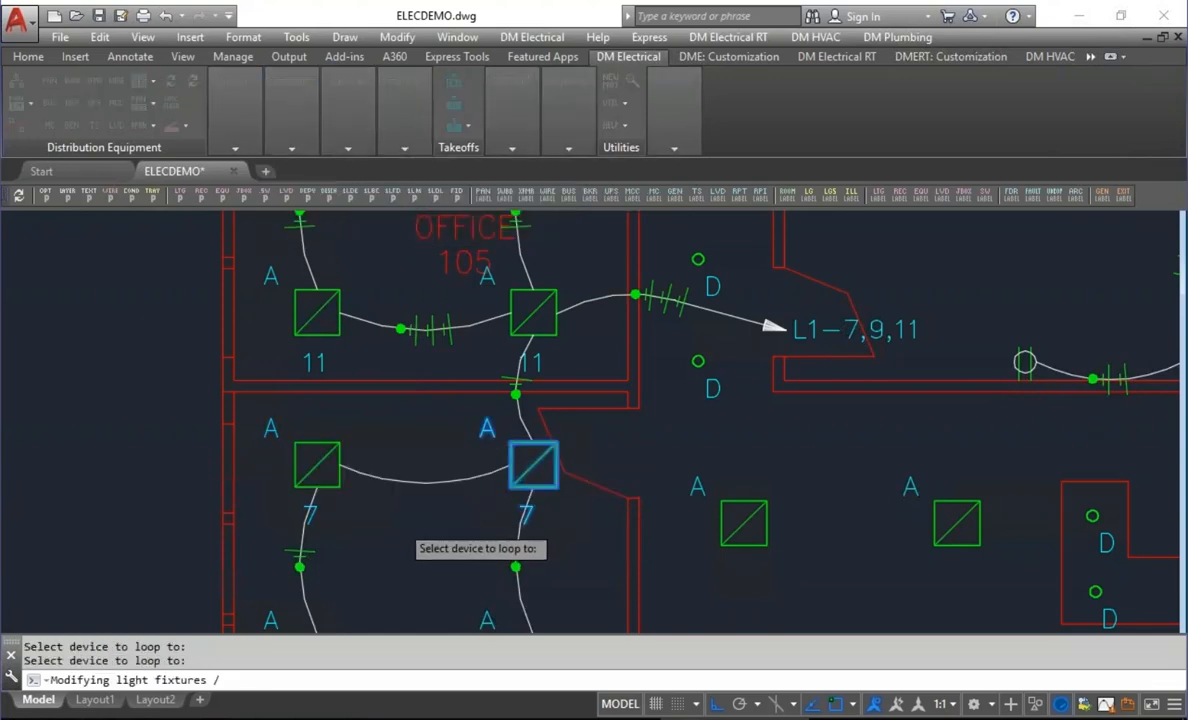
Draw the tick marks again for the L1-7,9,11 homerun and its loops, starting from the lower-right fixture in Office 105.
{"action": "scroll", "coordinate": [463, 447], "scroll_direction": "down", "scroll_amount": 2}
{"action": "middle_click_drag", "start_coordinate": [491, 431], "coordinate": [483, 393]}
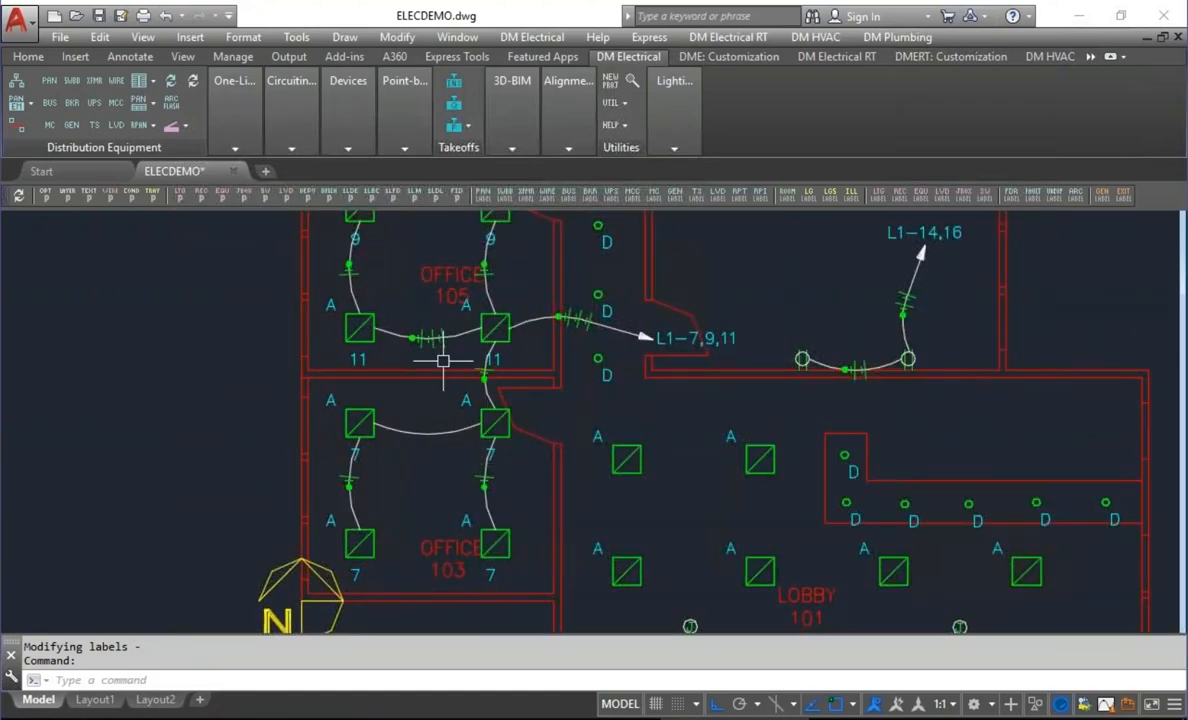
{"action": "middle_click_drag", "start_coordinate": [426, 343], "coordinate": [413, 410]}
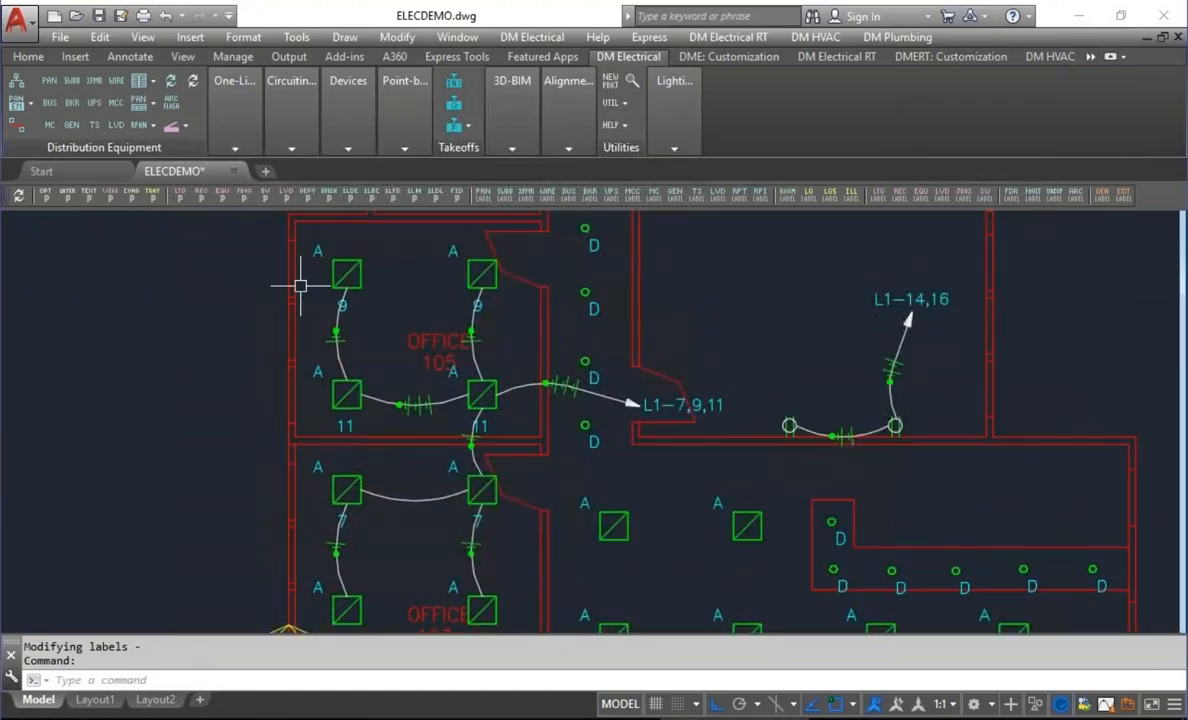
{"action": "left_click", "coordinate": [272, 125]}
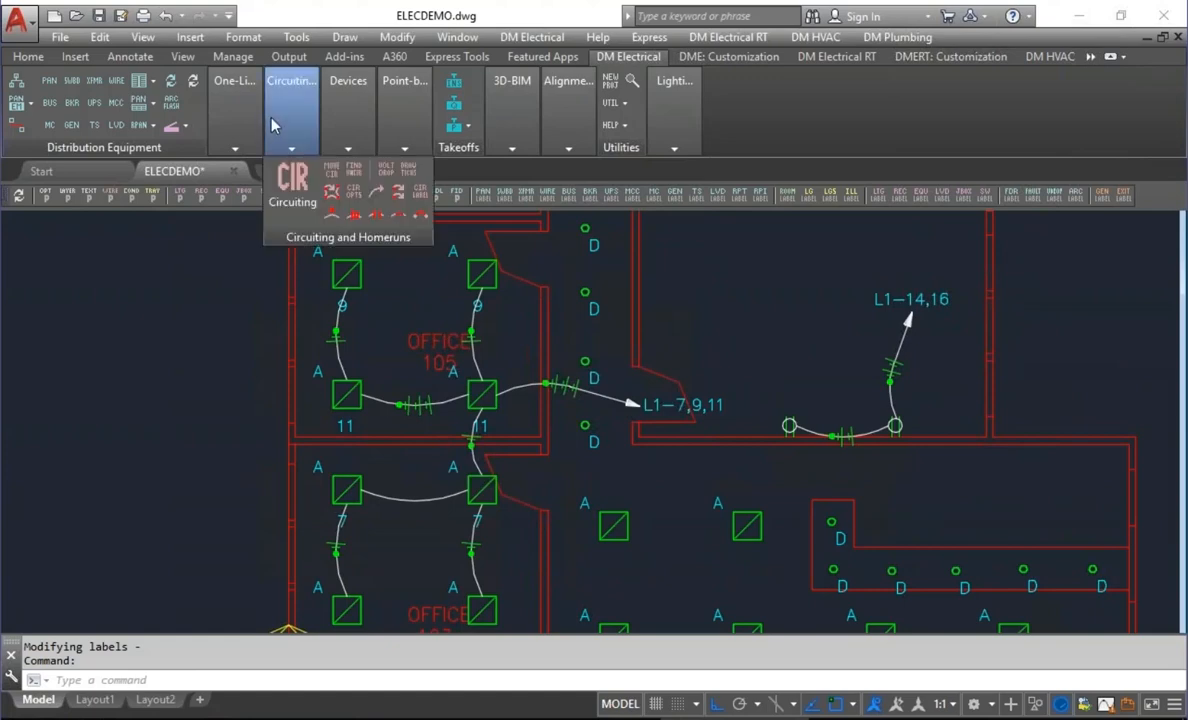
{"action": "left_click", "coordinate": [408, 172]}
{"action": "left_click", "coordinate": [483, 392]}
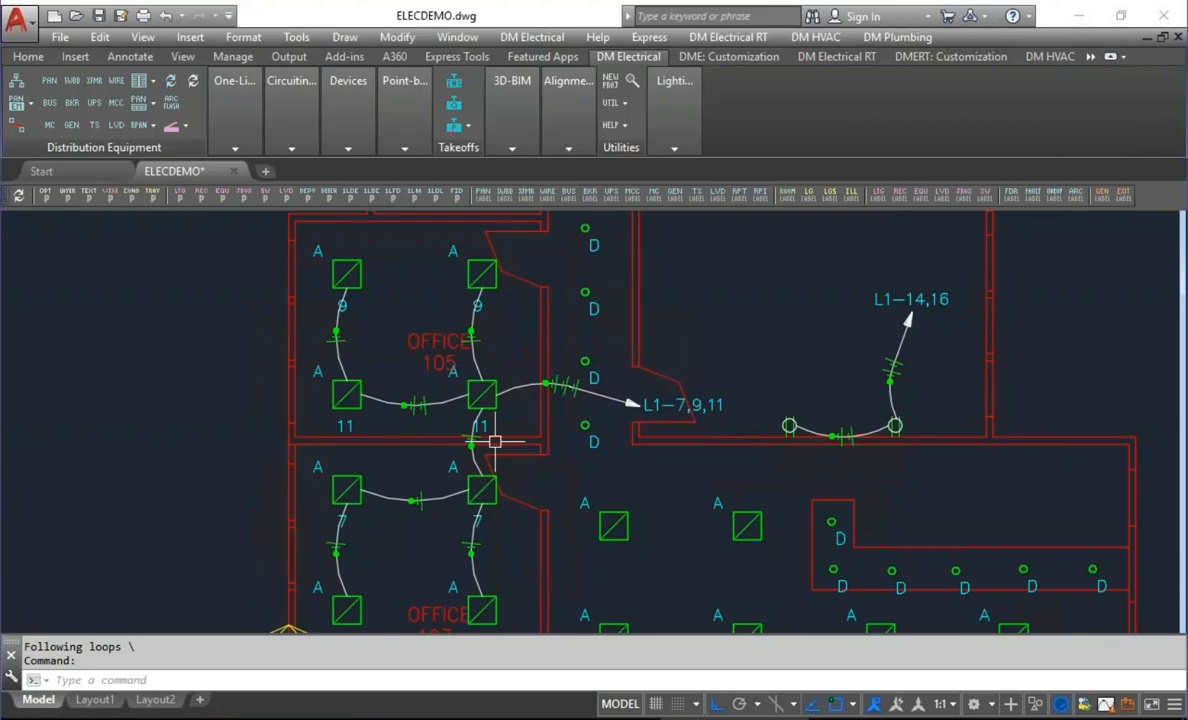
Review the choices for the "Homerun wire callouts and tick marks" option, leaving the project options unchanged.
{"action": "left_click", "coordinate": [46, 195]}
{"action": "scroll", "coordinate": [720, 374], "scroll_direction": "down", "scroll_amount": 10}
{"action": "left_click", "coordinate": [723, 374]}
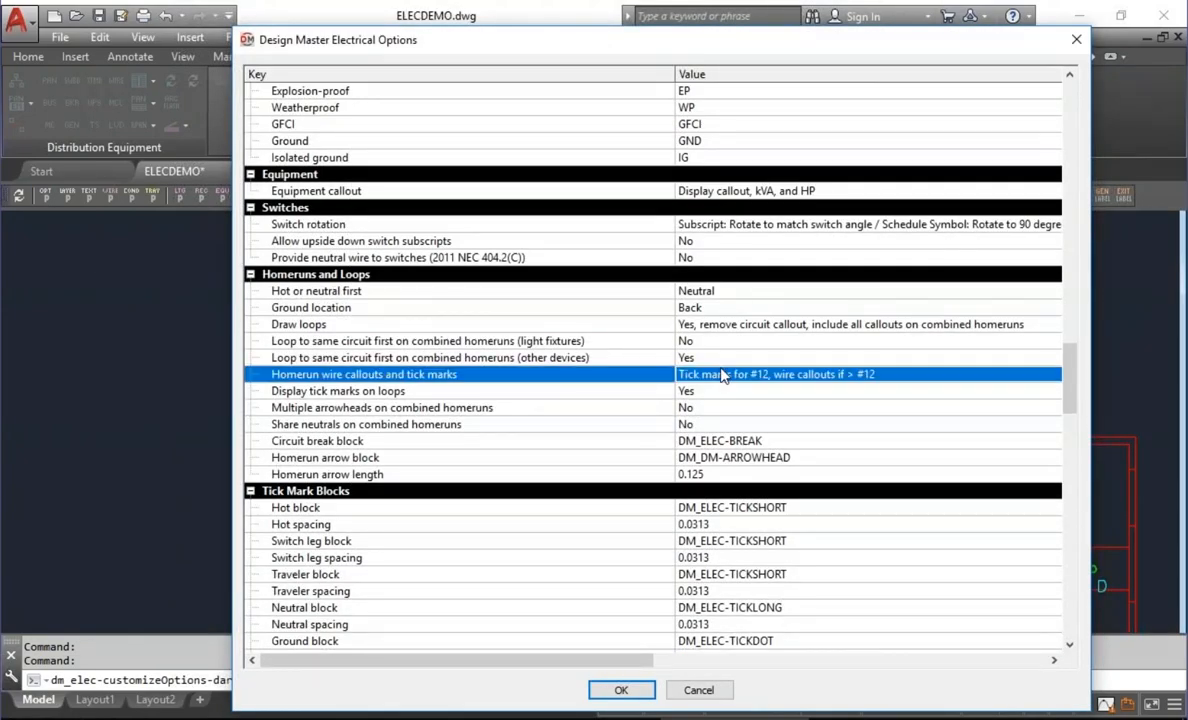
{"action": "left_click", "coordinate": [723, 374]}
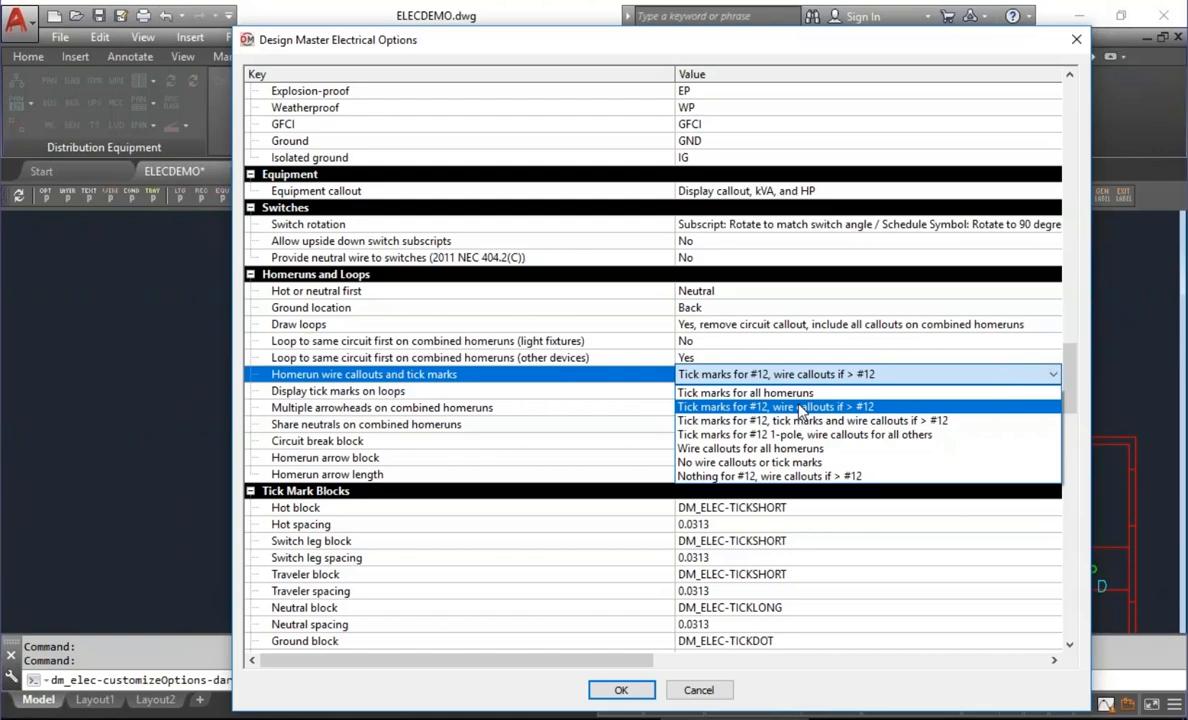
{"action": "left_click", "coordinate": [637, 371]}
{"action": "left_click", "coordinate": [705, 687]}
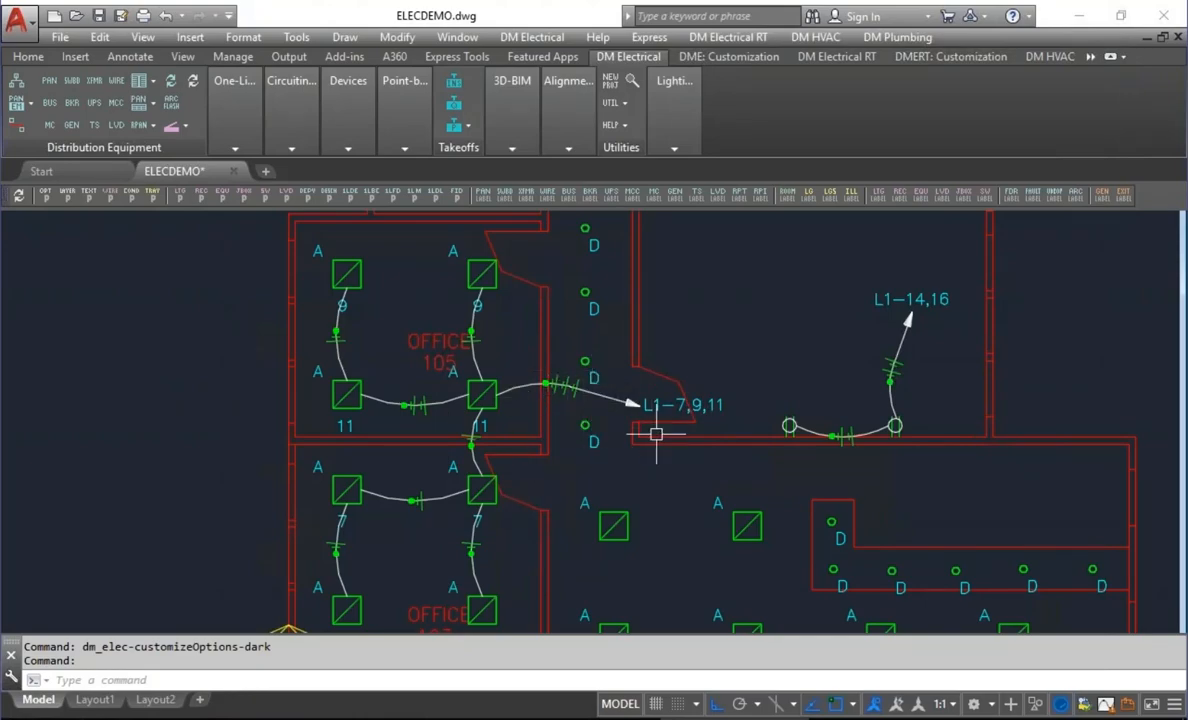
Set the "Homerun wire callouts and tick marks" project option to "Tick marks for all homeruns".
{"action": "scroll", "coordinate": [656, 434], "scroll_direction": "down", "scroll_amount": 2}
{"action": "mouse_move", "coordinate": [849, 316]}
{"action": "middle_mouse_down"}
{"action": "mouse_move", "coordinate": [469, 530]}
{"action": "mouse_move", "coordinate": [262, 545]}
{"action": "middle_mouse_up"}
{"action": "middle_click_drag", "start_coordinate": [888, 389], "coordinate": [408, 387]}
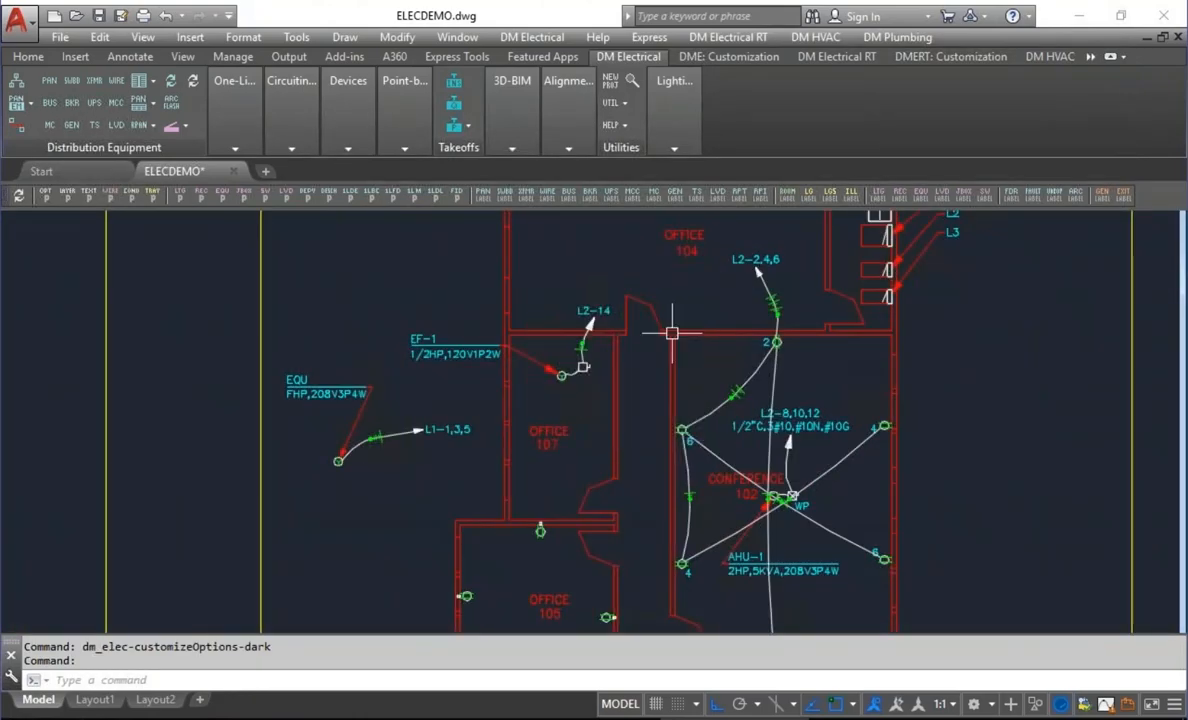
{"action": "scroll", "coordinate": [782, 472], "scroll_direction": "up", "scroll_amount": 2}
{"action": "scroll", "coordinate": [765, 480], "scroll_direction": "up", "scroll_amount": 2}
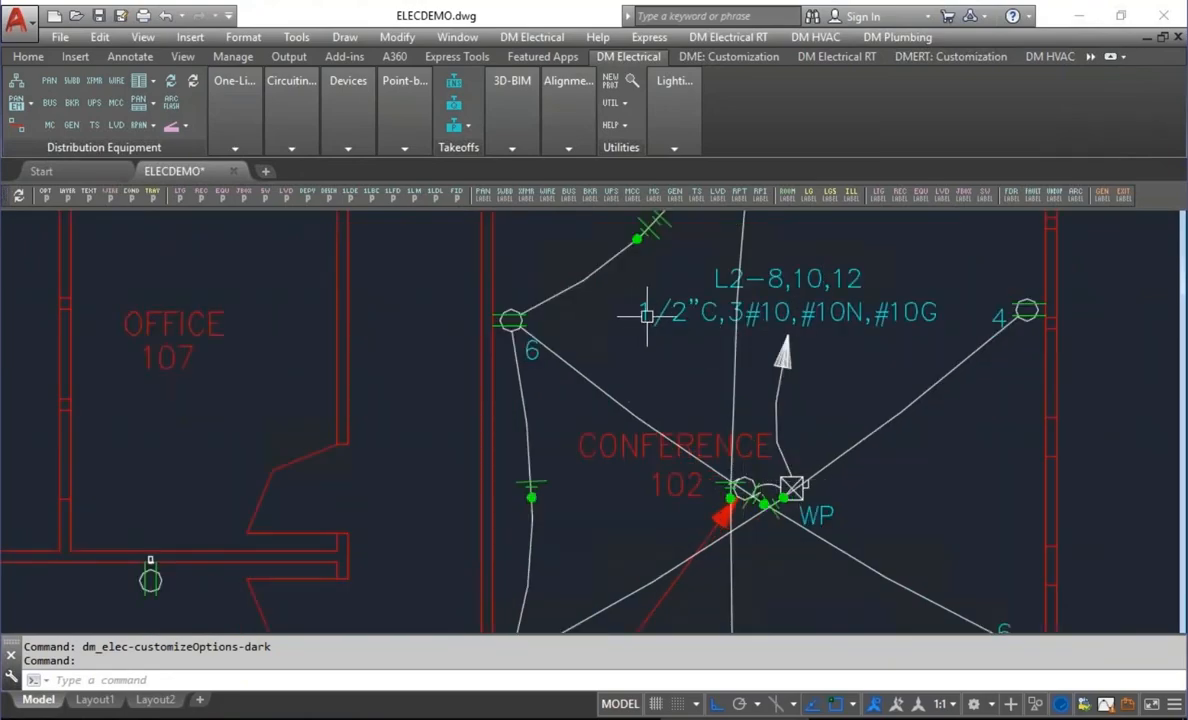
{"action": "mouse_move", "coordinate": [858, 322]}
{"action": "left_click", "coordinate": [45, 195]}
{"action": "left_click_drag", "start_coordinate": [1071, 130], "coordinate": [1079, 386]}
{"action": "left_click", "coordinate": [820, 426]}
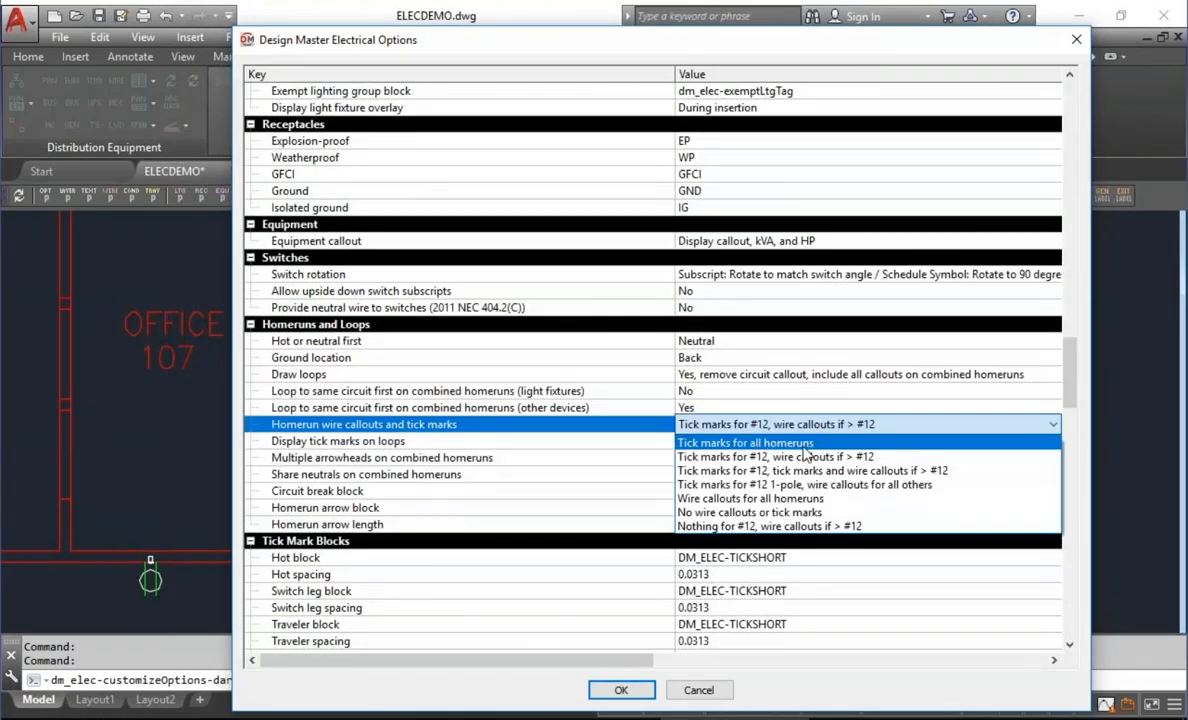
{"action": "left_click", "coordinate": [804, 446]}
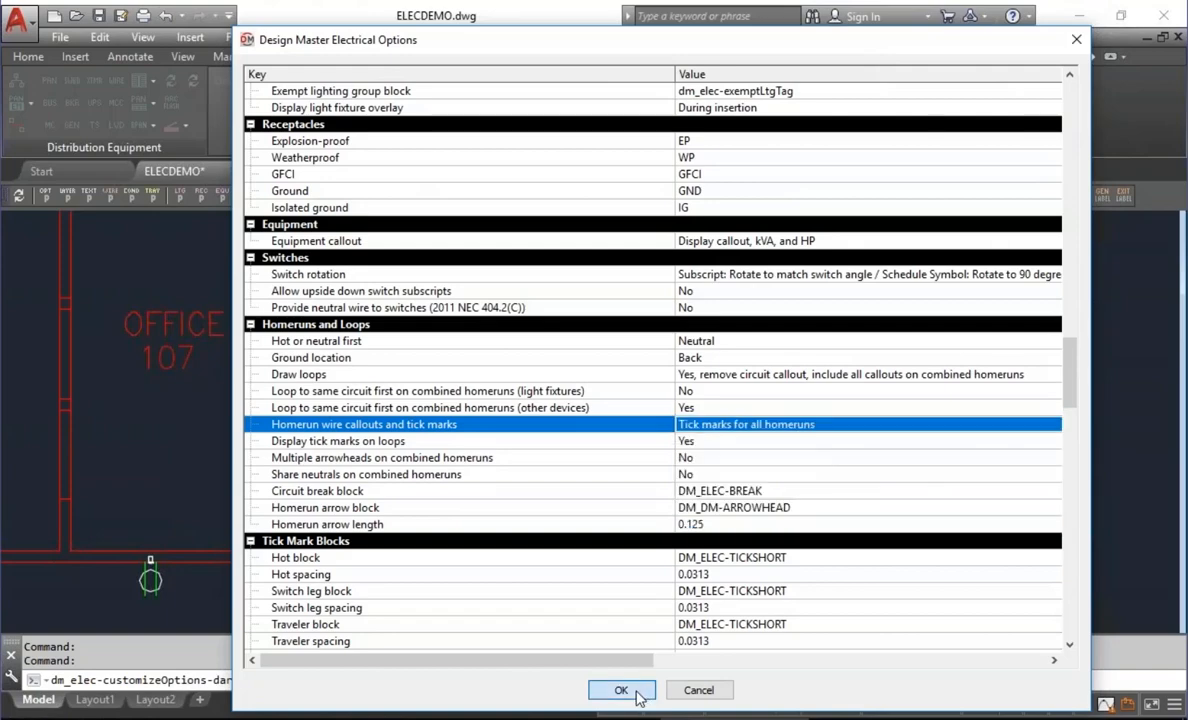
{"action": "left_click", "coordinate": [621, 690]}
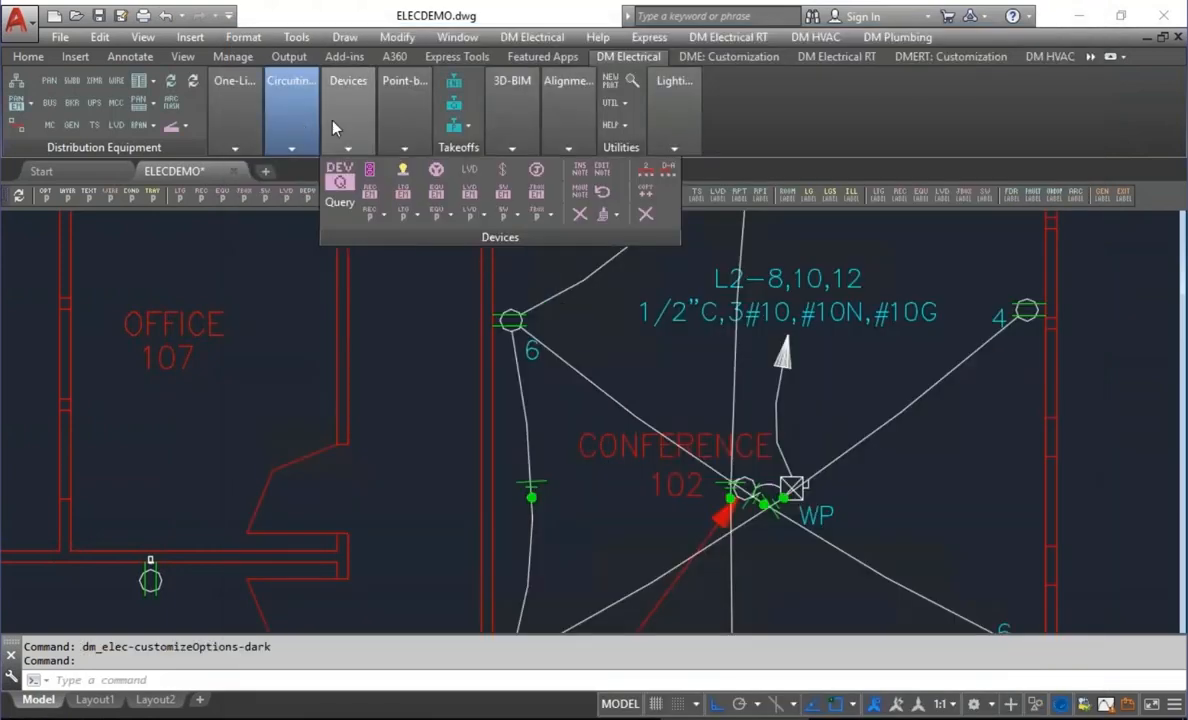
Redraw the L2-8,10,12 homerun from AHU-1 in Conference 102, with its arrowhead almost directly above the disconnect.
{"action": "mouse_move", "coordinate": [291, 105]}
{"action": "left_click", "coordinate": [327, 194]}
{"action": "left_click", "coordinate": [790, 487]}
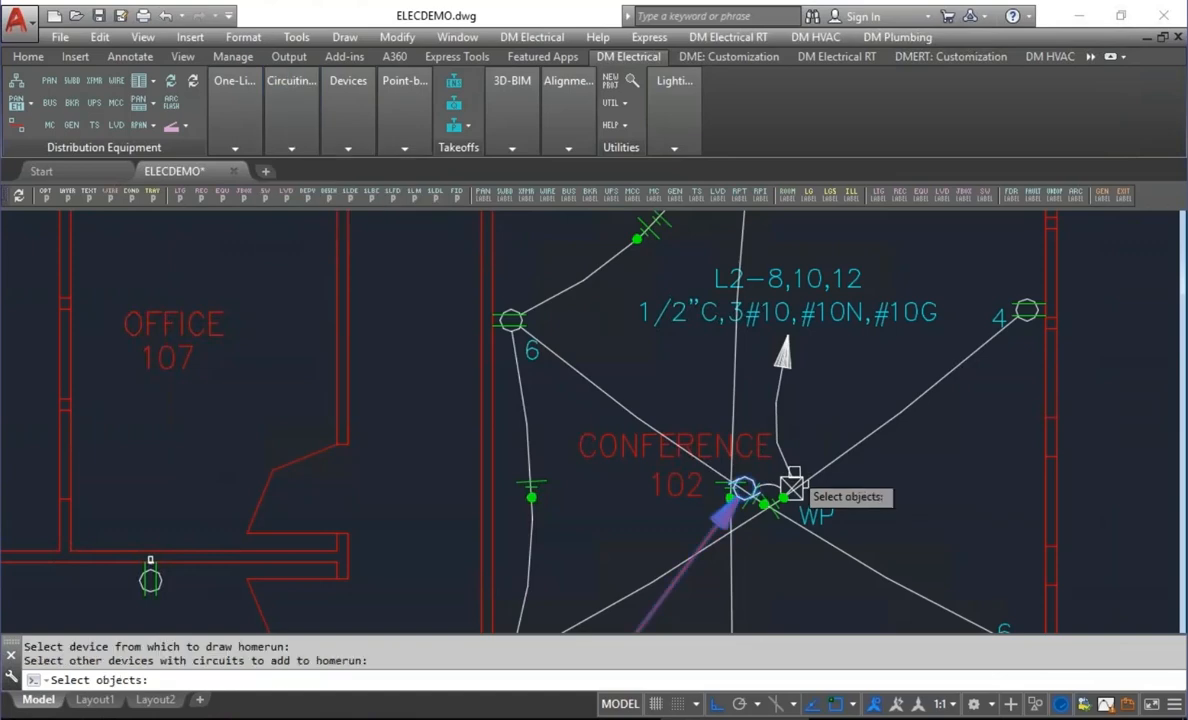
{"action": "key", "text": "Return"}
{"action": "left_click", "coordinate": [798, 355]}
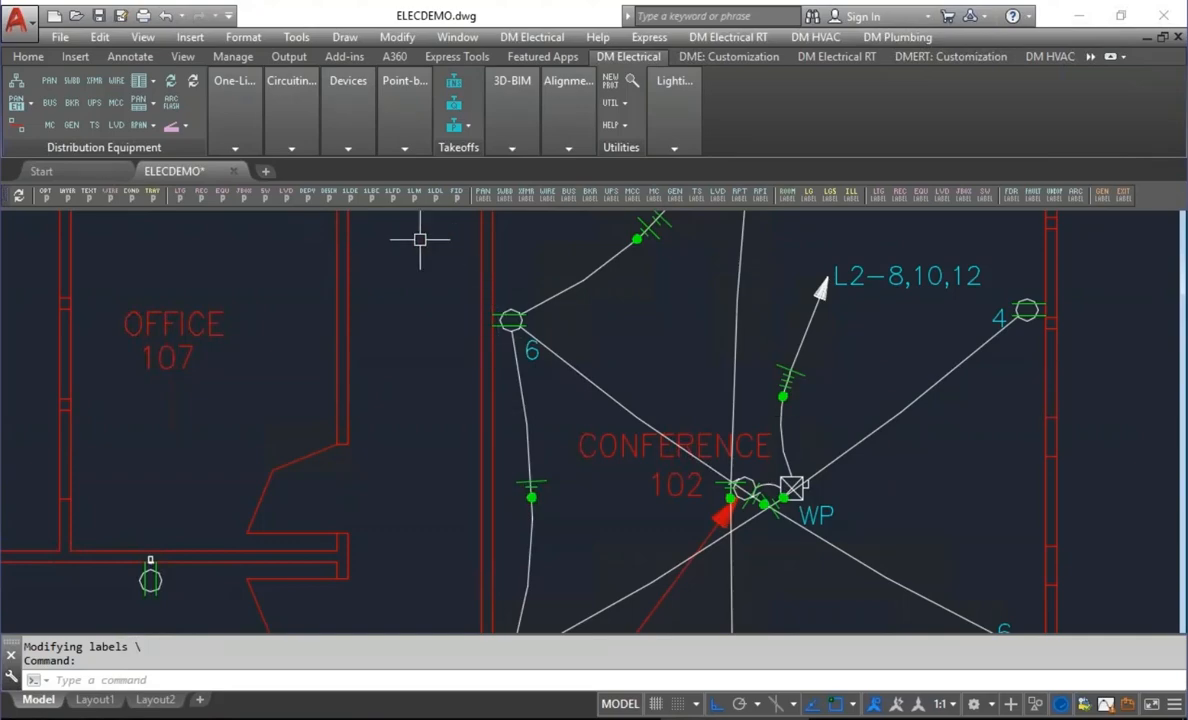
Set "Homerun wire callouts and tick marks" to "Tick marks for #12, tick marks and wire callouts if > #12".
{"action": "left_click", "coordinate": [48, 198]}
{"action": "left_click_drag", "start_coordinate": [1071, 130], "coordinate": [1074, 393]}
{"action": "left_click", "coordinate": [842, 358]}
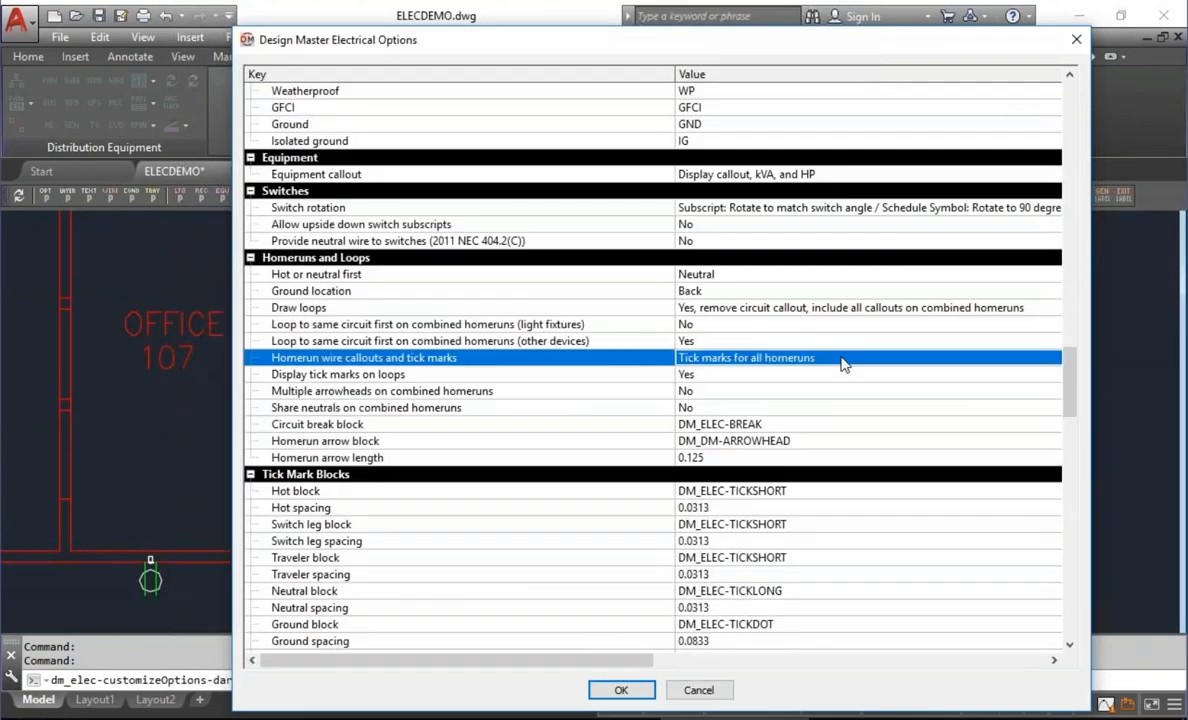
{"action": "left_click", "coordinate": [842, 362]}
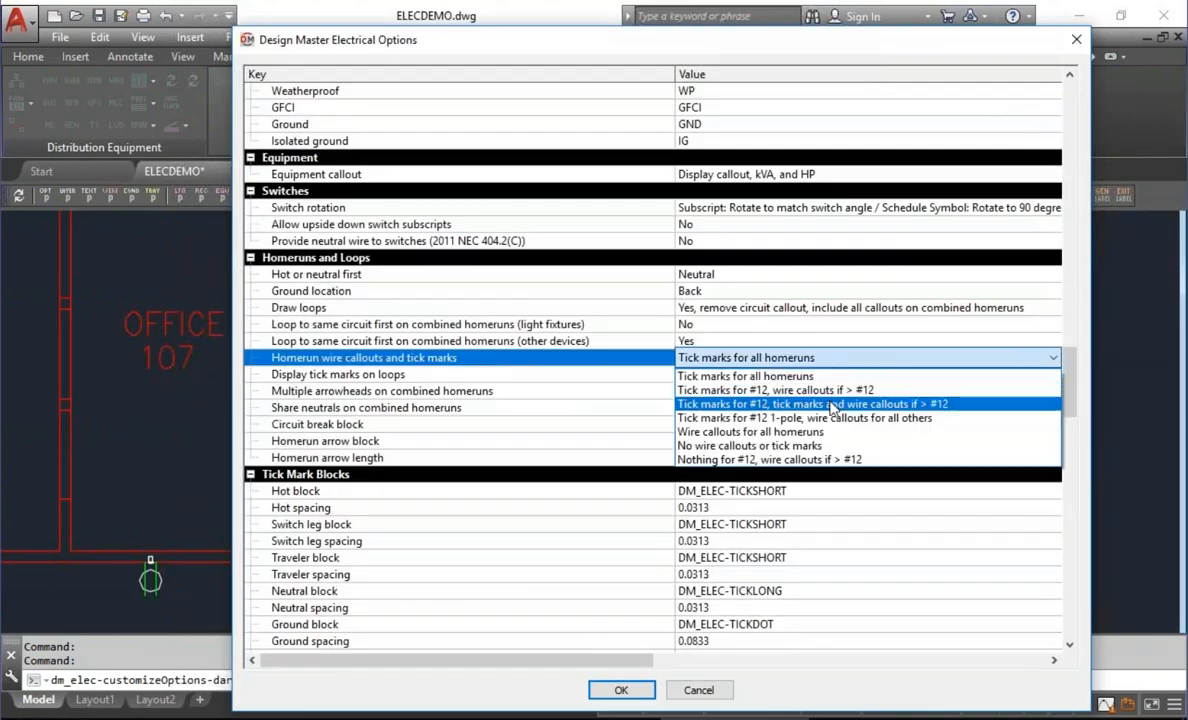
{"action": "left_click", "coordinate": [886, 404]}
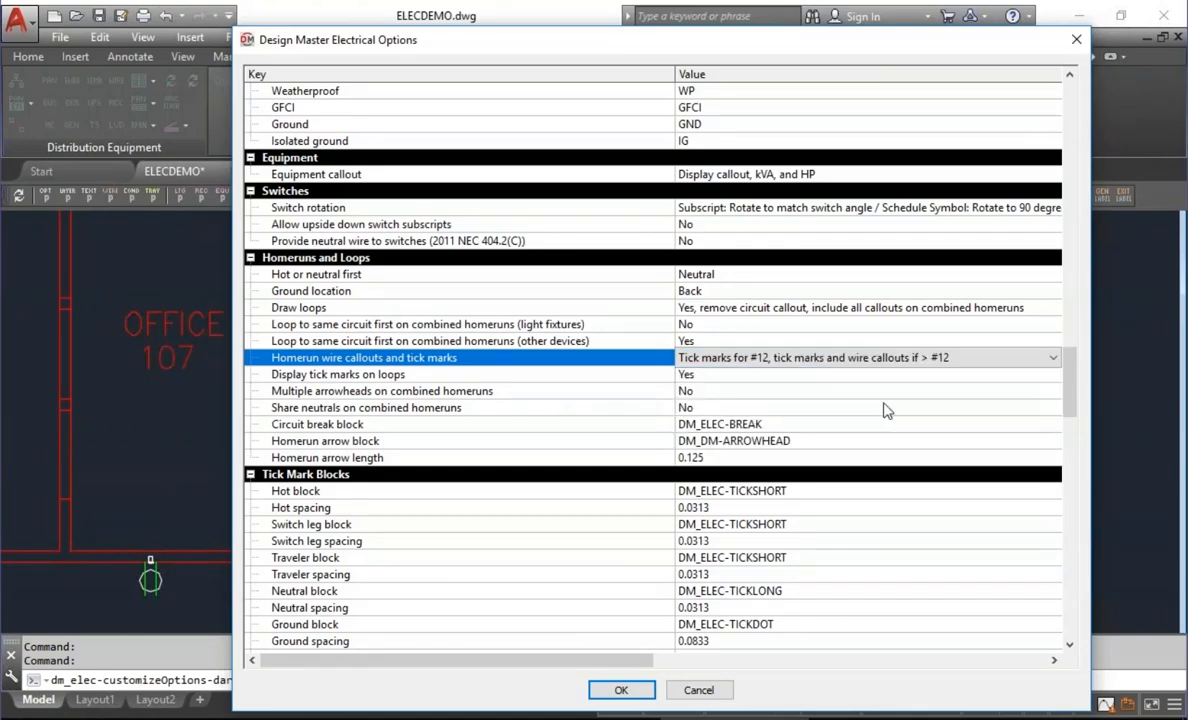
{"action": "left_click", "coordinate": [620, 689]}
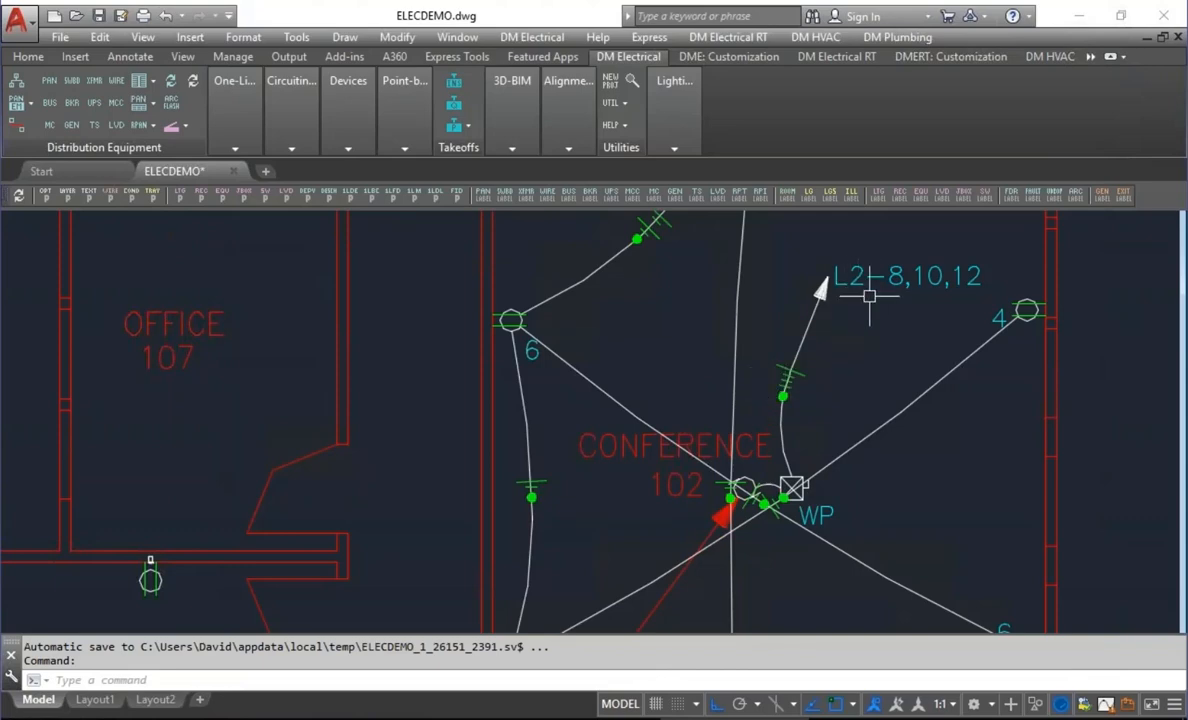
Redraw the L2-8,10,12 homerun from AHU-1 in Conference 102, pointing diagonally up toward the room's upper-right circuit 4 receptacle.
{"action": "left_click", "coordinate": [292, 132]}
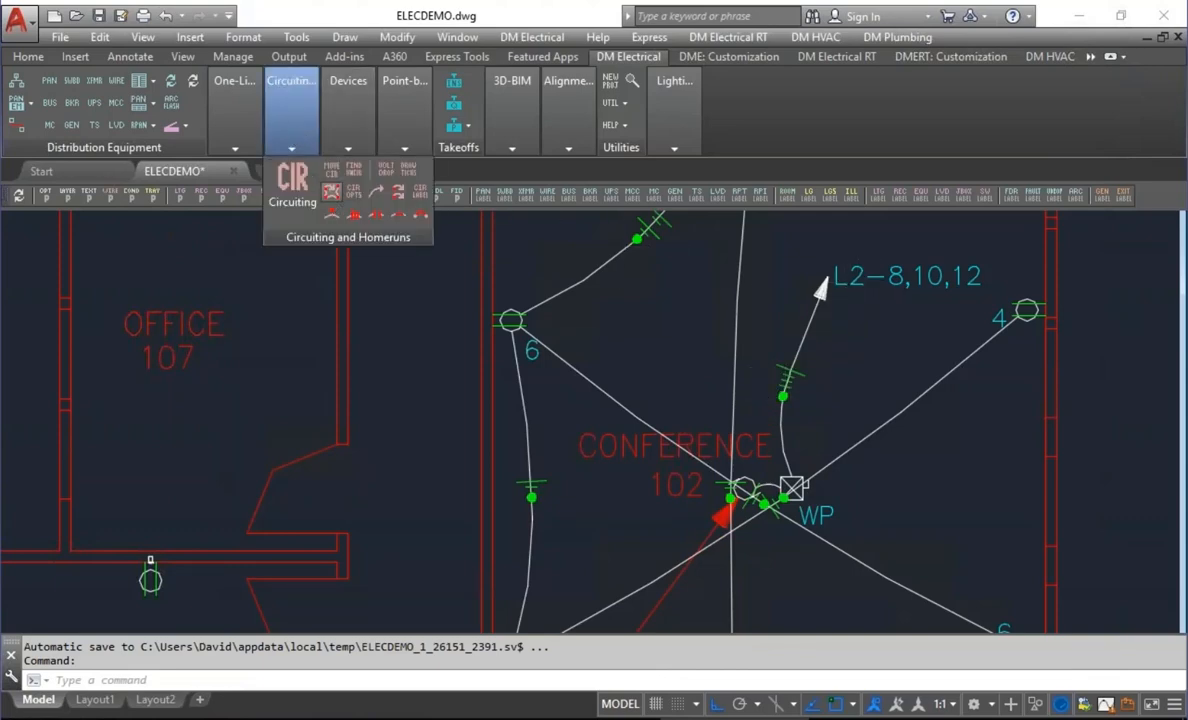
{"action": "left_click", "coordinate": [331, 191]}
{"action": "left_click", "coordinate": [790, 485]}
{"action": "key", "text": "Return"}
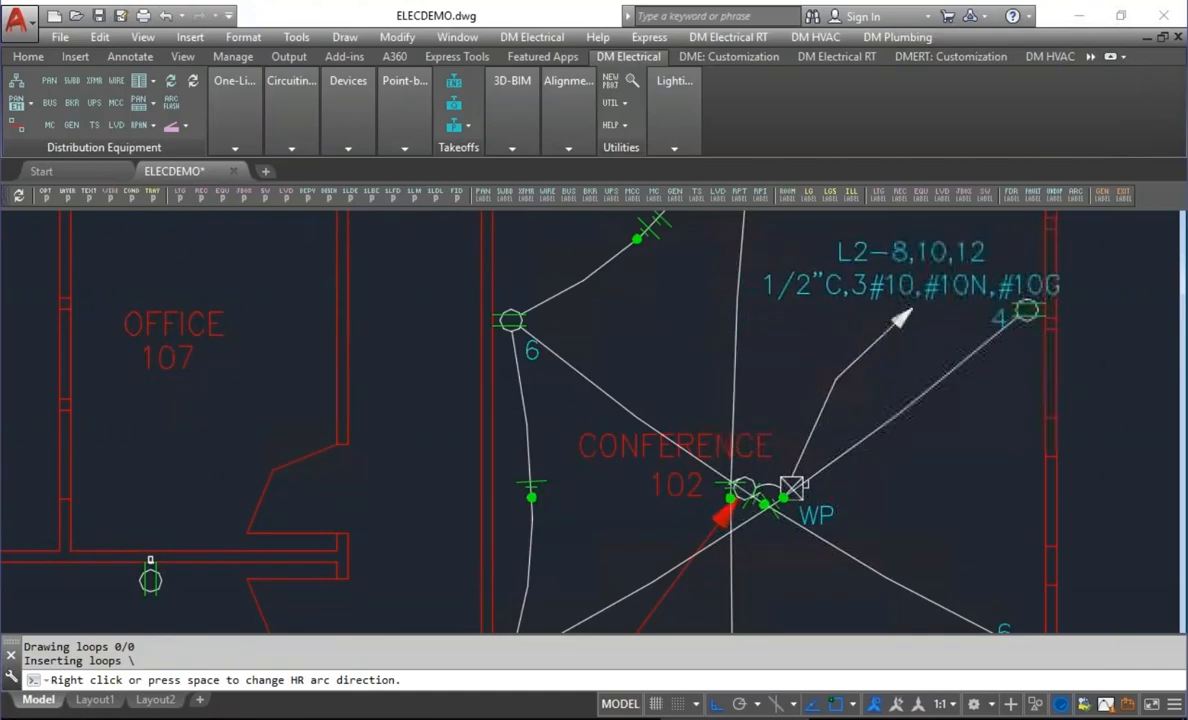
{"action": "left_click", "coordinate": [898, 298]}
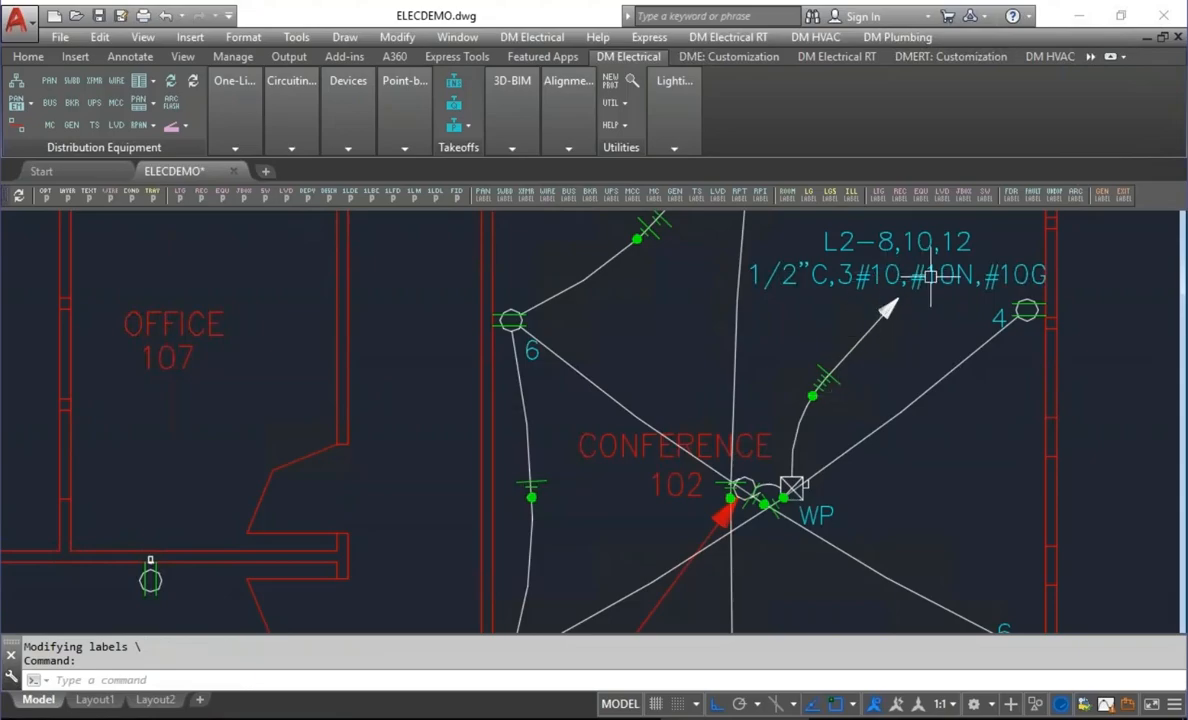
Set "Homerun wire callouts and tick marks" to "Tick marks for #12 1-pole, wire callouts for all others".
{"action": "left_click", "coordinate": [45, 197]}
{"action": "left_click_drag", "start_coordinate": [1071, 142], "coordinate": [1079, 412]}
{"action": "left_click", "coordinate": [880, 290]}
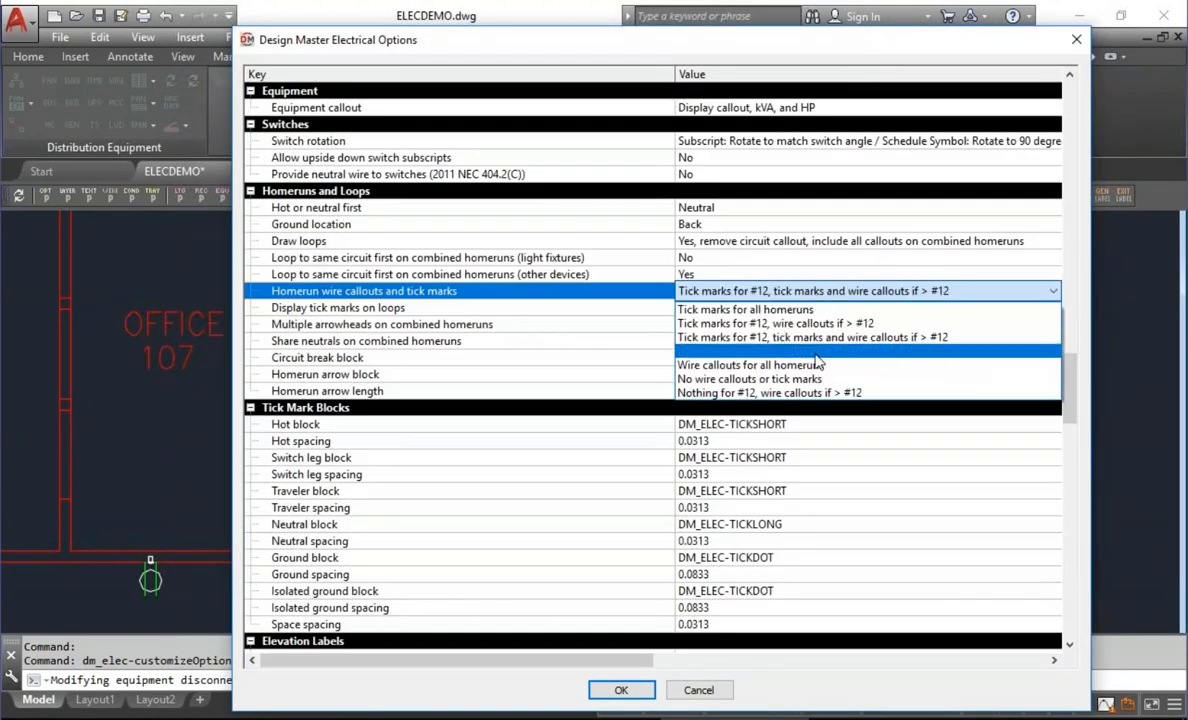
{"action": "left_click", "coordinate": [930, 352]}
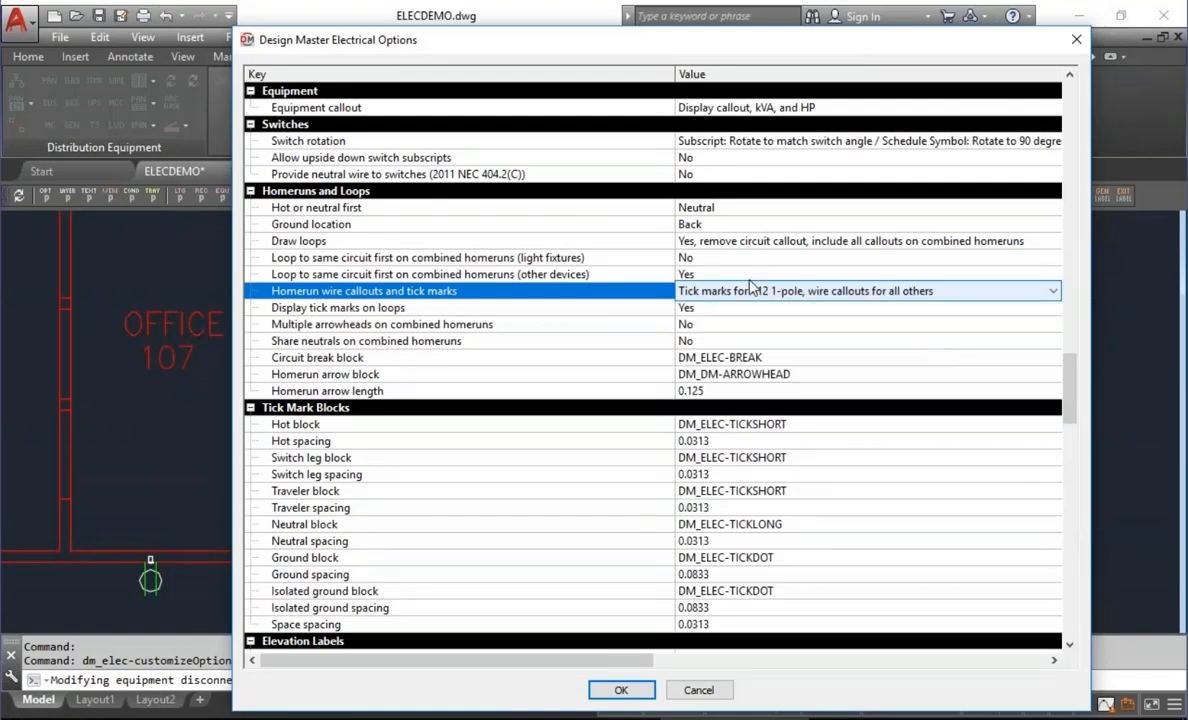
{"action": "left_click", "coordinate": [621, 690]}
Redraw the single-pole L2-14 homerun from the EF-1 equipment connection in Office 107.
{"action": "scroll", "coordinate": [583, 403], "scroll_direction": "down", "scroll_amount": 3}
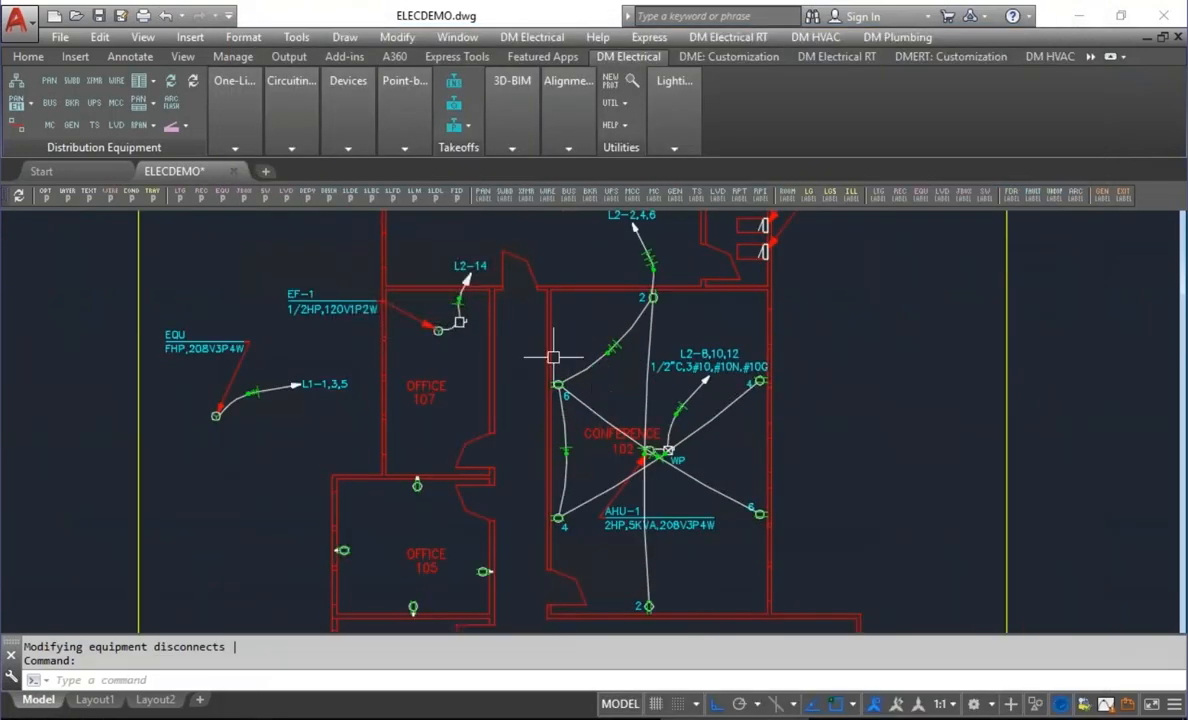
{"action": "middle_click_drag", "start_coordinate": [467, 337], "coordinate": [489, 394]}
{"action": "scroll", "coordinate": [489, 394], "scroll_direction": "up", "scroll_amount": 2}
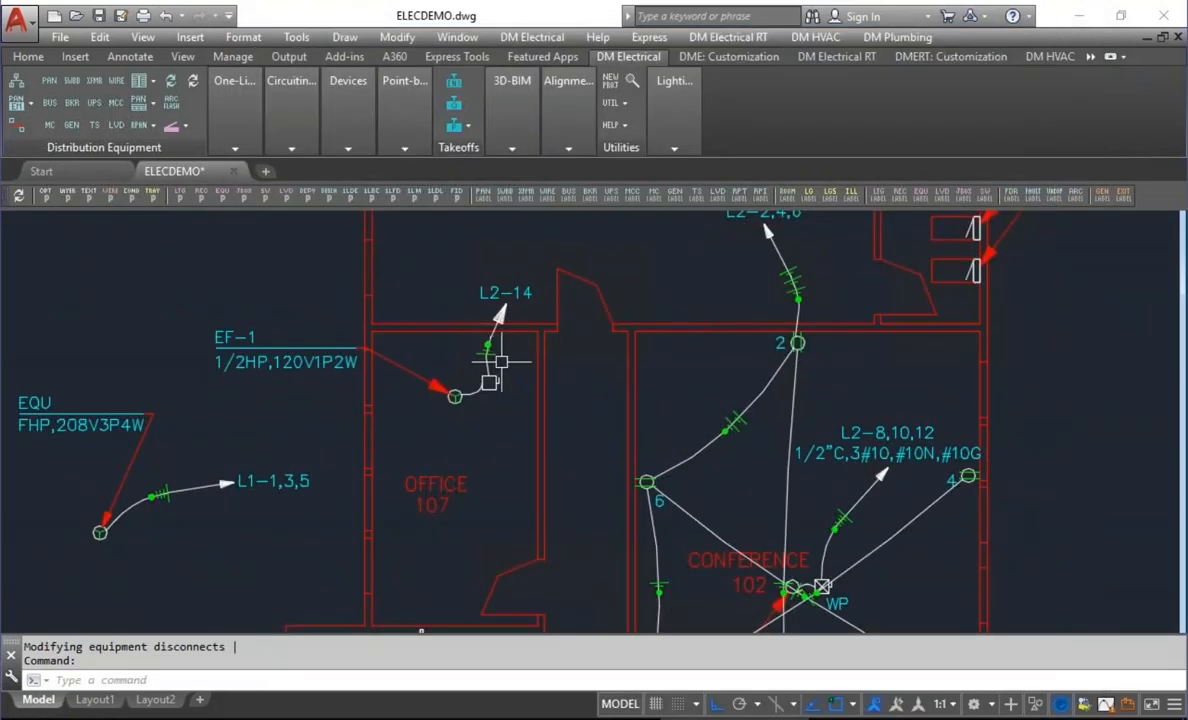
{"action": "left_click", "coordinate": [291, 147]}
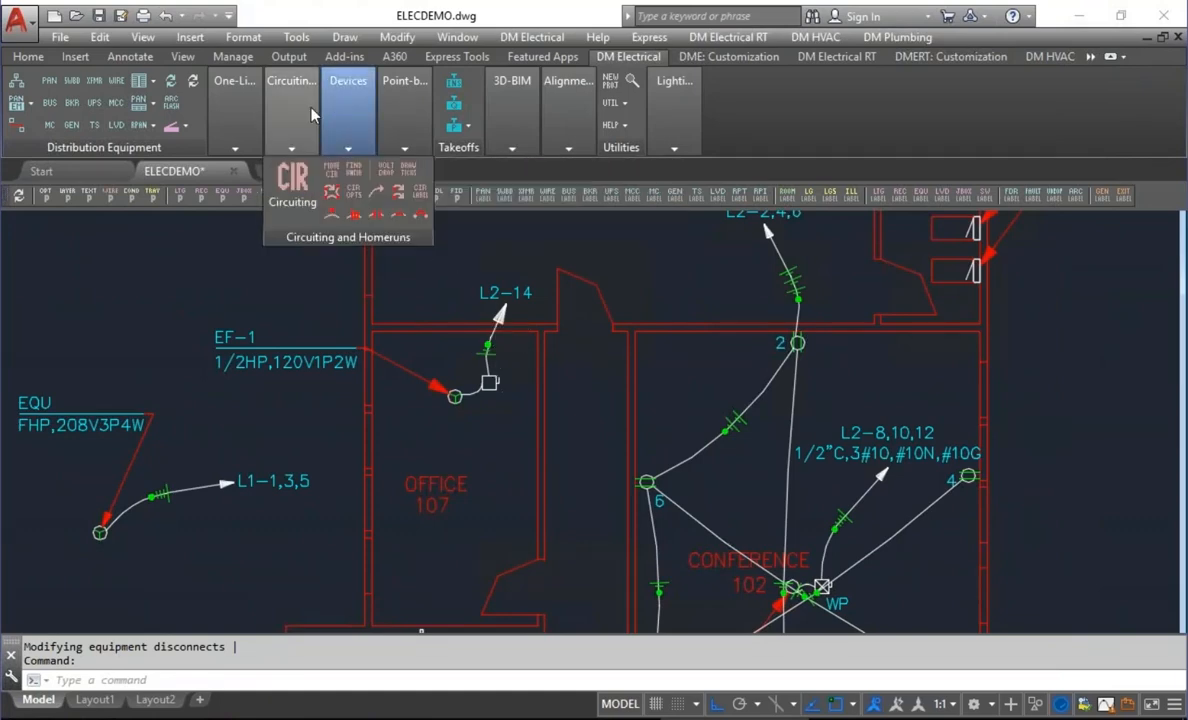
{"action": "left_click", "coordinate": [293, 183]}
{"action": "left_click", "coordinate": [448, 397]}
{"action": "key", "text": "Return"}
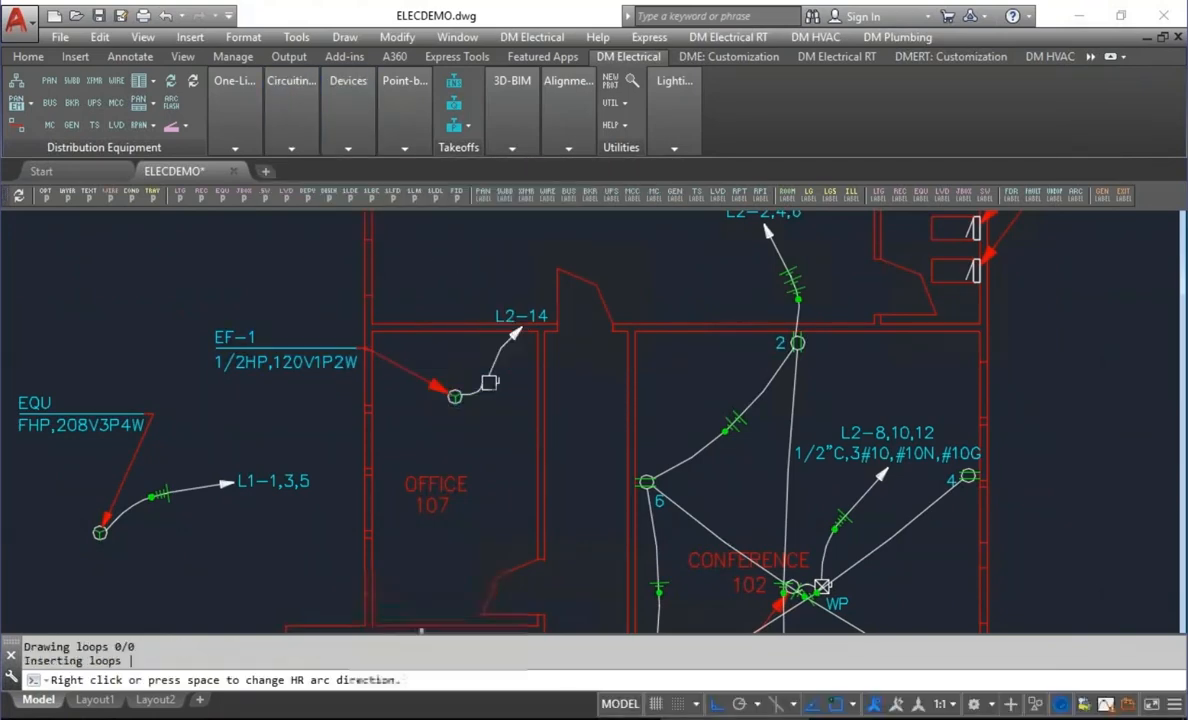
{"action": "key", "text": "Return"}
Redraw the three-pole L1-1,3,5 homerun from the EQU equipment connection, ending its arrow outside Office 107.
{"action": "middle_click_drag", "start_coordinate": [60, 532], "coordinate": [278, 459]}
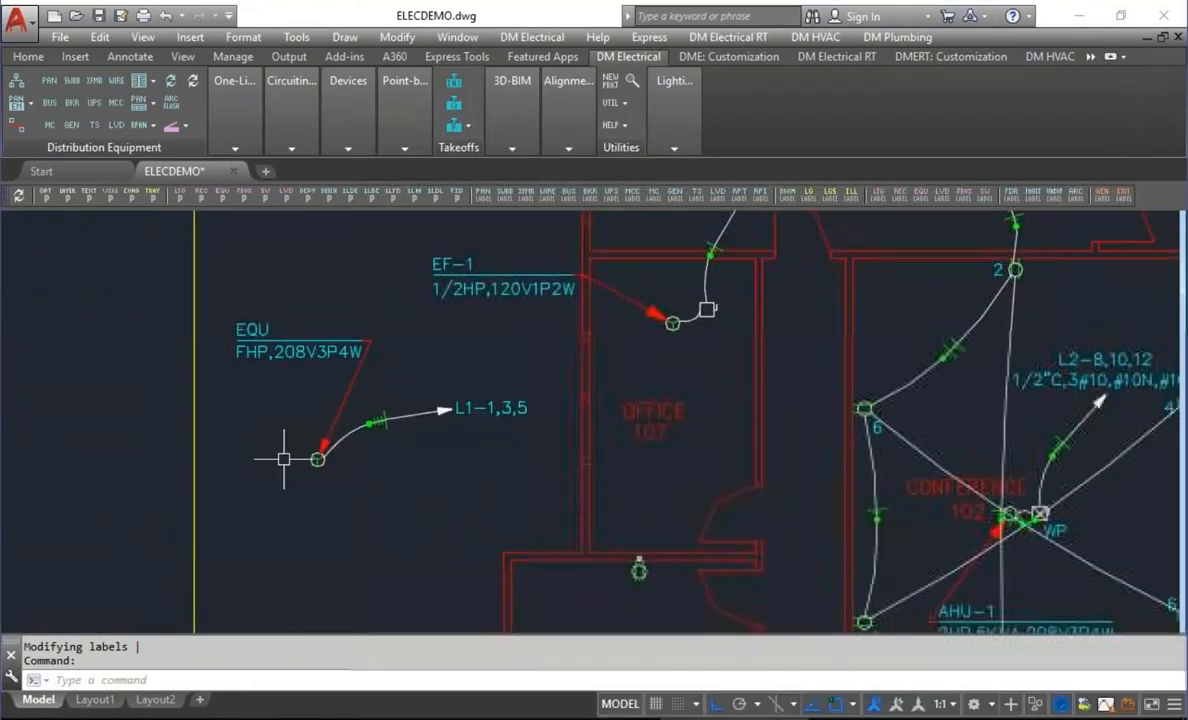
{"action": "key", "text": "Return"}
{"action": "left_click", "coordinate": [318, 458]}
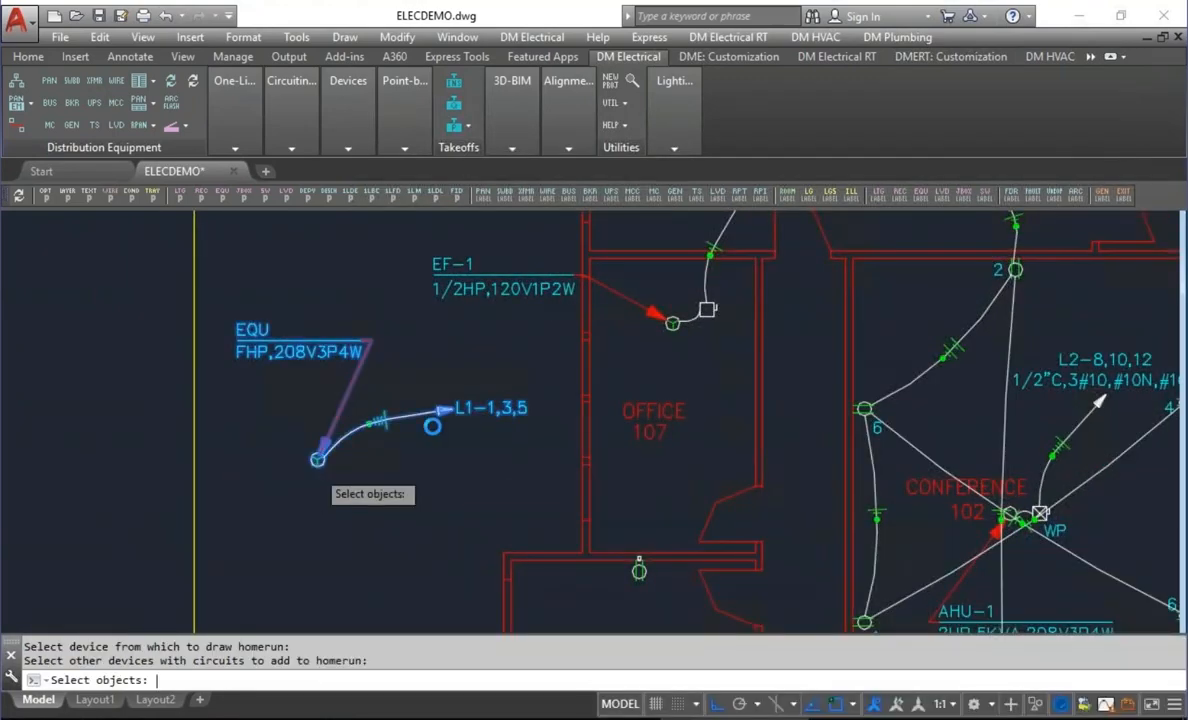
{"action": "key", "text": "Return"}
{"action": "left_click", "coordinate": [471, 382]}
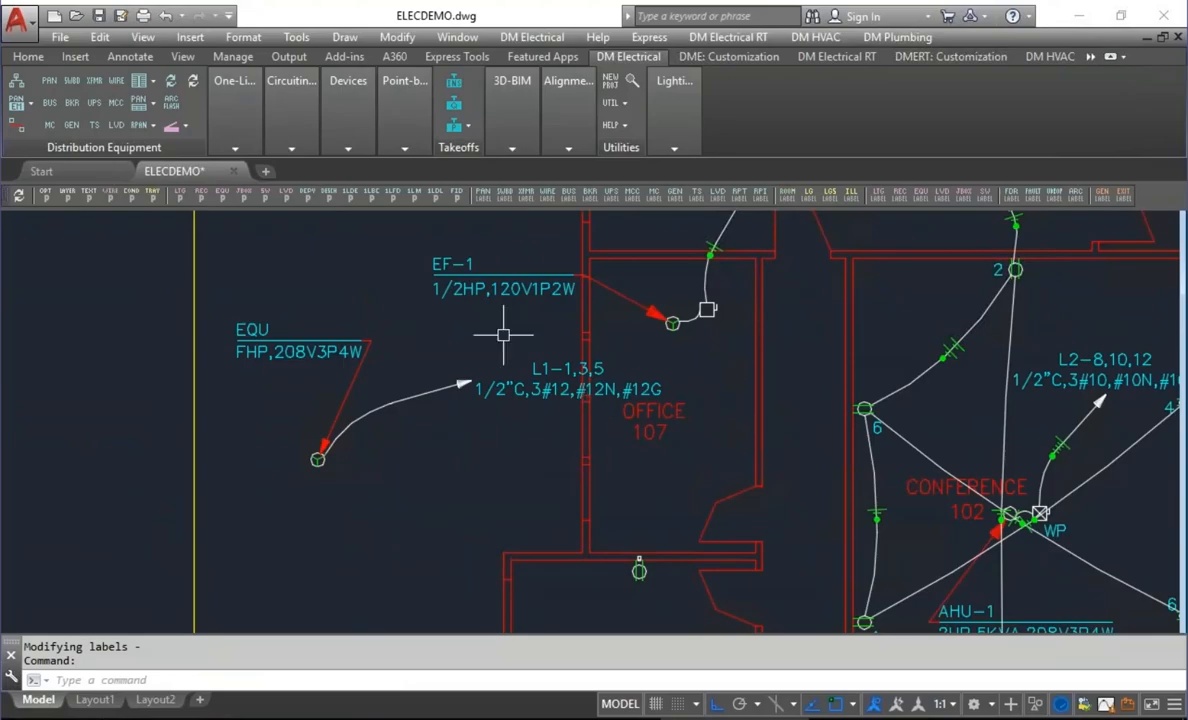
Set the "Homerun wire callouts and tick marks" project option to "Wire callouts for all homeruns".
{"action": "left_click", "coordinate": [45, 196]}
{"action": "left_click_drag", "start_coordinate": [1070, 146], "coordinate": [1071, 419]}
{"action": "left_click", "coordinate": [793, 293]}
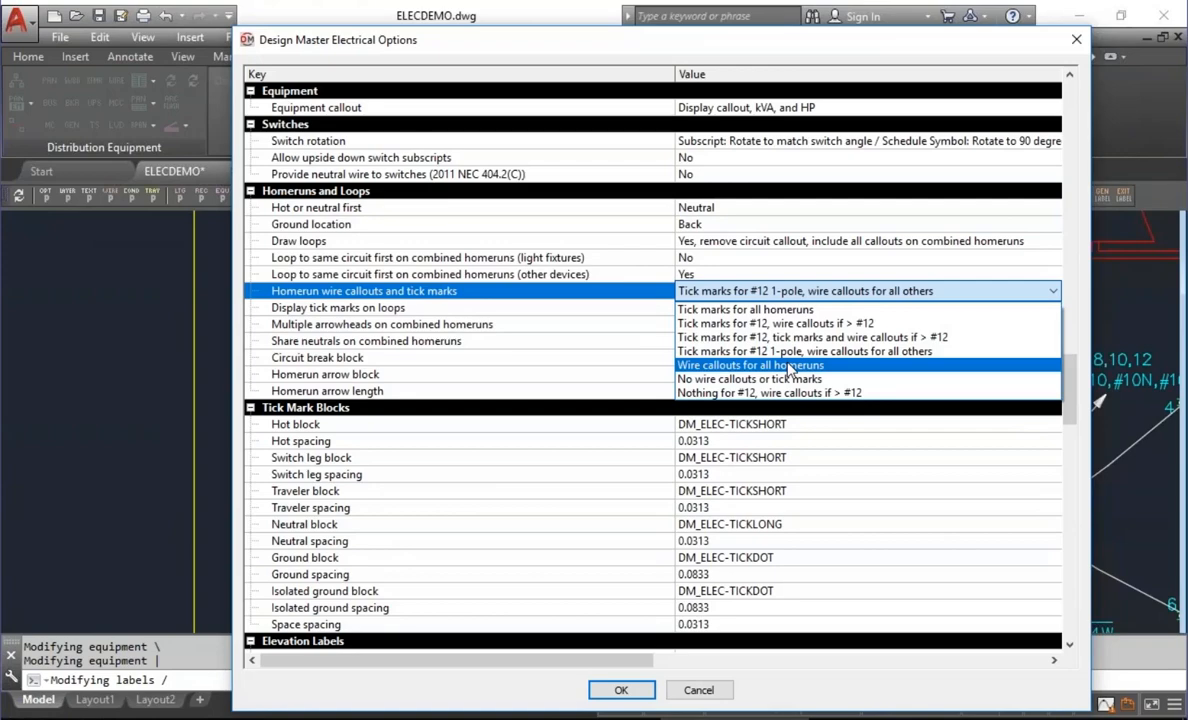
{"action": "left_click", "coordinate": [790, 366]}
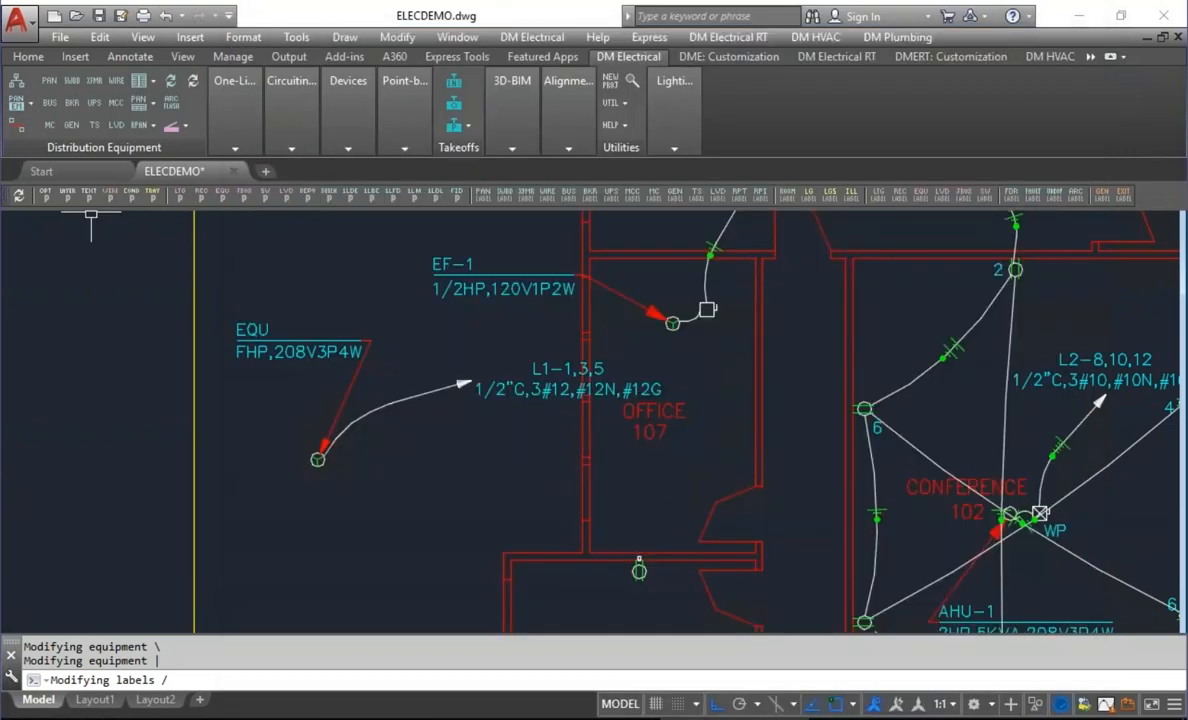
Redraw the L2-14 homerun from EF-1 with its arrow pointing up into Office 104.
{"action": "middle_click_drag", "start_coordinate": [687, 348], "coordinate": [591, 453]}
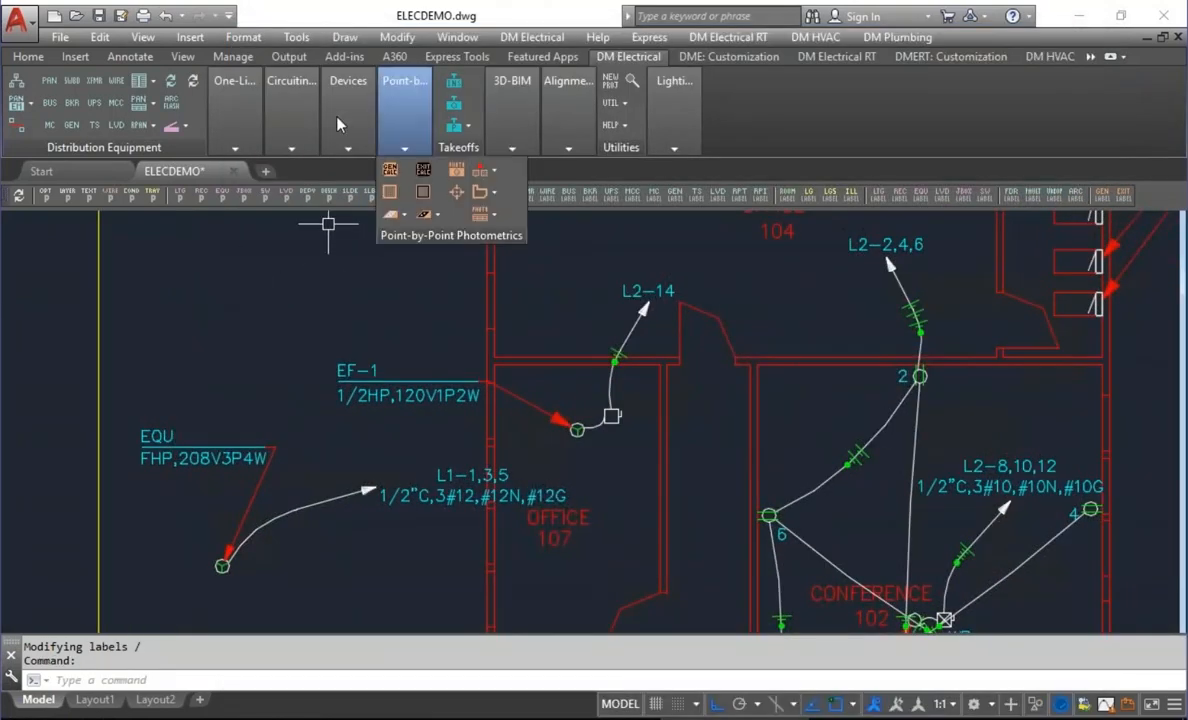
{"action": "mouse_move", "coordinate": [291, 100]}
{"action": "left_click", "coordinate": [292, 180]}
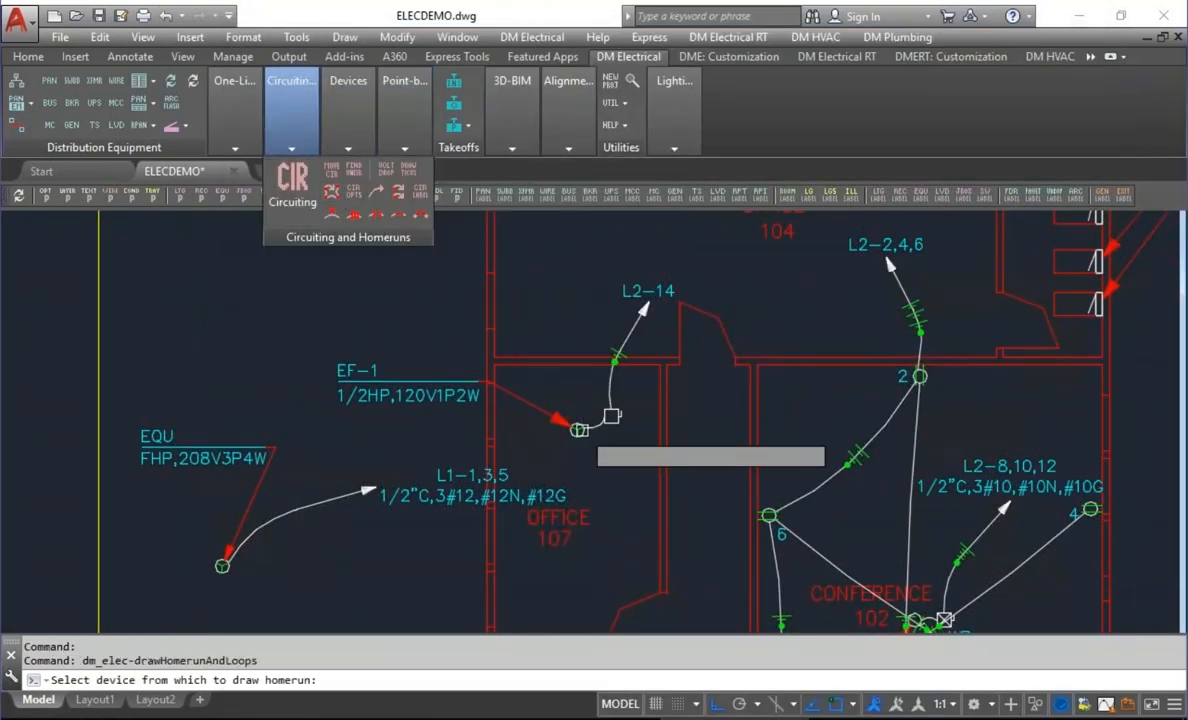
{"action": "left_click", "coordinate": [575, 425]}
{"action": "key", "text": "Return"}
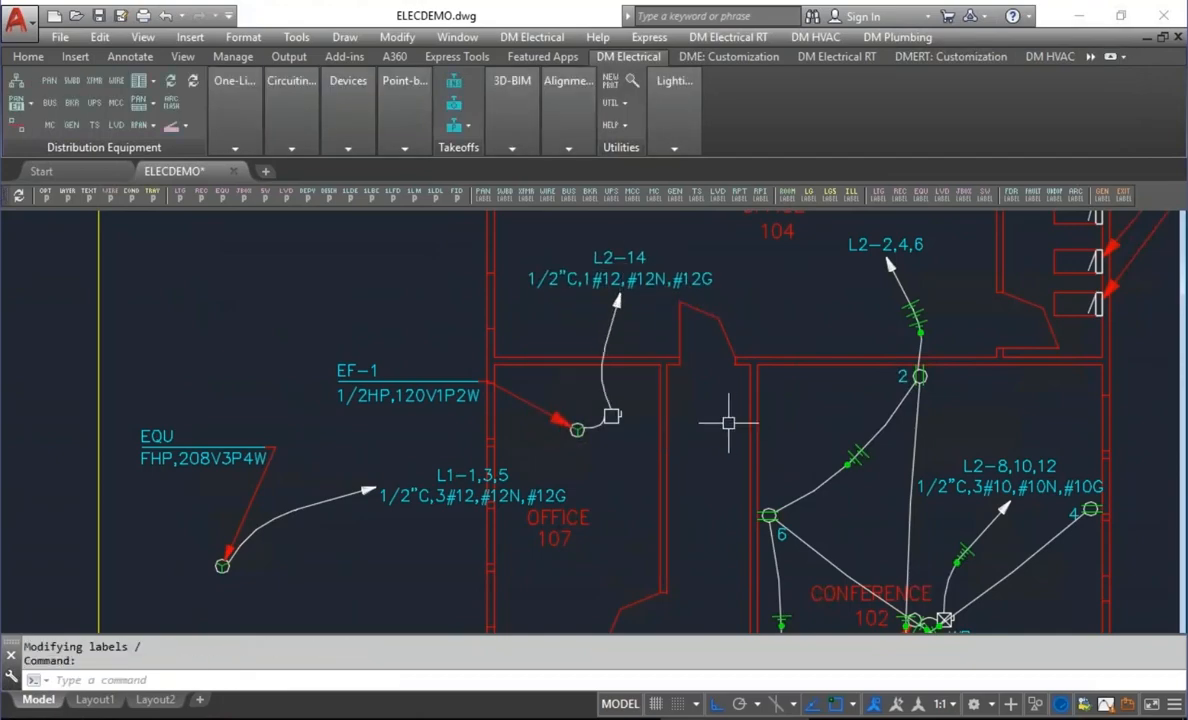
Redraw the combined L2-2,4,6 homerun from Conference 102's upper circuit 2 receptacle, adding the circuit 4 and 6 receptacles on the right wall.
{"action": "middle_click_drag", "start_coordinate": [766, 413], "coordinate": [642, 372]}
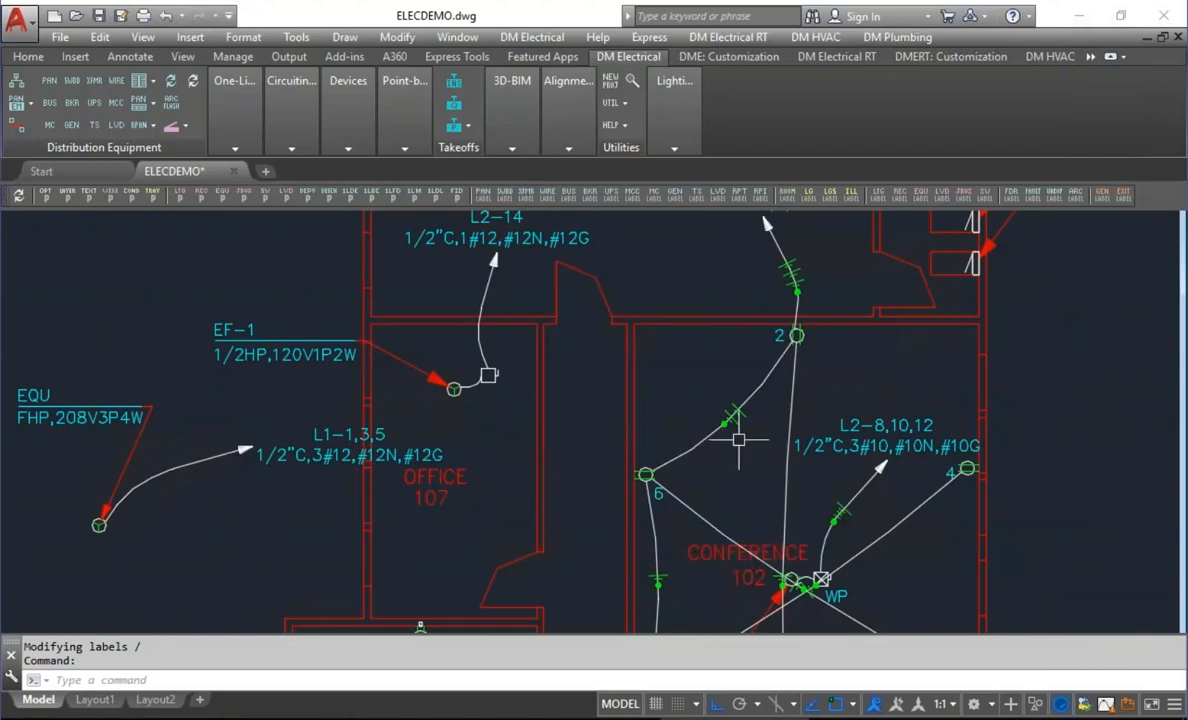
{"action": "middle_click_drag", "start_coordinate": [745, 424], "coordinate": [737, 486]}
{"action": "key", "text": "Return"}
{"action": "left_click", "coordinate": [796, 399]}
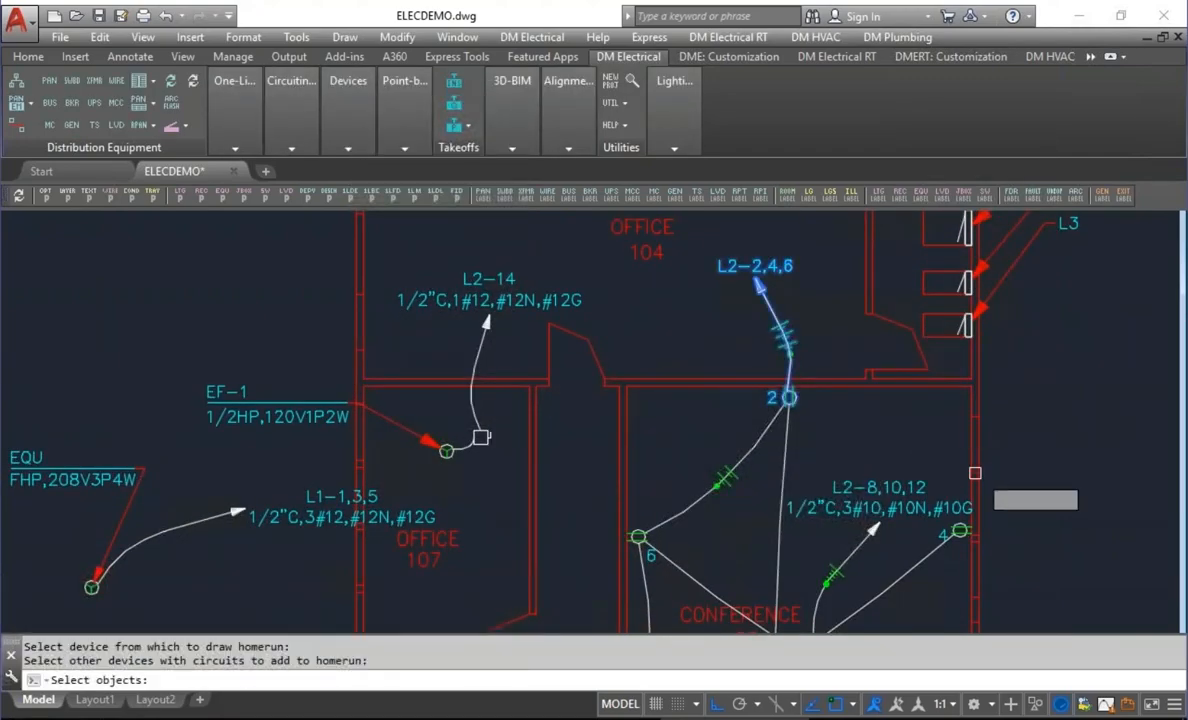
{"action": "middle_click_drag", "start_coordinate": [967, 530], "coordinate": [975, 452]}
{"action": "left_click", "coordinate": [970, 452]}
{"action": "middle_click_drag", "start_coordinate": [1054, 519], "coordinate": [1049, 288]}
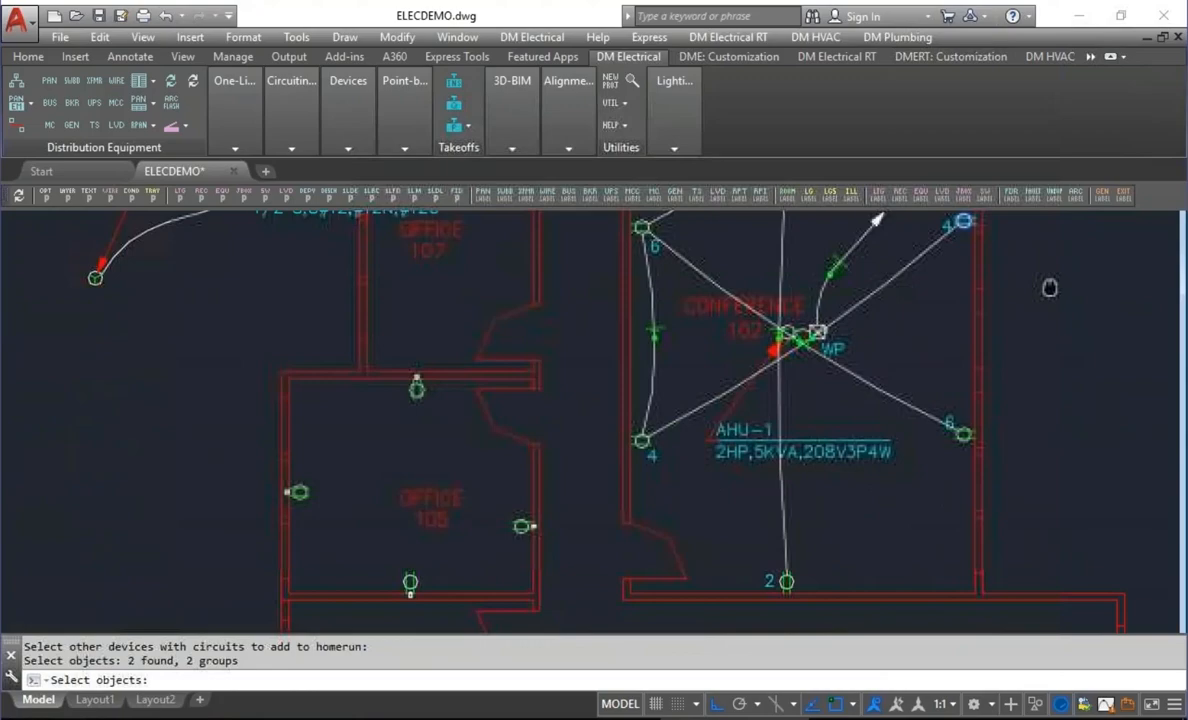
{"action": "left_click", "coordinate": [962, 438]}
{"action": "key", "text": "Return"}
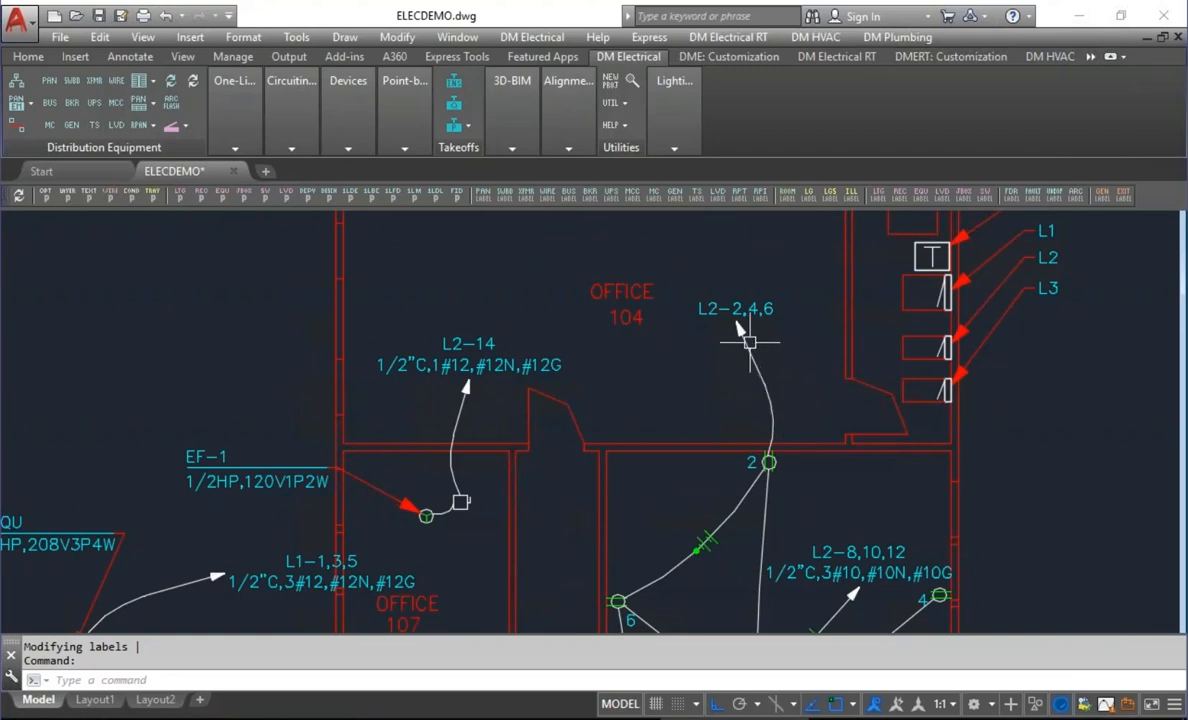
{"action": "left_click", "coordinate": [779, 404]}
{"action": "mouse_move", "coordinate": [757, 310]}
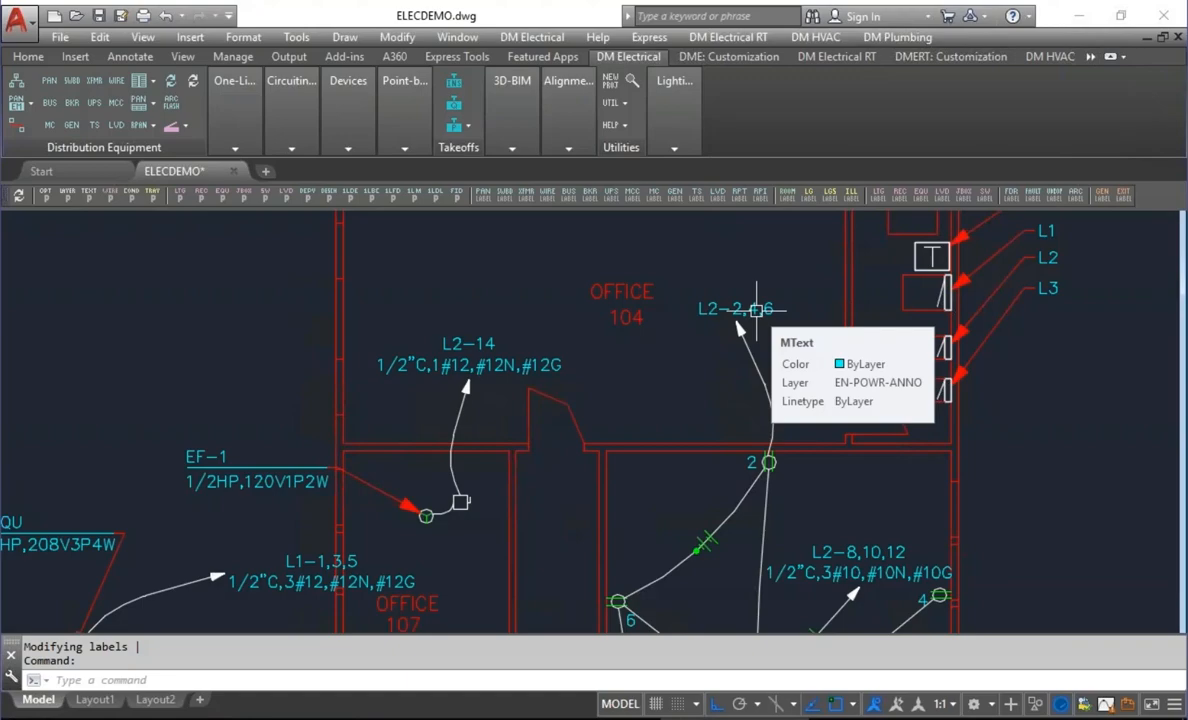
Set the "Homerun wire callouts and tick marks" project option to "No wire callouts or tick marks".
{"action": "left_click", "coordinate": [44, 193]}
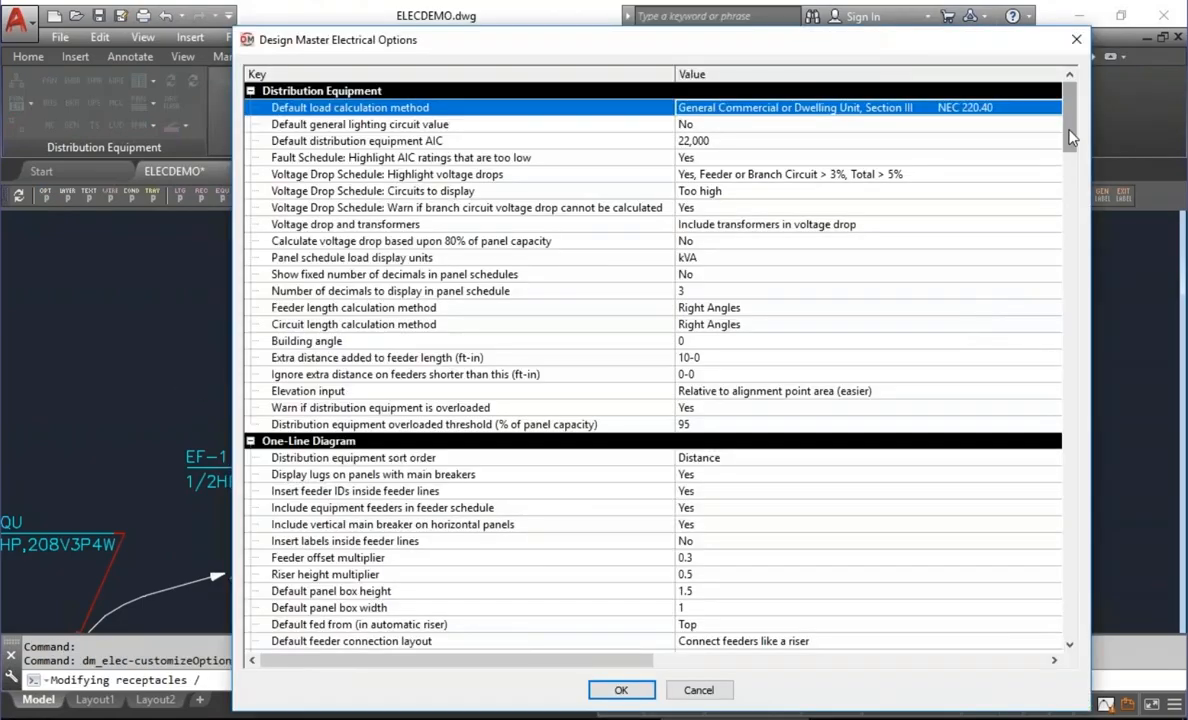
{"action": "left_click_drag", "start_coordinate": [1071, 137], "coordinate": [1071, 392]}
{"action": "left_click", "coordinate": [790, 424]}
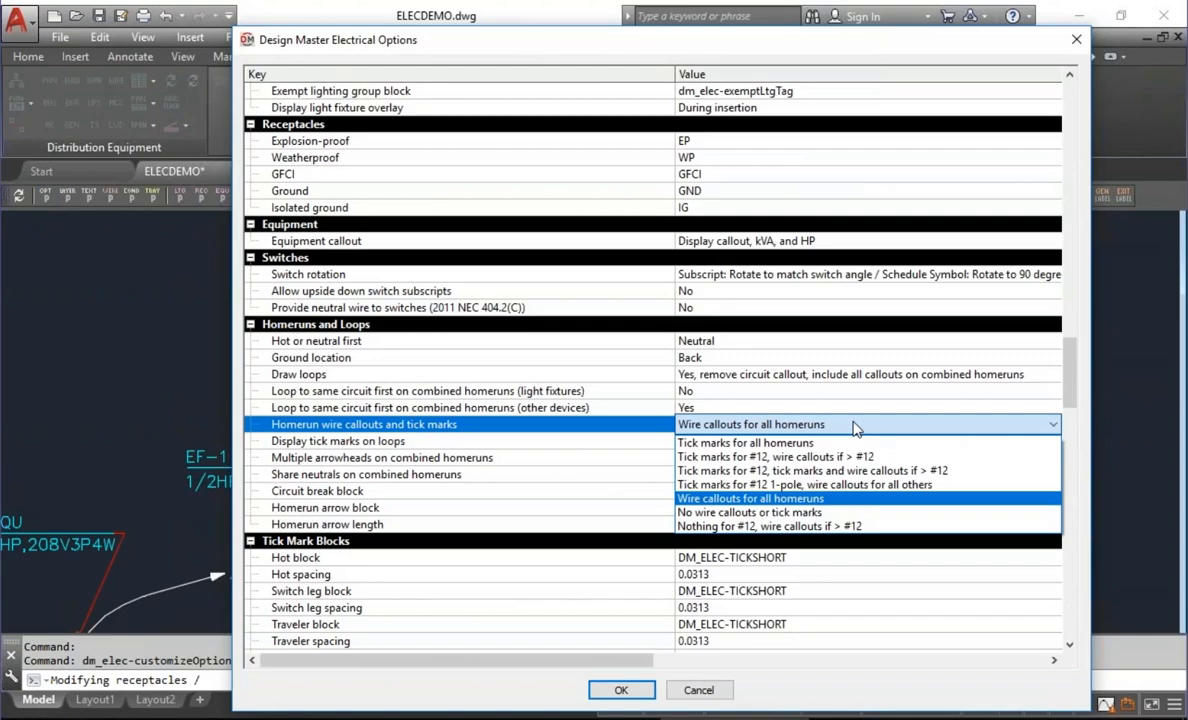
{"action": "left_click", "coordinate": [776, 513]}
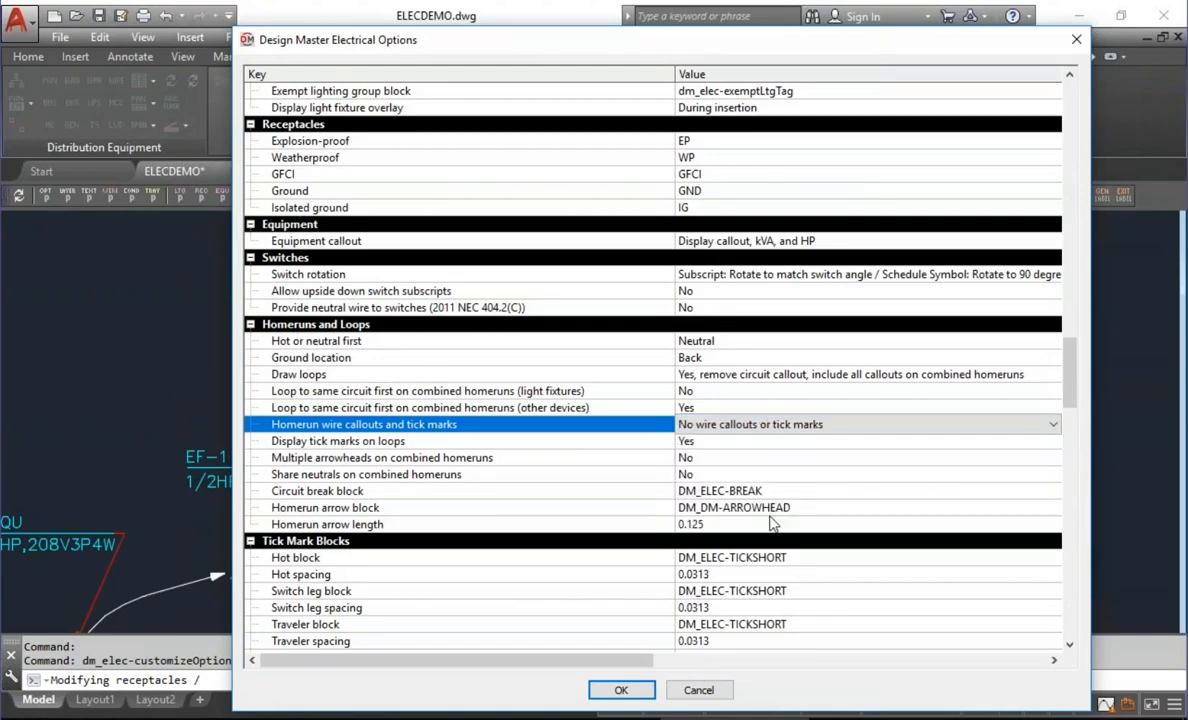
{"action": "left_click", "coordinate": [618, 690]}
Redraw the L2-14 homerun from EF-1's disconnect with its arrow pointing up into Office 104.
{"action": "middle_click_drag", "start_coordinate": [342, 448], "coordinate": [505, 341]}
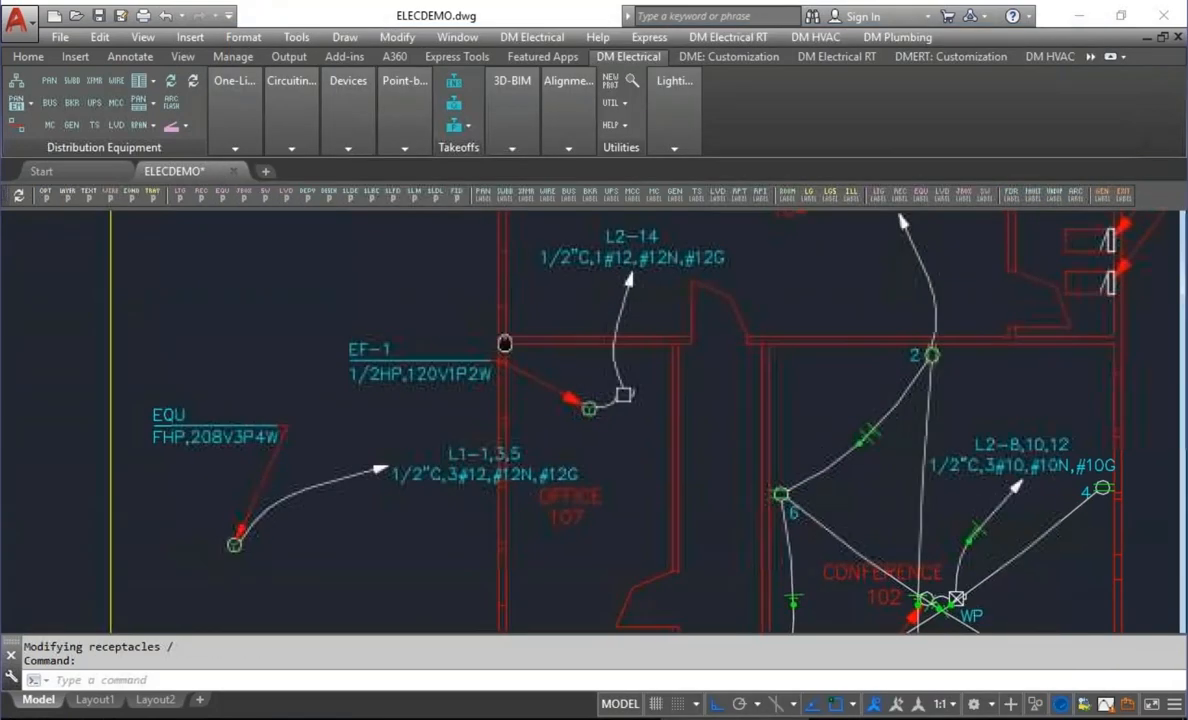
{"action": "mouse_move", "coordinate": [293, 119]}
{"action": "left_click", "coordinate": [331, 194]}
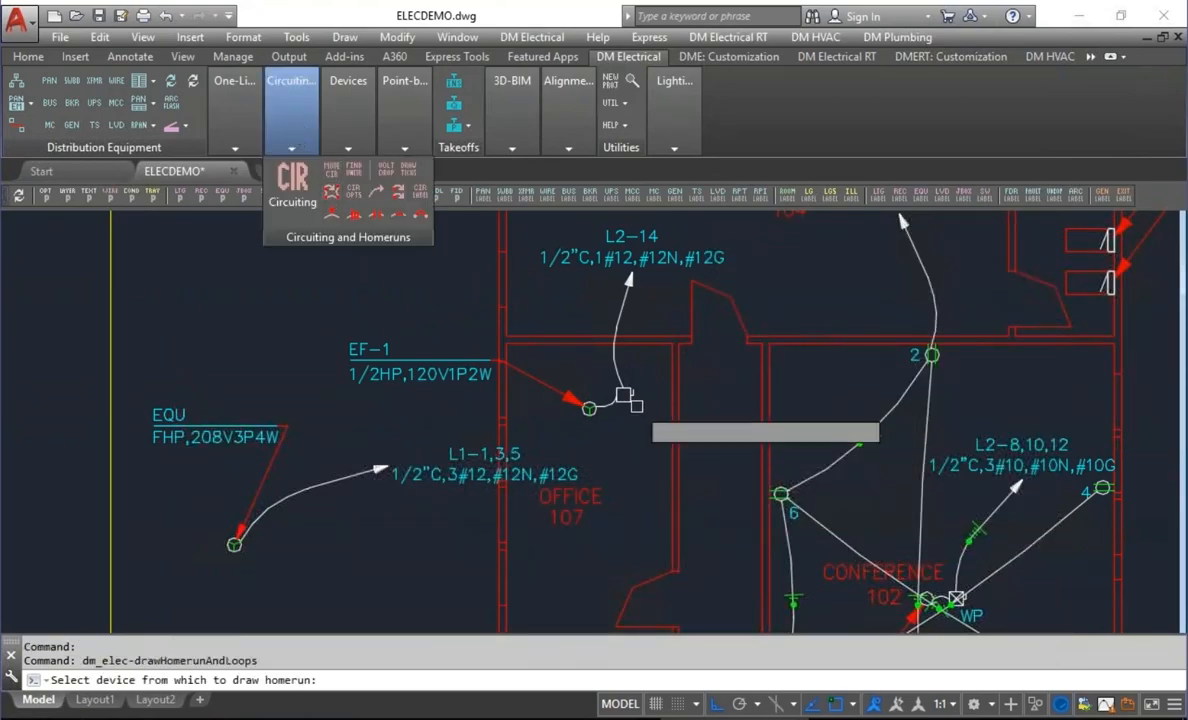
{"action": "left_click", "coordinate": [624, 396]}
{"action": "key", "text": "Return"}
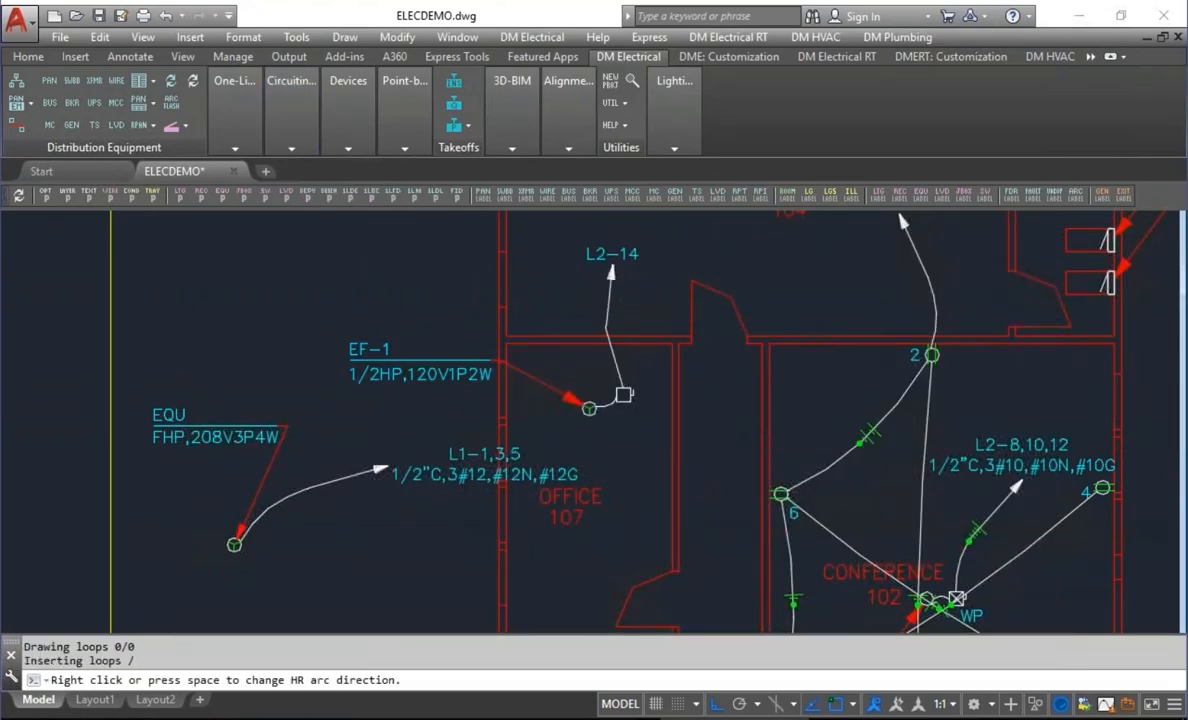
{"action": "left_click", "coordinate": [612, 264]}
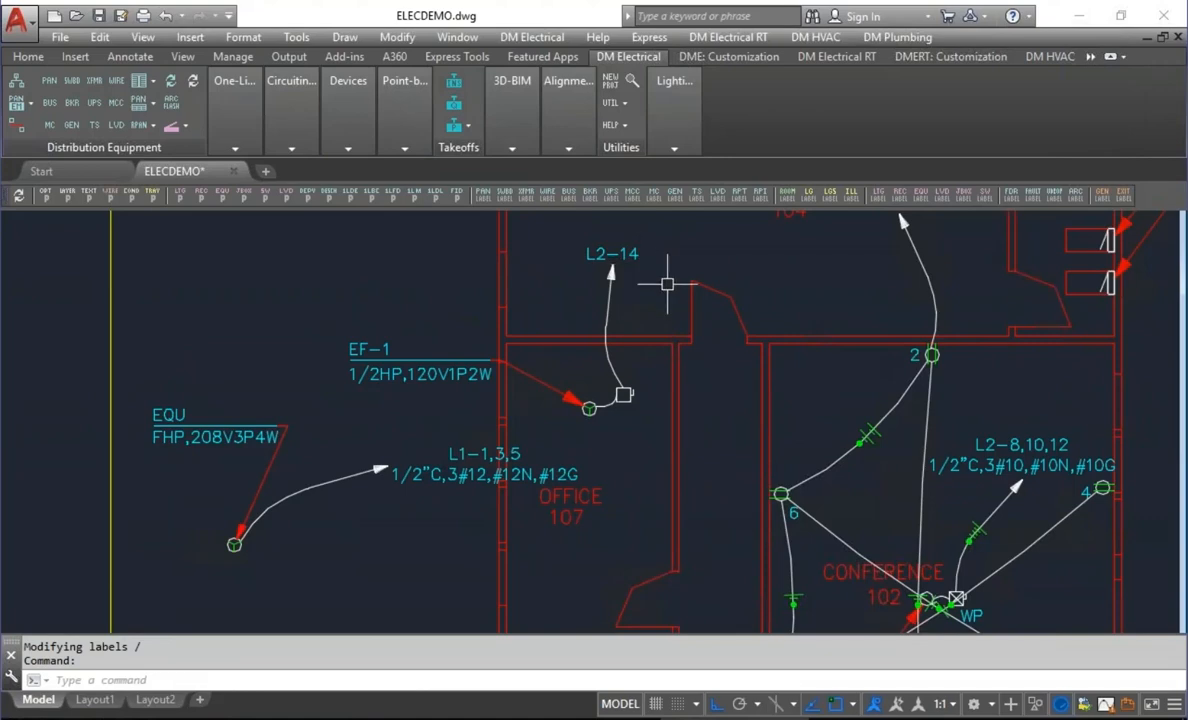
Redraw the three-pole L1-1,3,5 homerun from the EQU equipment connection, ending its arrow short of Office 107's outer wall.
{"action": "key", "text": "Return"}
{"action": "left_click", "coordinate": [234, 544]}
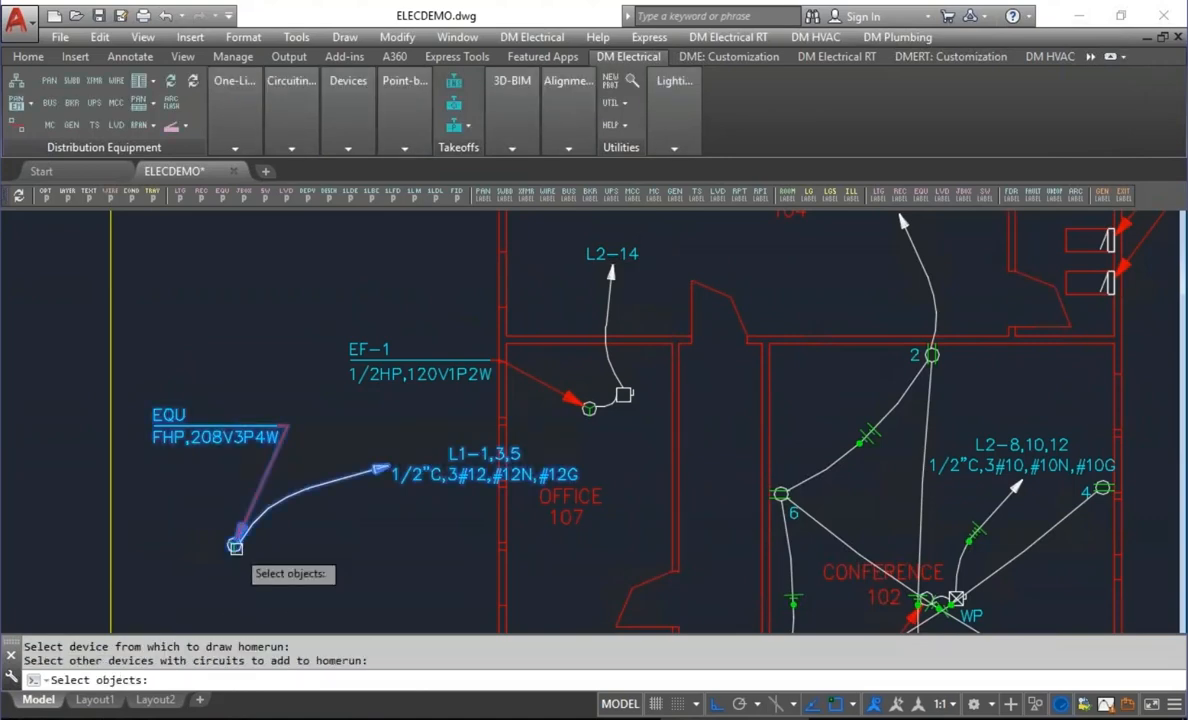
{"action": "key", "text": "Return"}
{"action": "left_click", "coordinate": [373, 463]}
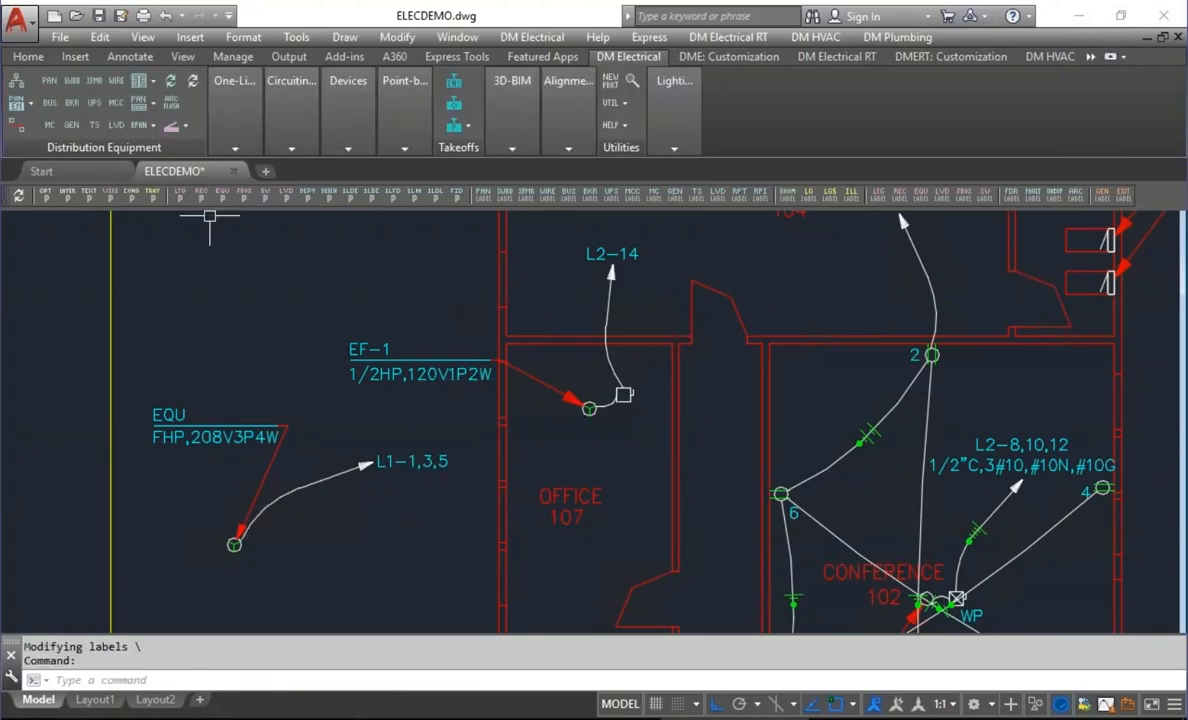
Set the "Homerun wire callouts and tick marks" project option to "Nothing for #12, wire callouts if > #12".
{"action": "left_click", "coordinate": [50, 197]}
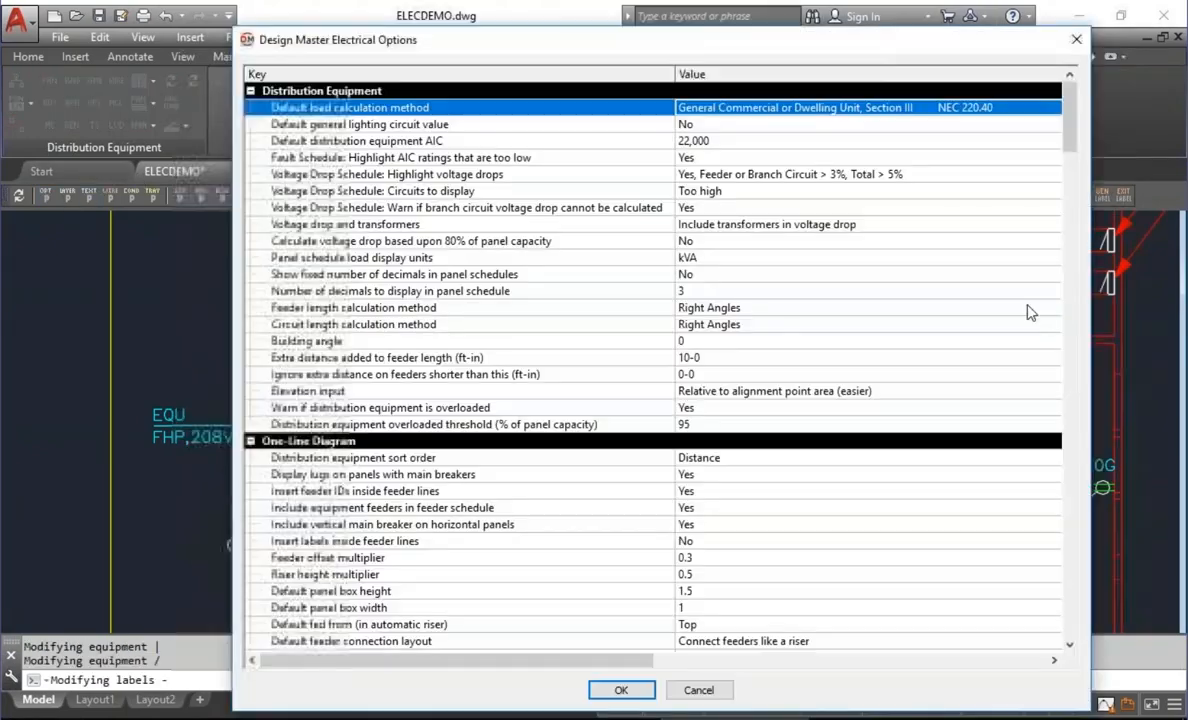
{"action": "left_click_drag", "start_coordinate": [1069, 110], "coordinate": [1077, 384]}
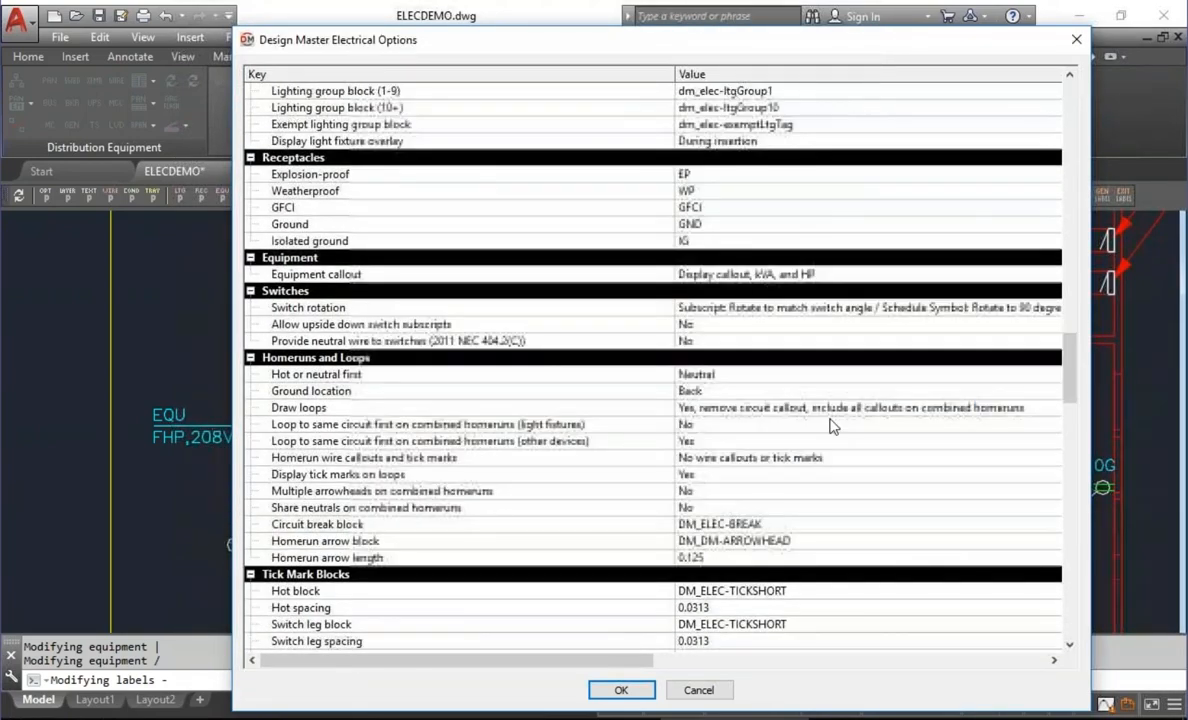
{"action": "double_click", "coordinate": [798, 458]}
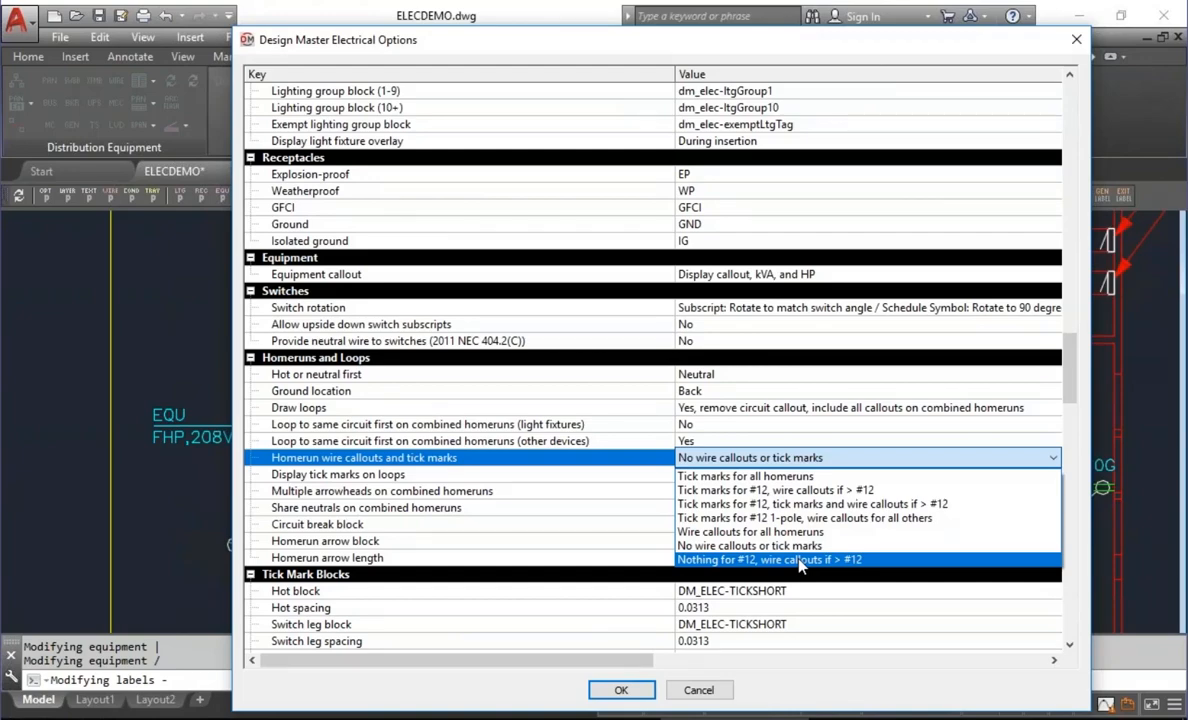
{"action": "left_click", "coordinate": [800, 560]}
{"action": "left_click", "coordinate": [621, 690]}
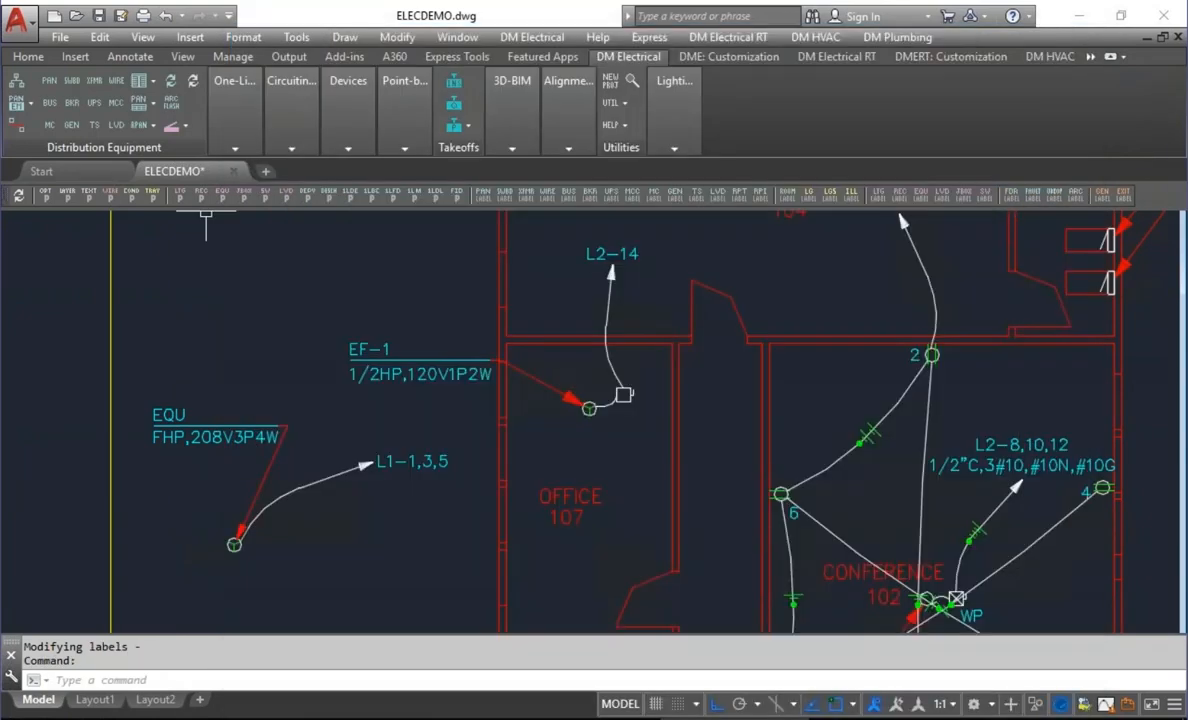
Redraw the EQU connection's L1-1,3,5 homerun with the new callout setting, pointing its arrow toward Office 107.
{"action": "mouse_move", "coordinate": [288, 110]}
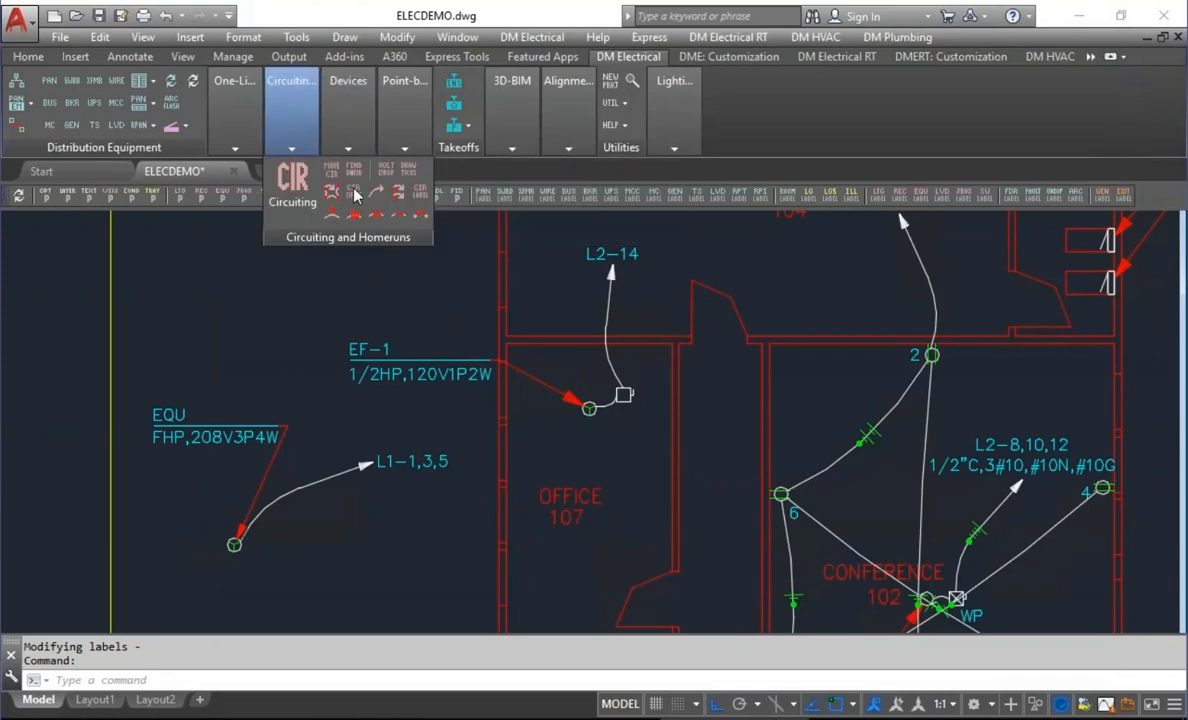
{"action": "left_click", "coordinate": [331, 191]}
{"action": "left_click", "coordinate": [234, 544]}
{"action": "key", "text": "Return"}
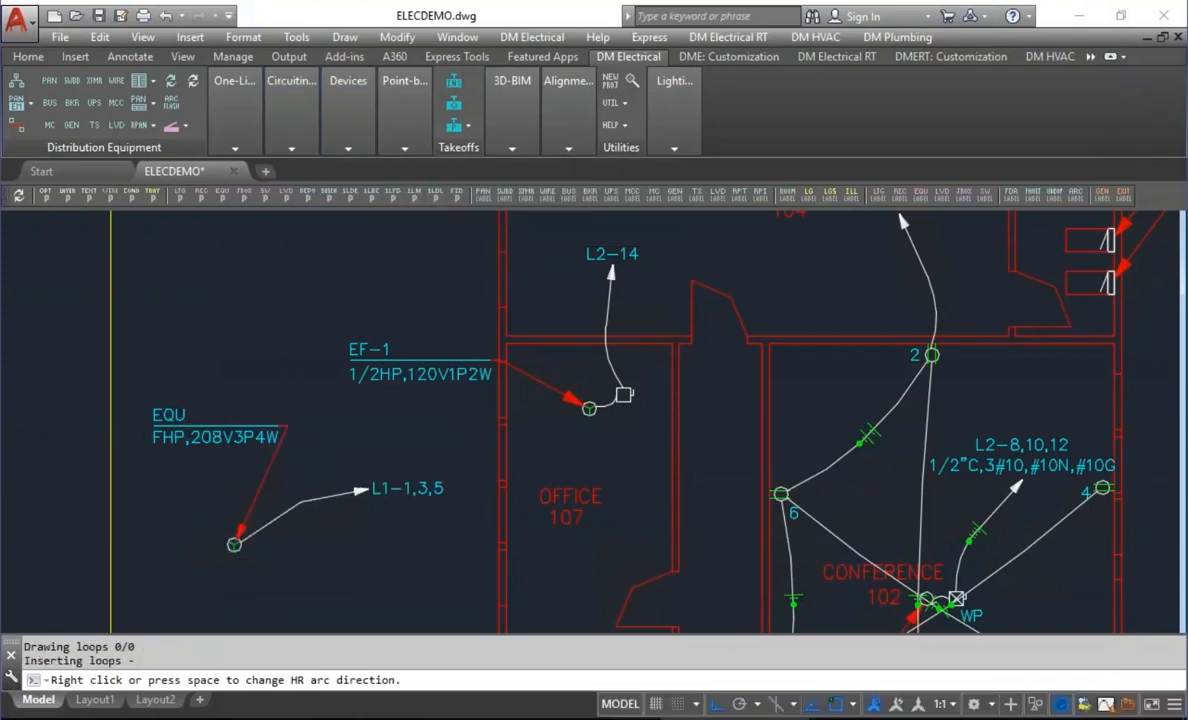
{"action": "left_click", "coordinate": [381, 446]}
Redraw the L2-8,10,12 homerun from the equipment in Conference 102, extending its arrow up toward the room's upper right.
{"action": "middle_click_drag", "start_coordinate": [880, 485], "coordinate": [778, 440]}
{"action": "key", "text": "Return"}
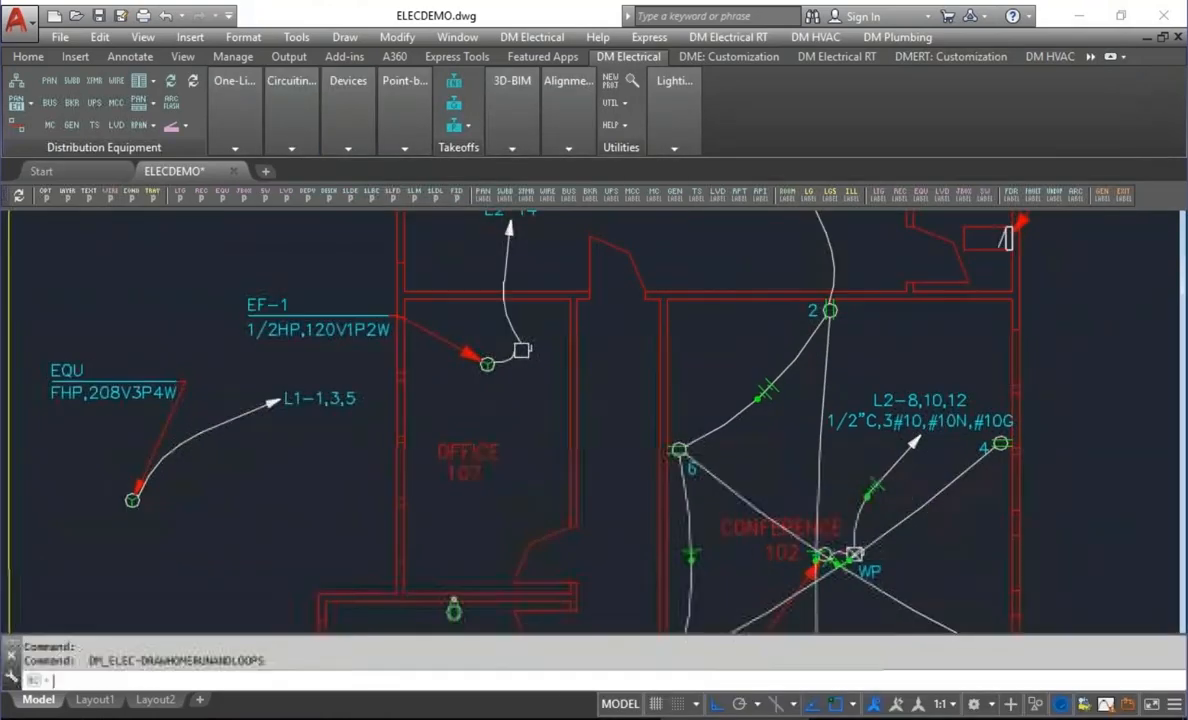
{"action": "left_click", "coordinate": [825, 554]}
{"action": "key", "text": "Return"}
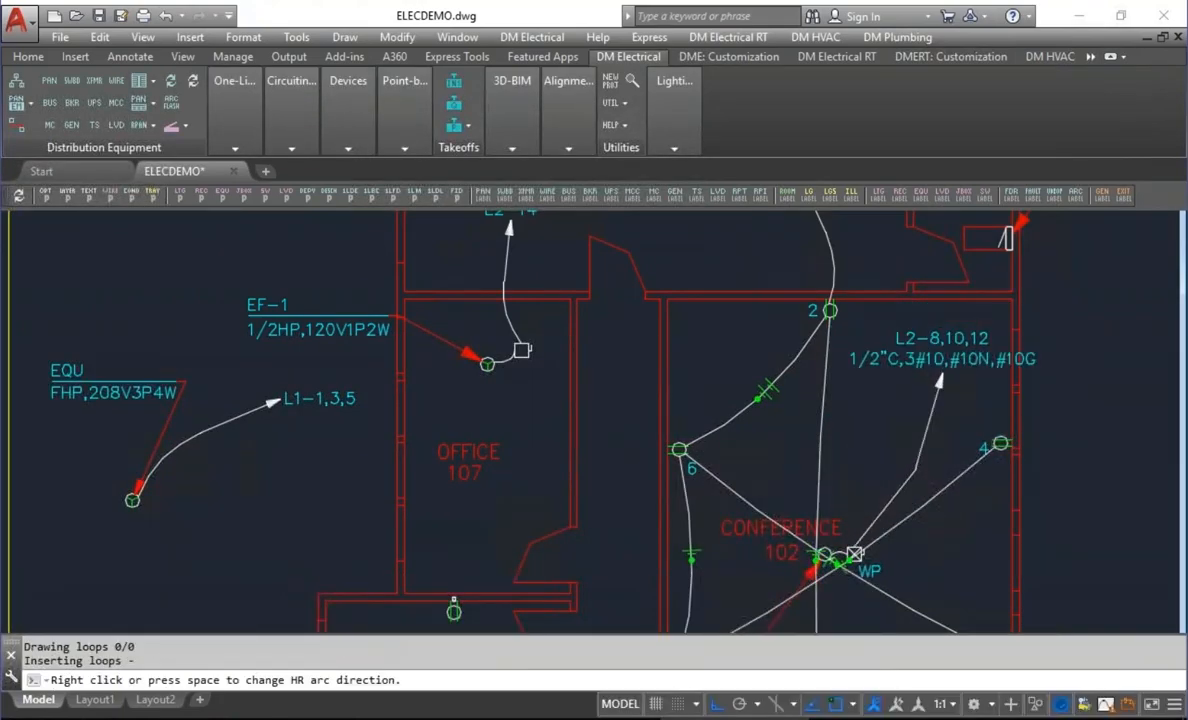
{"action": "left_click", "coordinate": [939, 377]}
{"action": "middle_click_drag", "start_coordinate": [943, 350], "coordinate": [944, 428]}
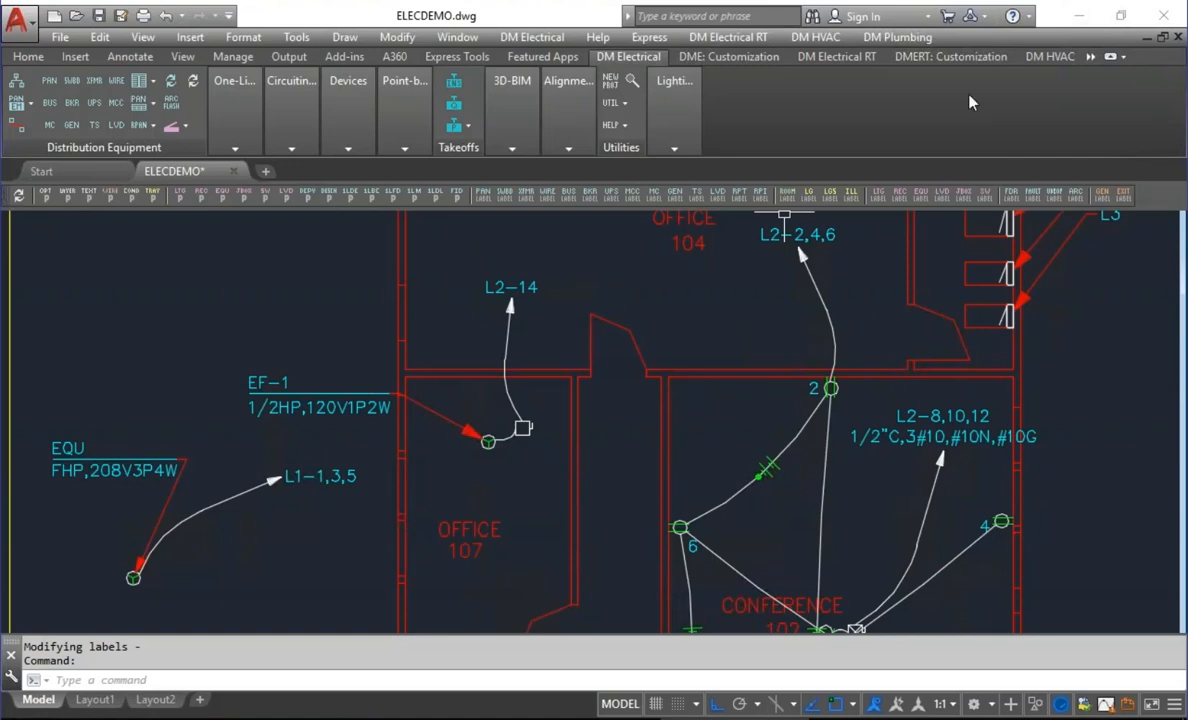
Set the "Display tick marks on loops" project option to No.
{"action": "left_click", "coordinate": [46, 197]}
{"action": "left_click_drag", "start_coordinate": [1069, 135], "coordinate": [1069, 416]}
{"action": "left_click", "coordinate": [496, 277]}
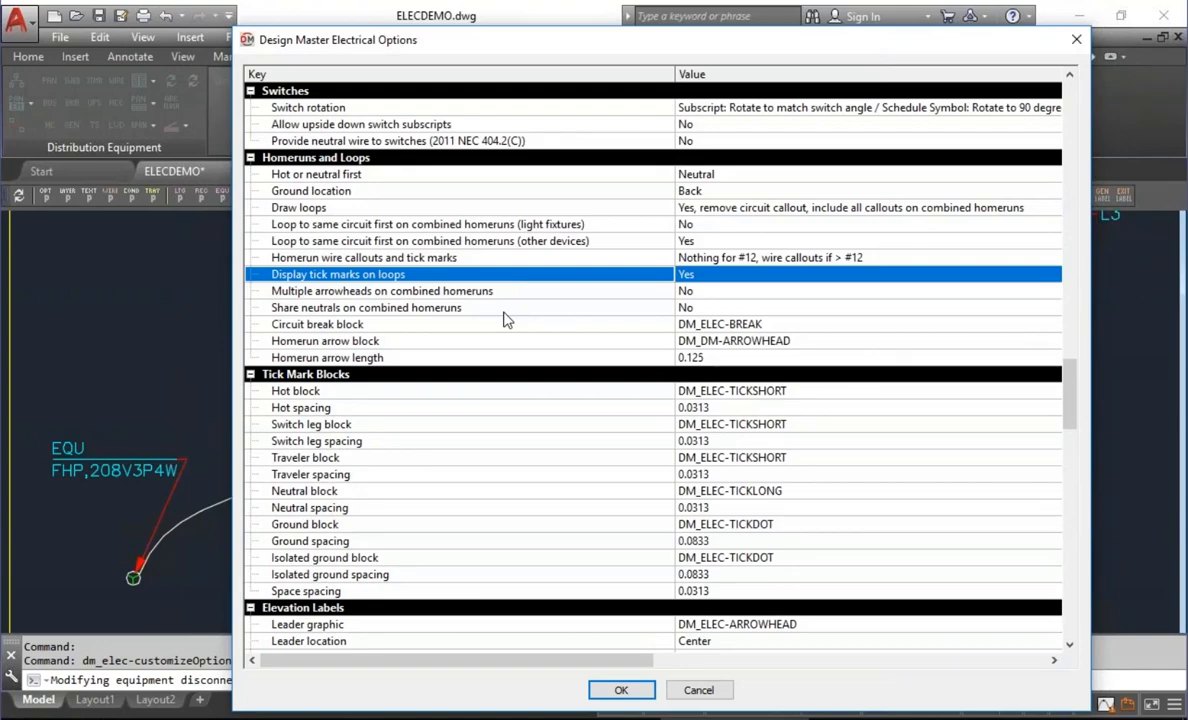
{"action": "left_click", "coordinate": [703, 276]}
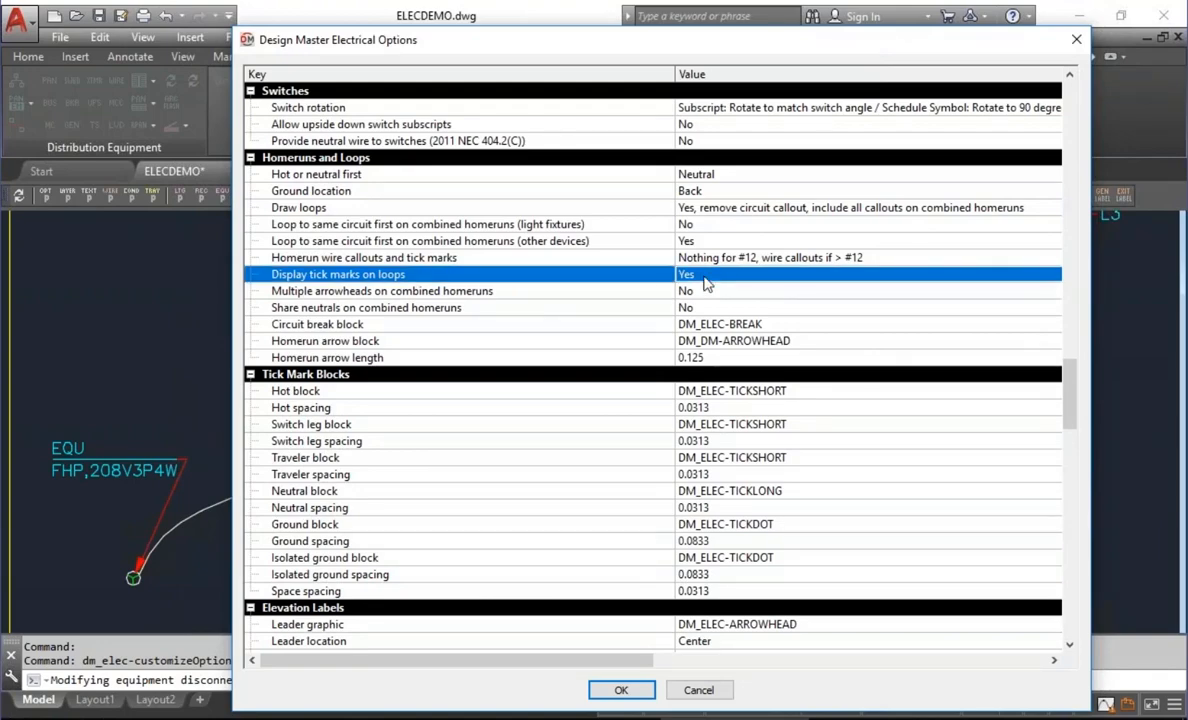
{"action": "left_click", "coordinate": [705, 308]}
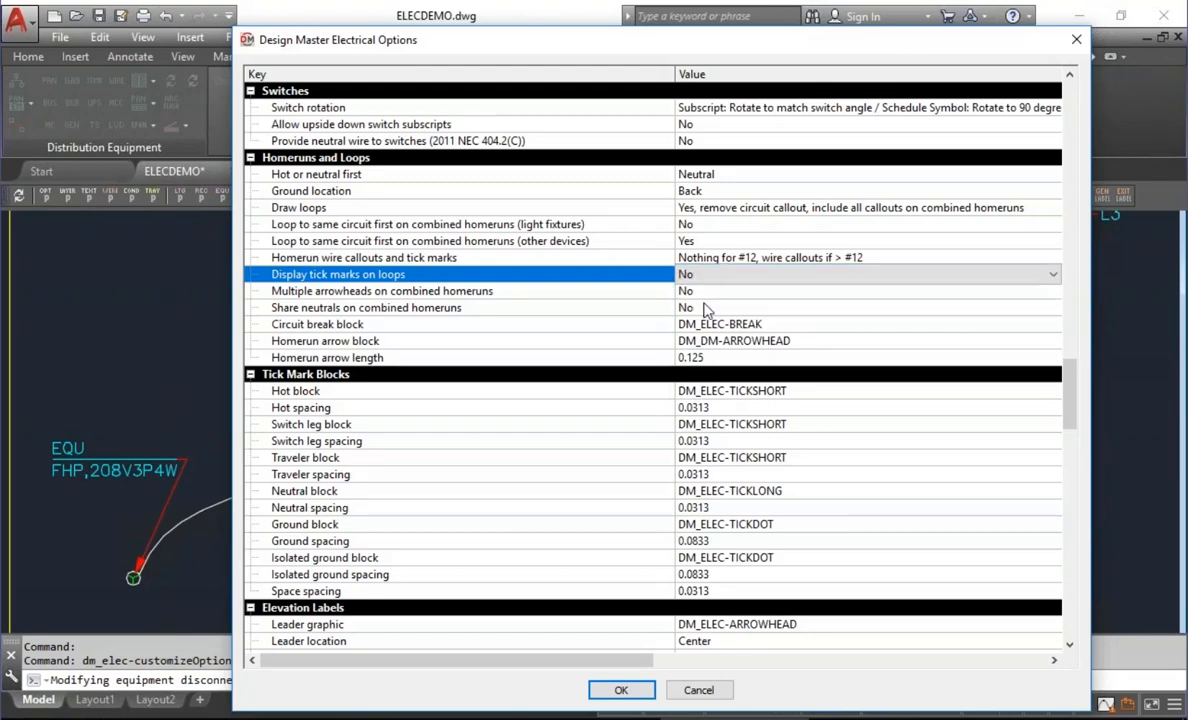
{"action": "left_click", "coordinate": [621, 690]}
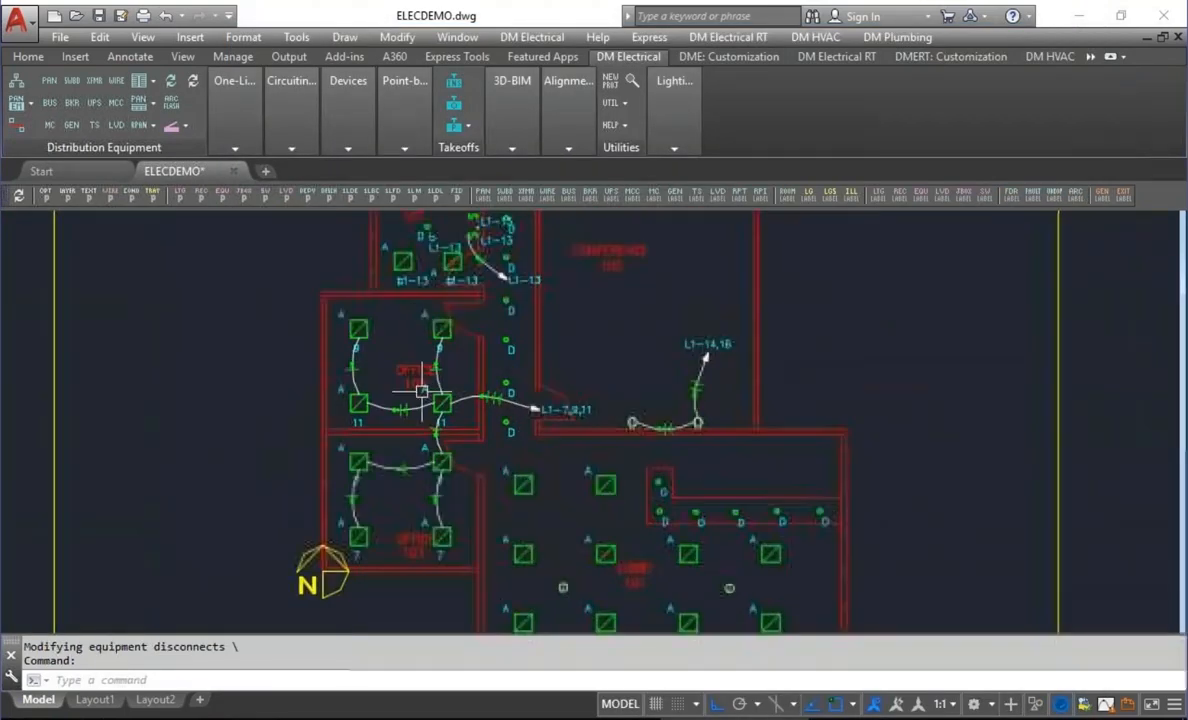
Set the "Homerun wire callouts and tick marks" project option to "Tick marks for #12, wire callouts if > #12".
{"action": "scroll", "coordinate": [422, 392], "scroll_direction": "up", "scroll_amount": 2}
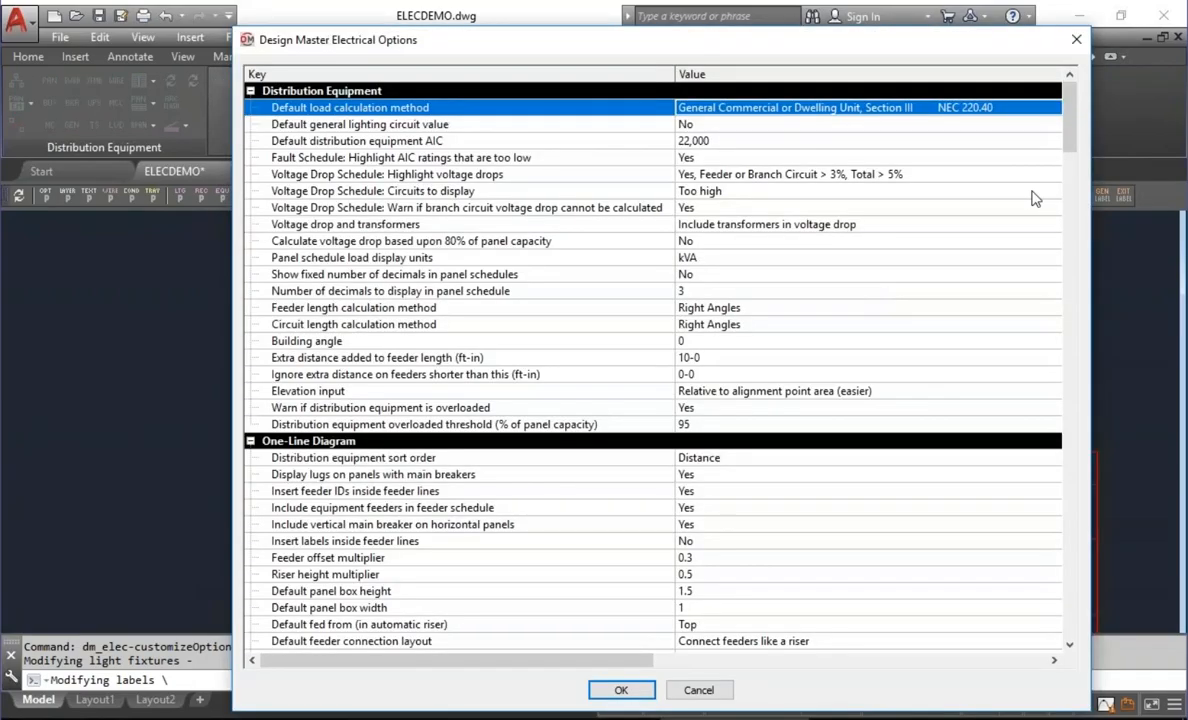
{"action": "left_click_drag", "start_coordinate": [1070, 112], "coordinate": [1090, 307]}
{"action": "scroll", "coordinate": [925, 374], "scroll_direction": "down", "scroll_amount": 13}
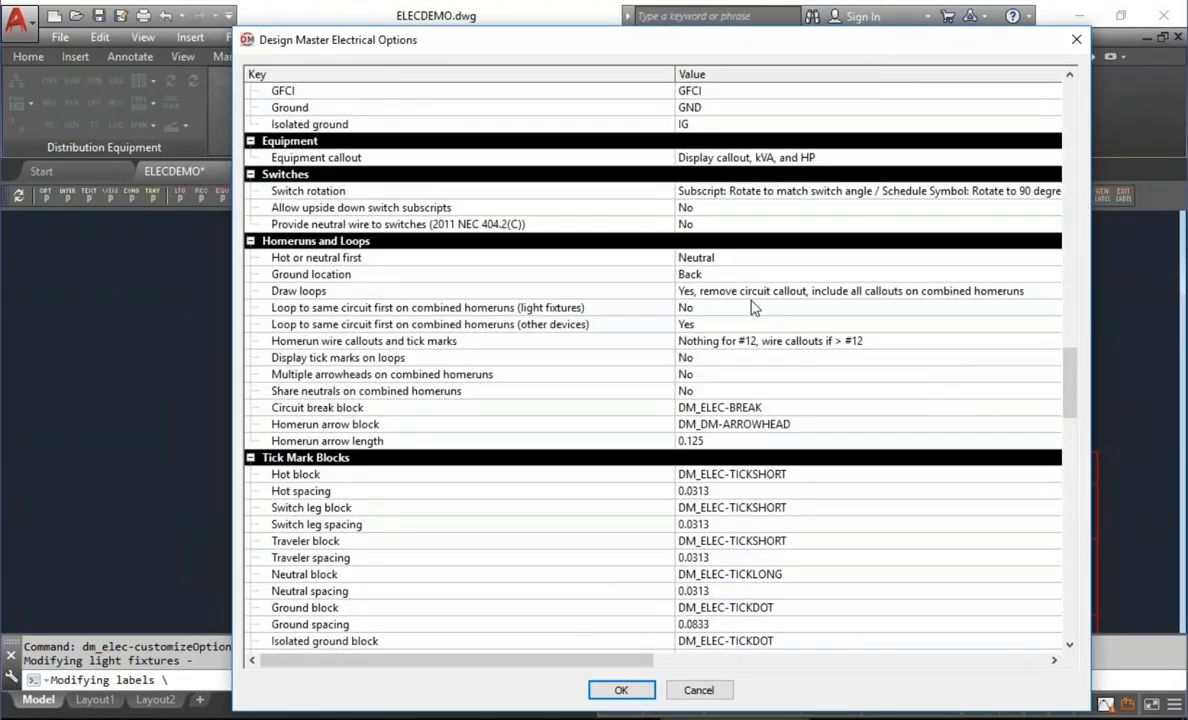
{"action": "left_click", "coordinate": [697, 341]}
{"action": "left_click", "coordinate": [748, 358]}
{"action": "left_click", "coordinate": [748, 342]}
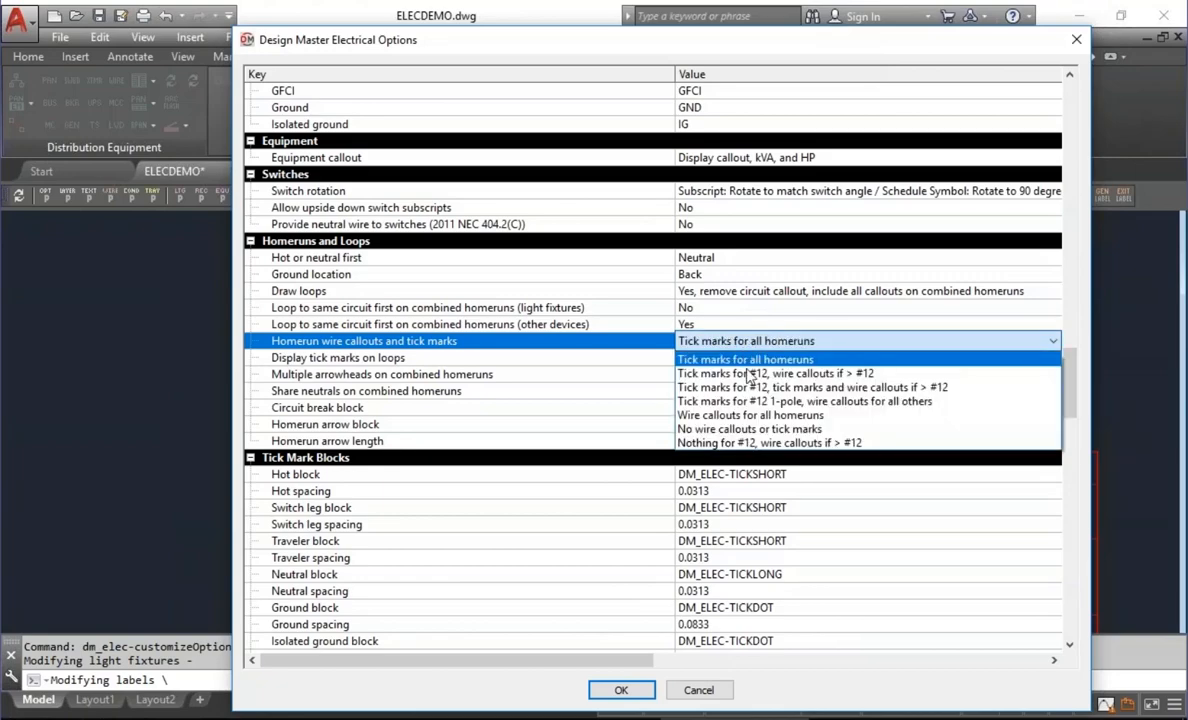
{"action": "left_click", "coordinate": [750, 364]}
{"action": "left_click", "coordinate": [617, 688]}
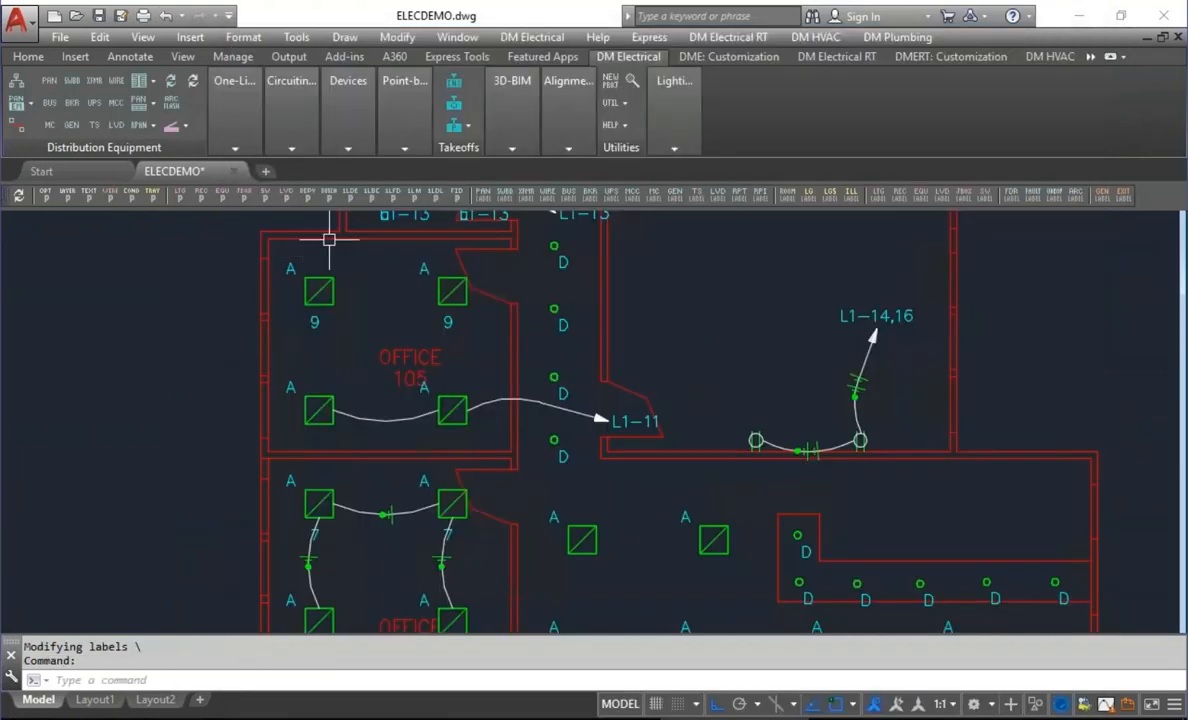
Redraw the L1-11 homerun from Office 105's lower right light fixture, ending its arrow at the doorway across the corridor.
{"action": "mouse_move", "coordinate": [307, 117]}
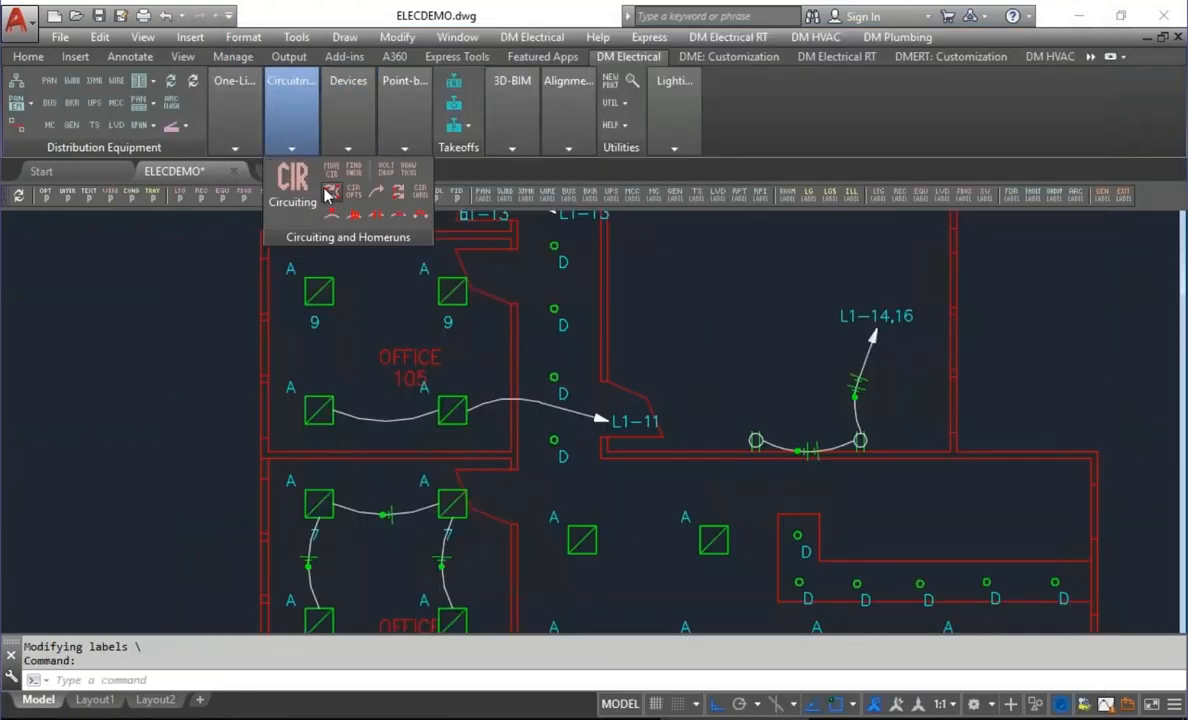
{"action": "left_click", "coordinate": [376, 192]}
{"action": "left_click", "coordinate": [452, 408]}
{"action": "key", "text": "Return"}
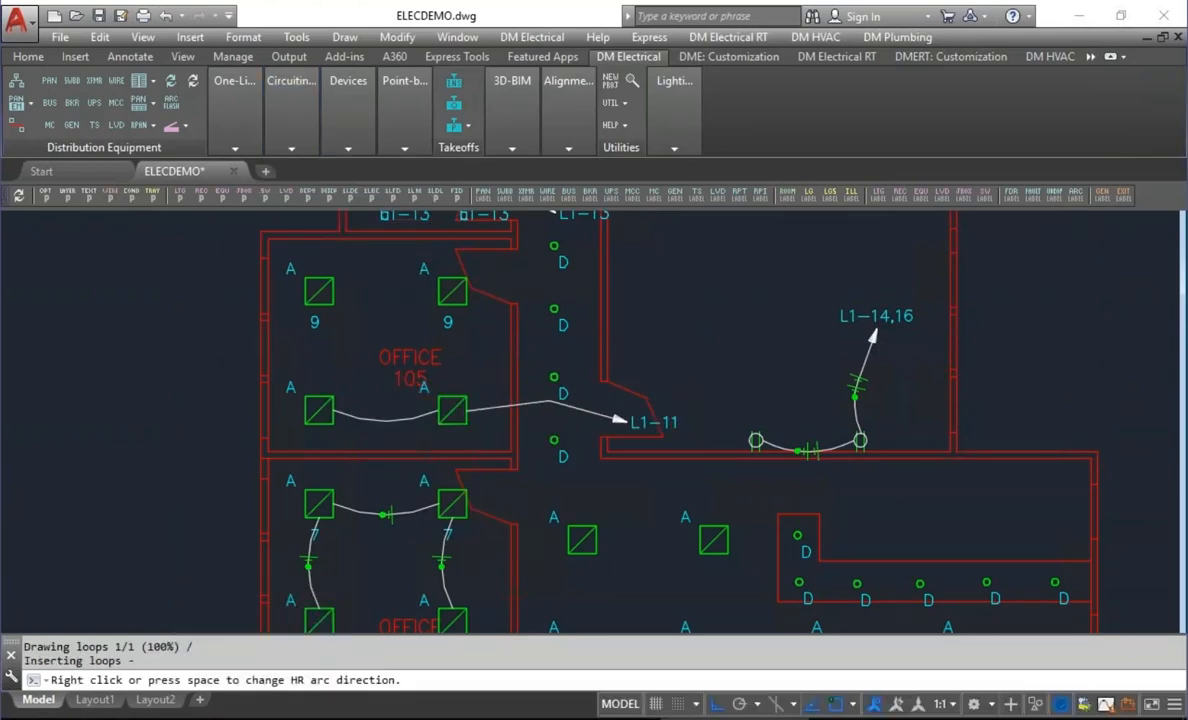
{"action": "left_click", "coordinate": [624, 419]}
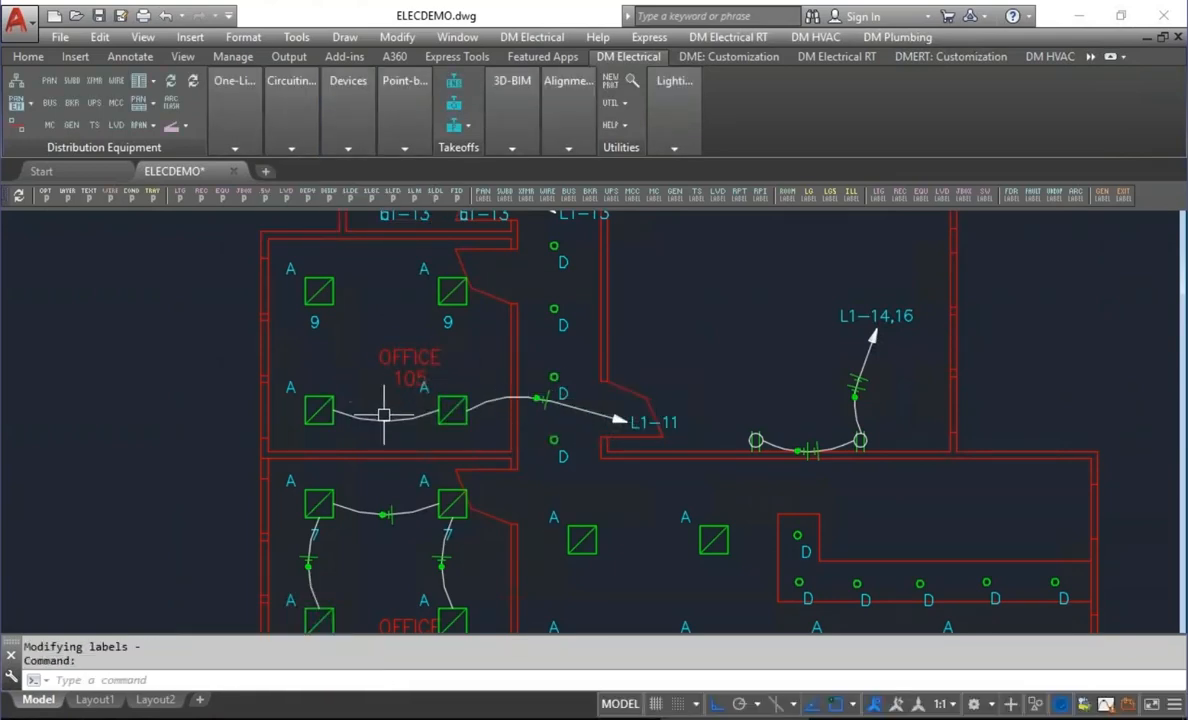
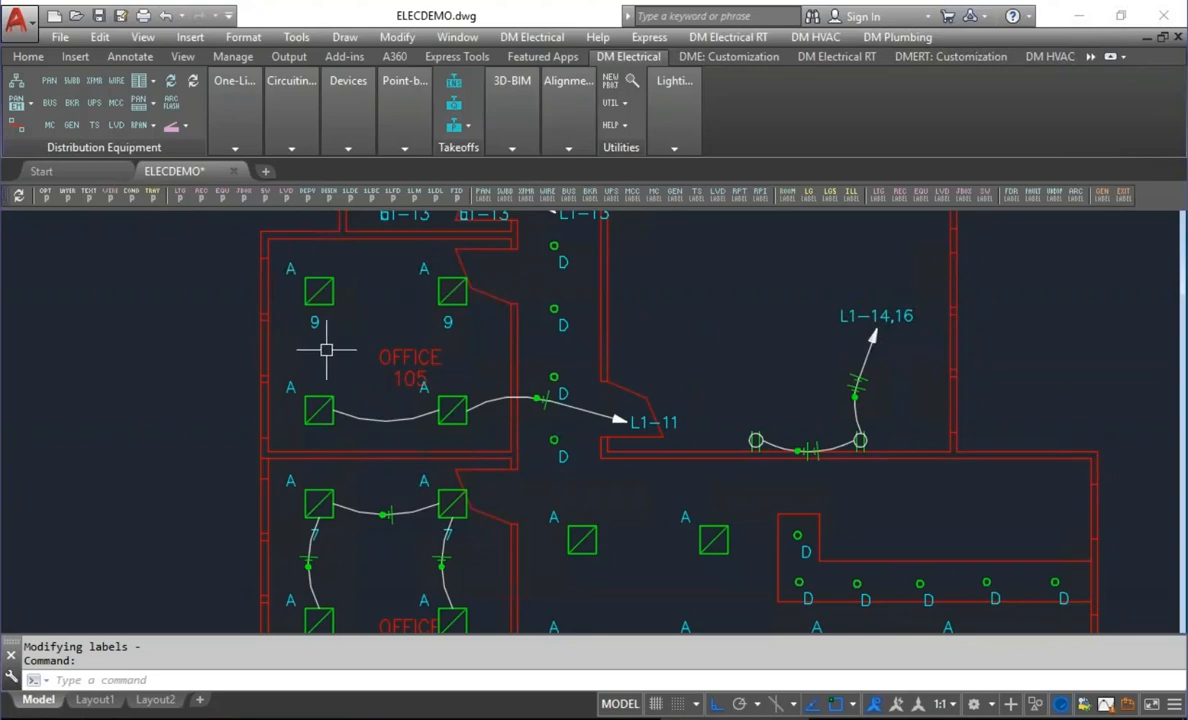
Enable the "Multiple arrowheads on combined homeruns" project option.
{"action": "left_click", "coordinate": [44, 194]}
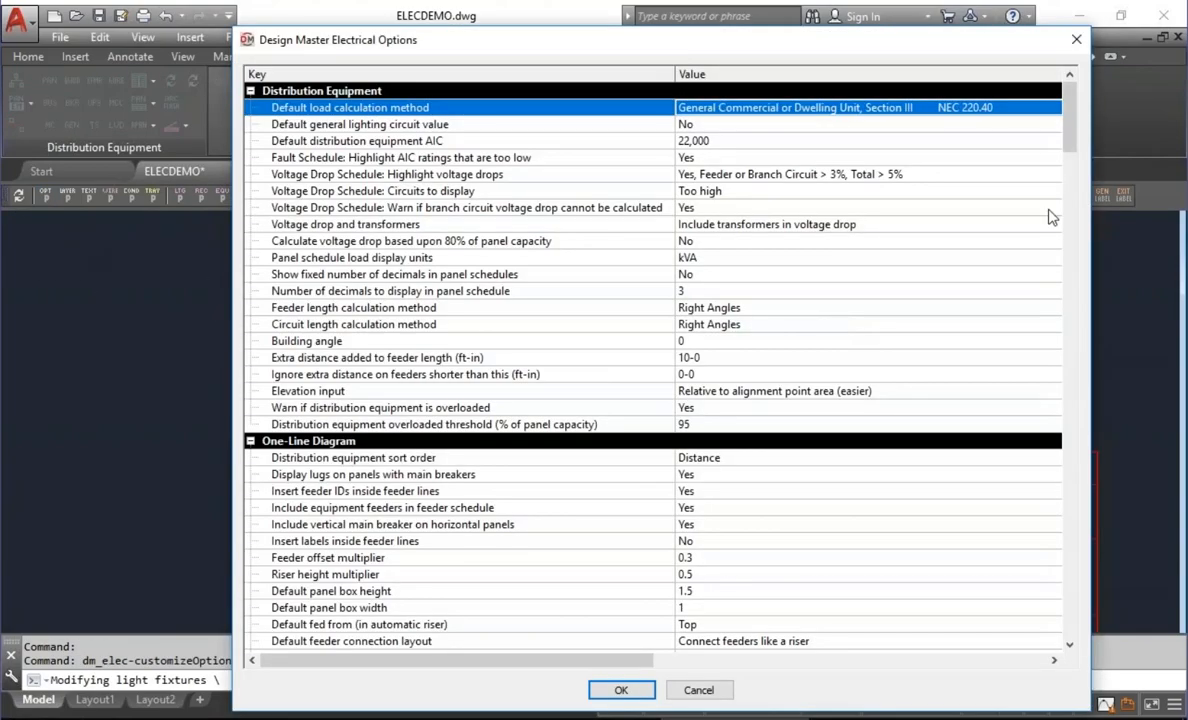
{"action": "left_click_drag", "start_coordinate": [1070, 131], "coordinate": [1075, 405]}
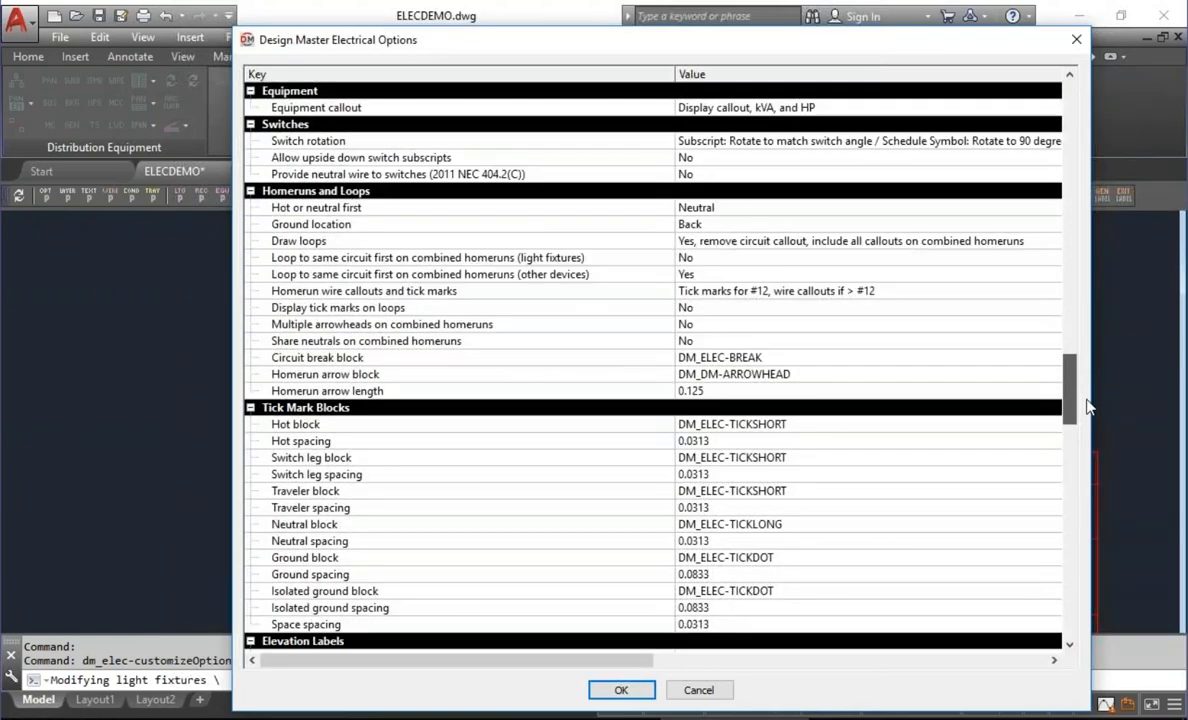
{"action": "left_click", "coordinate": [495, 324]}
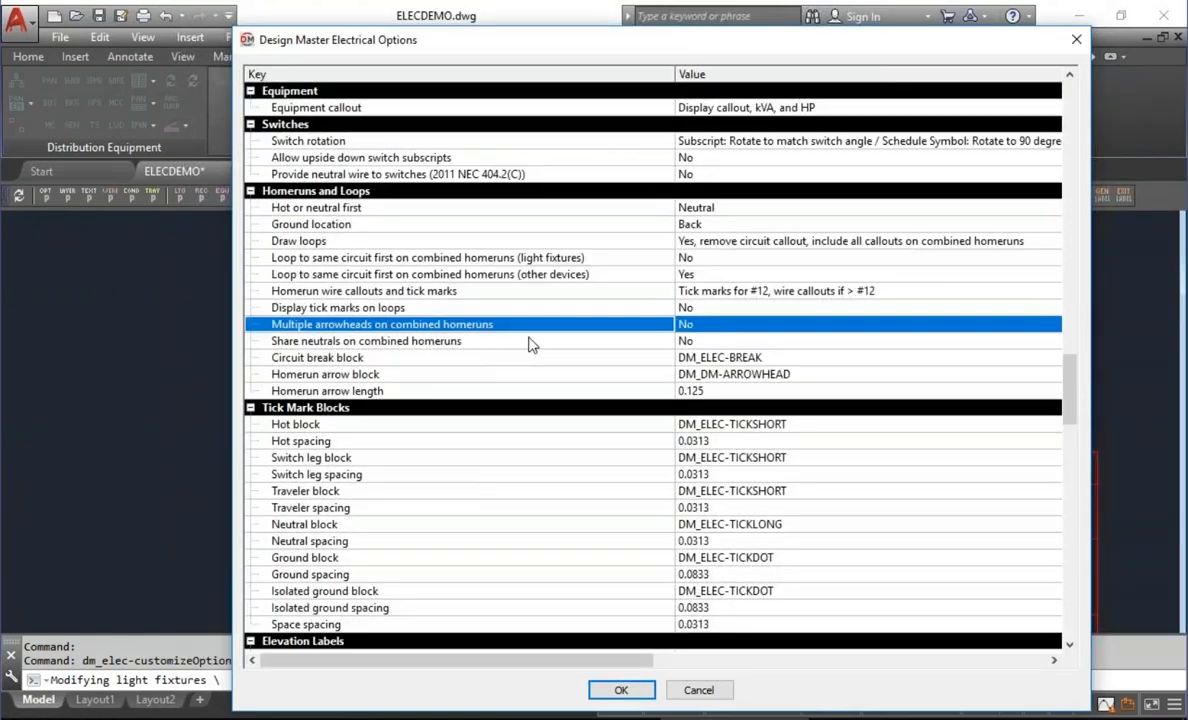
{"action": "left_click", "coordinate": [685, 324]}
{"action": "left_click", "coordinate": [690, 340]}
{"action": "left_click", "coordinate": [621, 690]}
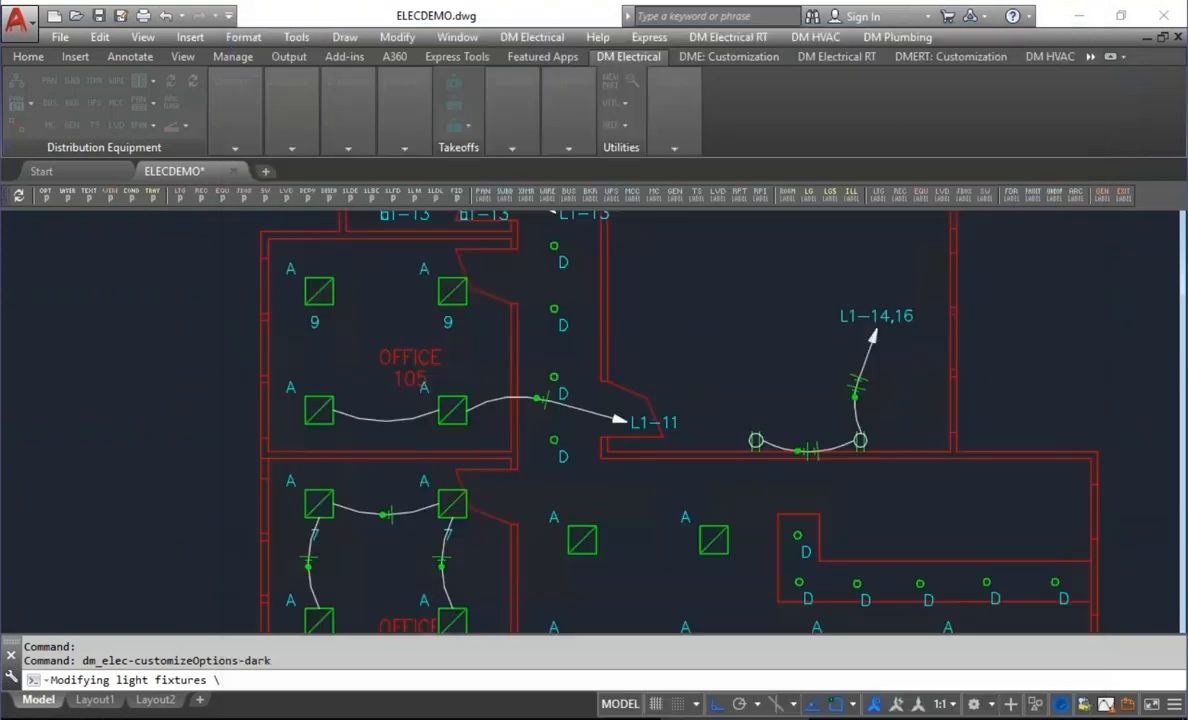
Redraw the homerun from Office 105's lower right light fixture, combining the circuits of Office 103's and Office 105's upper right fixtures.
{"action": "left_click", "coordinate": [279, 112]}
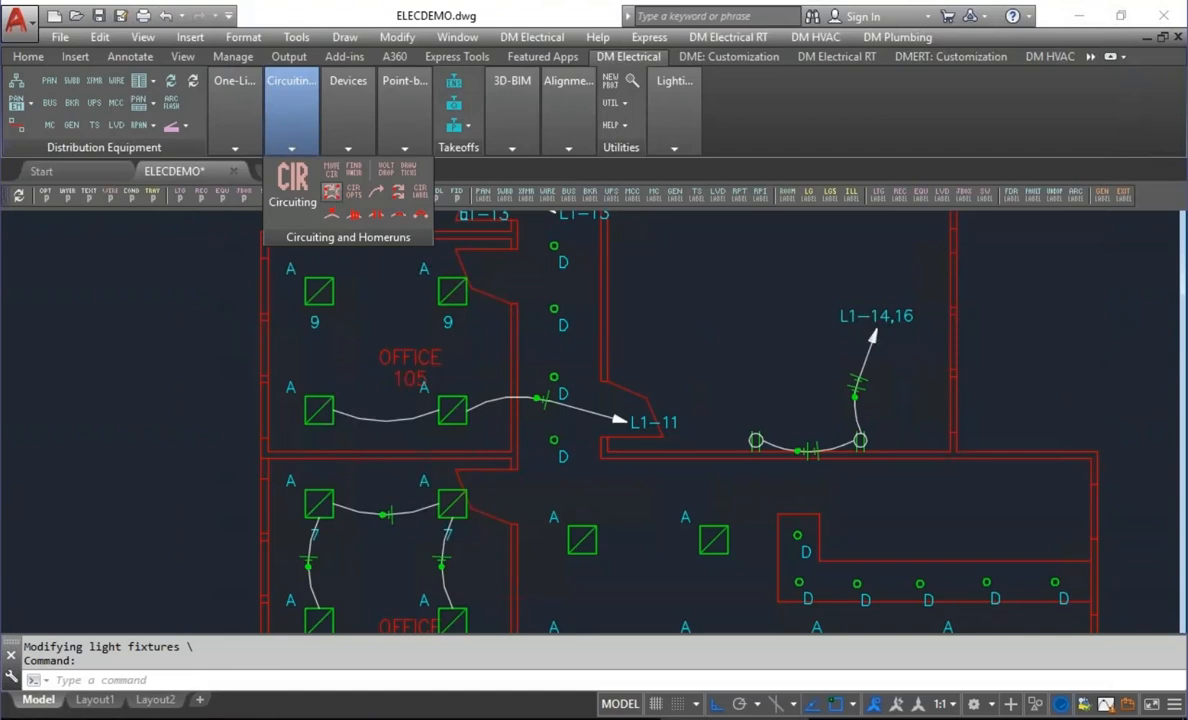
{"action": "left_click", "coordinate": [292, 178]}
{"action": "left_click", "coordinate": [451, 410]}
{"action": "left_click", "coordinate": [451, 508]}
{"action": "left_click", "coordinate": [451, 292]}
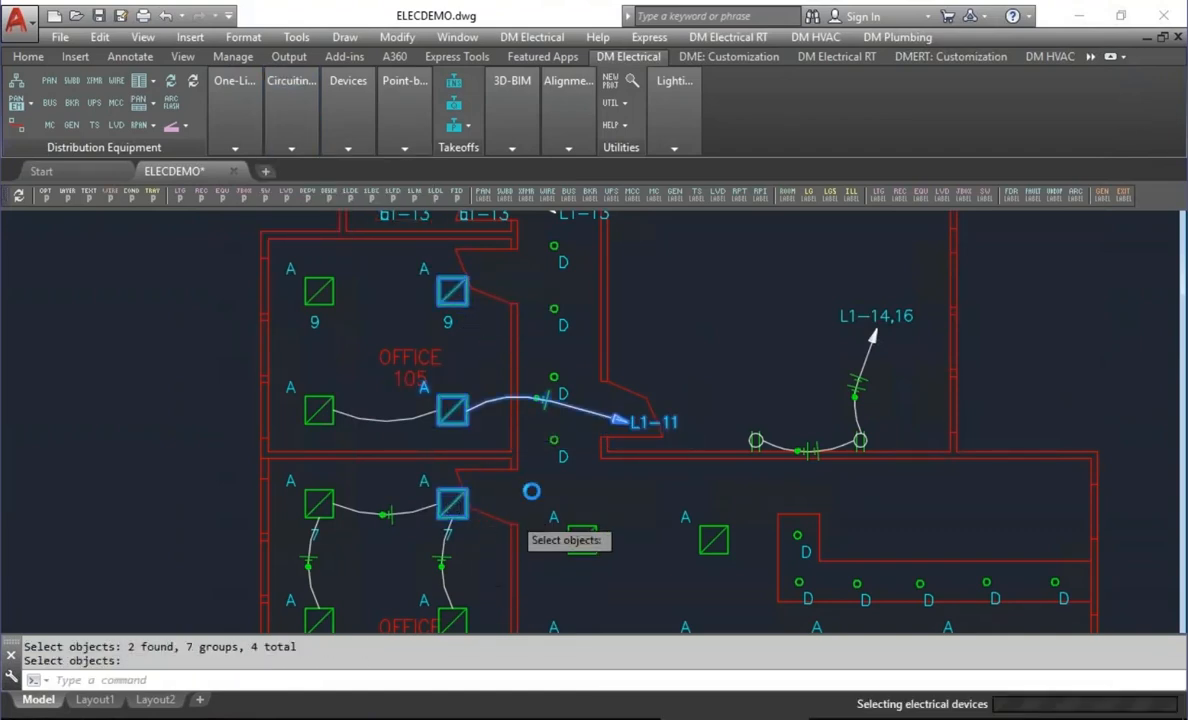
{"action": "key", "text": "Return"}
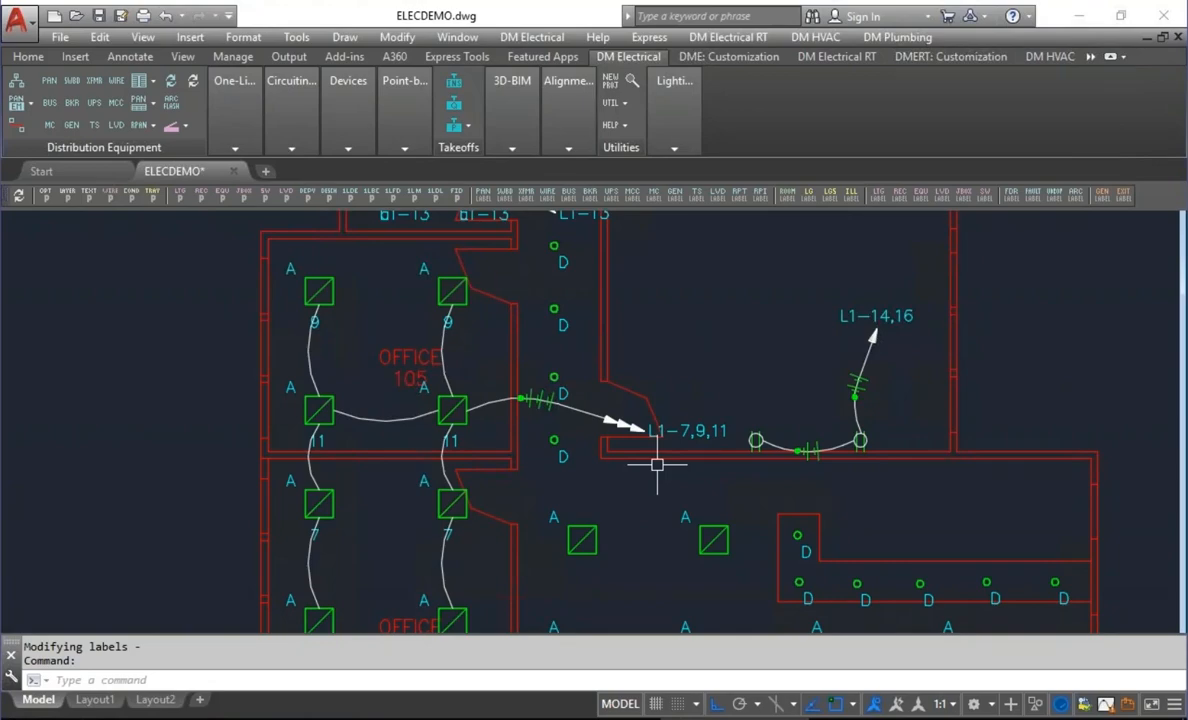
Review the Yes and No choices of the "Share neutrals on combined homeruns" project option, then close the options without changing anything.
{"action": "left_click", "coordinate": [46, 195]}
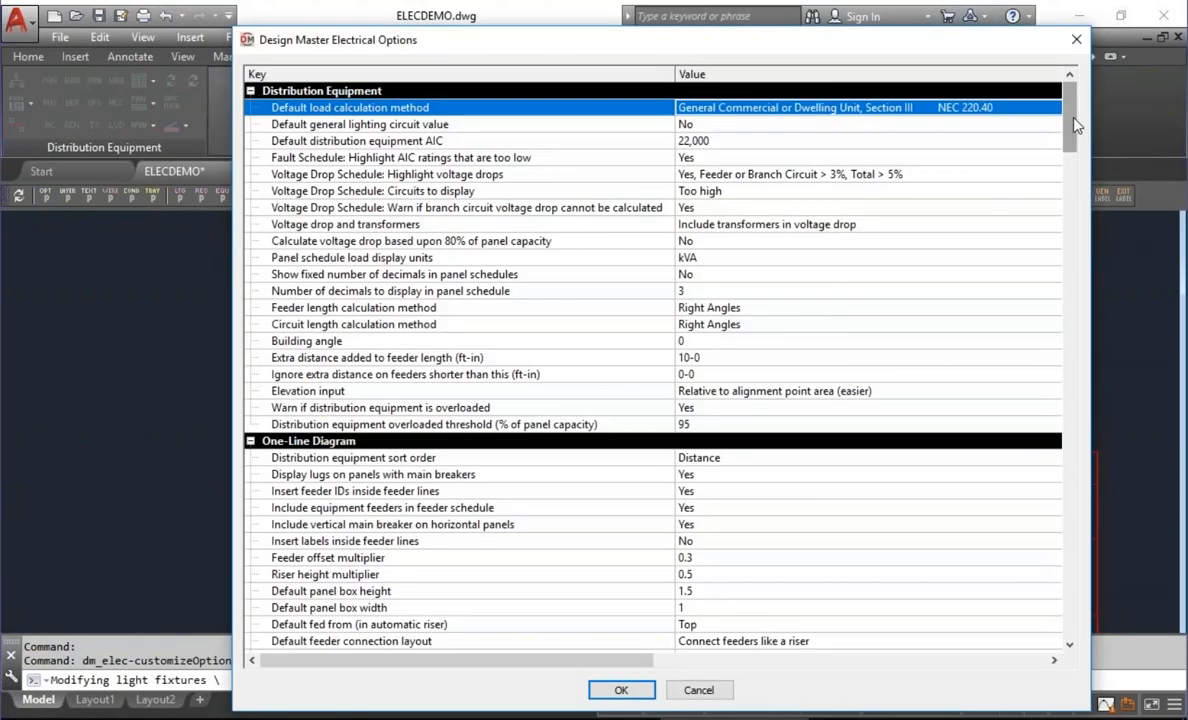
{"action": "left_click_drag", "start_coordinate": [1070, 125], "coordinate": [1073, 392]}
{"action": "left_click", "coordinate": [406, 391]}
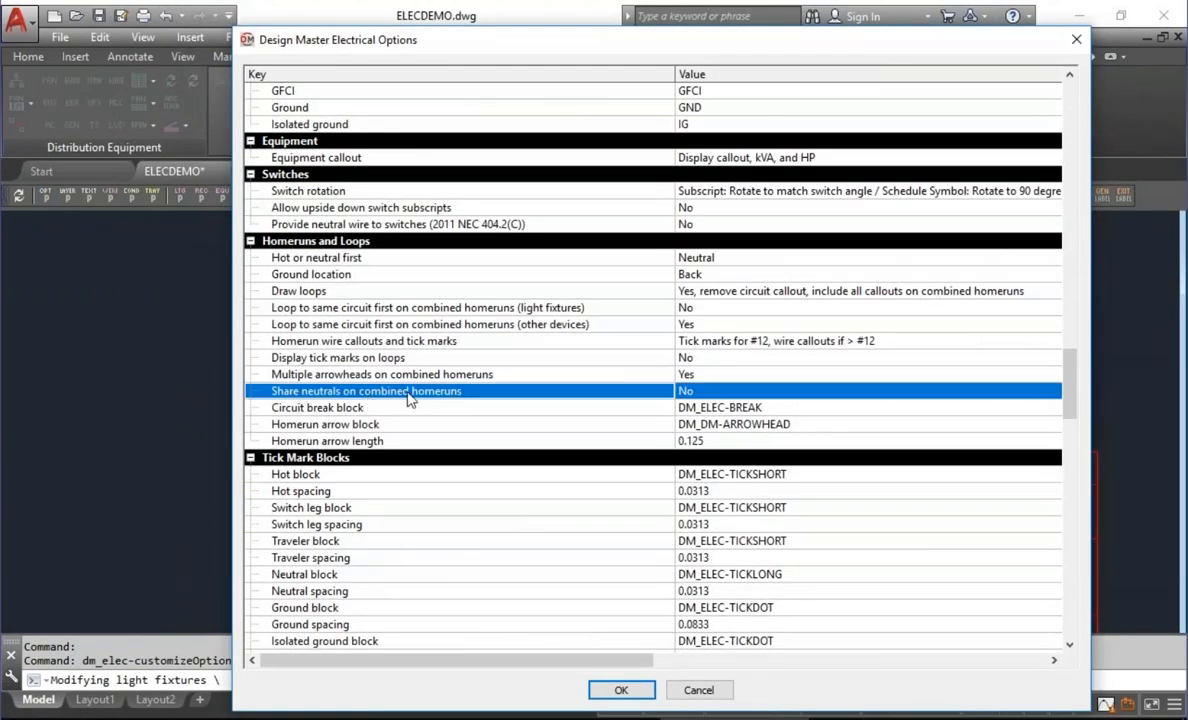
{"action": "left_click", "coordinate": [734, 392]}
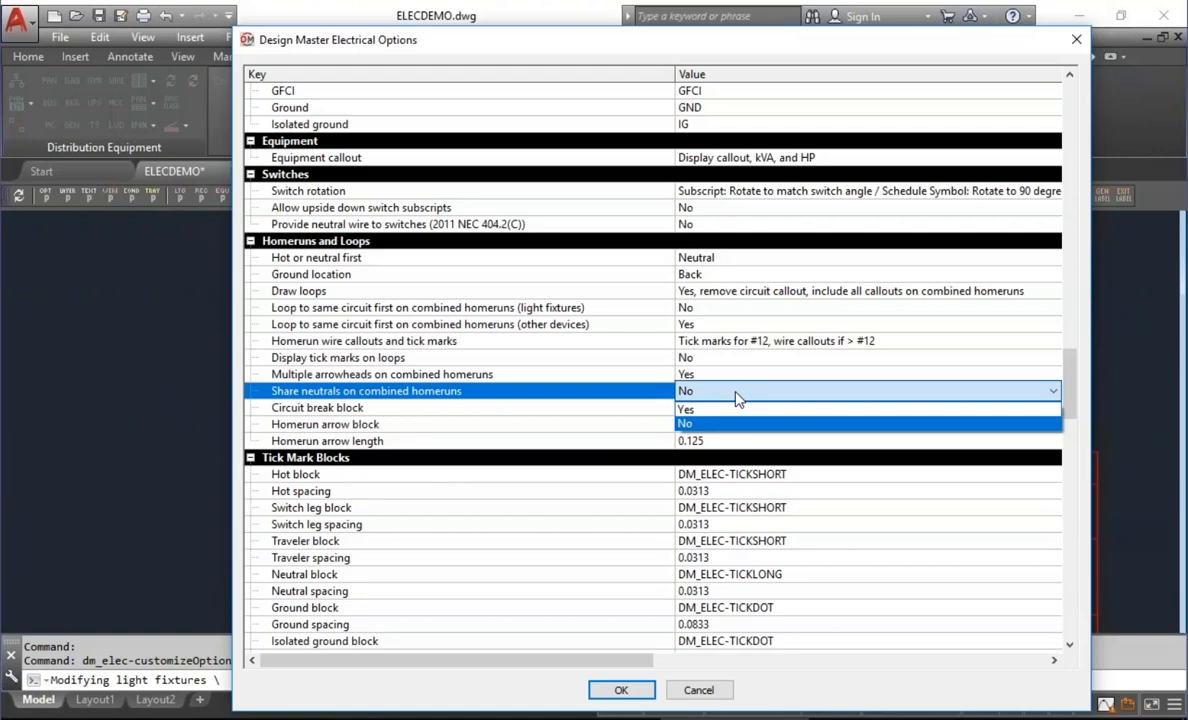
{"action": "left_click", "coordinate": [539, 395]}
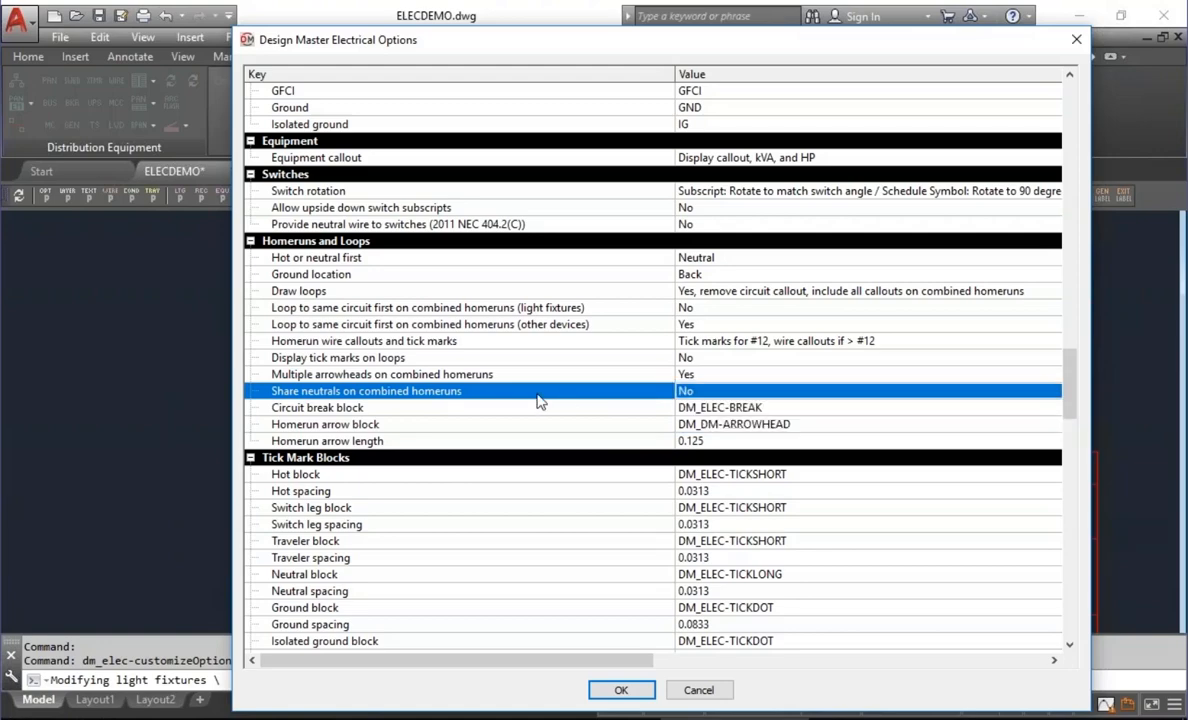
{"action": "left_click", "coordinate": [703, 396]}
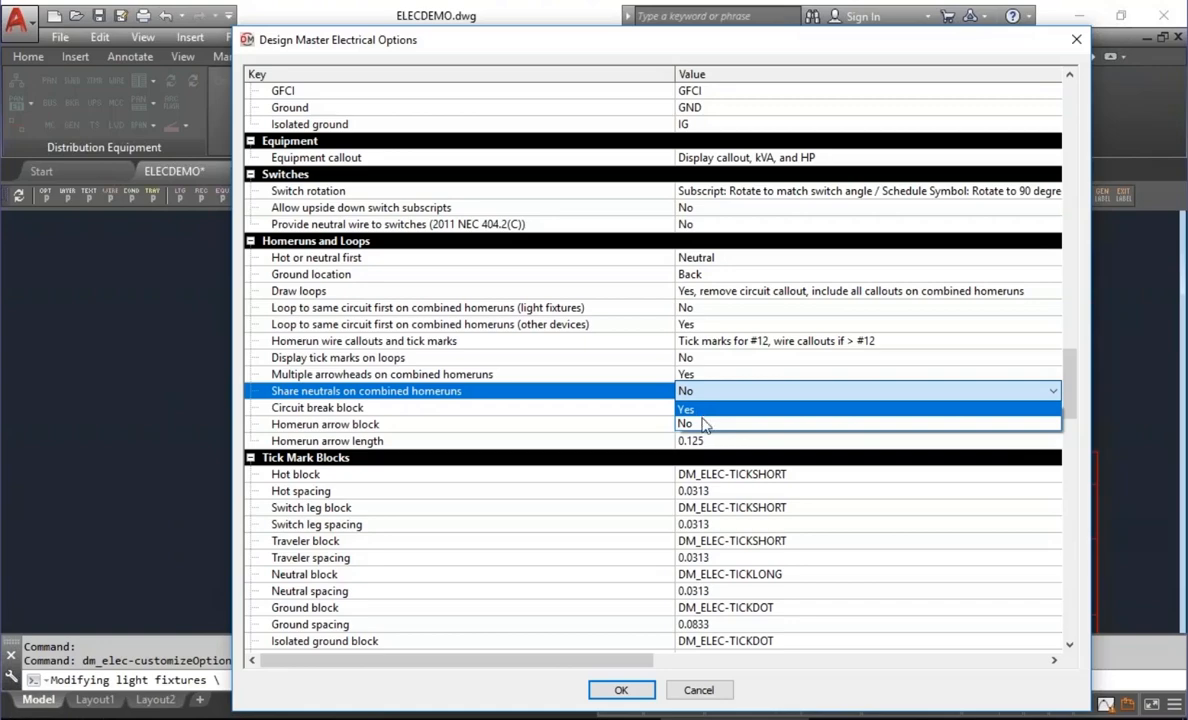
{"action": "left_click", "coordinate": [700, 423]}
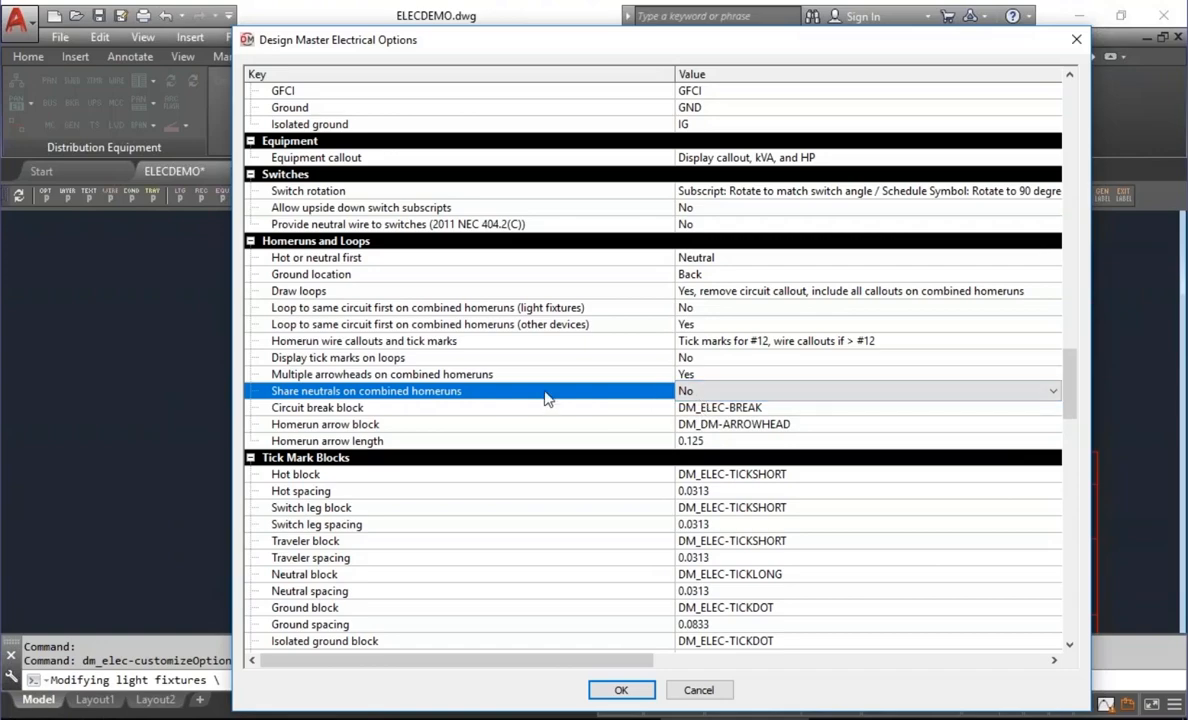
{"action": "left_click", "coordinate": [700, 691]}
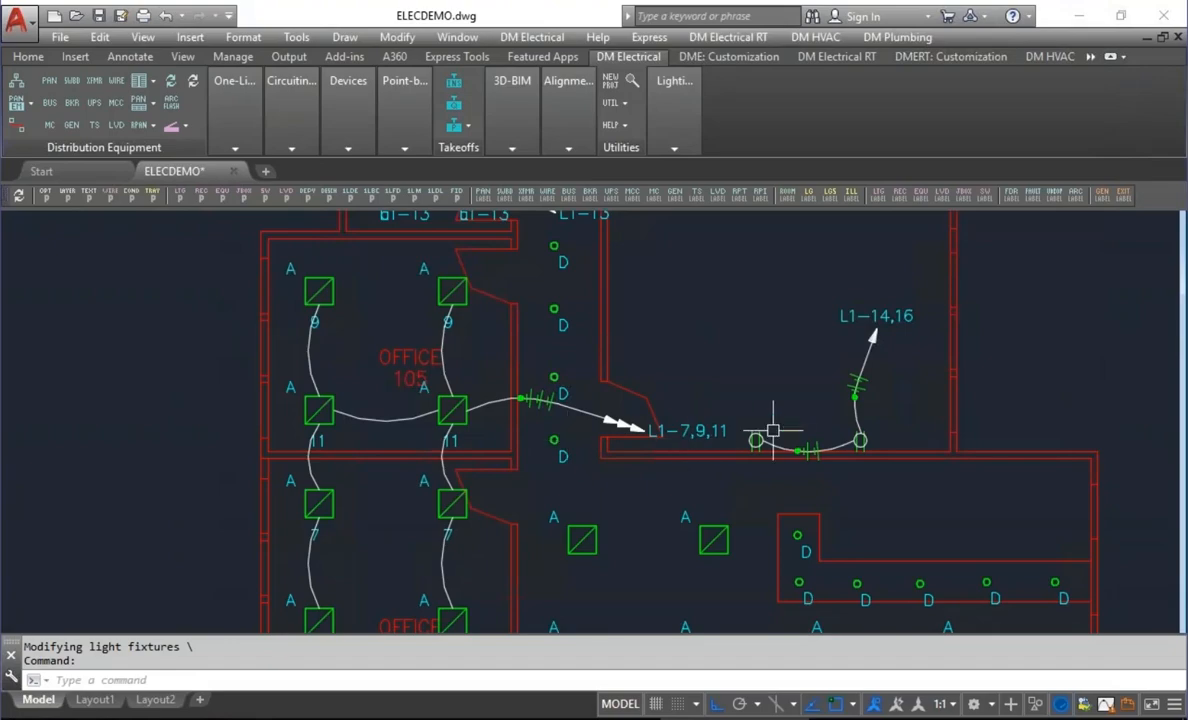
Change circuit L1-7 on panel L1 to three poles.
{"action": "left_click", "coordinate": [294, 148]}
{"action": "left_click", "coordinate": [292, 182]}
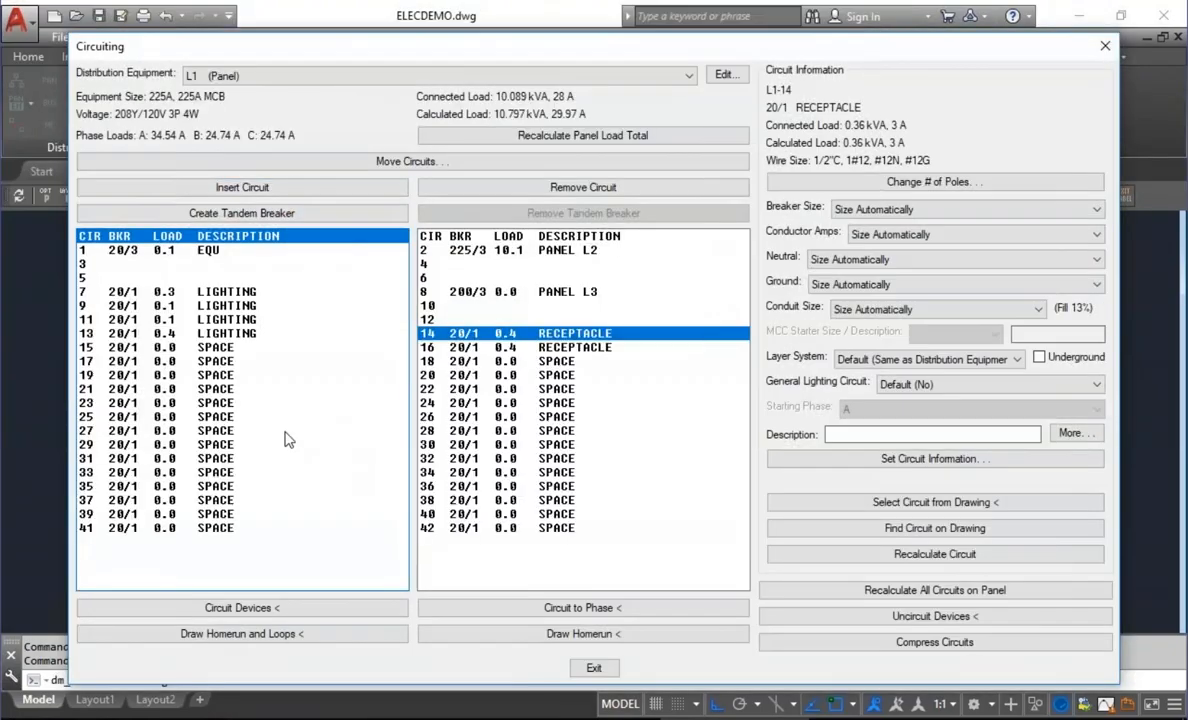
{"action": "left_click", "coordinate": [138, 294]}
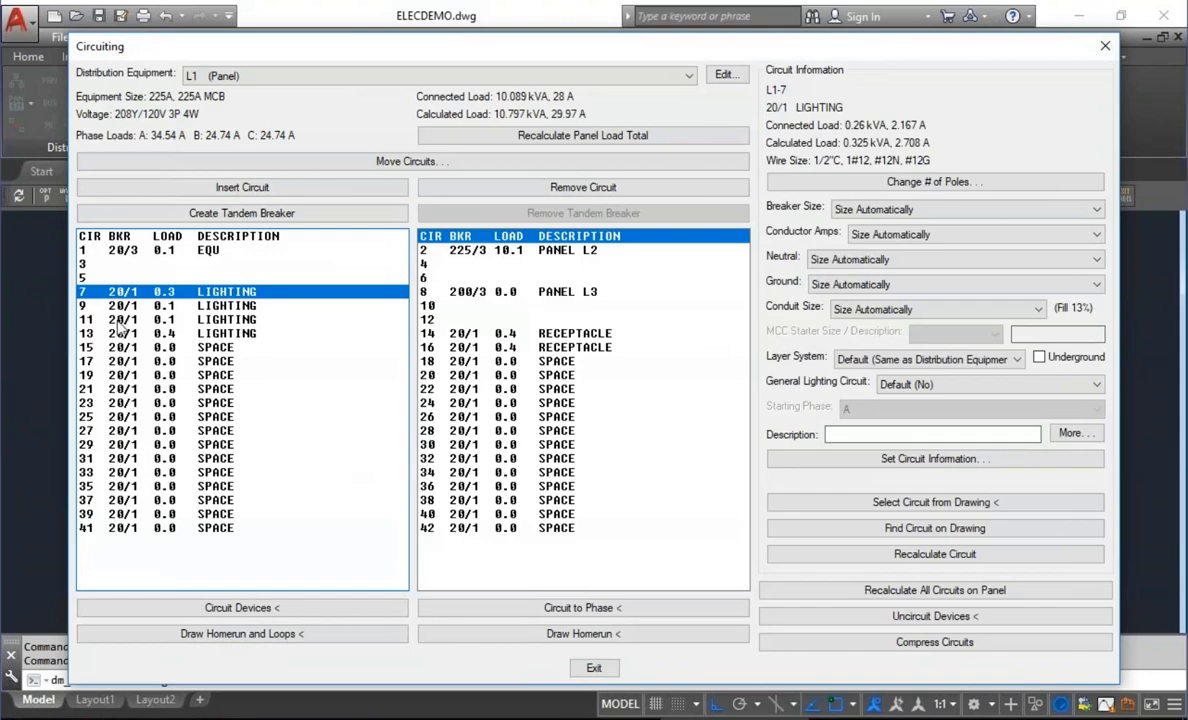
{"action": "left_click", "coordinate": [870, 182]}
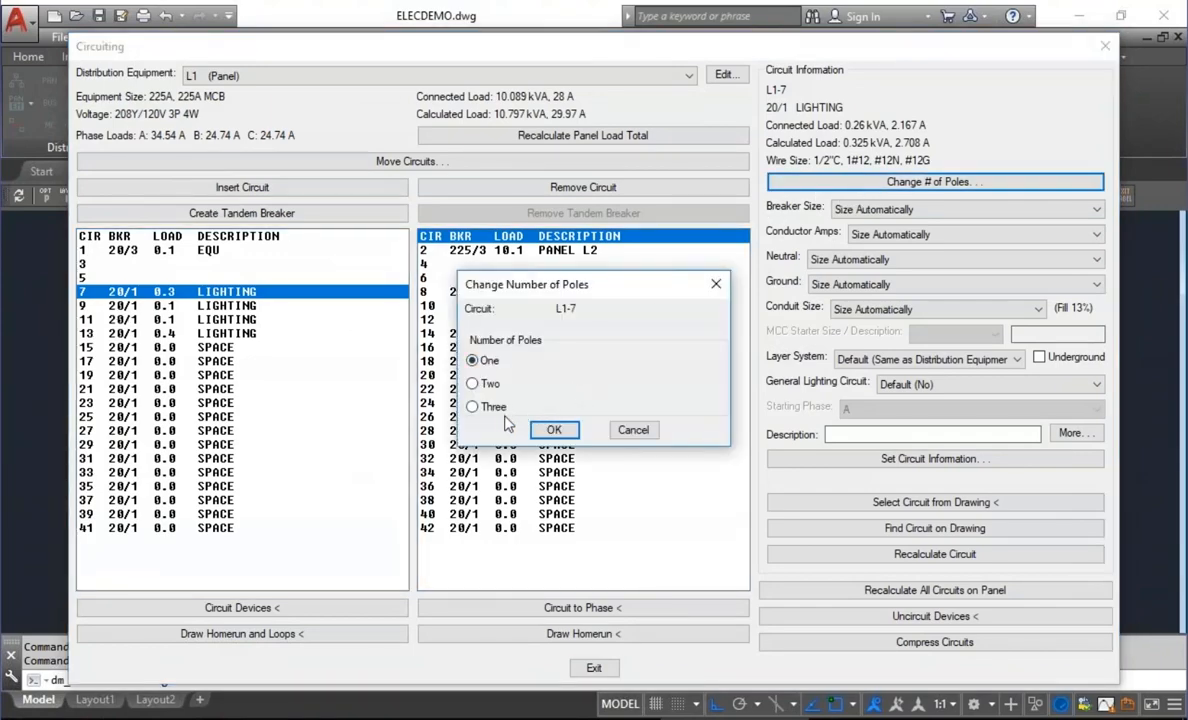
{"action": "left_click", "coordinate": [473, 402]}
{"action": "left_click", "coordinate": [552, 426]}
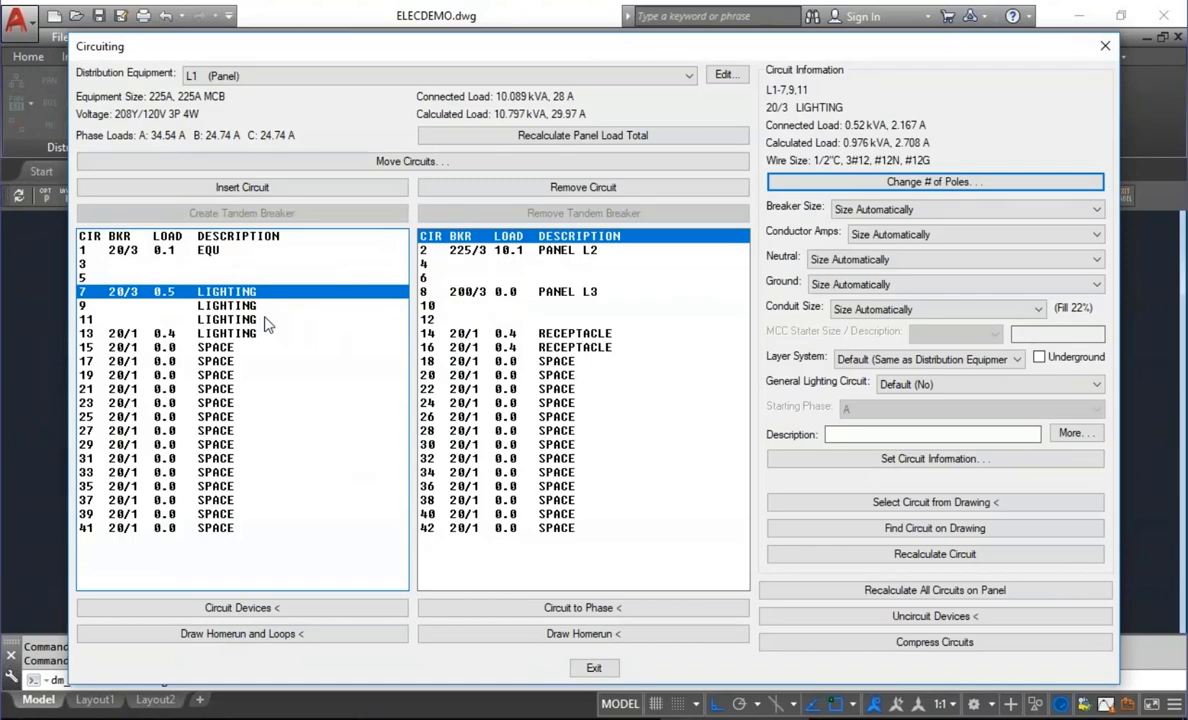
{"action": "left_click", "coordinate": [592, 667]}
Redraw the L1-7,9,11 homerun from Office 105's lower right light fixture, ending its arrow at the doorway across the corridor.
{"action": "left_click", "coordinate": [297, 104]}
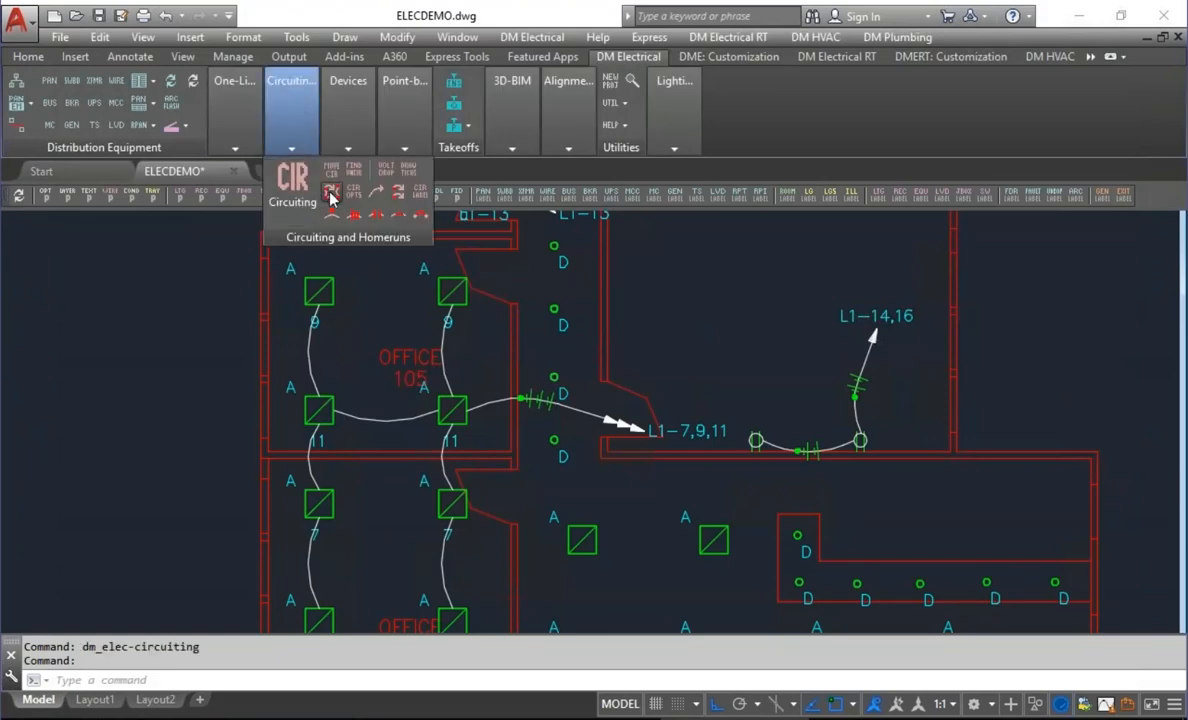
{"action": "left_click", "coordinate": [331, 195]}
{"action": "left_click", "coordinate": [457, 411]}
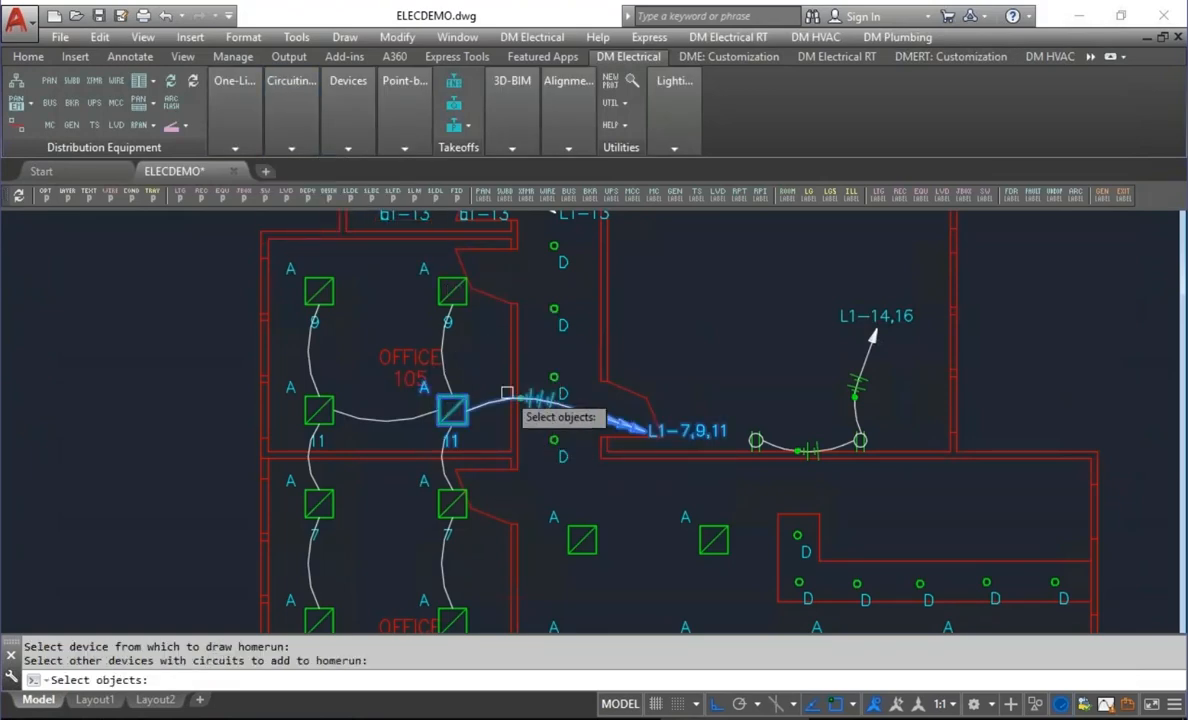
{"action": "key", "text": "Return"}
{"action": "left_click", "coordinate": [632, 425]}
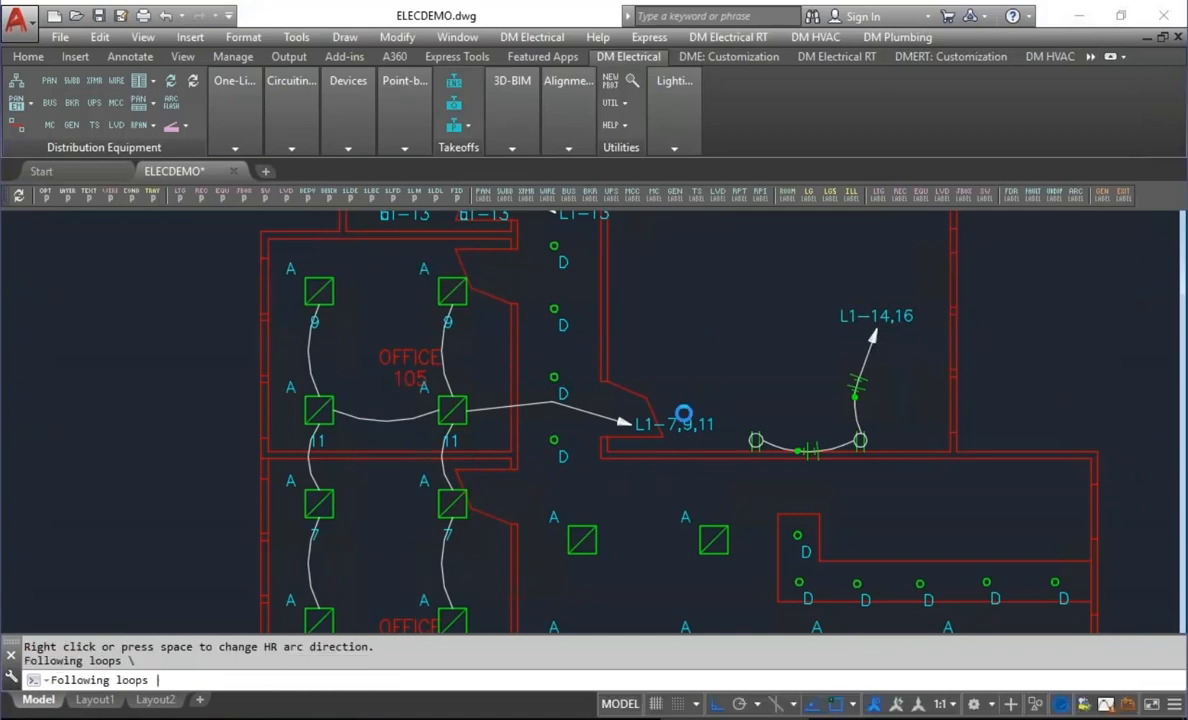
{"action": "scroll", "coordinate": [557, 397], "scroll_direction": "up", "scroll_amount": 2}
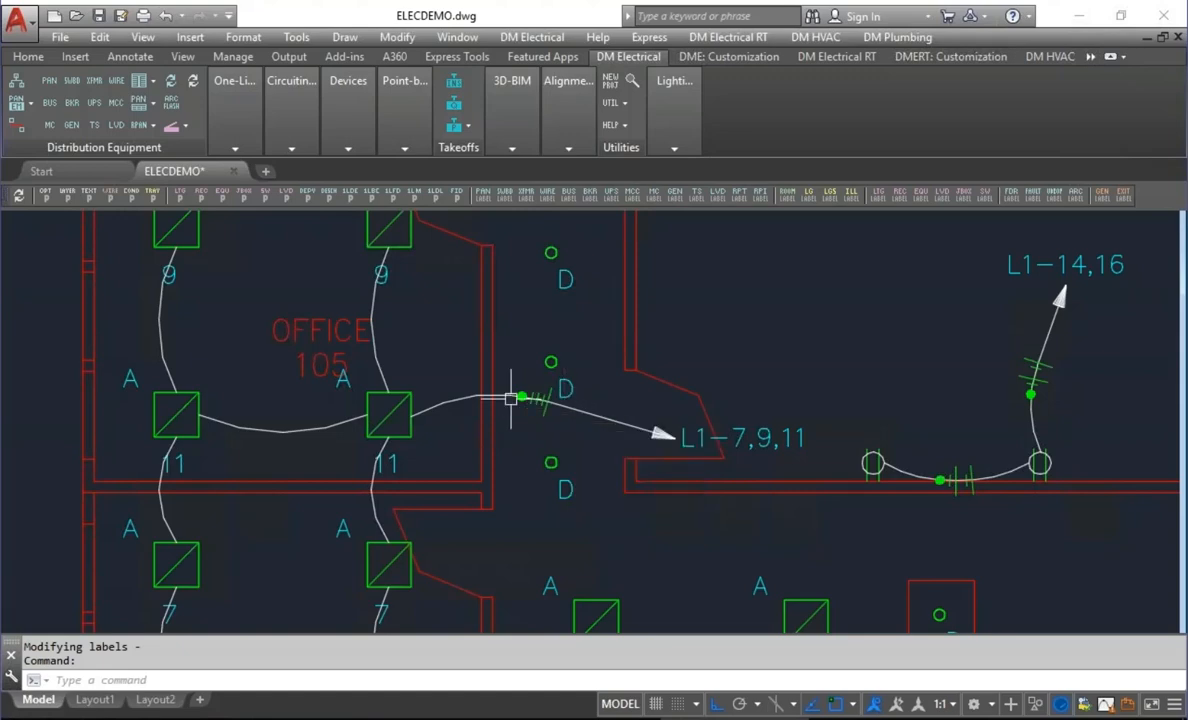
Circuit the four upper left light fixtures of Lobby 101 to phase C (L1-11) of the three-pole lighting circuit.
{"action": "mouse_move", "coordinate": [291, 110]}
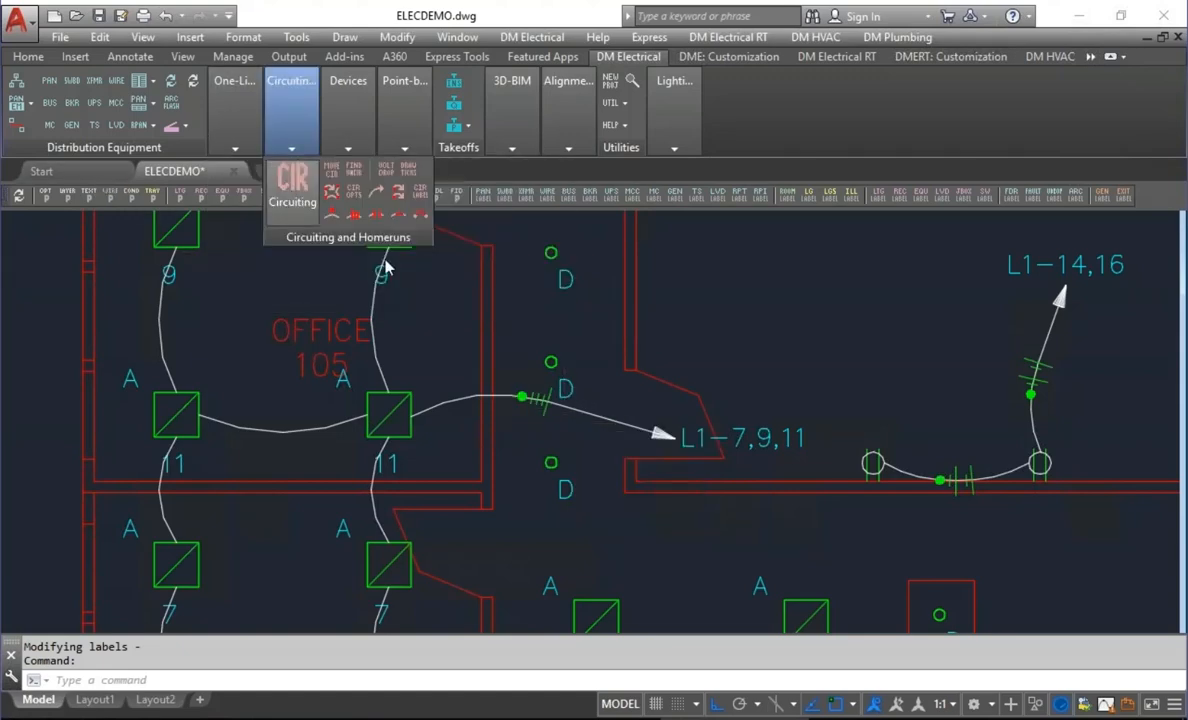
{"action": "left_click", "coordinate": [292, 182]}
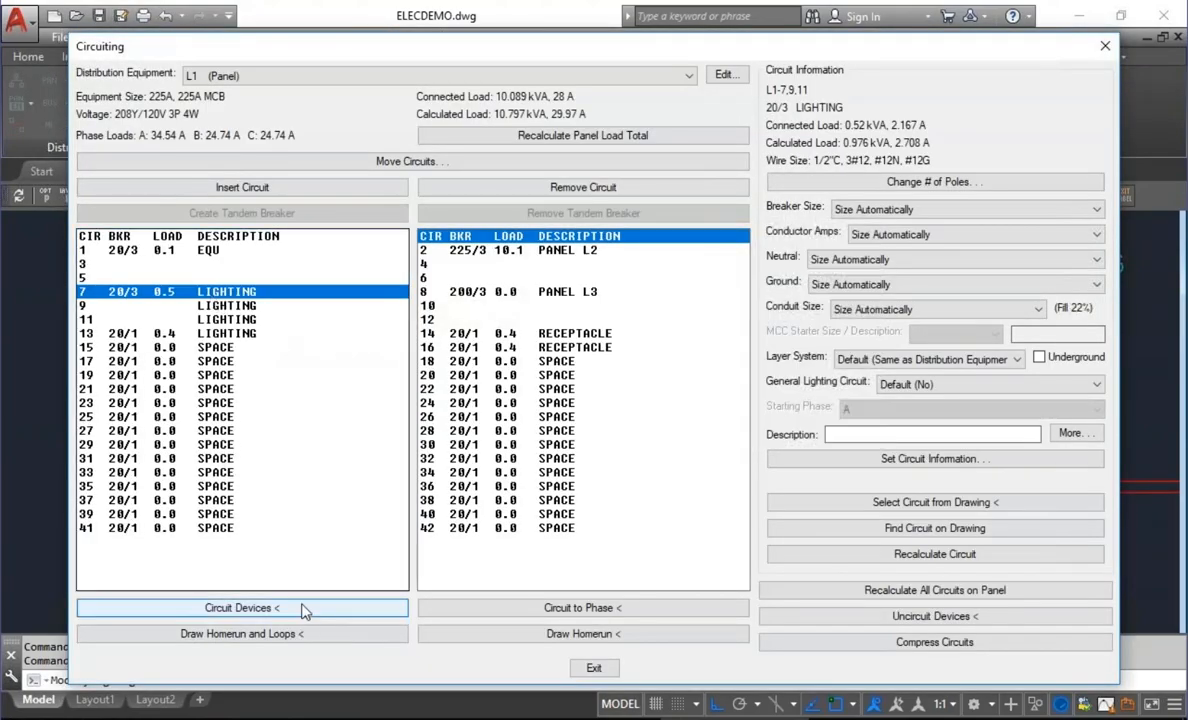
{"action": "left_click", "coordinate": [621, 608]}
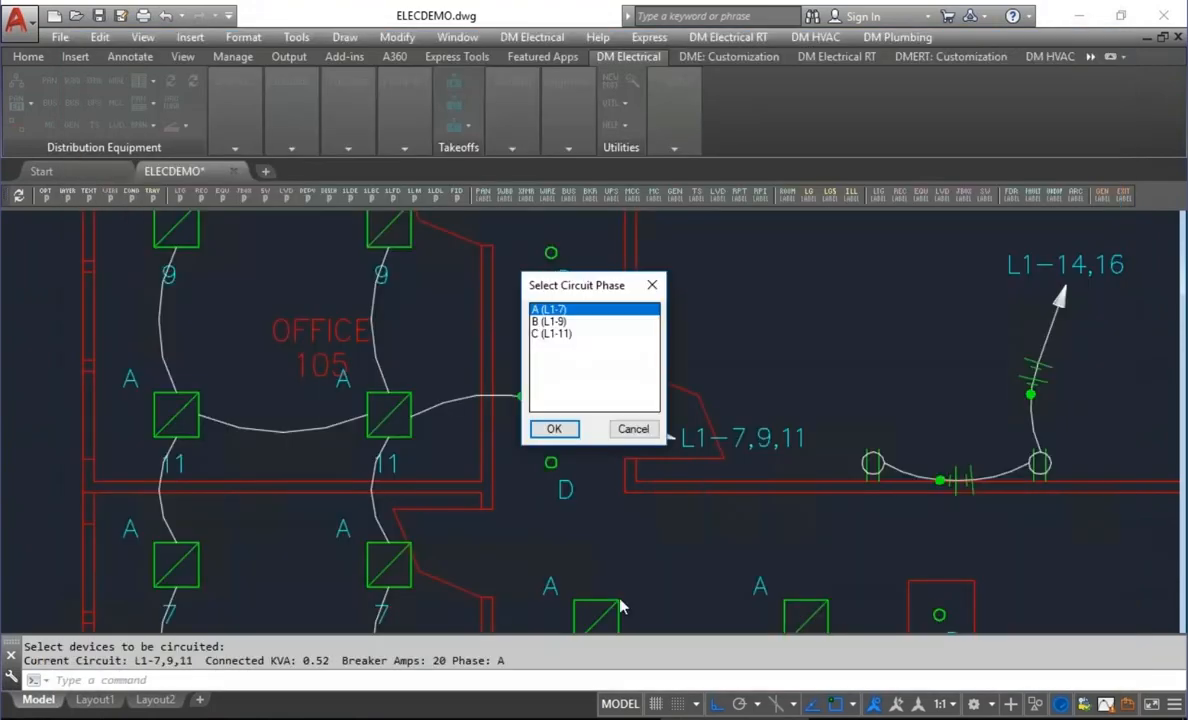
{"action": "left_click", "coordinate": [565, 321]}
{"action": "left_click", "coordinate": [564, 334]}
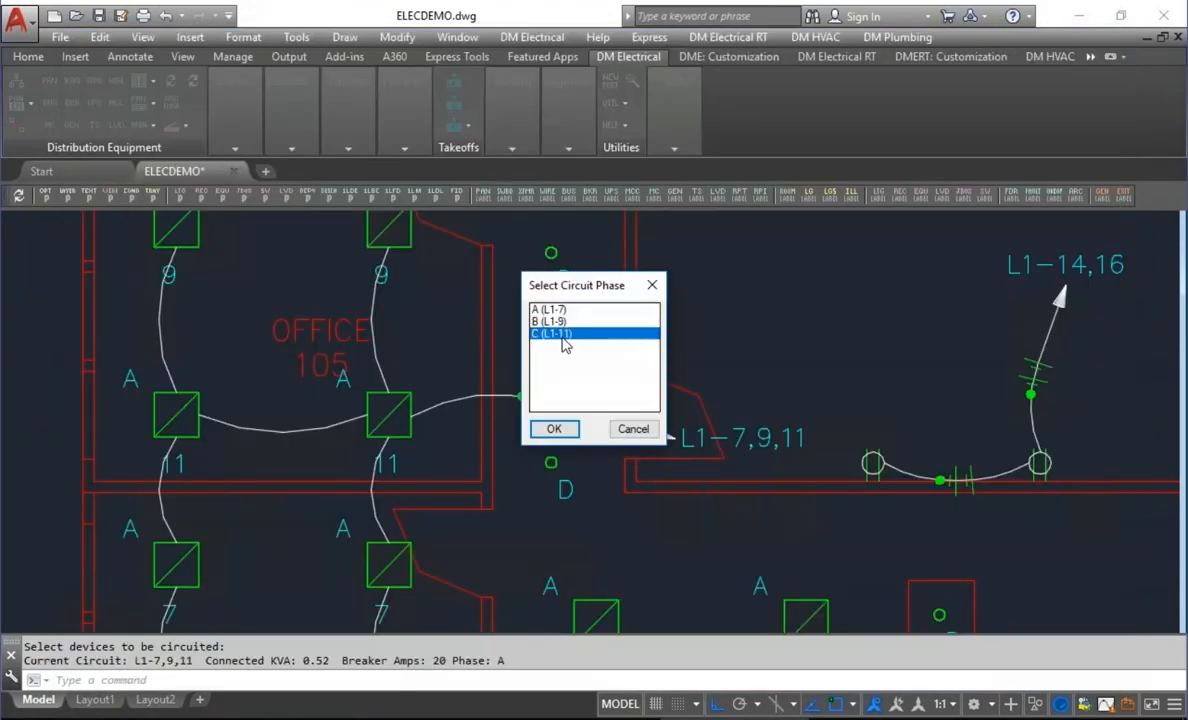
{"action": "left_click", "coordinate": [563, 323]}
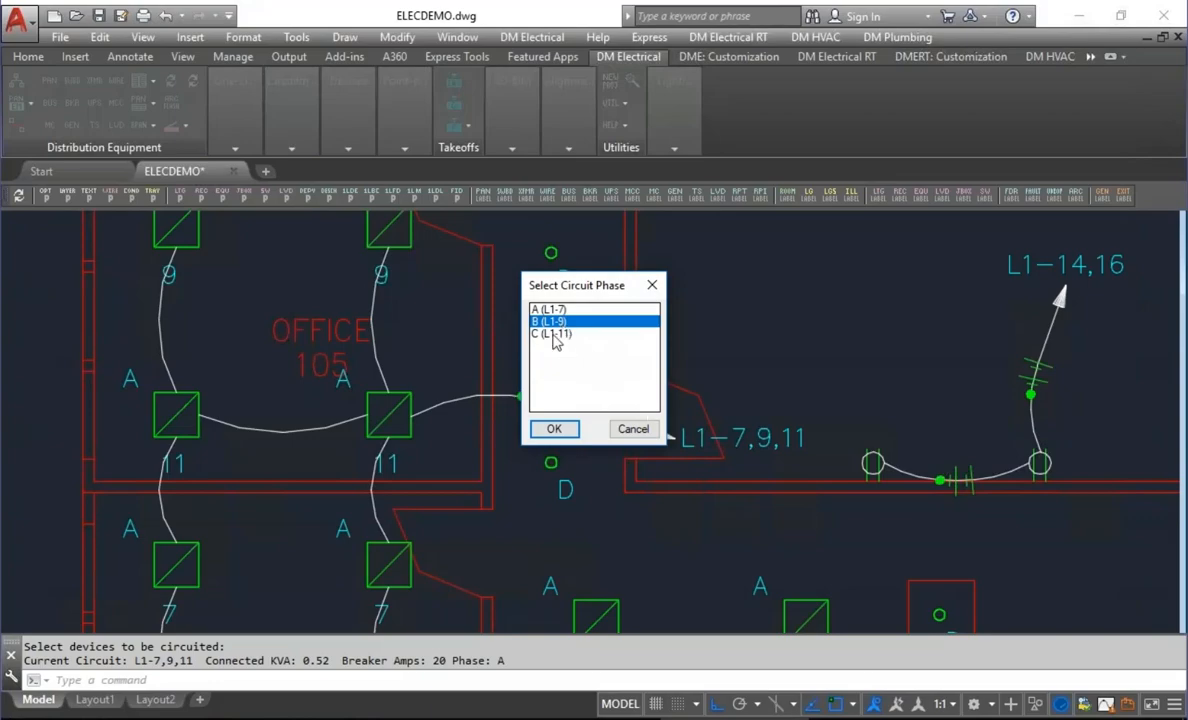
{"action": "left_click", "coordinate": [564, 336]}
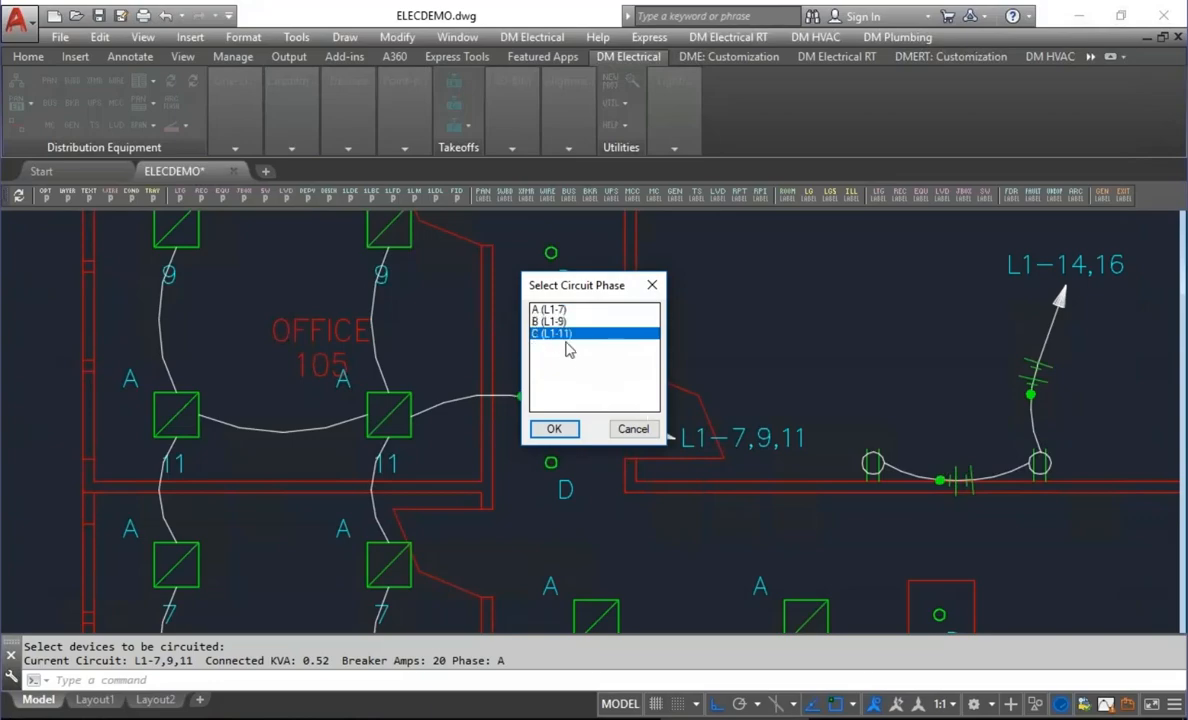
{"action": "left_click", "coordinate": [556, 429]}
{"action": "scroll", "coordinate": [565, 428], "scroll_direction": "down", "scroll_amount": 2}
{"action": "middle_click_drag", "start_coordinate": [666, 521], "coordinate": [612, 372]}
{"action": "left_click", "coordinate": [650, 345]}
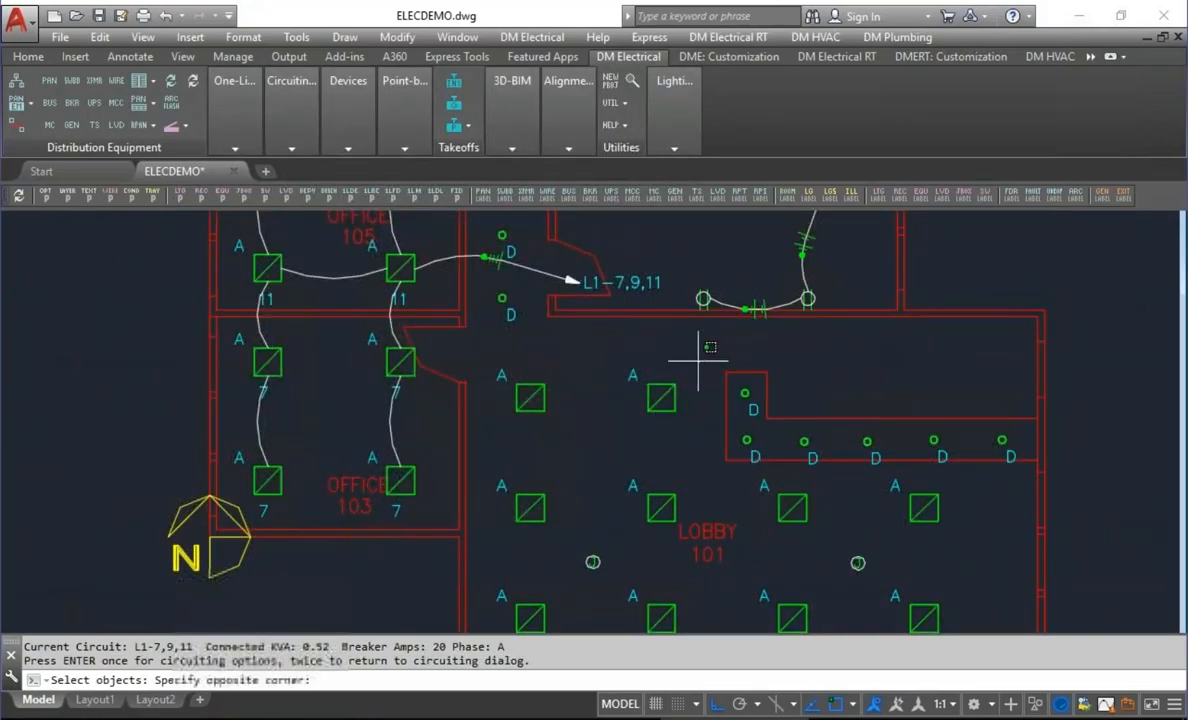
{"action": "left_click", "coordinate": [443, 509]}
{"action": "key", "text": "Return"}
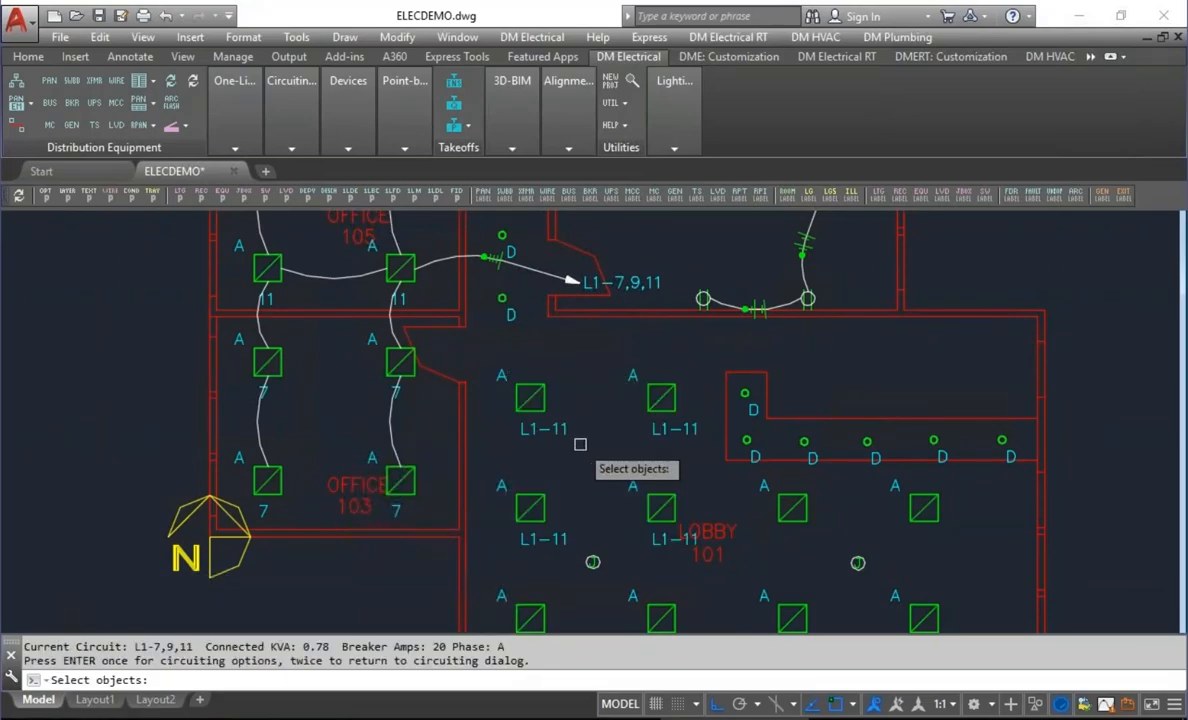
{"action": "key", "text": "Return"}
{"action": "key", "text": "Return"}
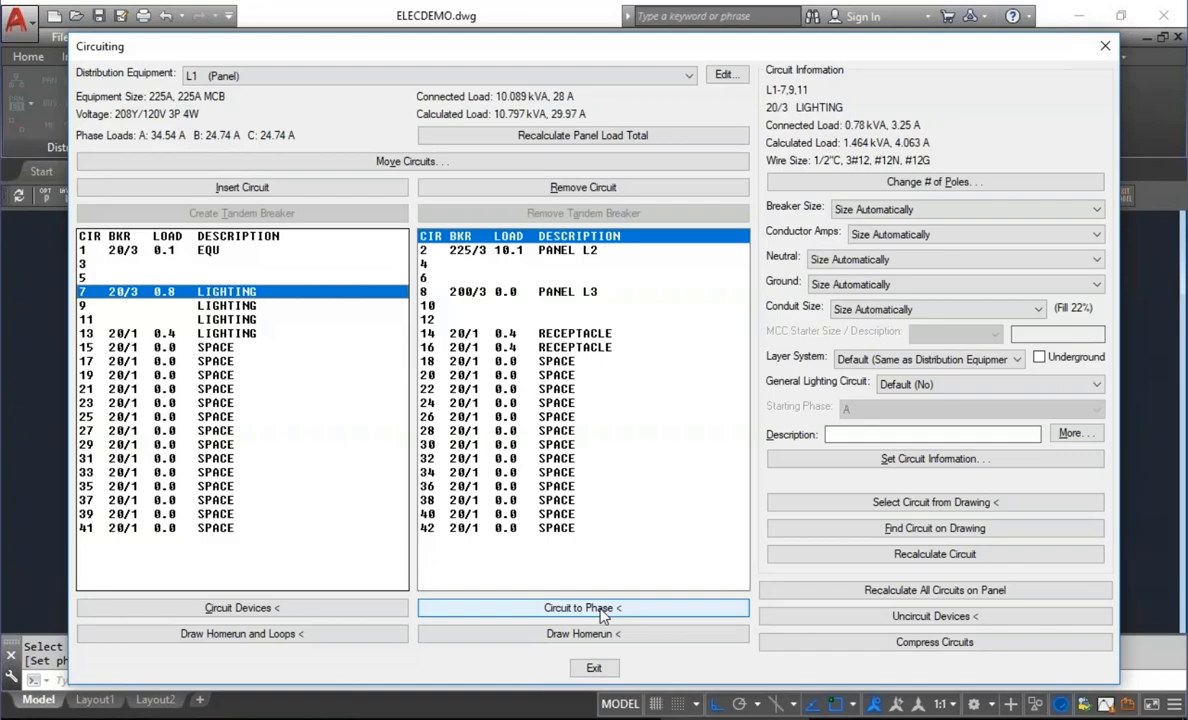
{"action": "left_click", "coordinate": [594, 667]}
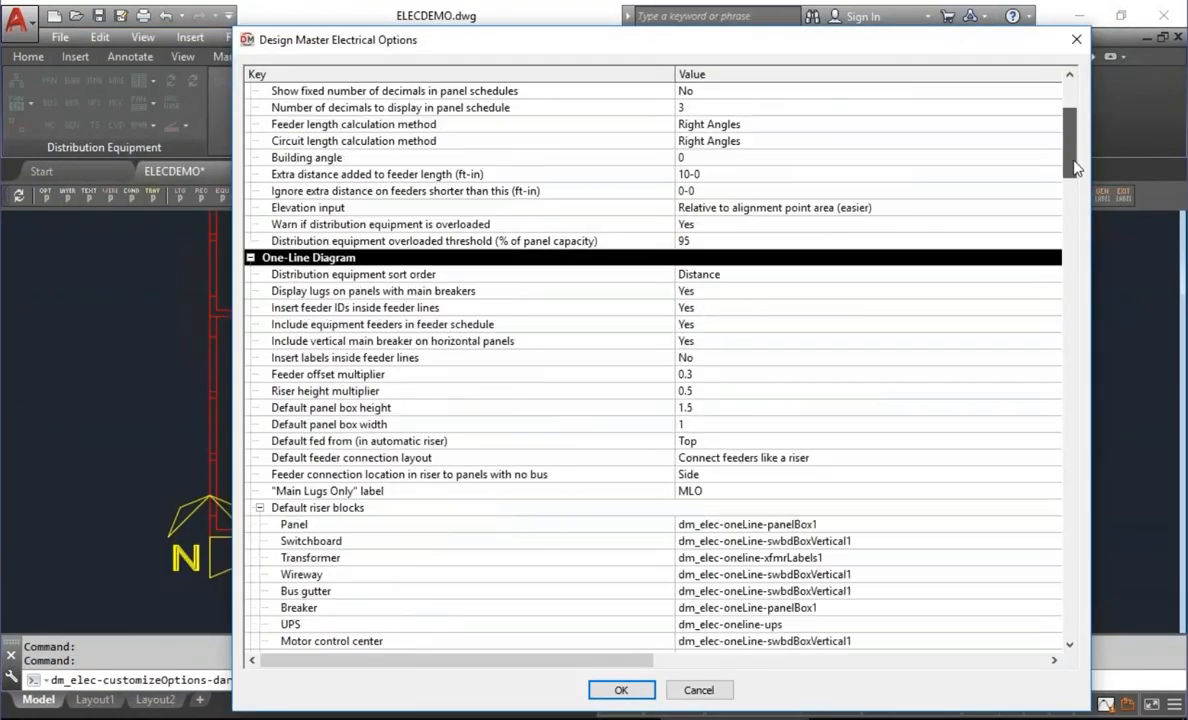
Look up the "Circuit break block" setting among the Homeruns and Loops project options.
{"action": "left_click_drag", "start_coordinate": [1069, 112], "coordinate": [1083, 344]}
{"action": "scroll", "coordinate": [845, 445], "scroll_direction": "down", "scroll_amount": 6}
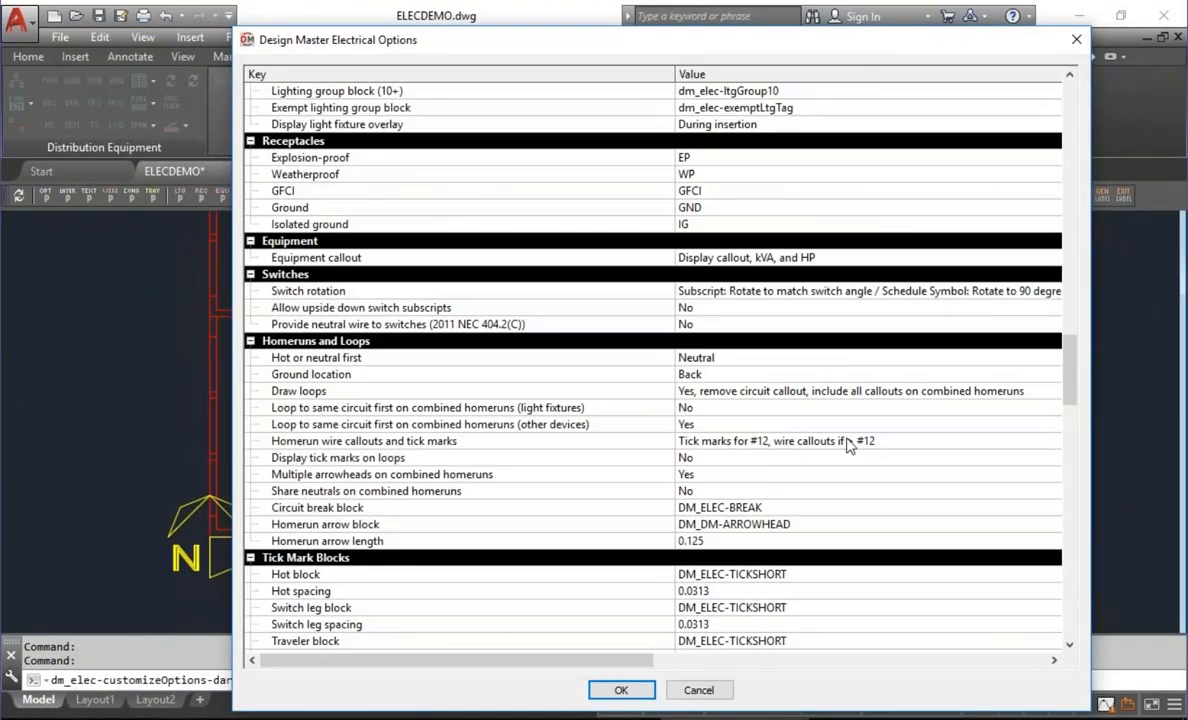
{"action": "left_click", "coordinate": [545, 507]}
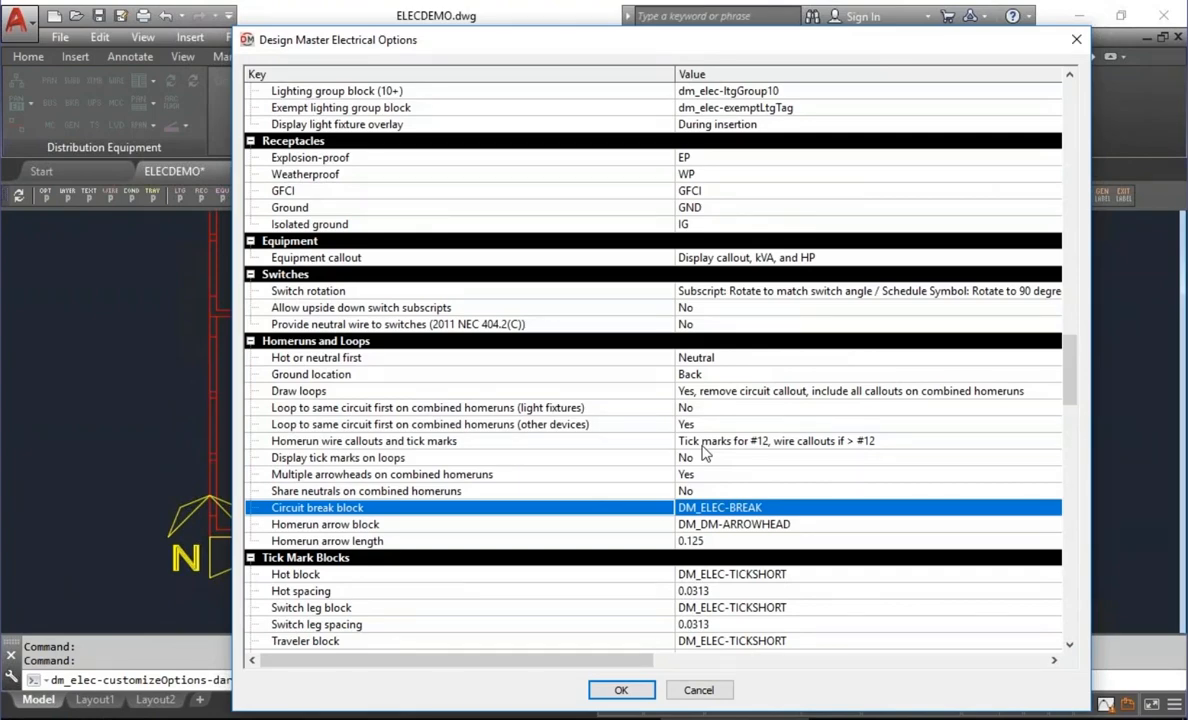
{"action": "left_click", "coordinate": [698, 690]}
Break the loop between Office 105's two lower light fixtures, leaving a gap with break symbols midway.
{"action": "scroll", "coordinate": [430, 360], "scroll_direction": "up", "scroll_amount": 3}
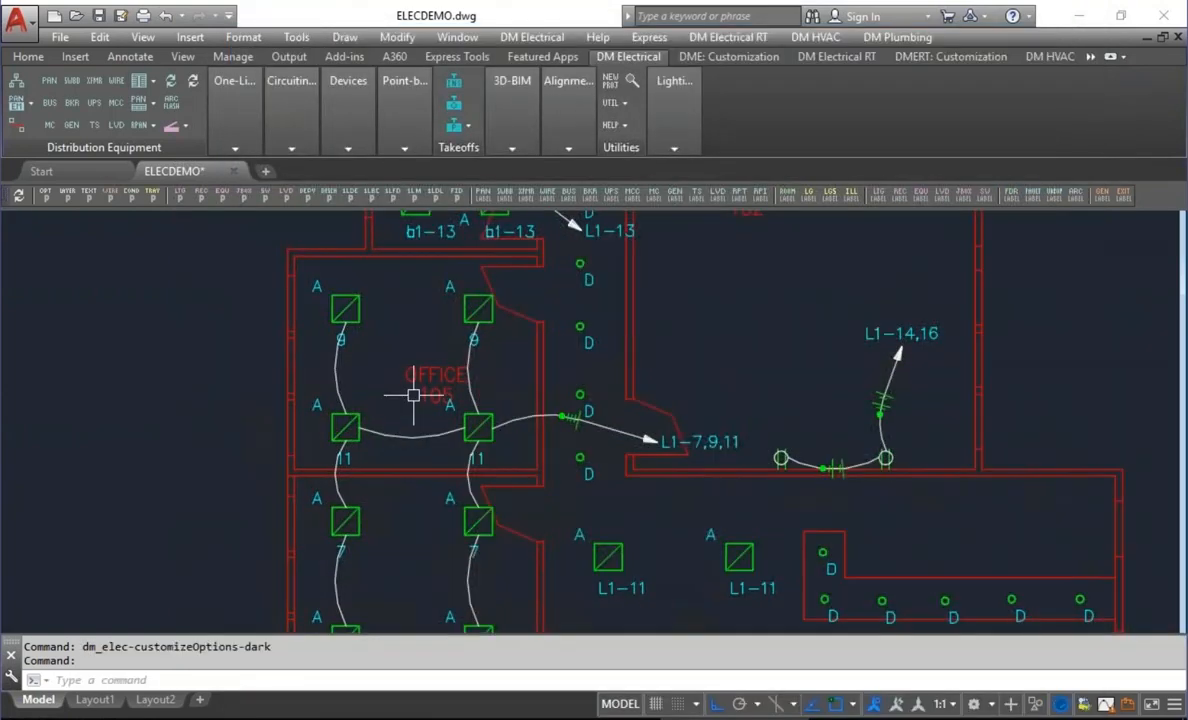
{"action": "left_click", "coordinate": [280, 112]}
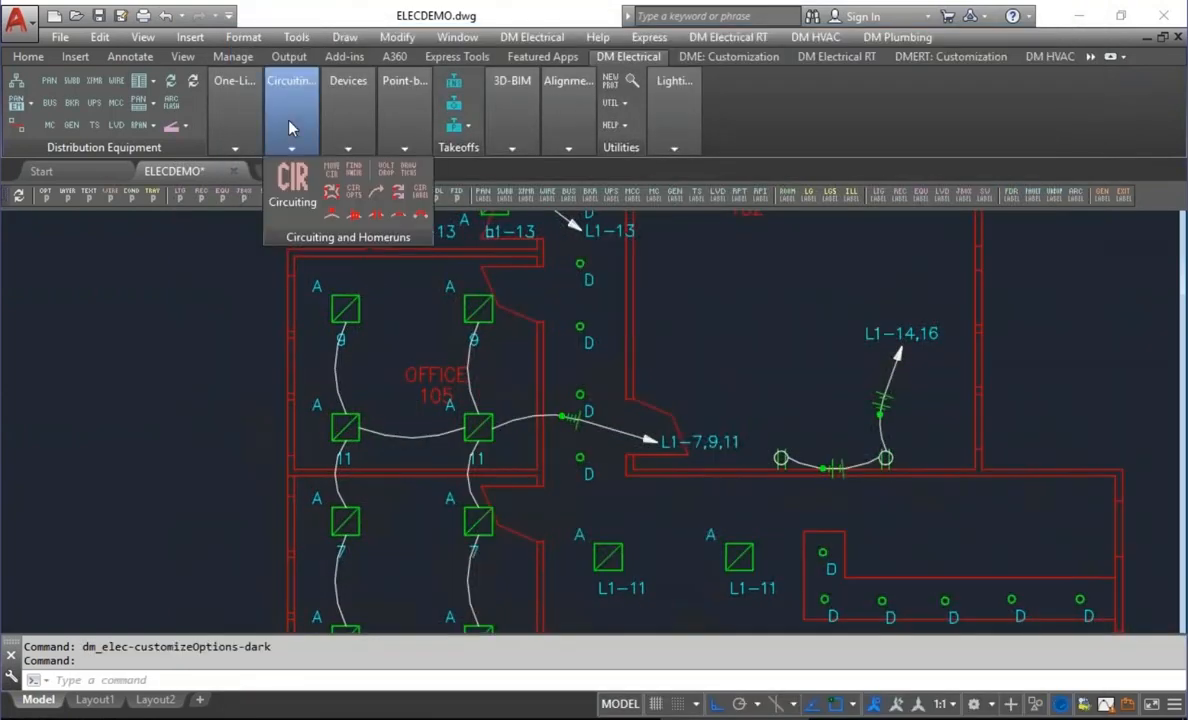
{"action": "left_click", "coordinate": [377, 222]}
{"action": "left_click", "coordinate": [424, 434]}
{"action": "left_click", "coordinate": [390, 435]}
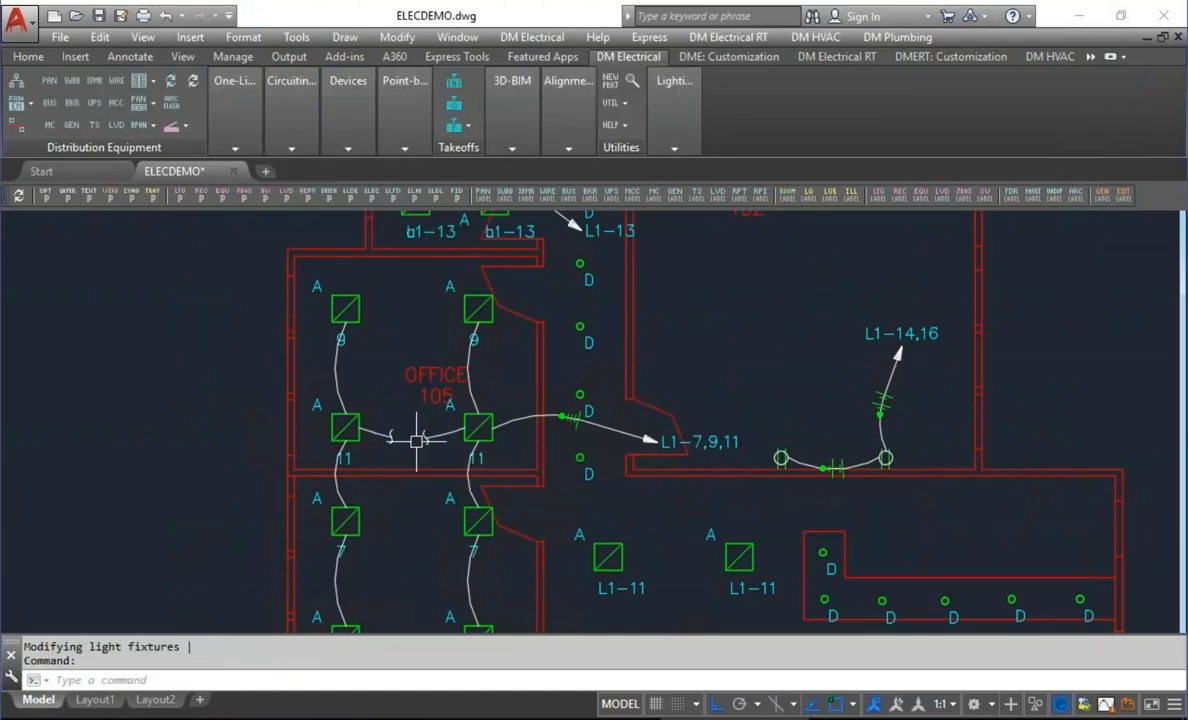
{"action": "scroll", "coordinate": [390, 432], "scroll_direction": "up", "scroll_amount": 4}
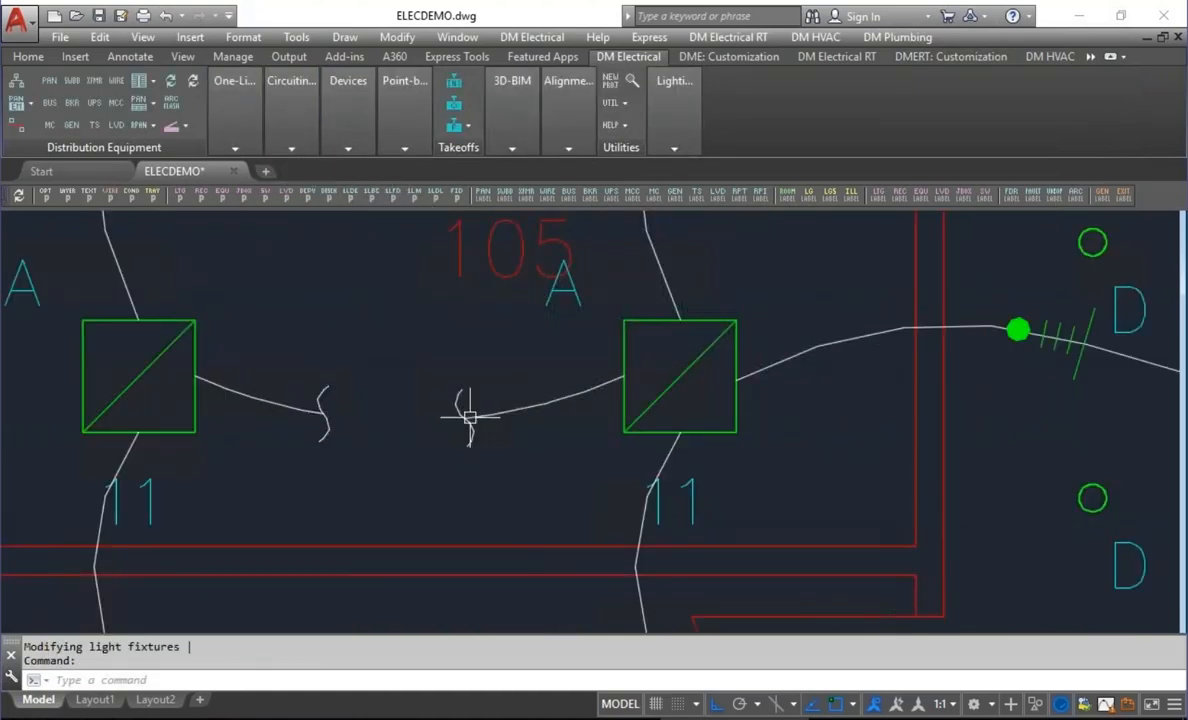
{"action": "mouse_move", "coordinate": [466, 395]}
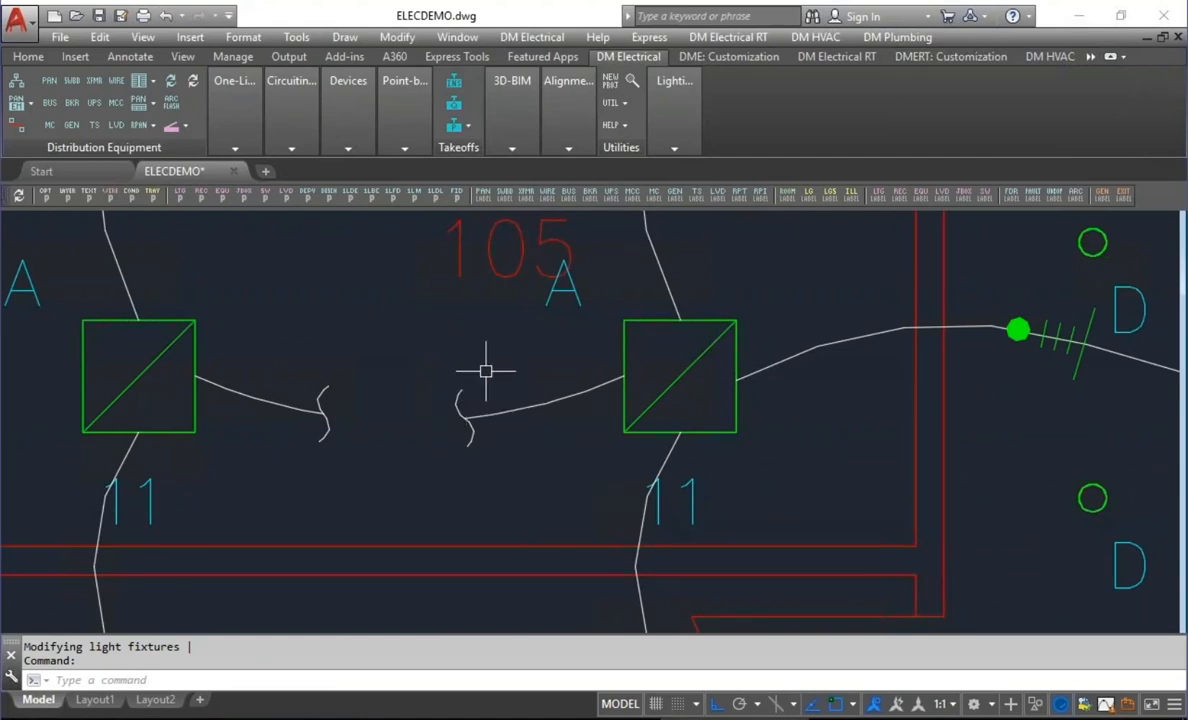
Look up the "Homerun arrow block" project option and examine the arrowhead on the L1-7,9,11 homerun.
{"action": "left_click", "coordinate": [45, 196]}
{"action": "left_click_drag", "start_coordinate": [1070, 140], "coordinate": [1083, 404]}
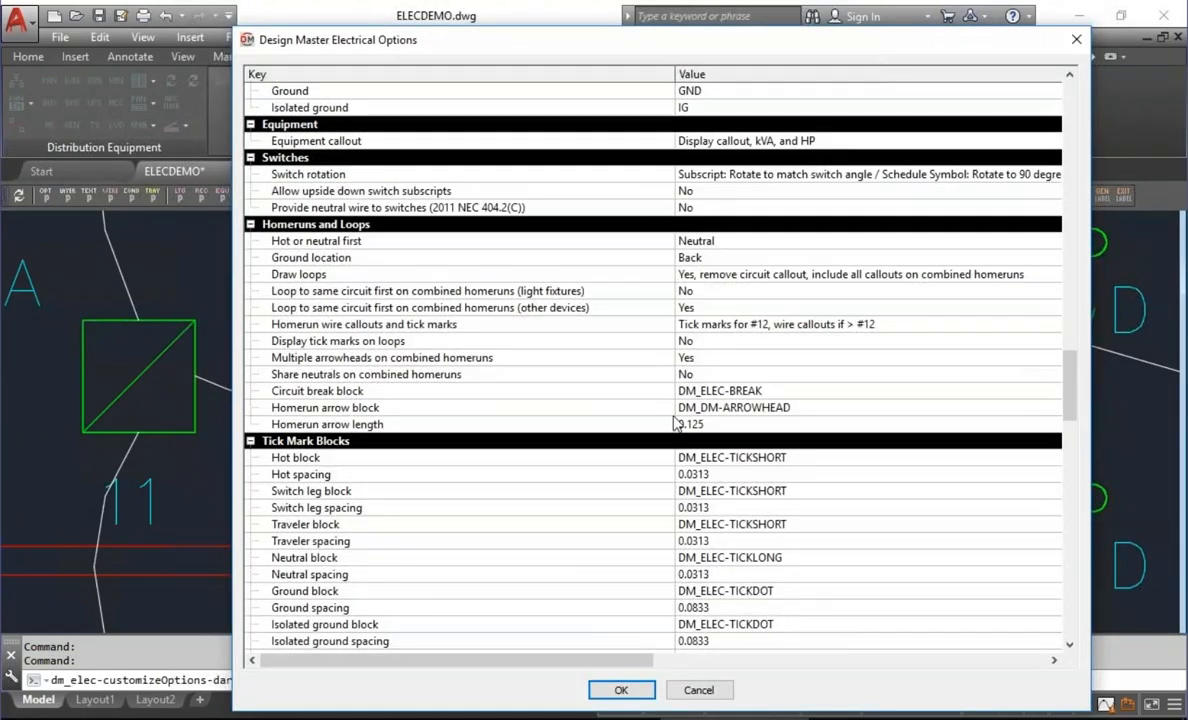
{"action": "left_click", "coordinate": [740, 410]}
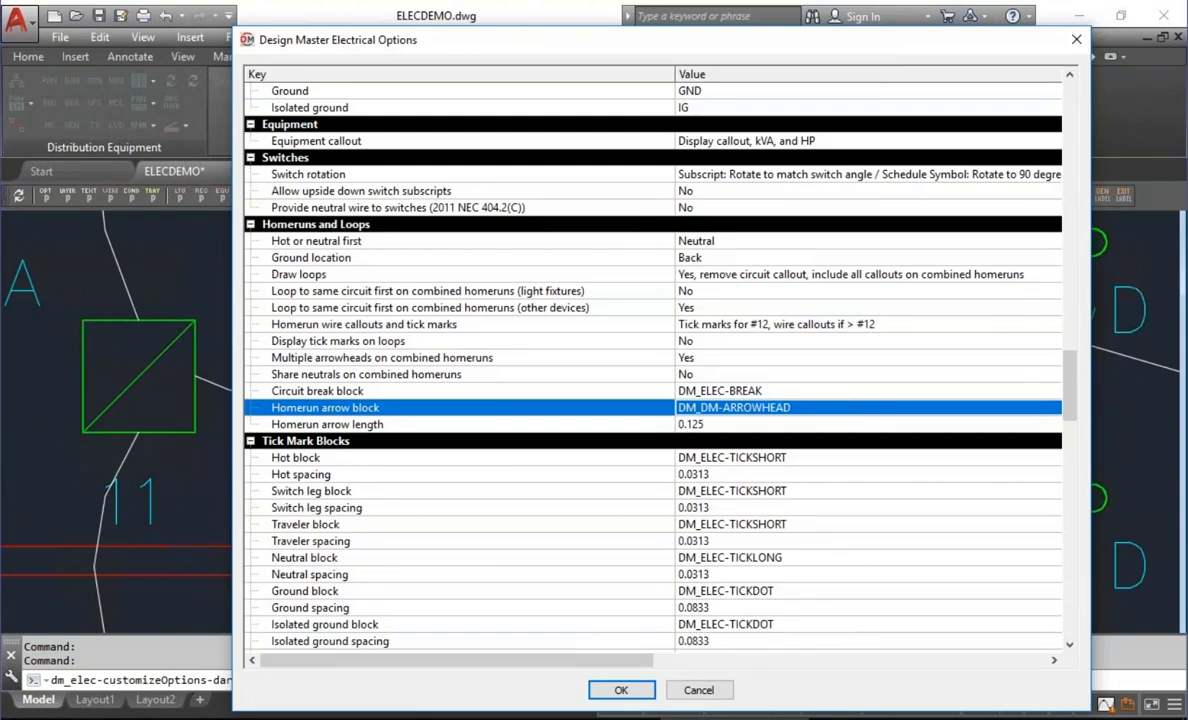
{"action": "left_click", "coordinate": [699, 690]}
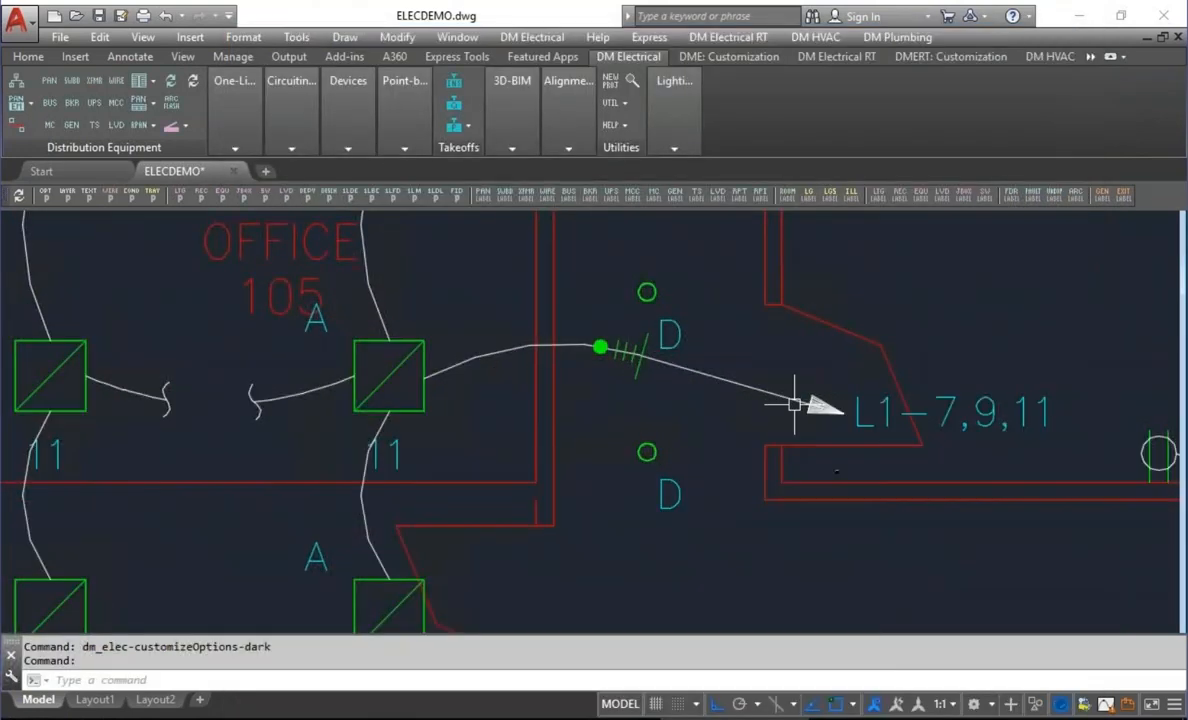
{"action": "scroll", "coordinate": [790, 403], "scroll_direction": "up", "scroll_amount": 2}
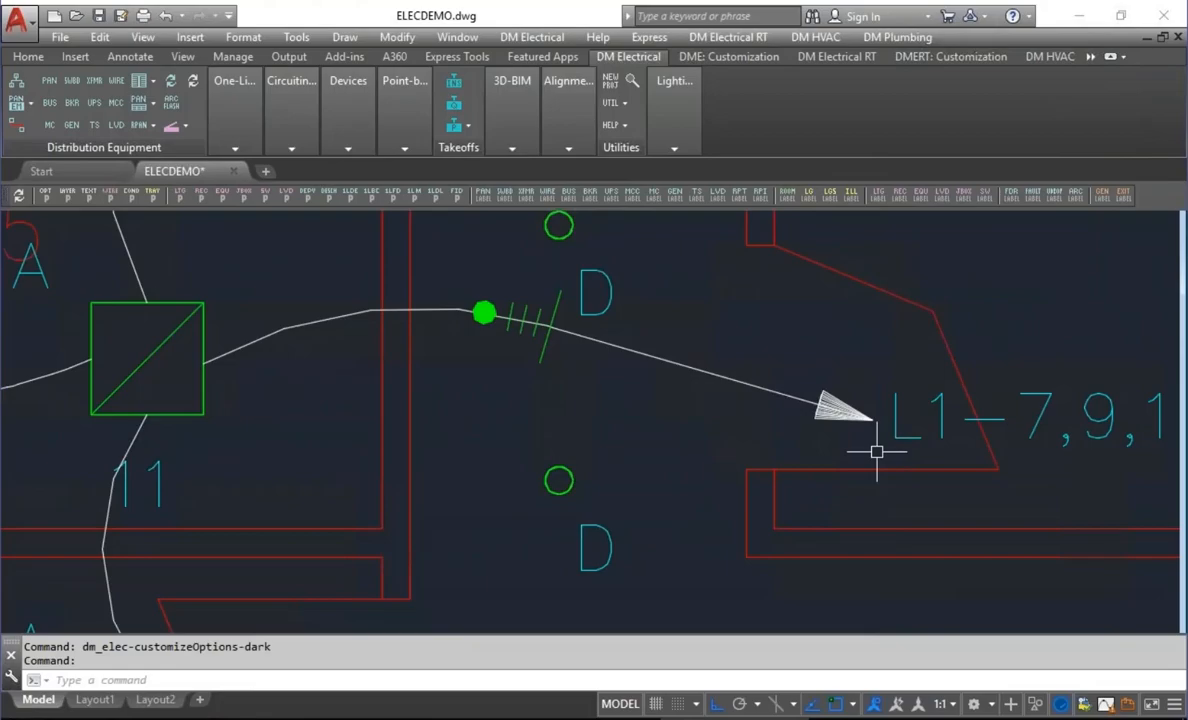
Set the "Circuit break block" project option under Homeruns and Loops to <None>.
{"action": "left_click", "coordinate": [45, 195]}
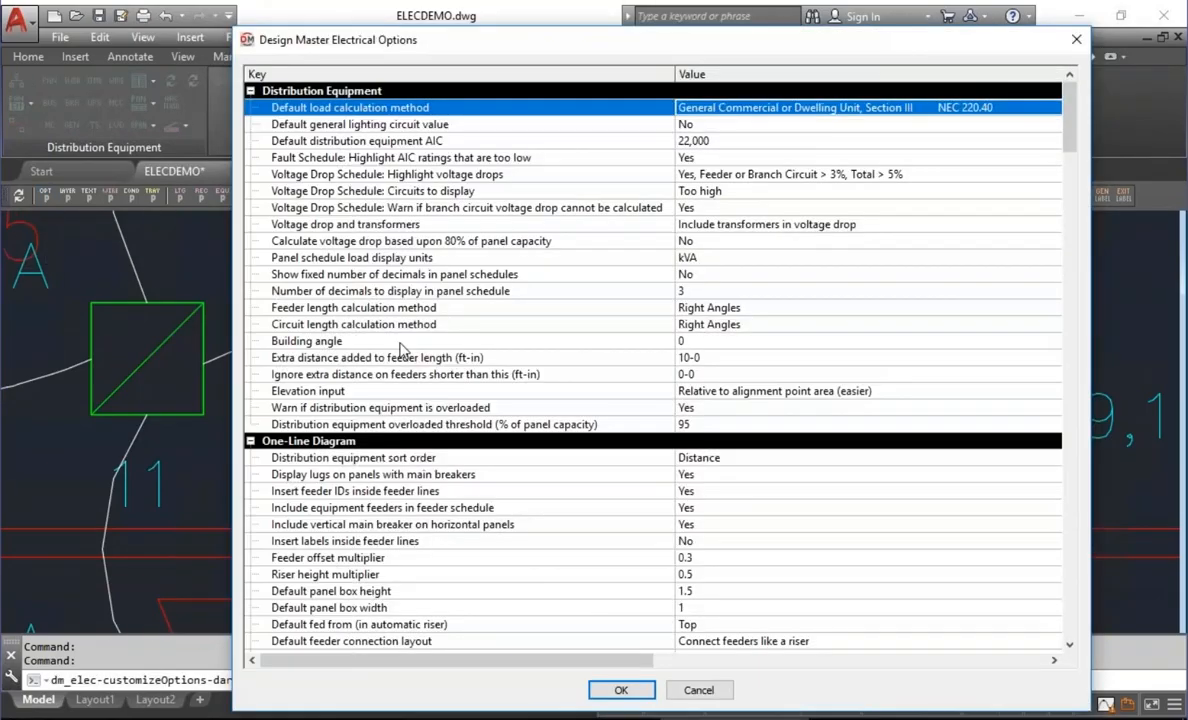
{"action": "left_click_drag", "start_coordinate": [1069, 125], "coordinate": [1090, 432]}
{"action": "left_click", "coordinate": [803, 293]}
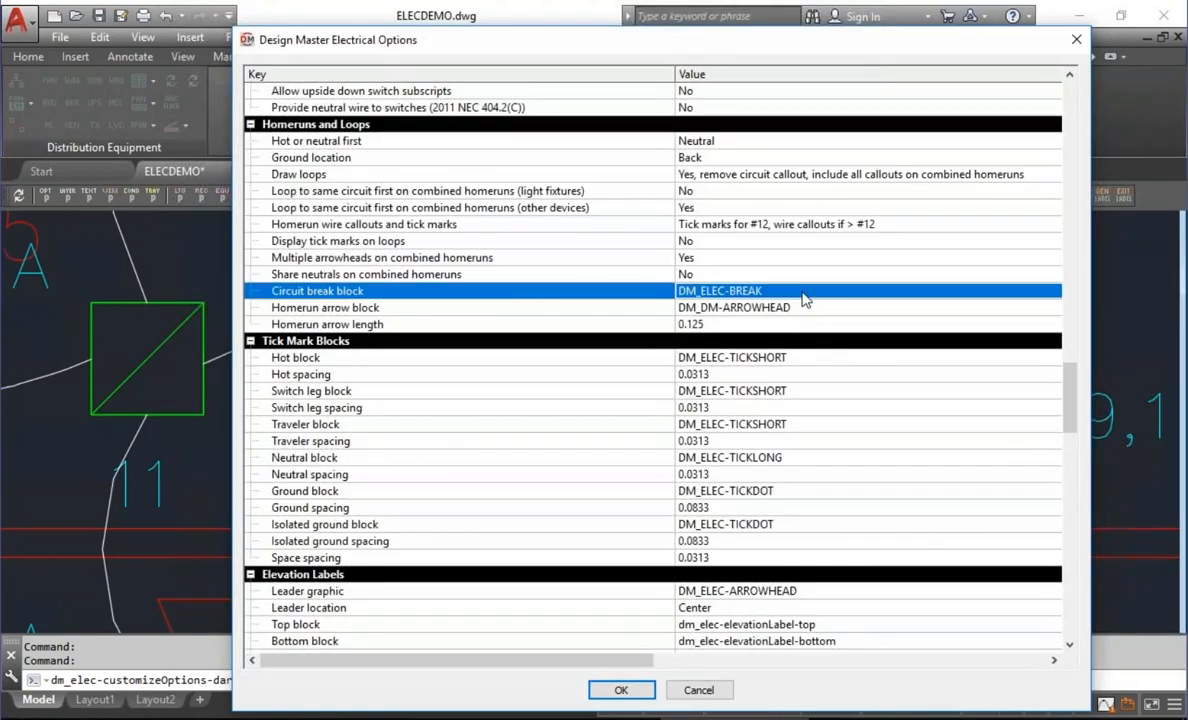
{"action": "left_click", "coordinate": [803, 293]}
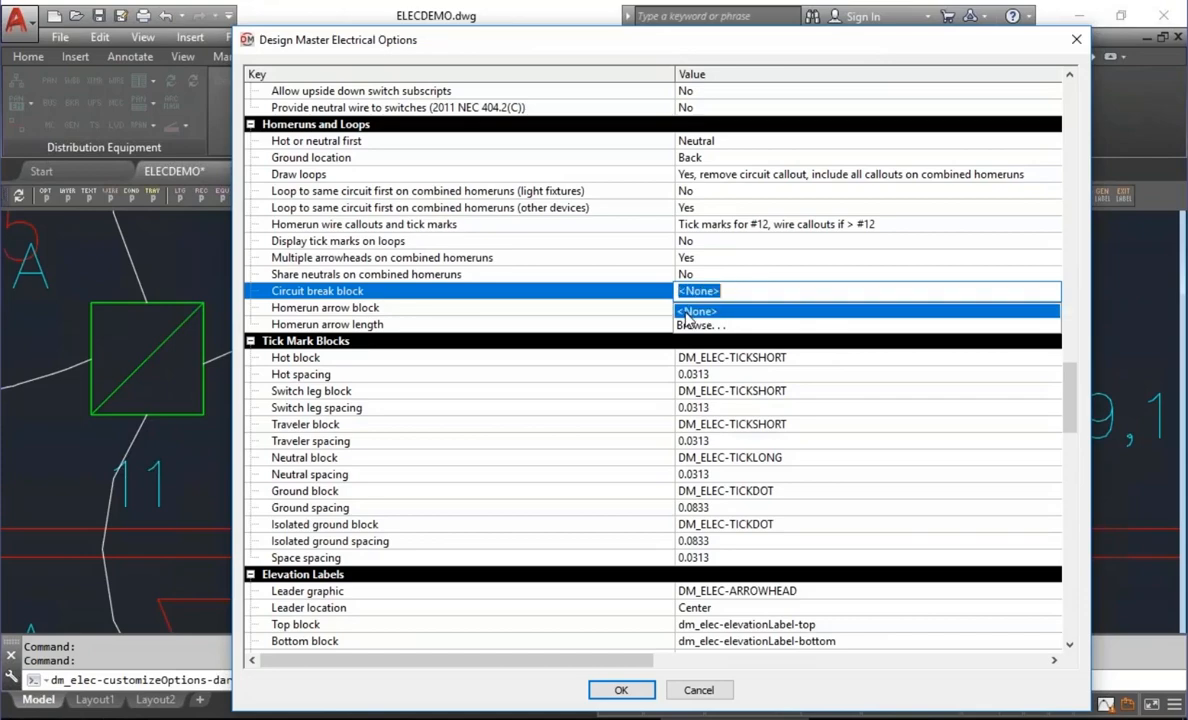
{"action": "left_click", "coordinate": [565, 312]}
{"action": "mouse_move", "coordinate": [608, 697]}
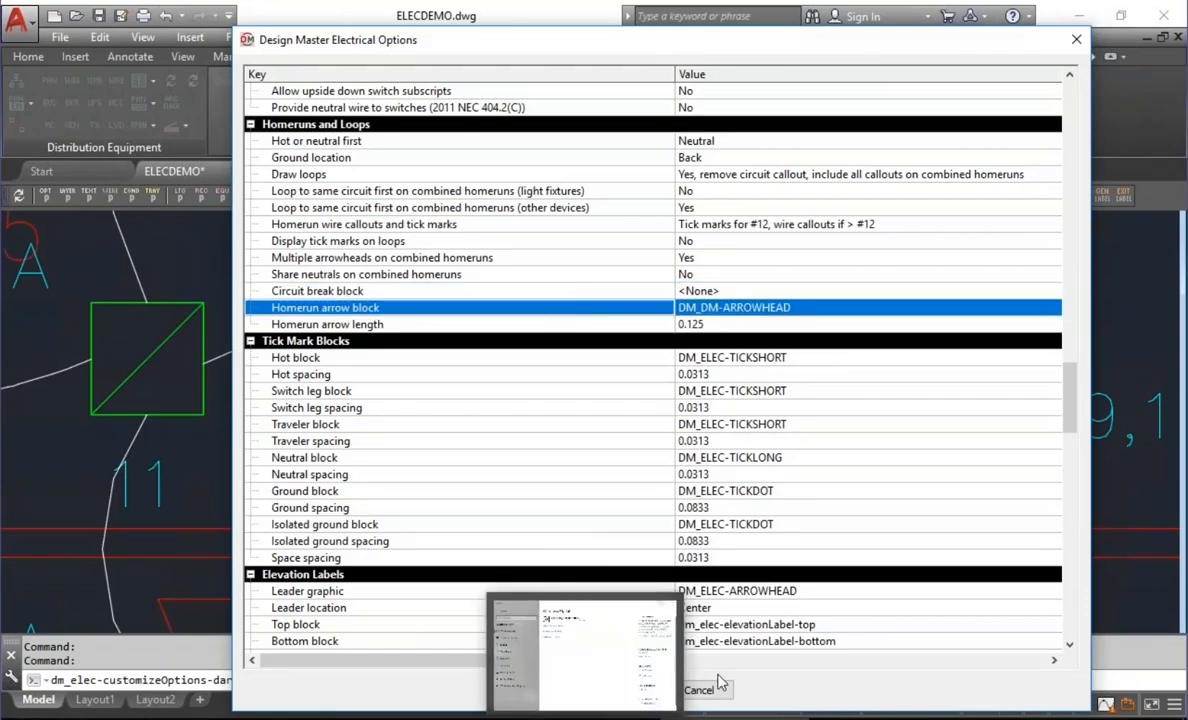
{"action": "left_click", "coordinate": [645, 686]}
Break the loop between Office 105's two right-hand light fixtures, leaving a plain gap midway.
{"action": "scroll", "coordinate": [353, 399], "scroll_direction": "down", "scroll_amount": 2}
{"action": "middle_click_drag", "start_coordinate": [342, 362], "coordinate": [543, 532]}
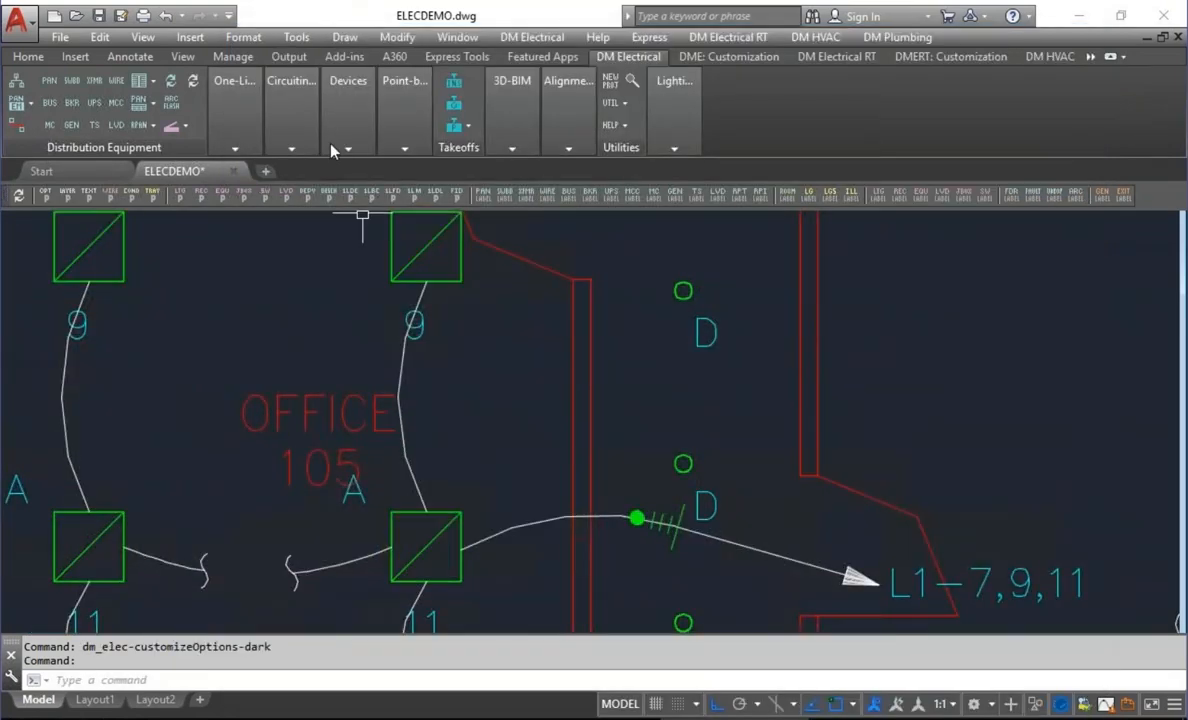
{"action": "left_click", "coordinate": [303, 117]}
{"action": "left_click", "coordinate": [374, 219]}
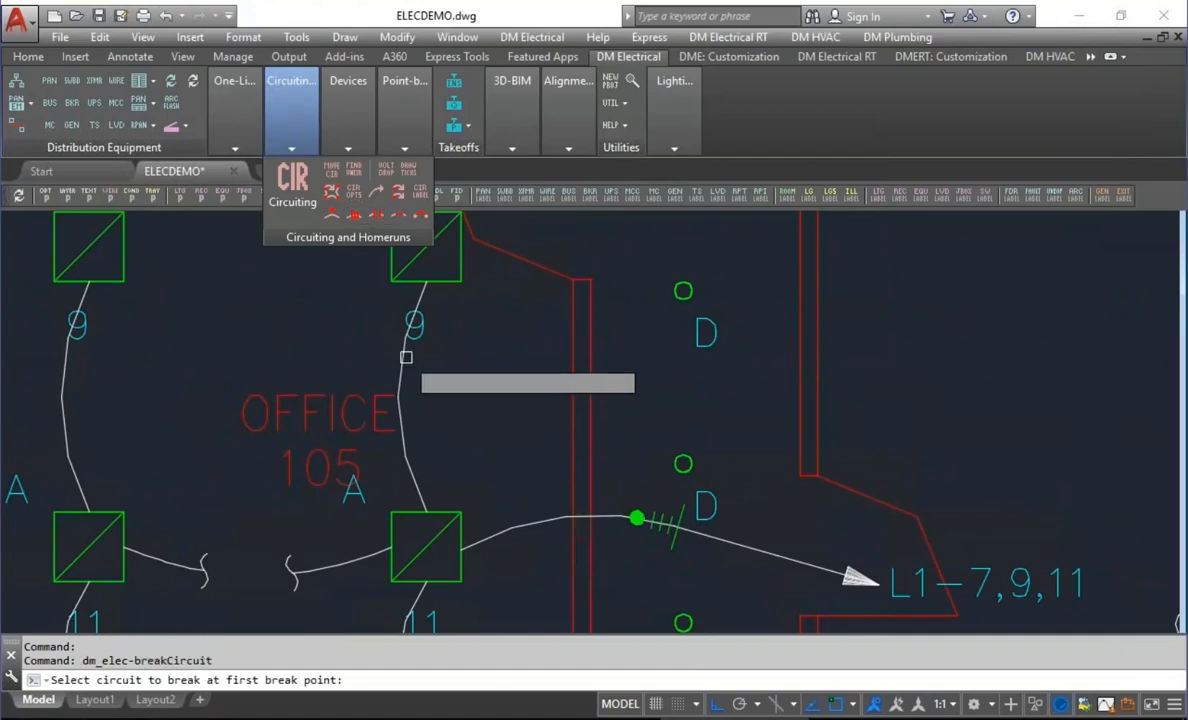
{"action": "left_click", "coordinate": [406, 455]}
{"action": "left_click", "coordinate": [403, 350]}
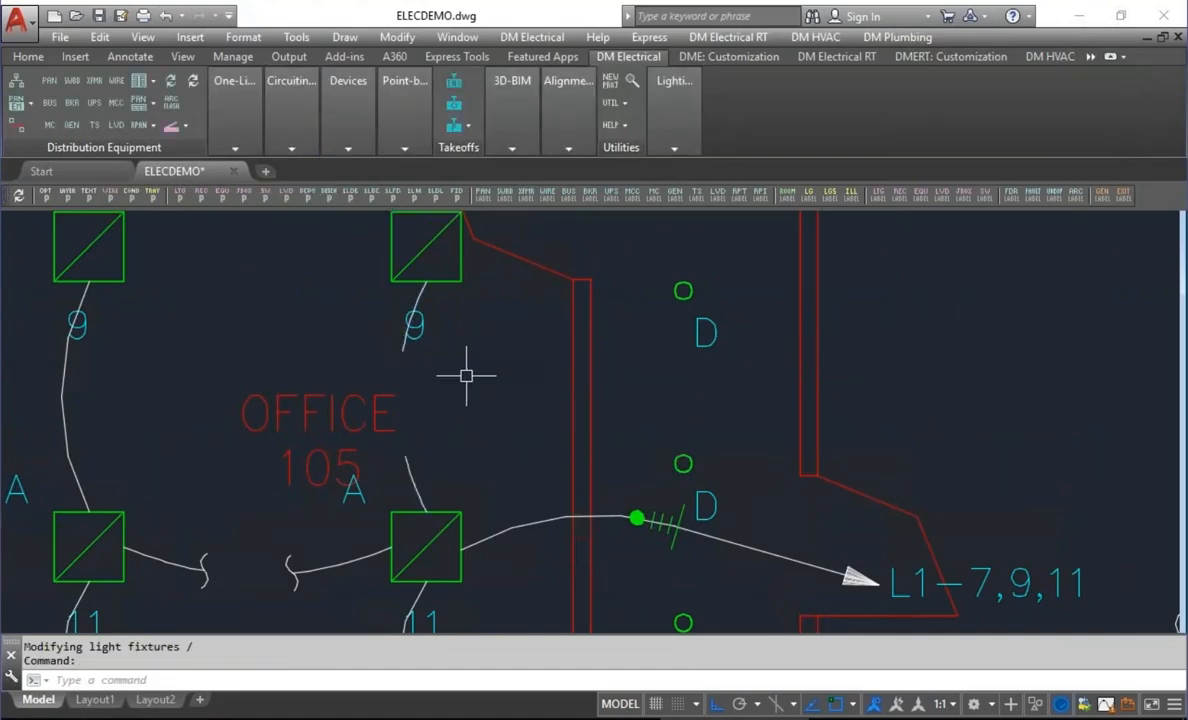
Set the "Homerun arrow block" project option to dm_dm-acadLeader_closed.
{"action": "left_click", "coordinate": [53, 204]}
{"action": "left_click_drag", "start_coordinate": [1073, 148], "coordinate": [1071, 330]}
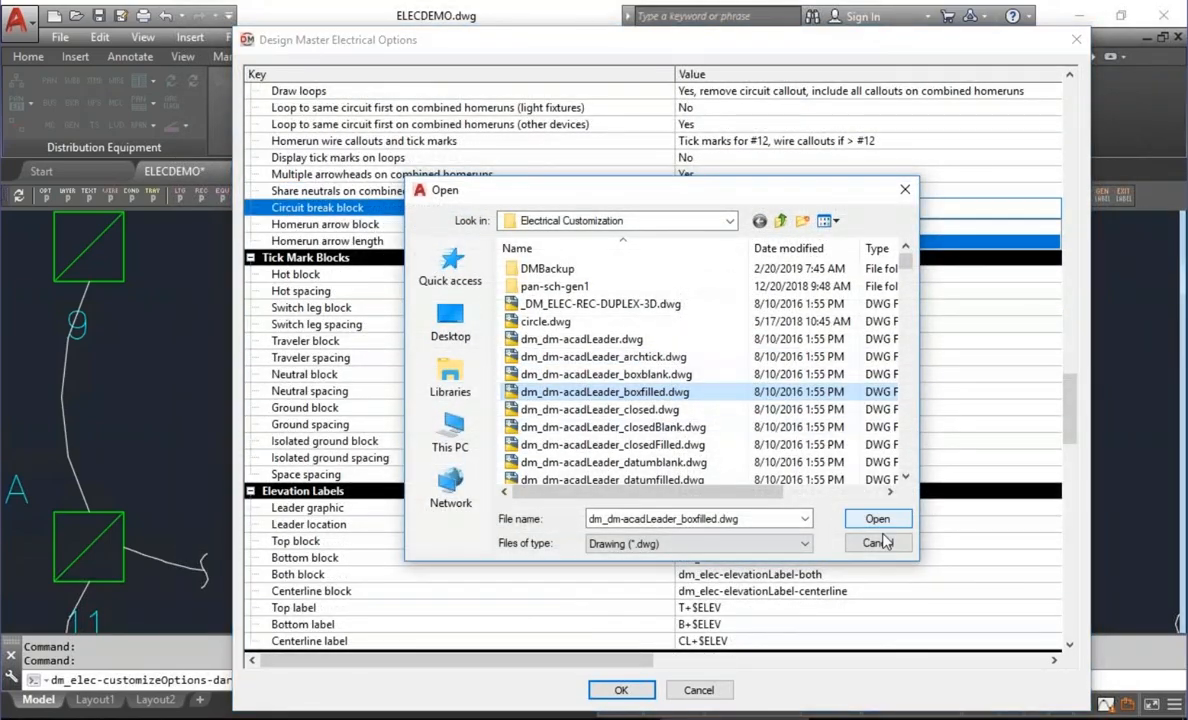
{"action": "left_click", "coordinate": [883, 541]}
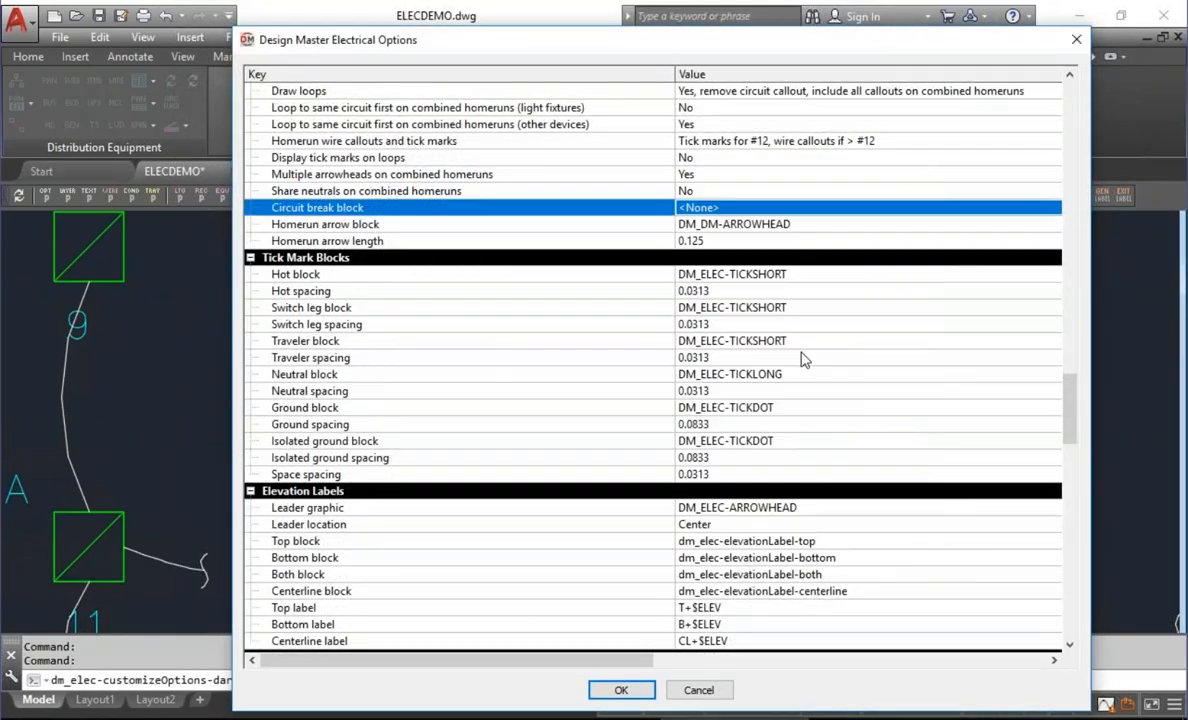
{"action": "left_click", "coordinate": [814, 226]}
{"action": "type", "text": "dm_dm-acadLeader_closed"}
{"action": "key", "text": "Return"}
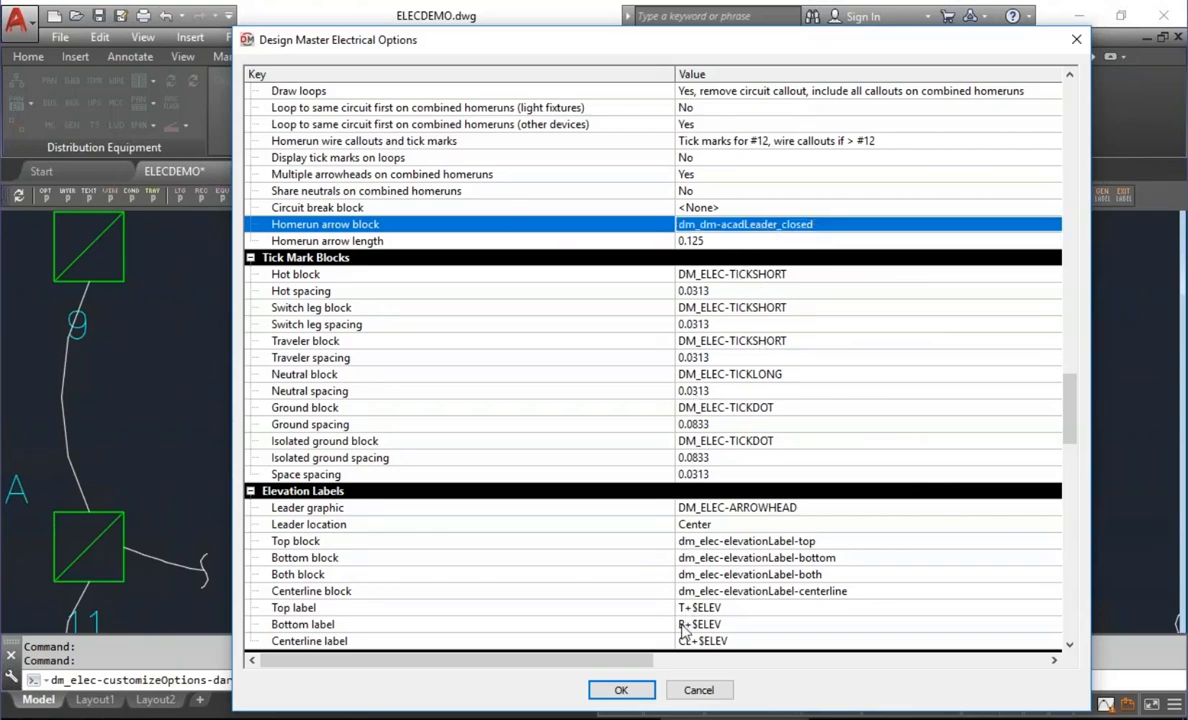
{"action": "left_click", "coordinate": [620, 690]}
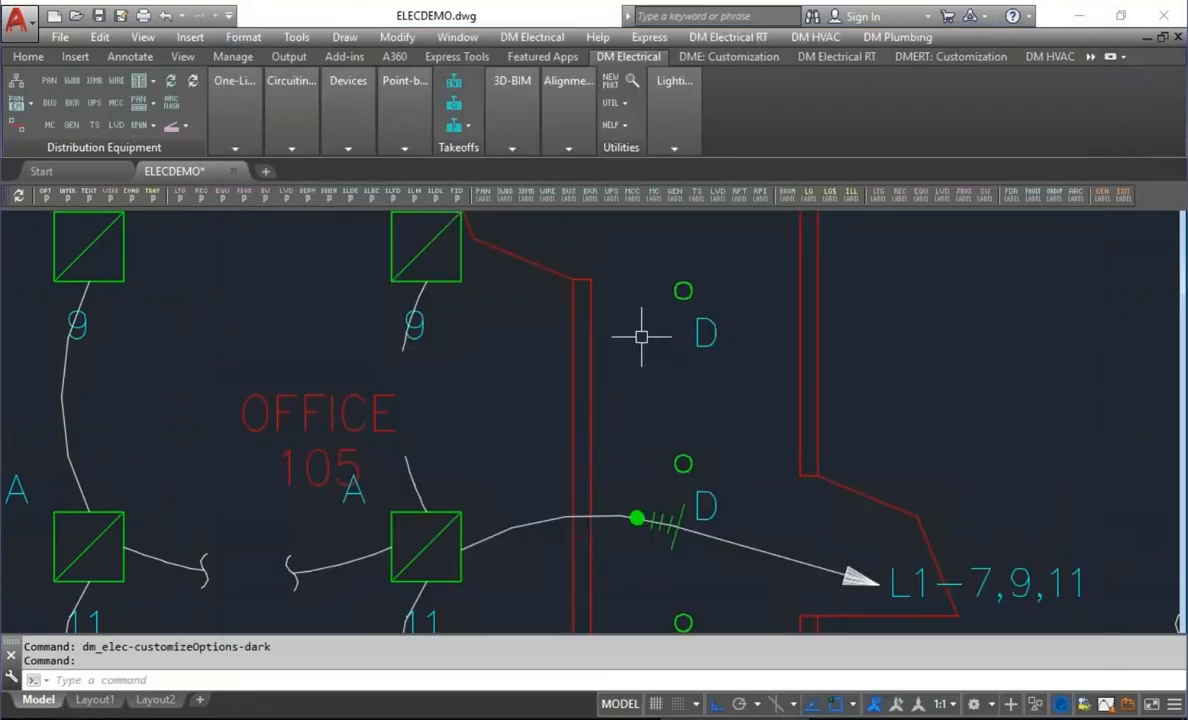
Redraw the L1-7,9,11 homerun from Office 105's lower right light fixture with the closed arrowhead, and inspect its arrow near the corridor doorway.
{"action": "left_click", "coordinate": [285, 110]}
{"action": "left_click", "coordinate": [328, 197]}
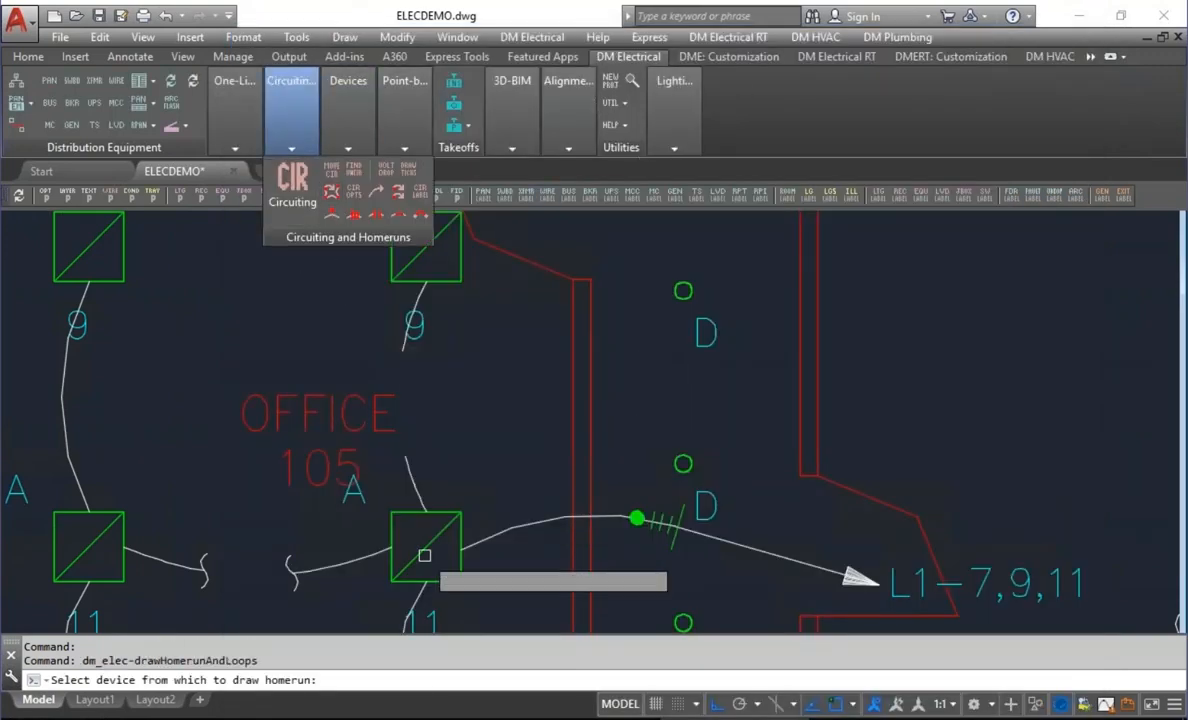
{"action": "left_click", "coordinate": [411, 545]}
{"action": "key", "text": "Return"}
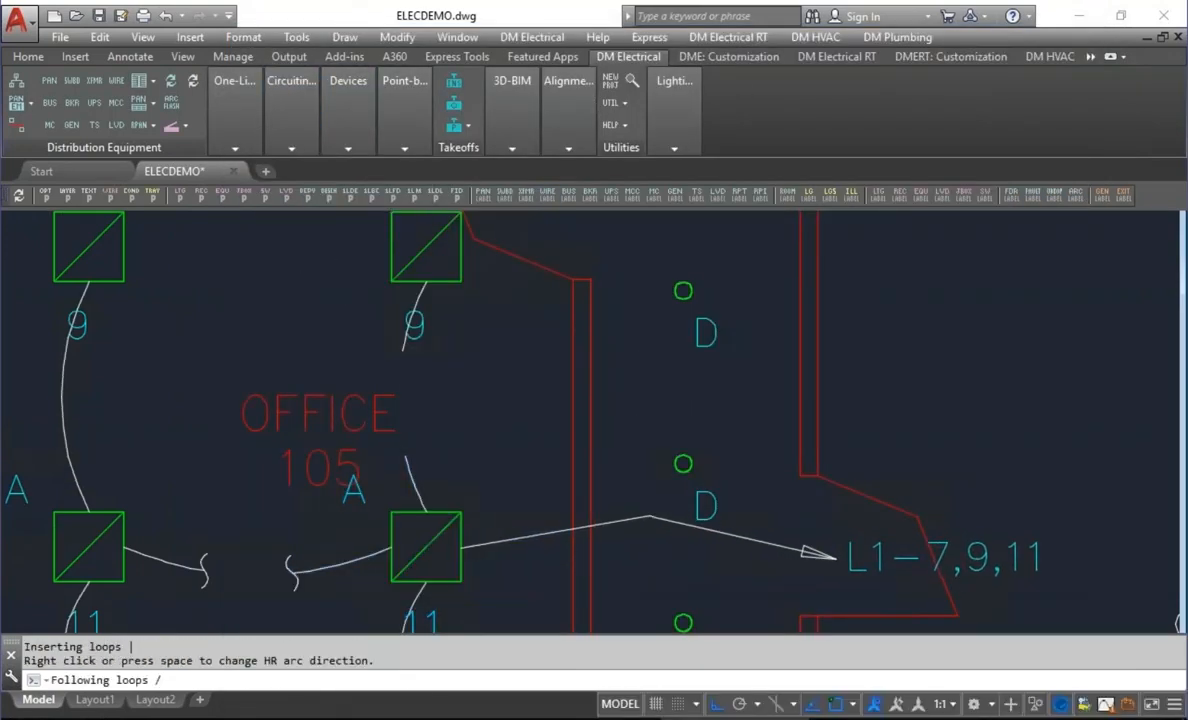
{"action": "scroll", "coordinate": [805, 553], "scroll_direction": "up", "scroll_amount": 2}
{"action": "scroll", "coordinate": [809, 548], "scroll_direction": "up", "scroll_amount": 4}
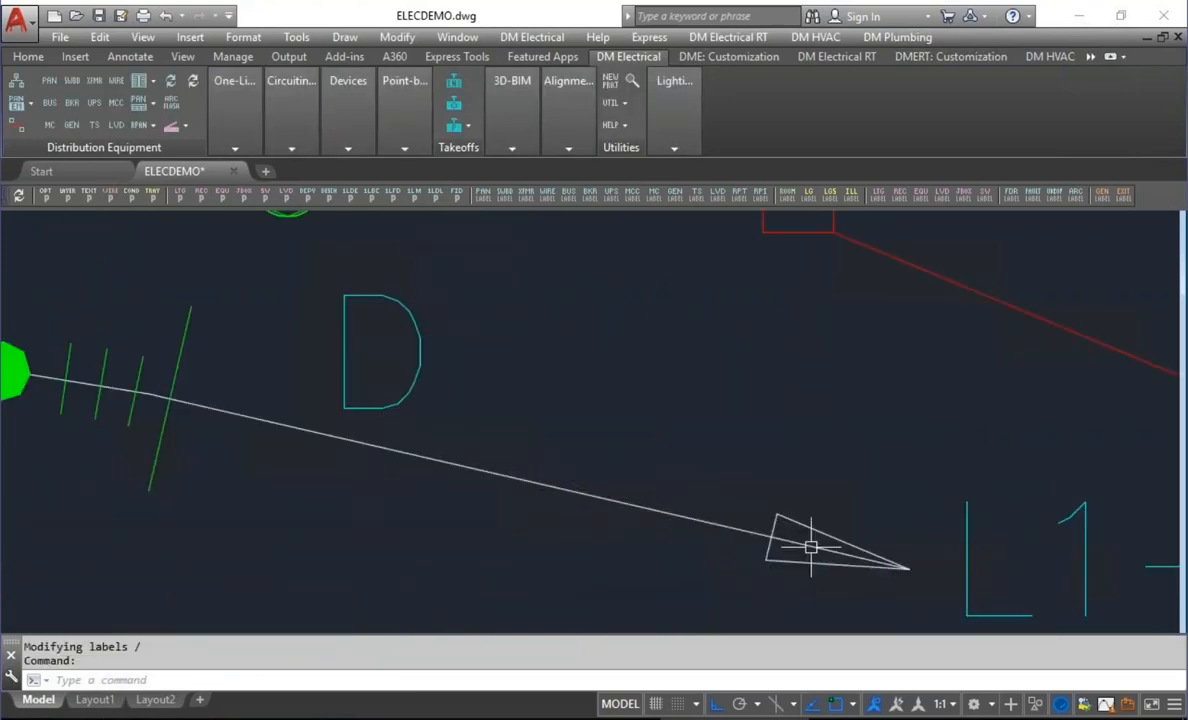
{"action": "scroll", "coordinate": [811, 547], "scroll_direction": "down", "scroll_amount": 4}
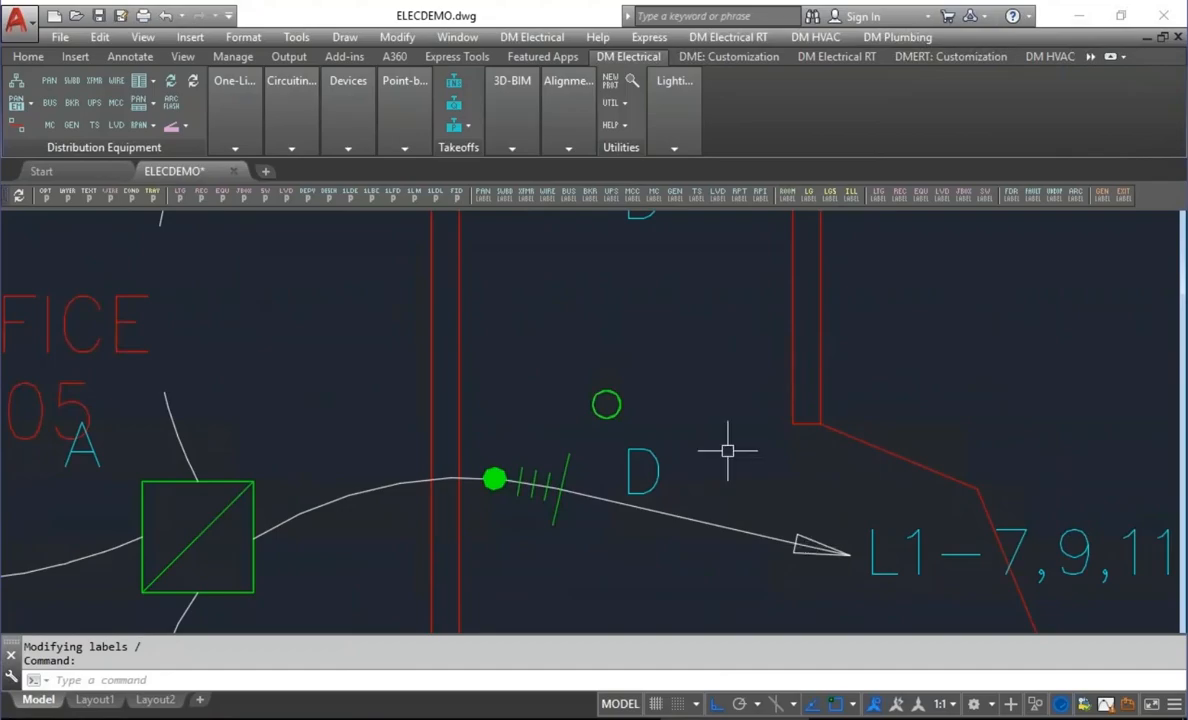
Set the "Homerun arrow length" project option to 0.25.
{"action": "left_click", "coordinate": [45, 194]}
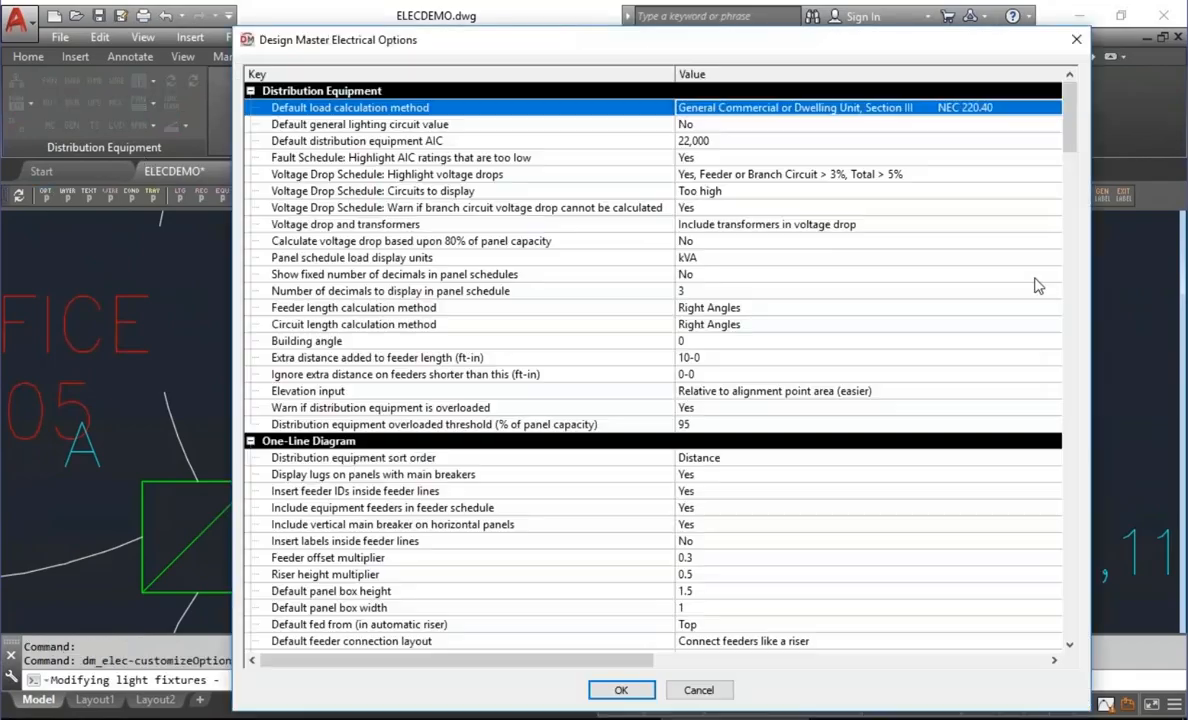
{"action": "left_click_drag", "start_coordinate": [1067, 140], "coordinate": [1066, 446]}
{"action": "left_click", "coordinate": [745, 177]}
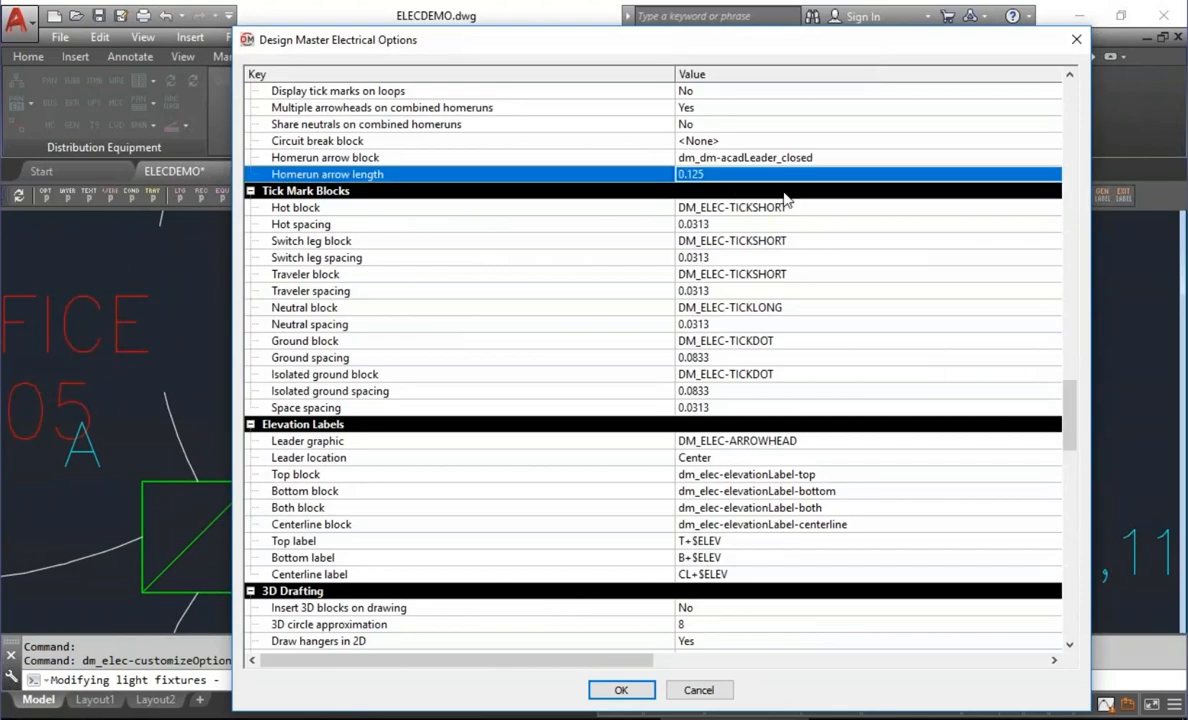
{"action": "type", "text": ".25"}
{"action": "left_click", "coordinate": [621, 690]}
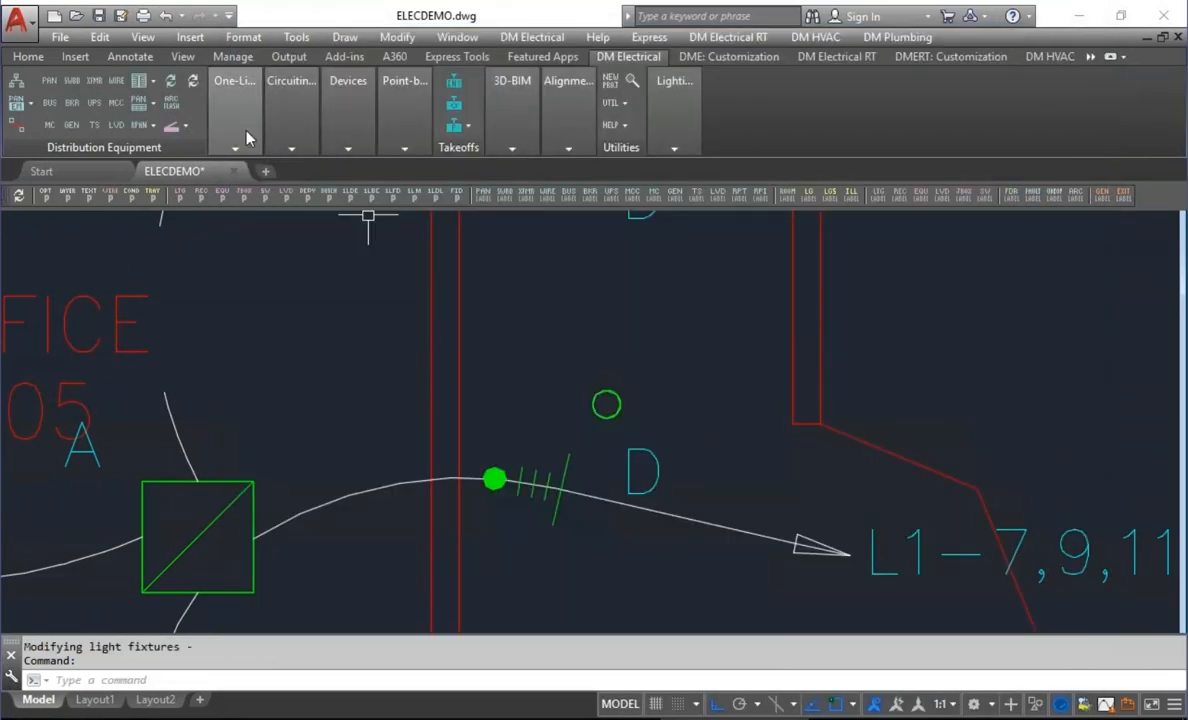
Redraw Office 105's L1-7,9,11 homerun from the same light fixture with the 0.25 arrow length, ending its arrow at the doorway across the corridor.
{"action": "left_click", "coordinate": [292, 115]}
{"action": "left_click", "coordinate": [333, 193]}
{"action": "left_click", "coordinate": [233, 541]}
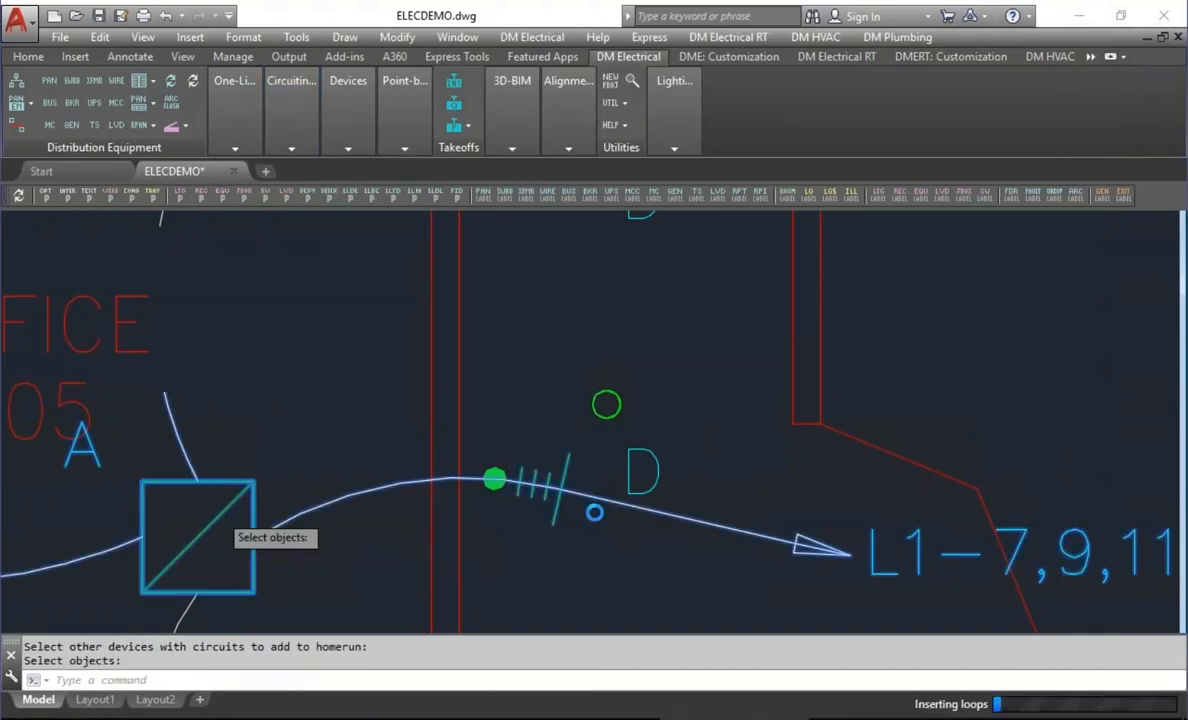
{"action": "key", "text": "Return"}
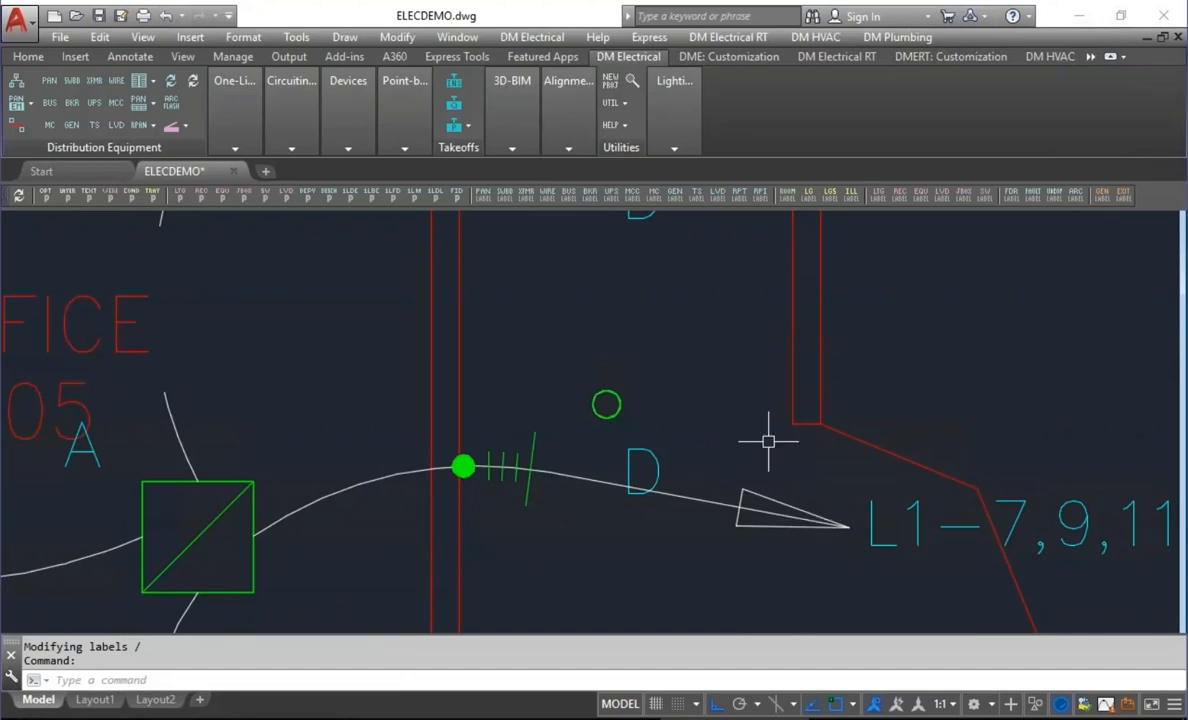
{"action": "scroll", "coordinate": [769, 438], "scroll_direction": "down", "scroll_amount": 4}
{"action": "middle_click_drag", "start_coordinate": [769, 438], "coordinate": [680, 401]}
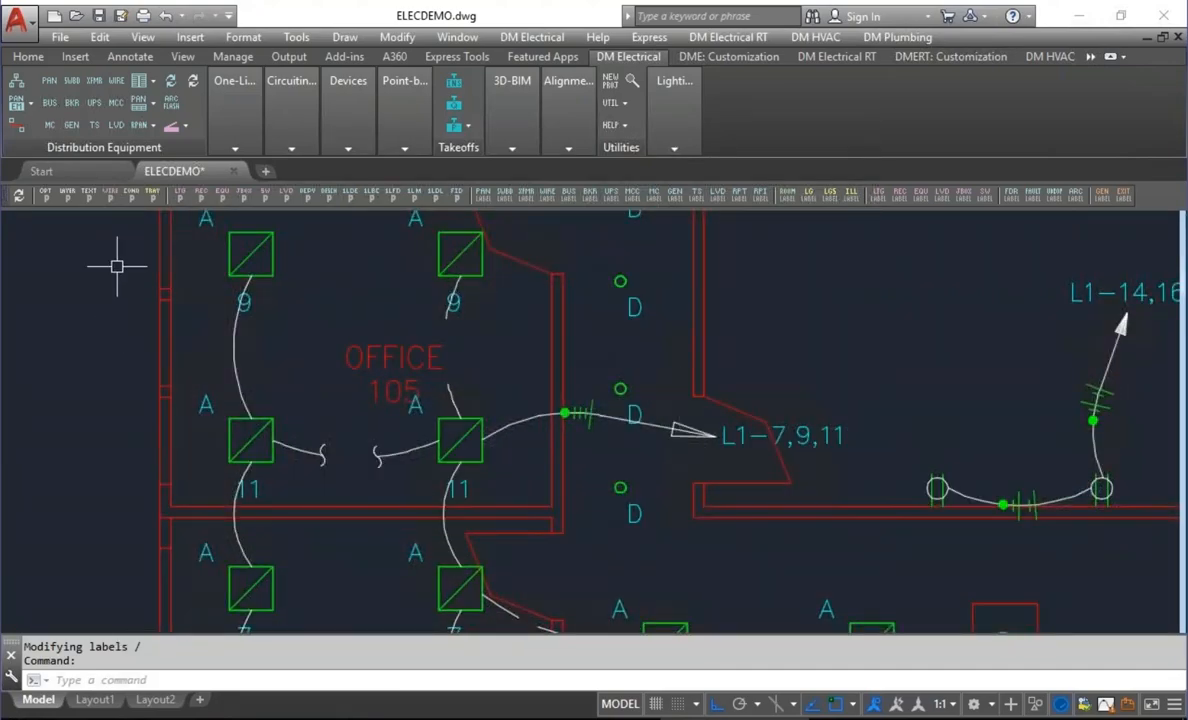
Review the Homeruns and Loops section of the project options.
{"action": "left_click", "coordinate": [46, 195]}
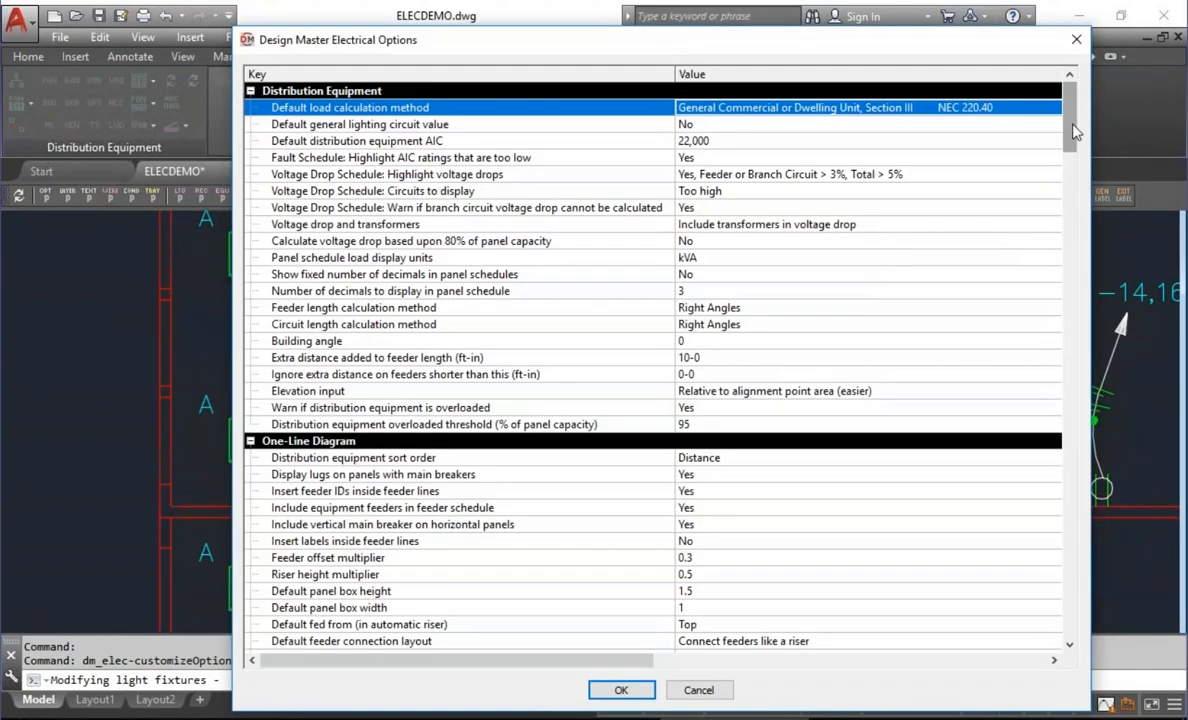
{"action": "left_click_drag", "start_coordinate": [1070, 128], "coordinate": [1078, 393]}
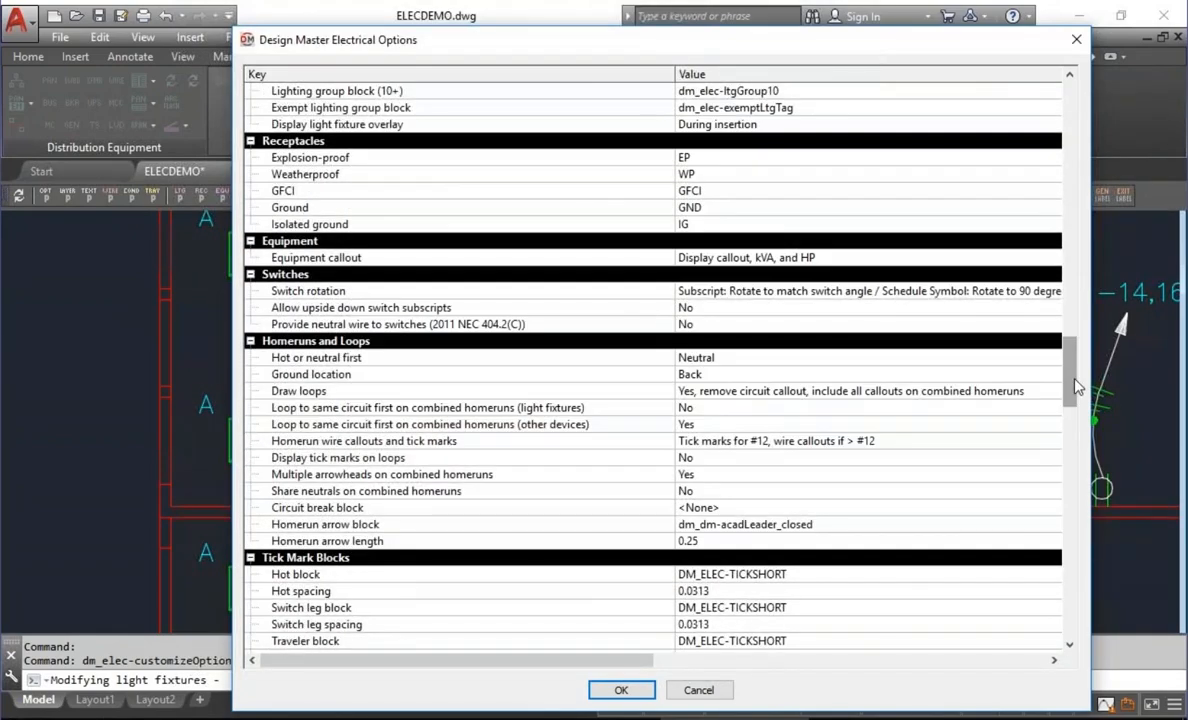
{"action": "left_click", "coordinate": [384, 362]}
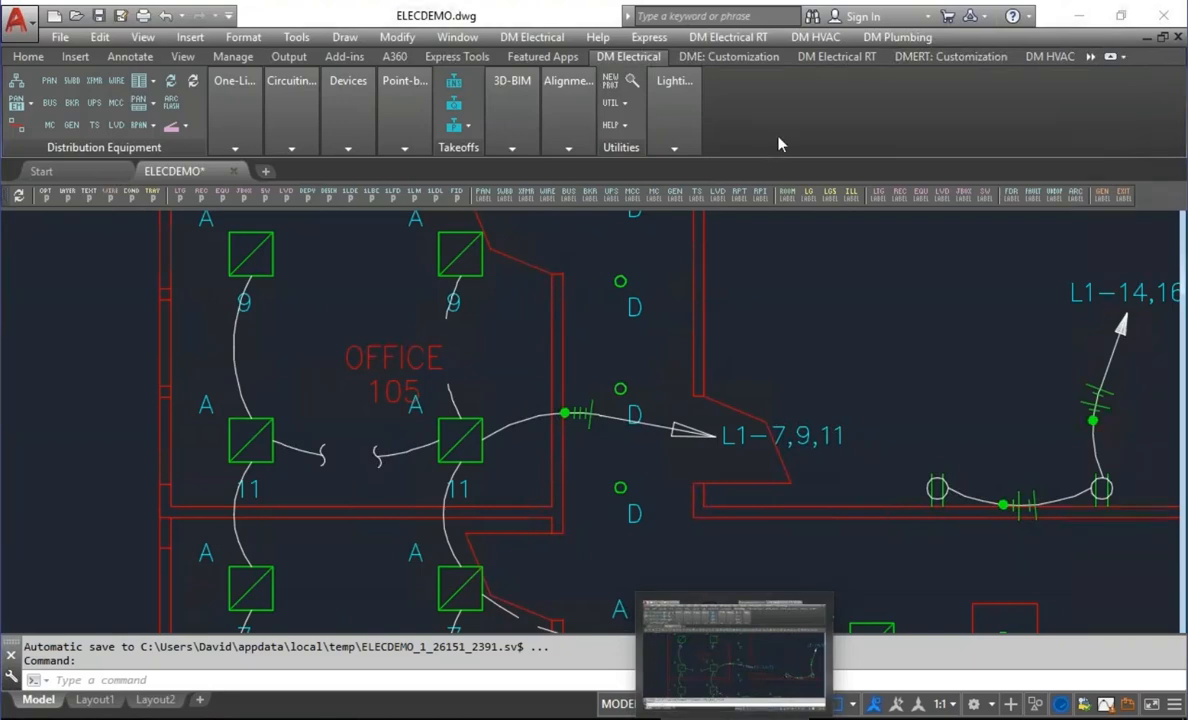
Set "Select Loop Center Point" to Yes in the Looping Options.
{"action": "mouse_move", "coordinate": [292, 110]}
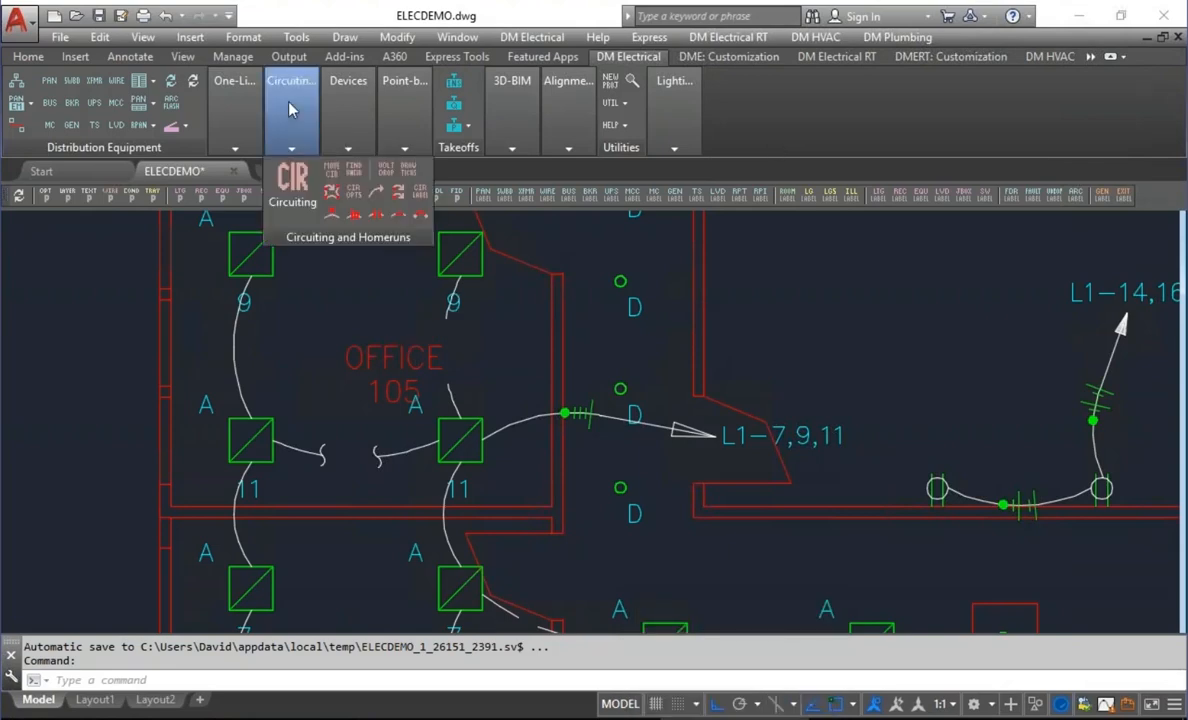
{"action": "left_click", "coordinate": [356, 197]}
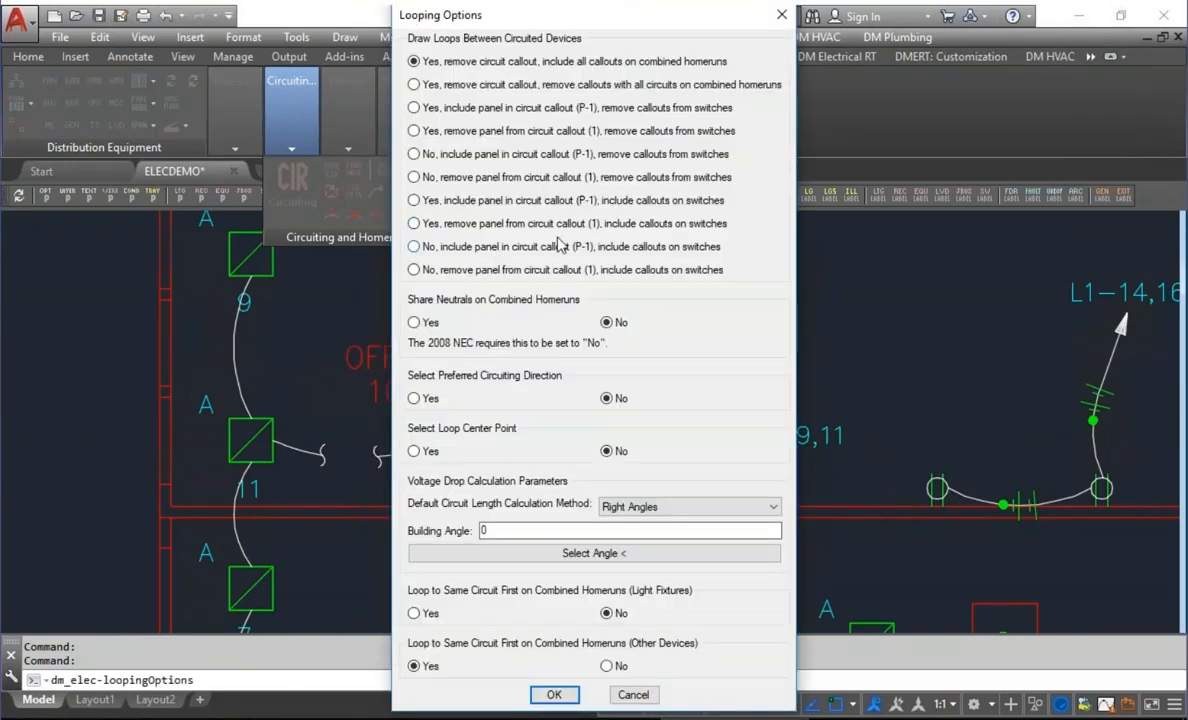
{"action": "left_click_drag", "start_coordinate": [599, 19], "coordinate": [600, 24]}
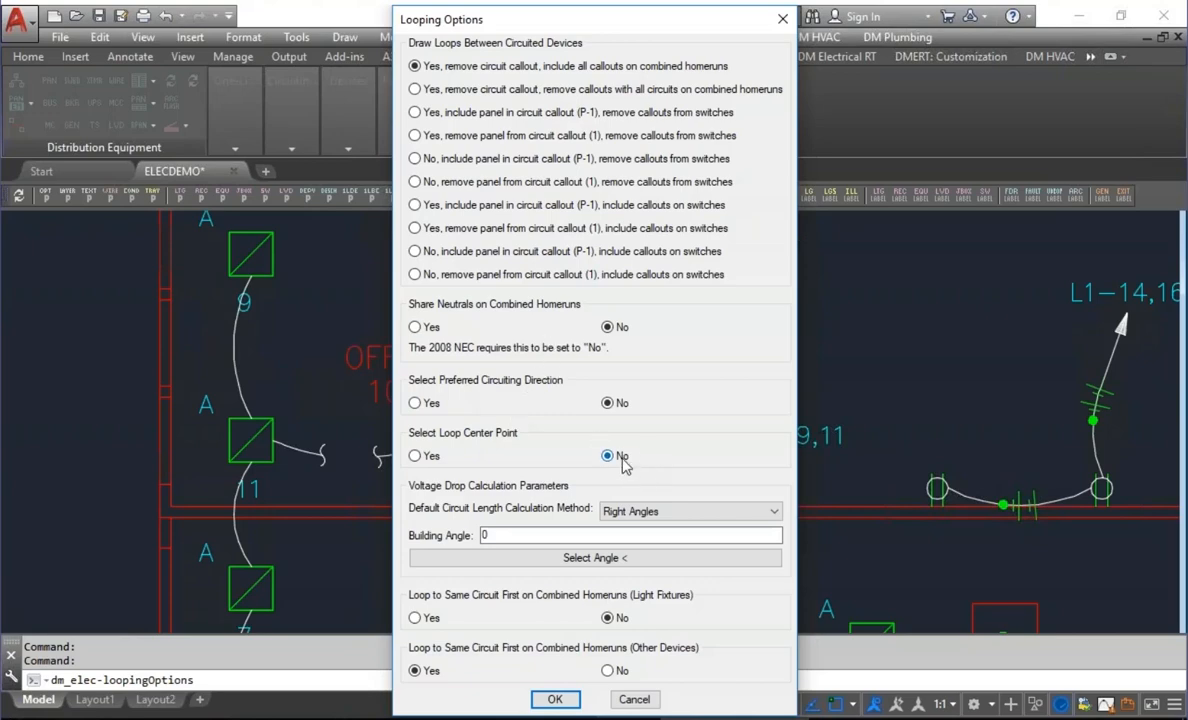
{"action": "left_click", "coordinate": [432, 458]}
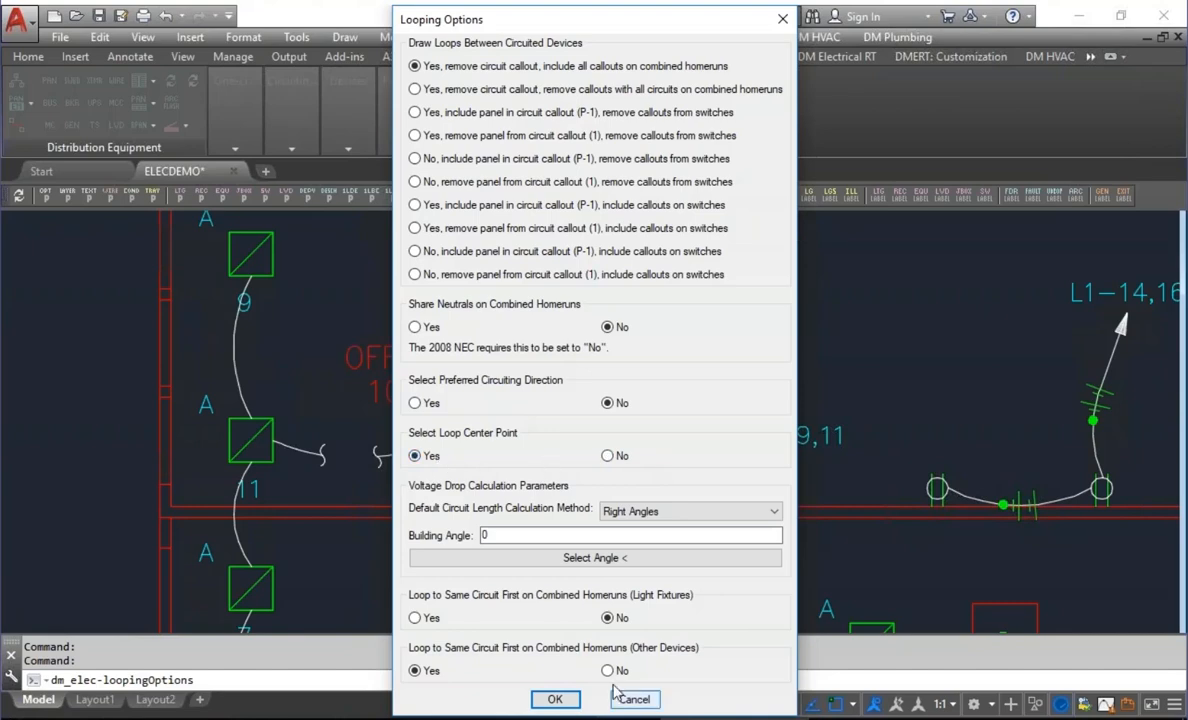
{"action": "left_click", "coordinate": [558, 703]}
{"action": "scroll", "coordinate": [462, 494], "scroll_direction": "down", "scroll_amount": 4}
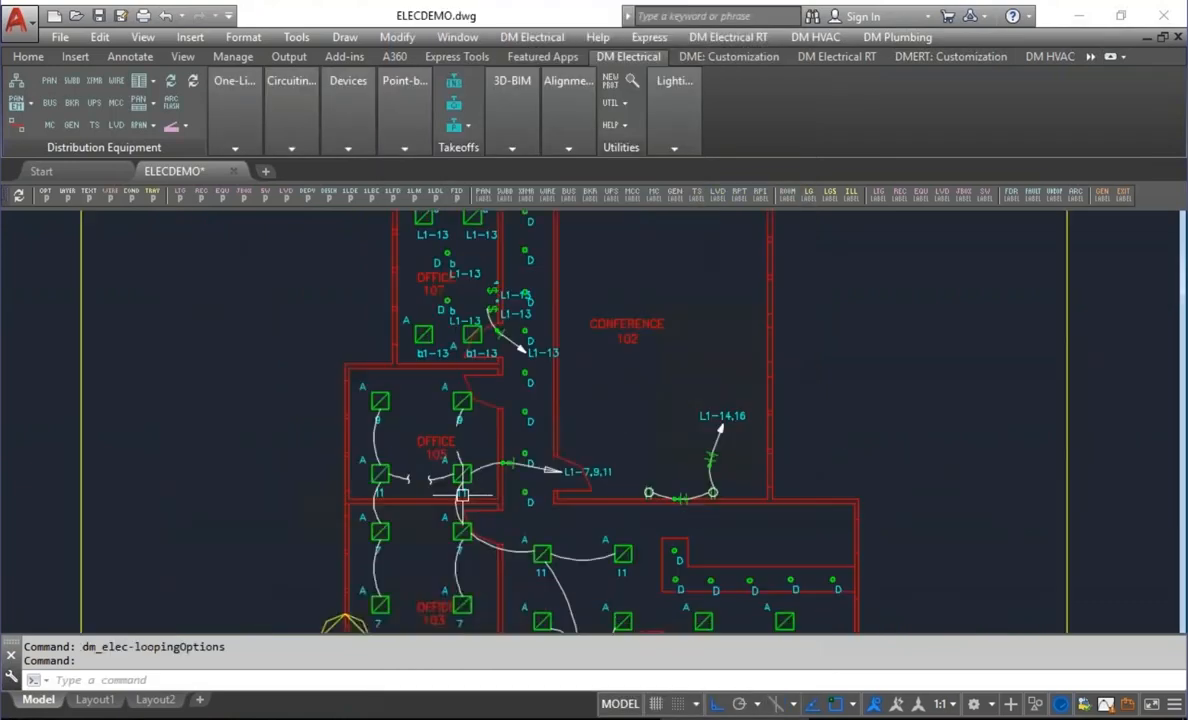
{"action": "middle_click_drag", "start_coordinate": [462, 494], "coordinate": [479, 394]}
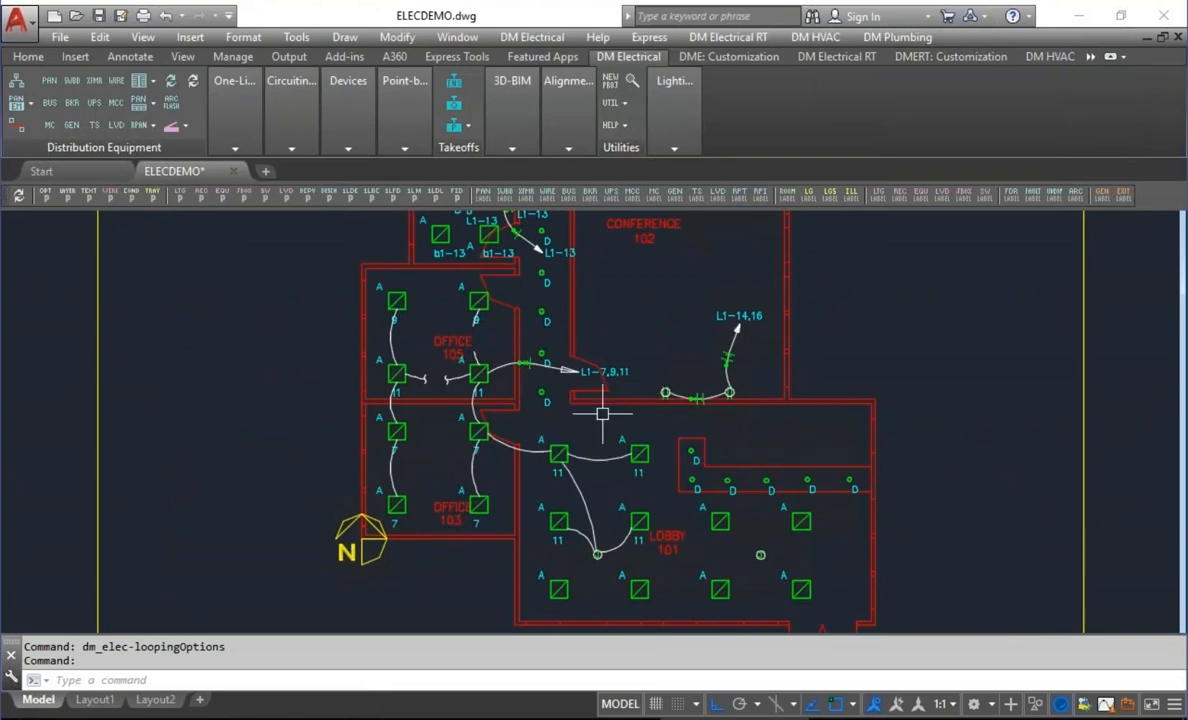
{"action": "middle_click_drag", "start_coordinate": [583, 403], "coordinate": [583, 430]}
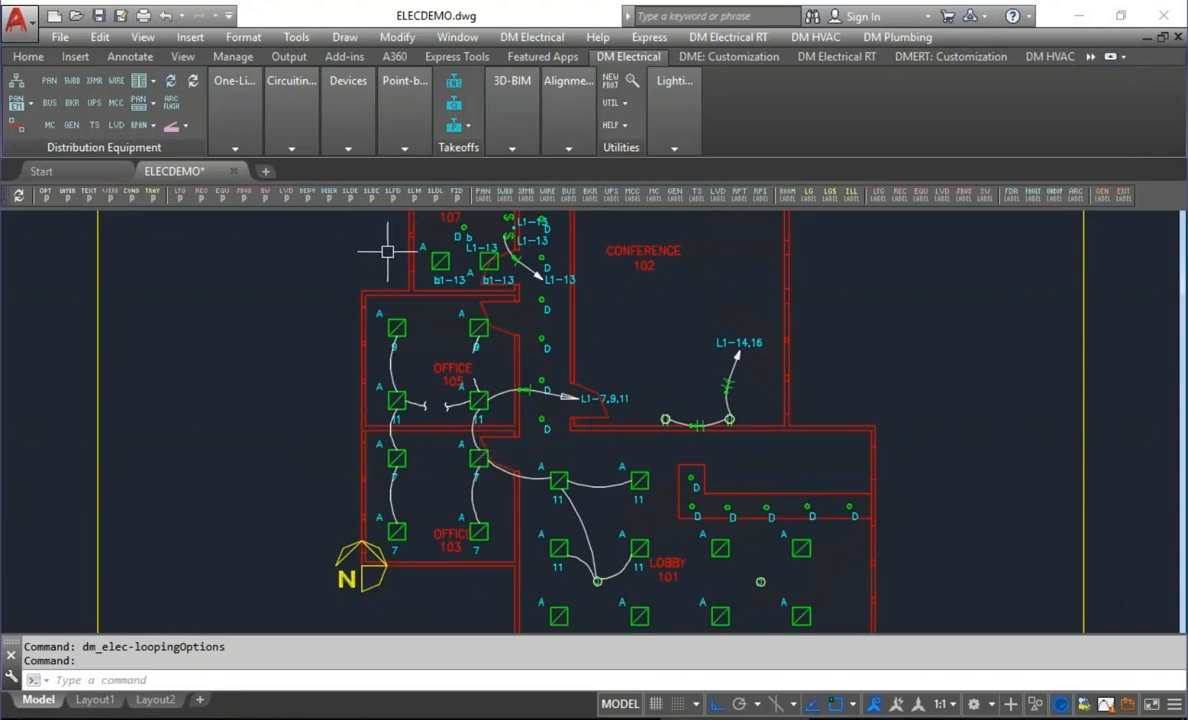
Redraw the L1-7,9,11 homerun from Office 105's corridor-side circuit 11 fixture with no arc center point, ending its arrow in the corridor.
{"action": "left_click", "coordinate": [297, 142]}
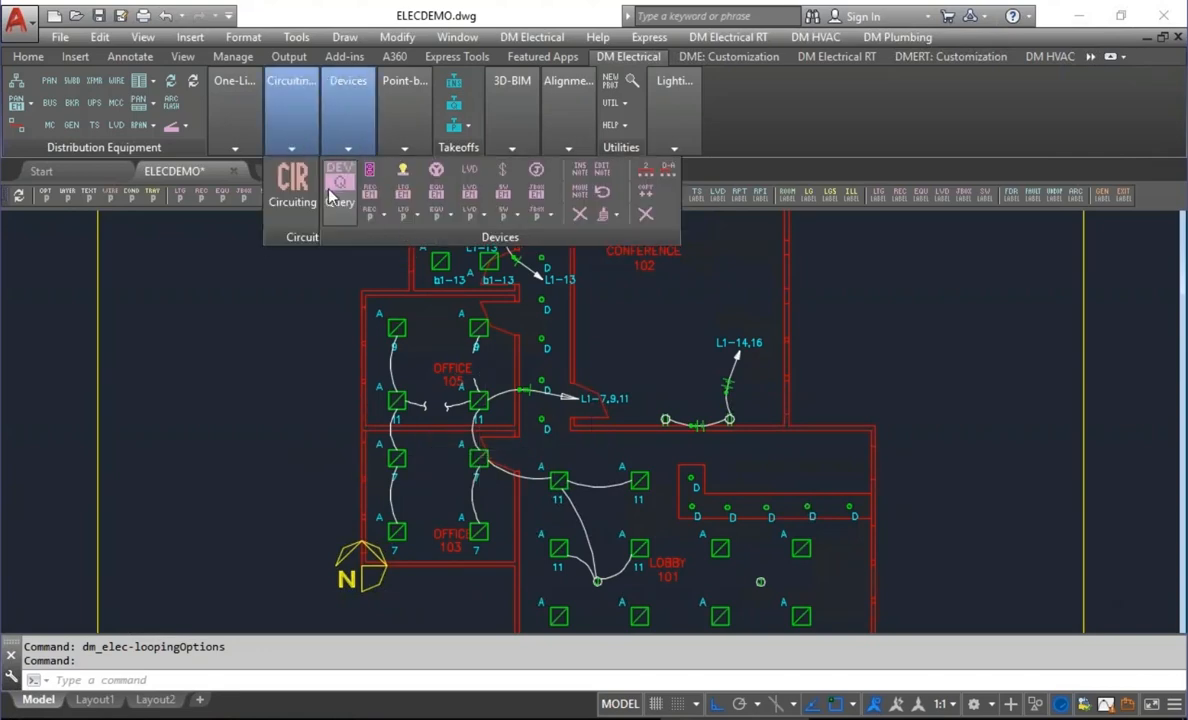
{"action": "left_click", "coordinate": [331, 194]}
{"action": "left_click", "coordinate": [478, 400]}
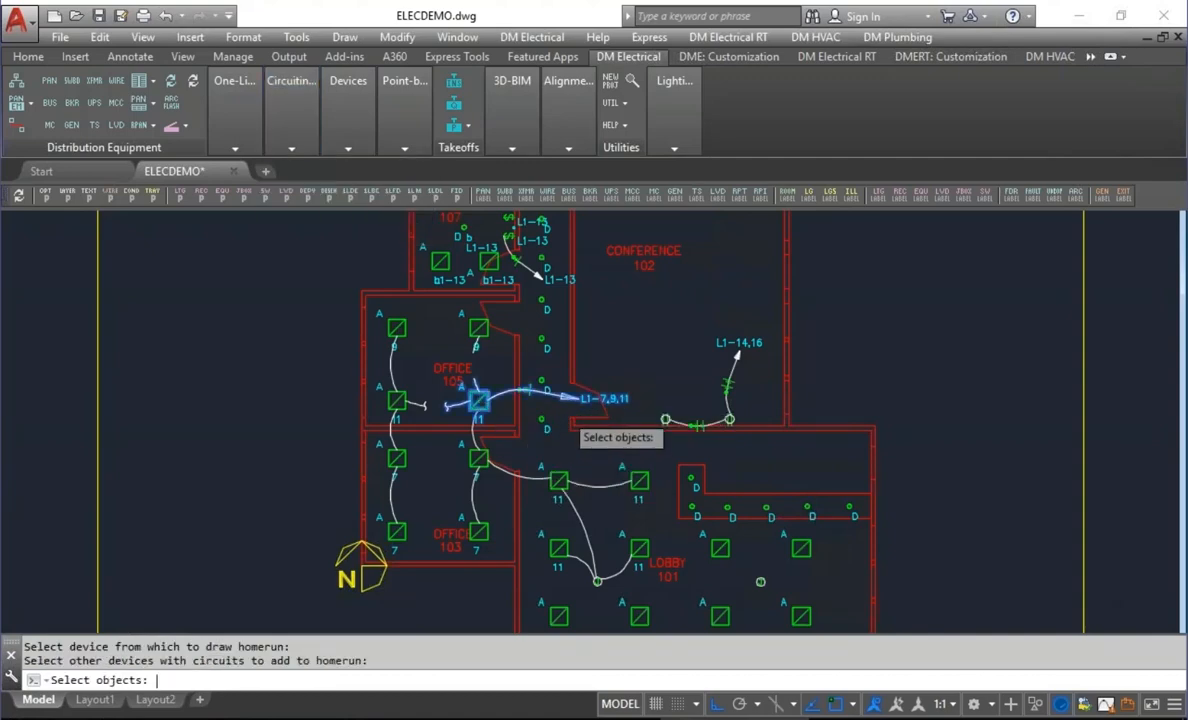
{"action": "key", "text": "Return"}
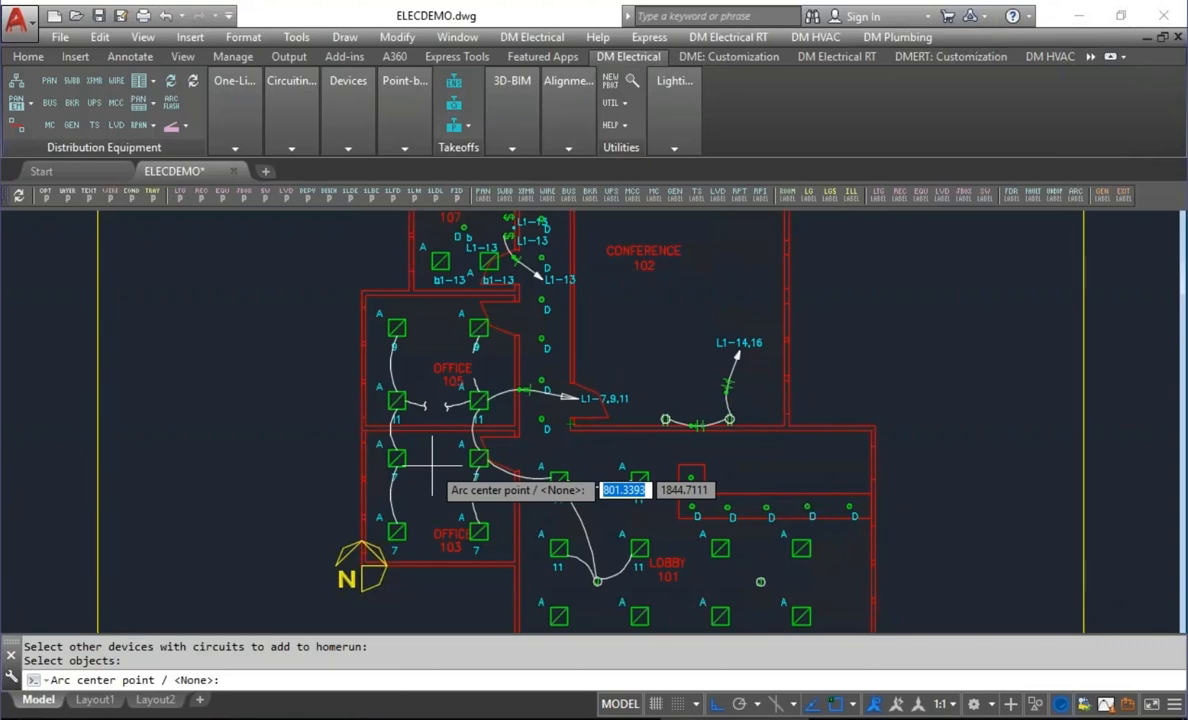
{"action": "key", "text": "Return"}
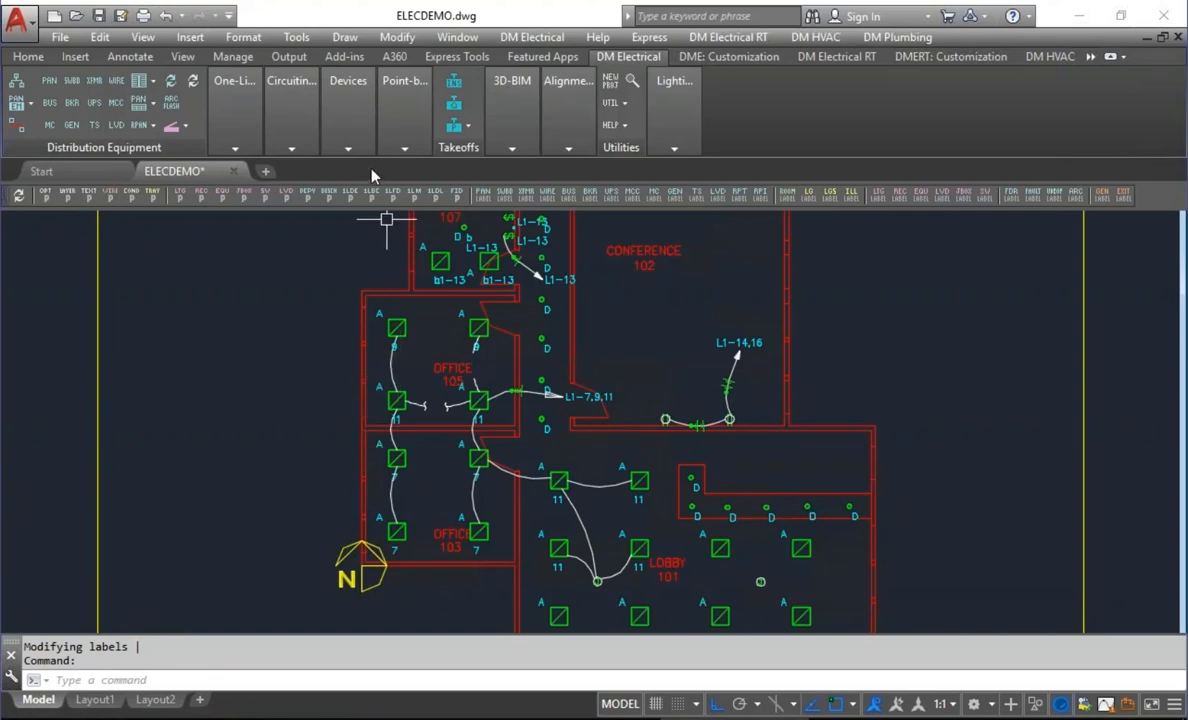
Erase the loops connecting the circuit 7, 9 and 11 light fixtures inside Offices 105 and 103.
{"action": "mouse_move", "coordinate": [288, 122]}
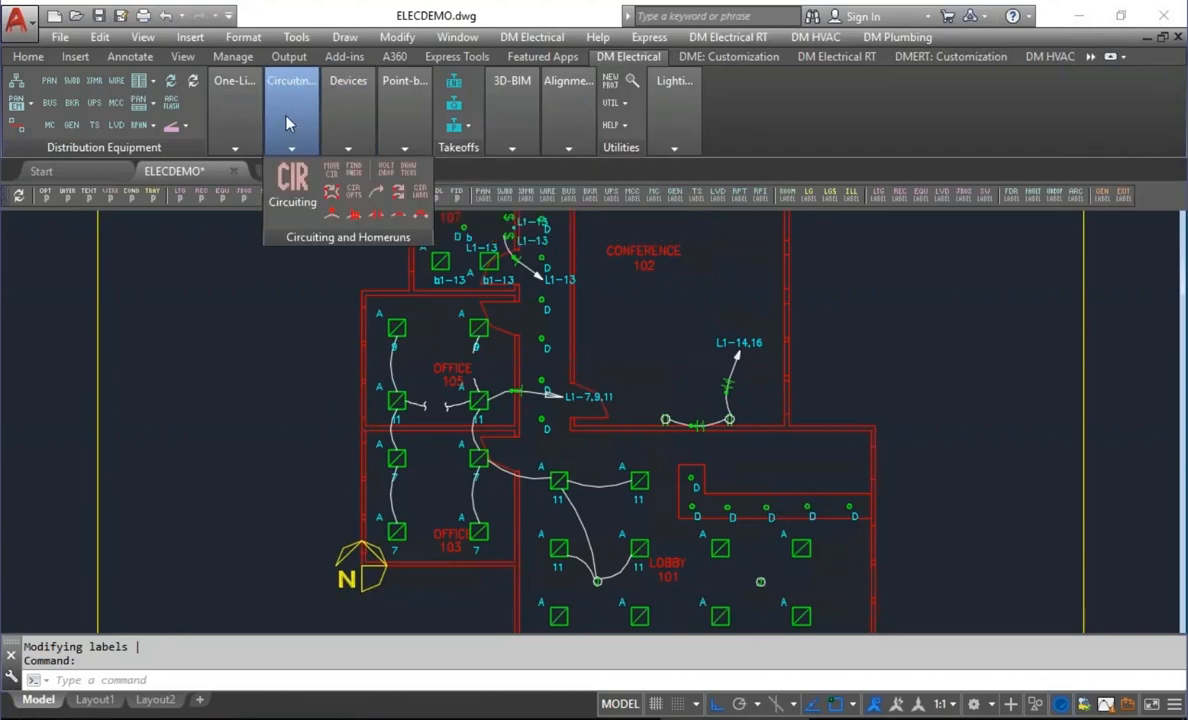
{"action": "scroll", "coordinate": [467, 442], "scroll_direction": "up", "scroll_amount": 2}
{"action": "type", "text": "e"}
{"action": "key", "text": "Return"}
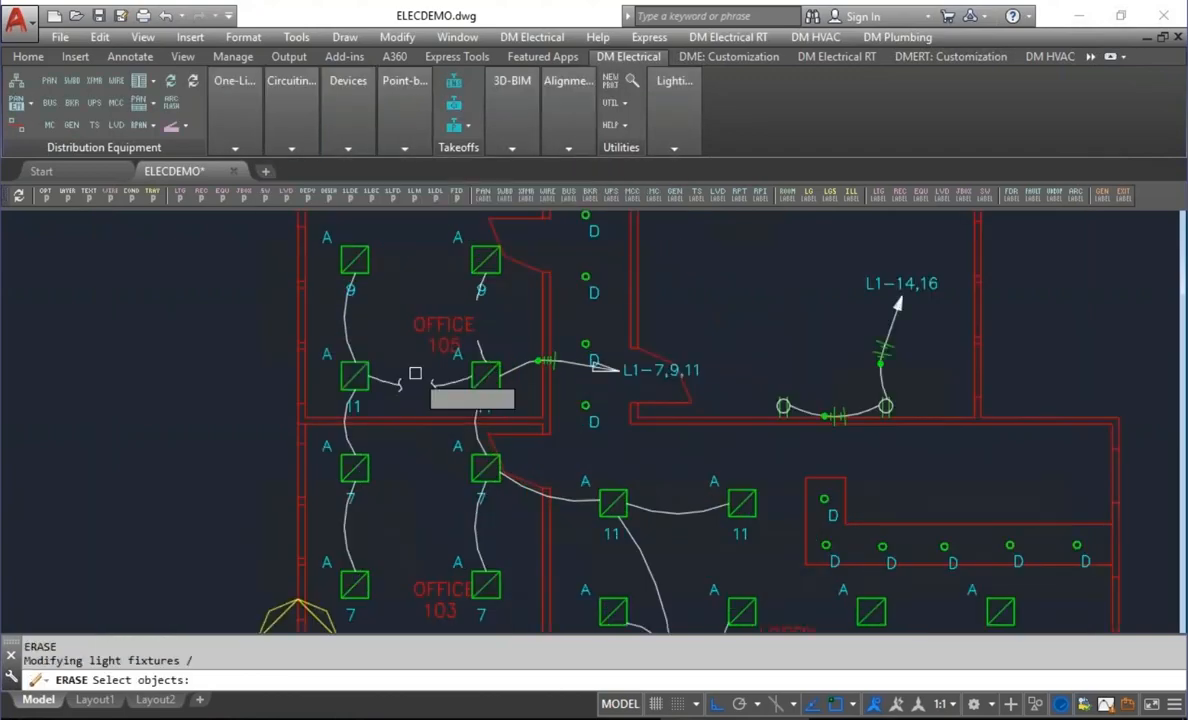
{"action": "key", "text": "Escape"}
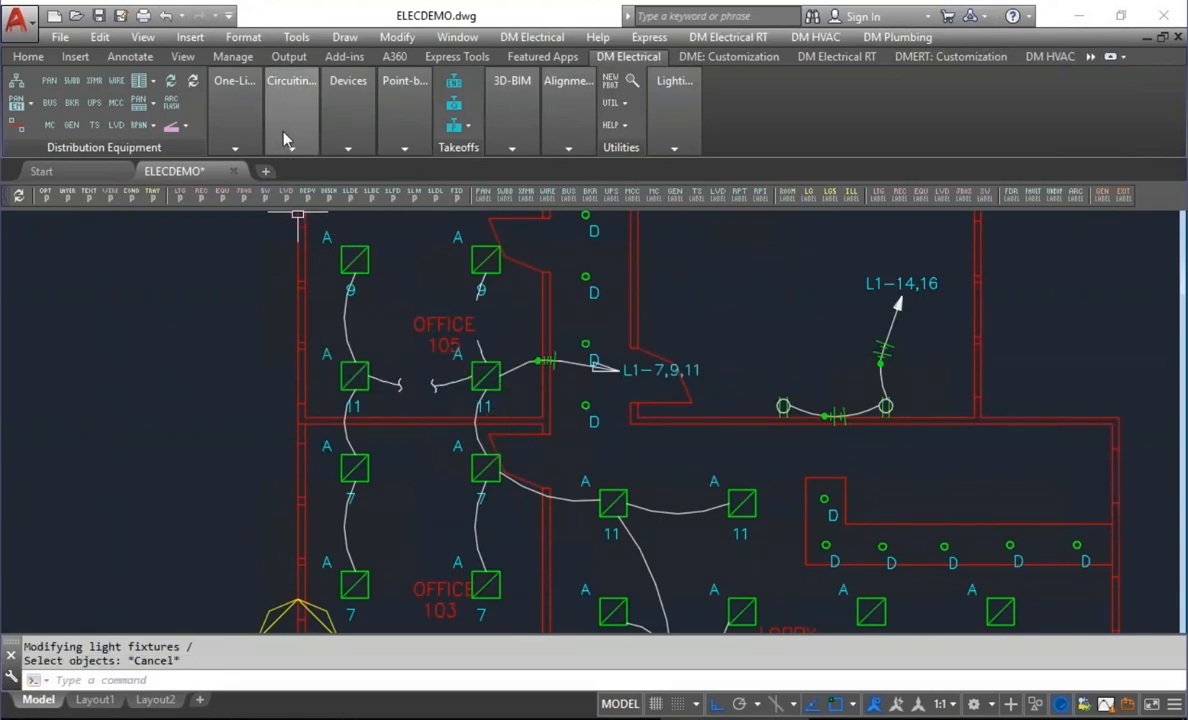
{"action": "type", "text": "e"}
{"action": "key", "text": "Return"}
{"action": "left_click", "coordinate": [411, 386]}
{"action": "left_click", "coordinate": [344, 523]}
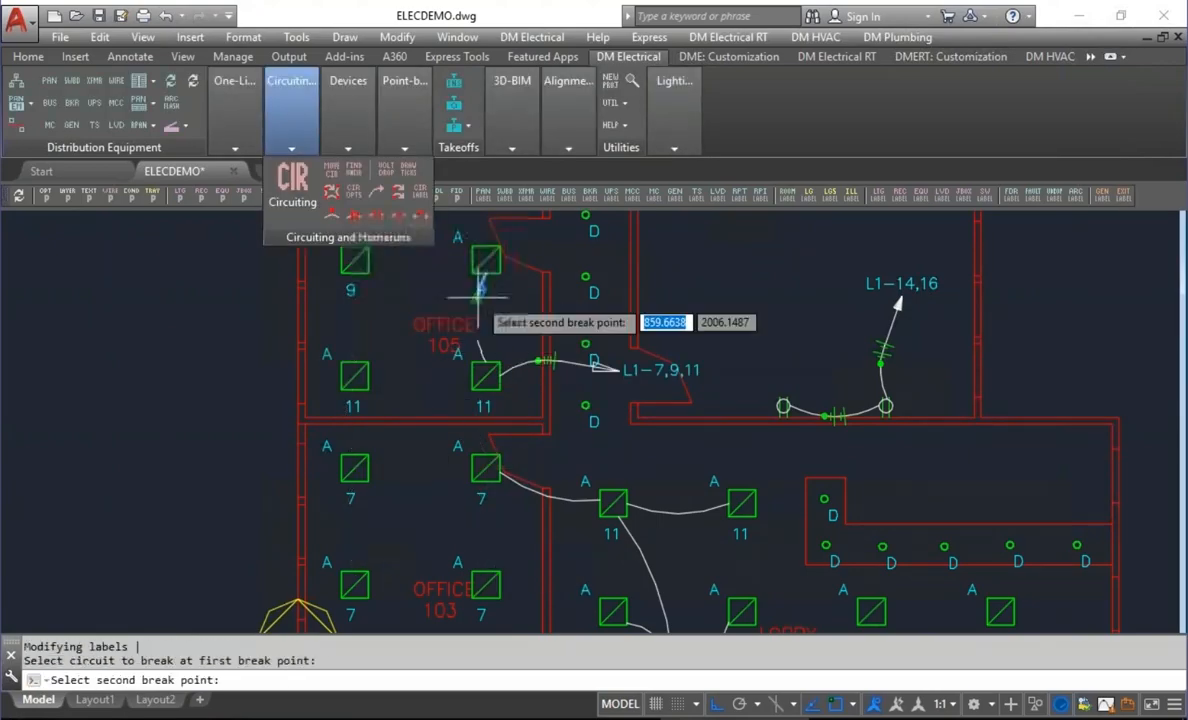
{"action": "left_click", "coordinate": [477, 295]}
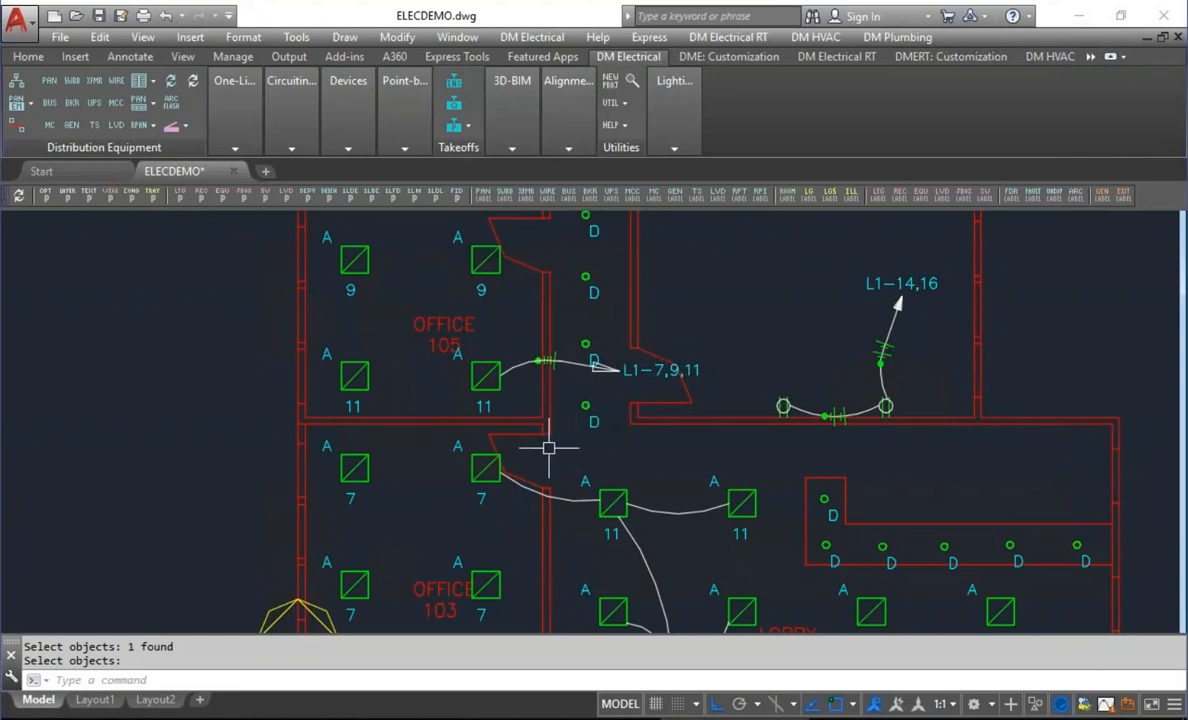
Redraw the L1-7,9,11 homerun and its loops with the arrow ending in the corridor, and undo the drawing.
{"action": "mouse_move", "coordinate": [276, 140]}
{"action": "left_click", "coordinate": [326, 191]}
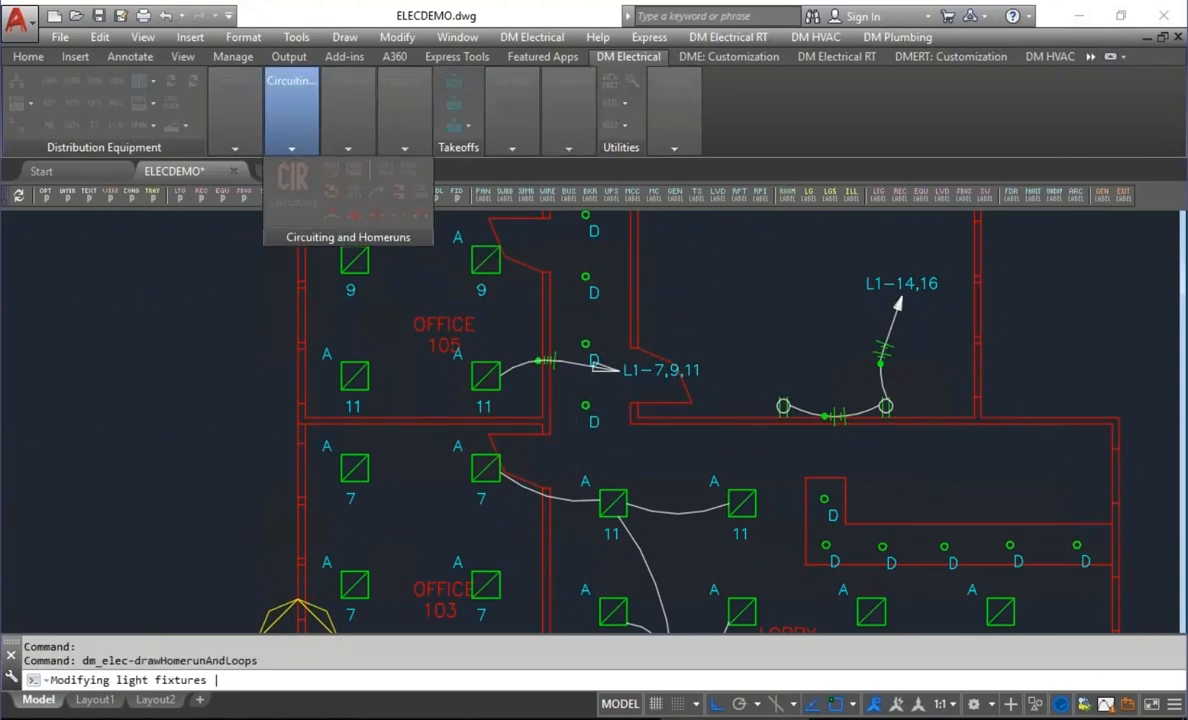
{"action": "left_click", "coordinate": [638, 312]}
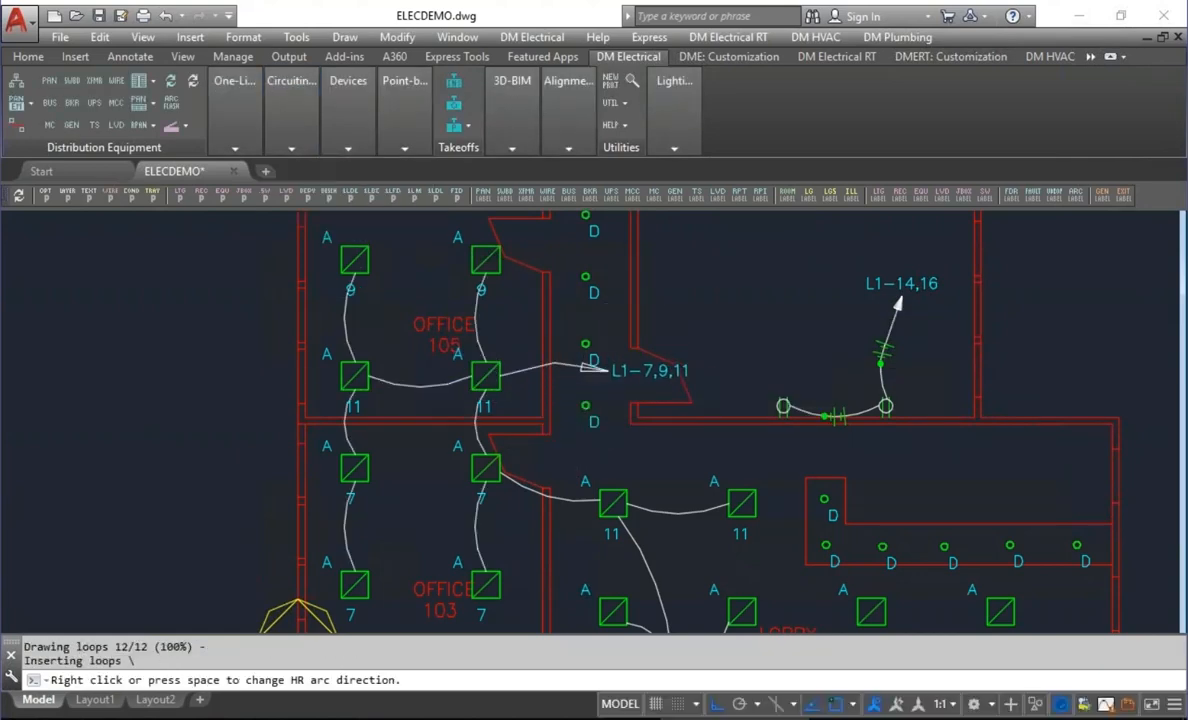
{"action": "left_click", "coordinate": [607, 371]}
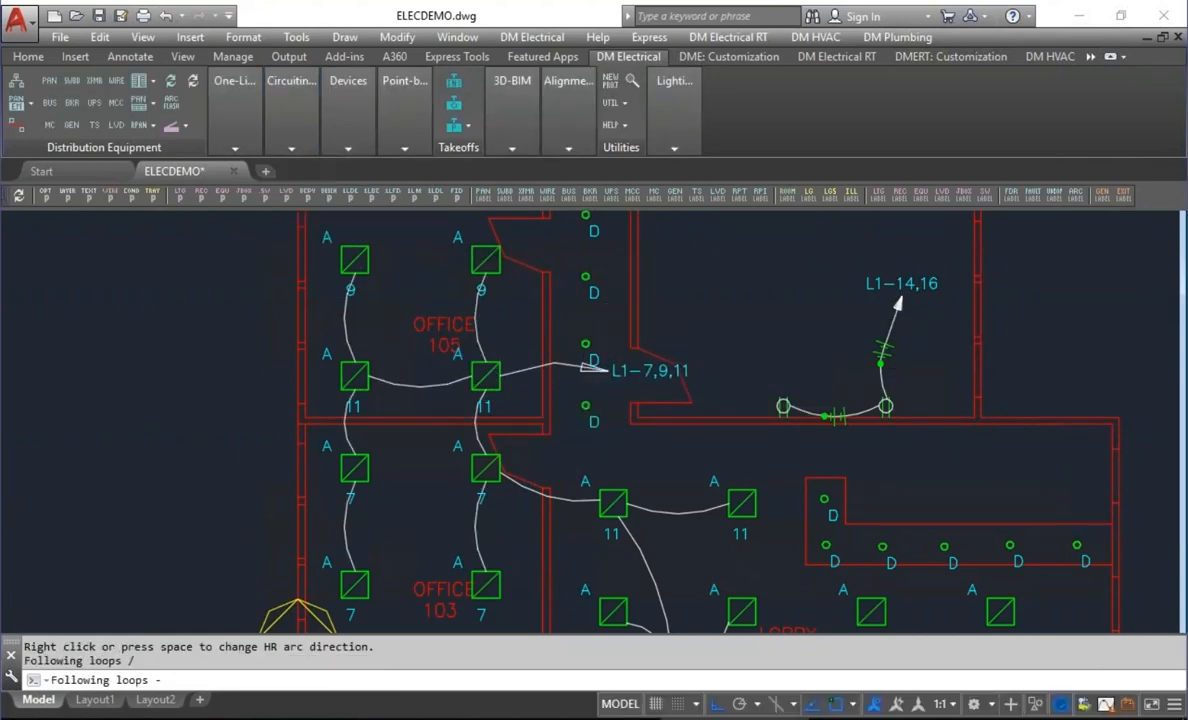
{"action": "type", "text": "u"}
{"action": "key", "text": "Return"}
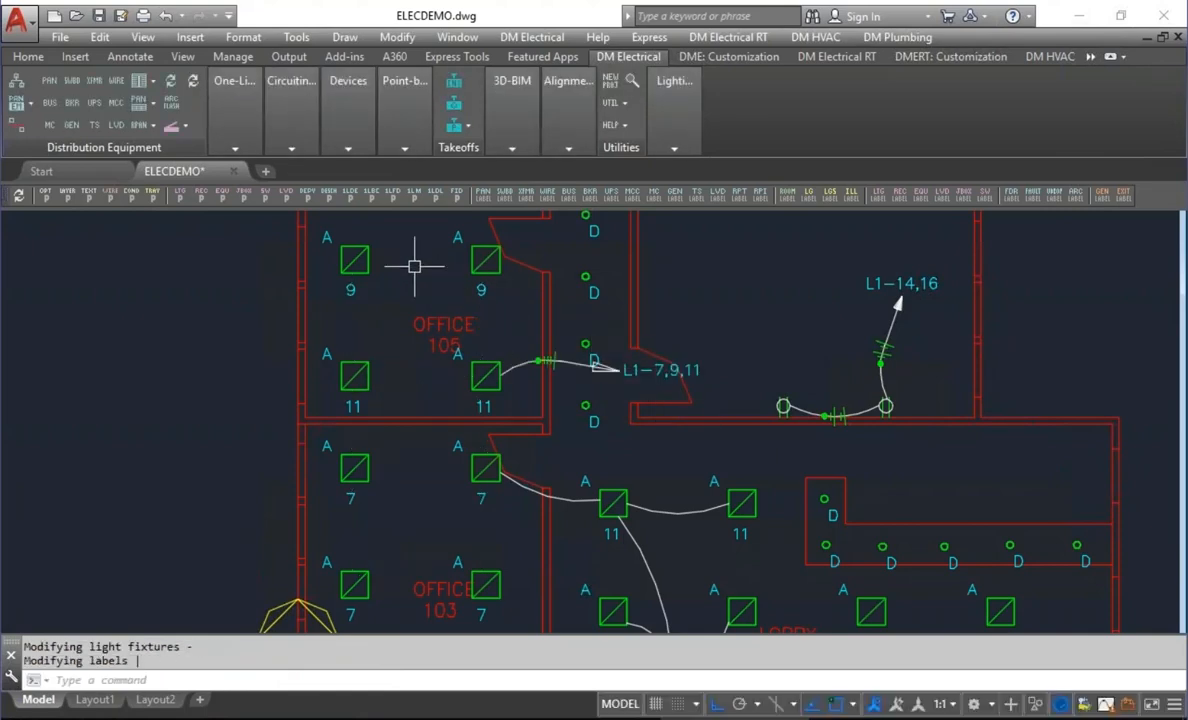
Try the L1-7,9,11 homerun and loops from Office 105's corridor-side circuit 11 fixture with no arc center point.
{"action": "left_click", "coordinate": [290, 135]}
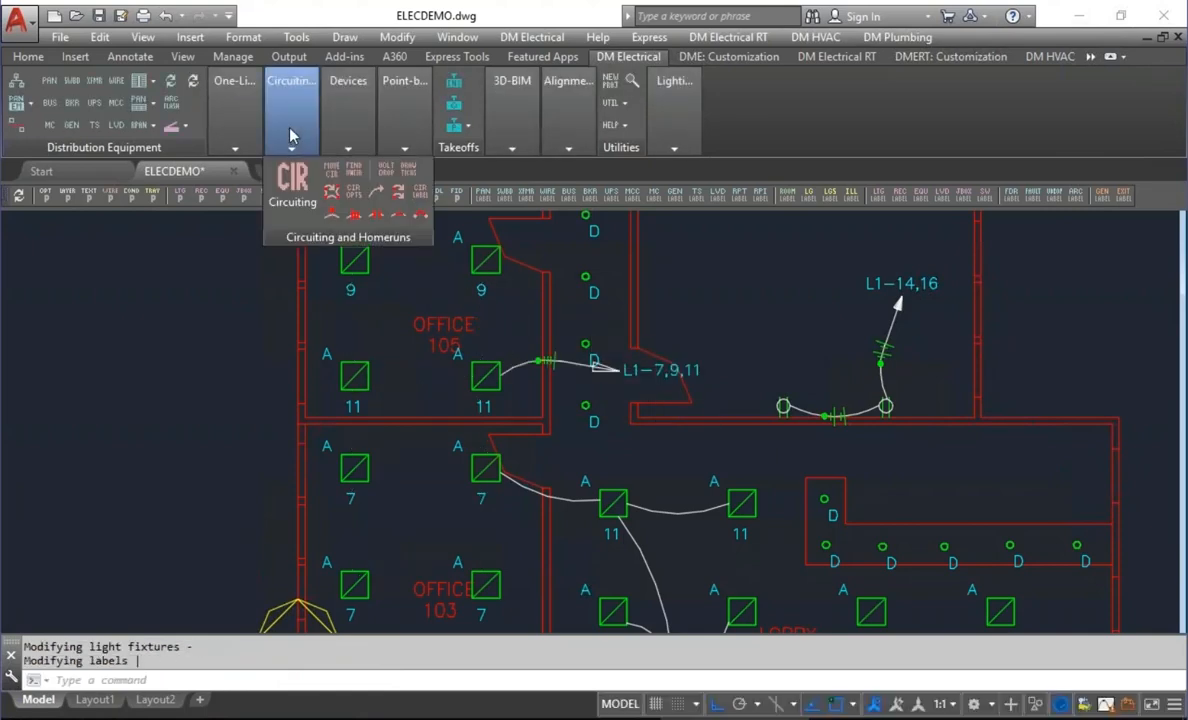
{"action": "left_click", "coordinate": [333, 195]}
{"action": "left_click", "coordinate": [485, 375]}
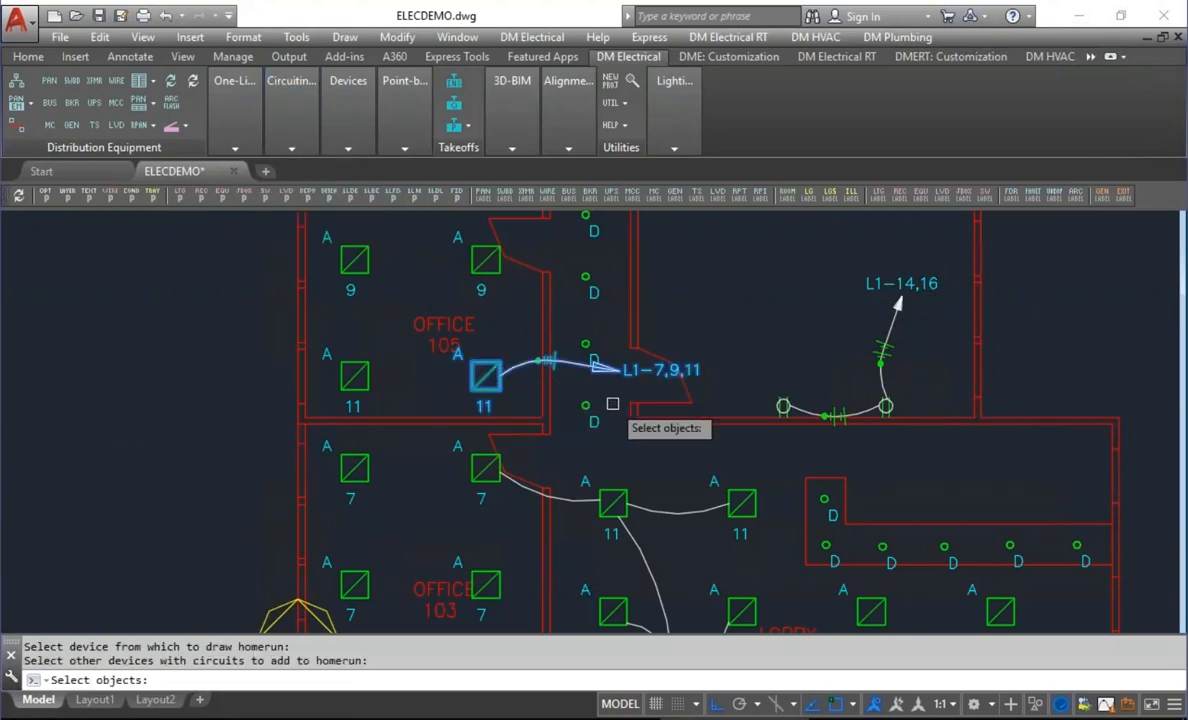
{"action": "key", "text": "Return"}
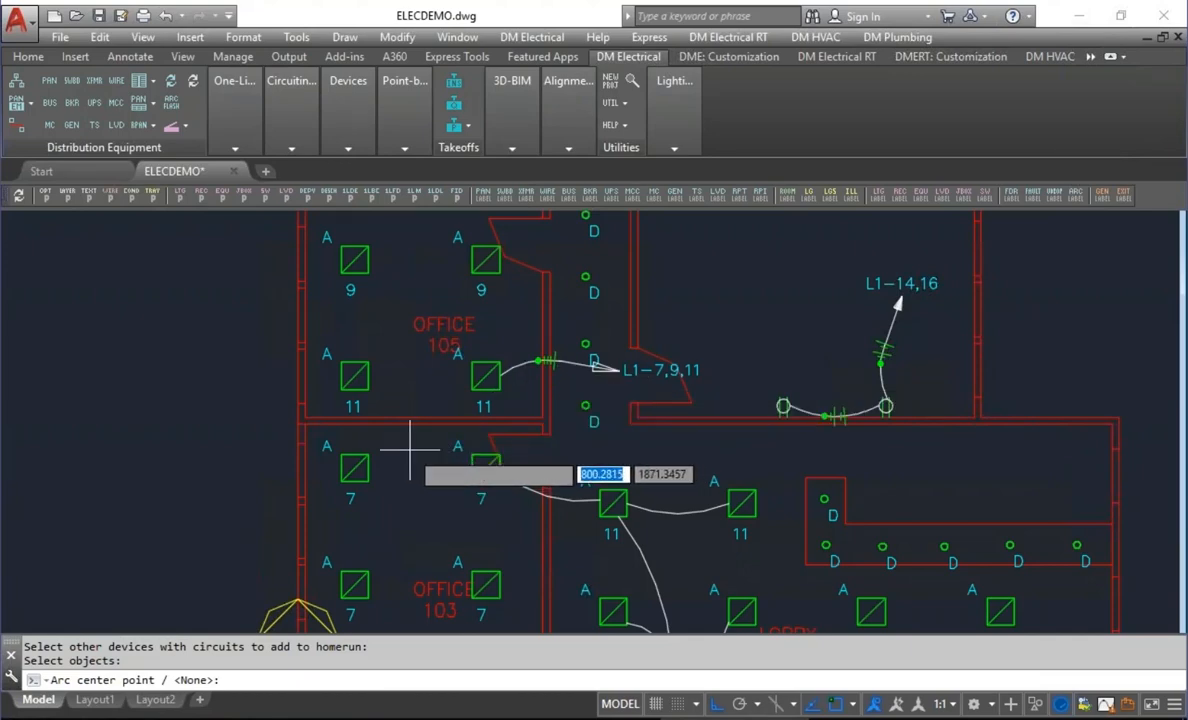
{"action": "key", "text": "Return"}
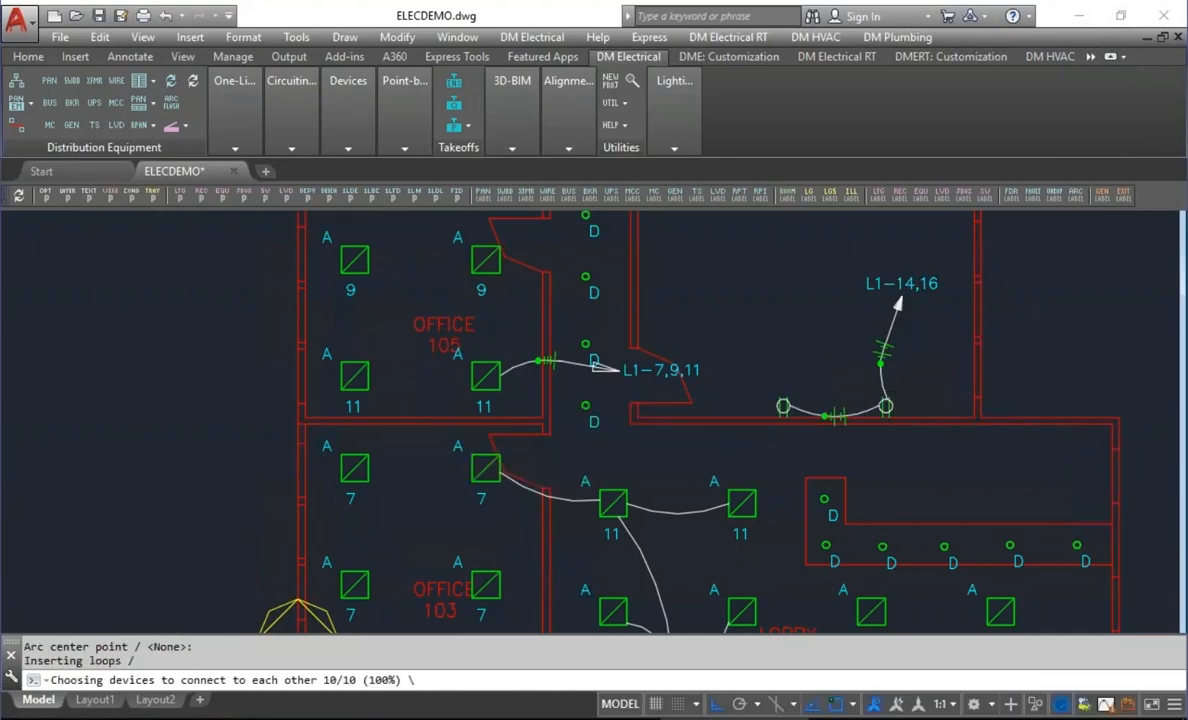
{"action": "left_click", "coordinate": [611, 376]}
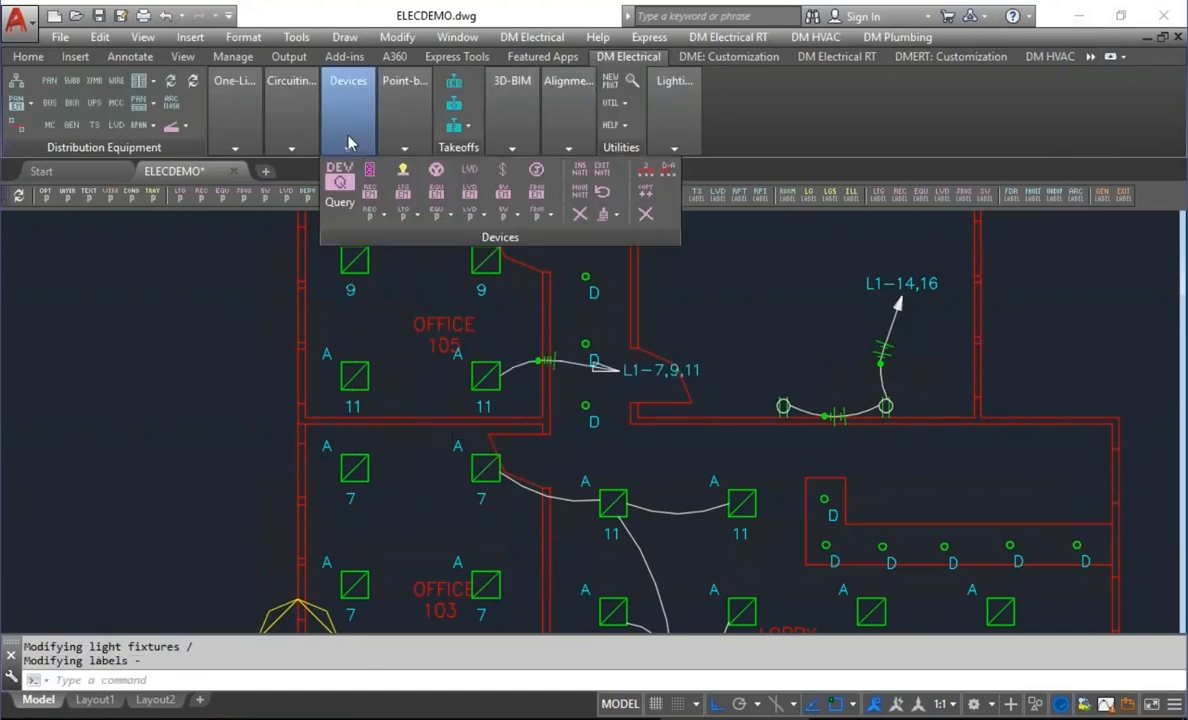
Try the L1-7,9,11 homerun and loops with an arc center point picked beside Office 105's circuit 9 fixture farthest from the corridor.
{"action": "mouse_move", "coordinate": [265, 122]}
{"action": "left_click", "coordinate": [331, 191]}
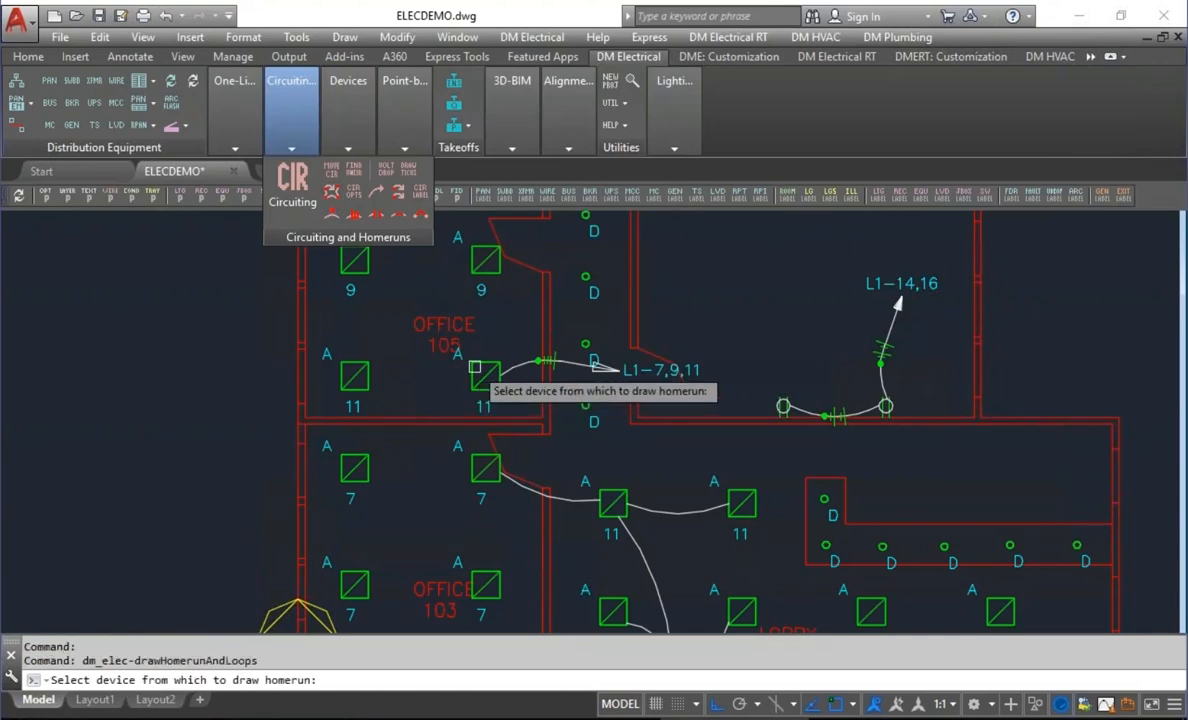
{"action": "left_click", "coordinate": [486, 374]}
{"action": "key", "text": "Return"}
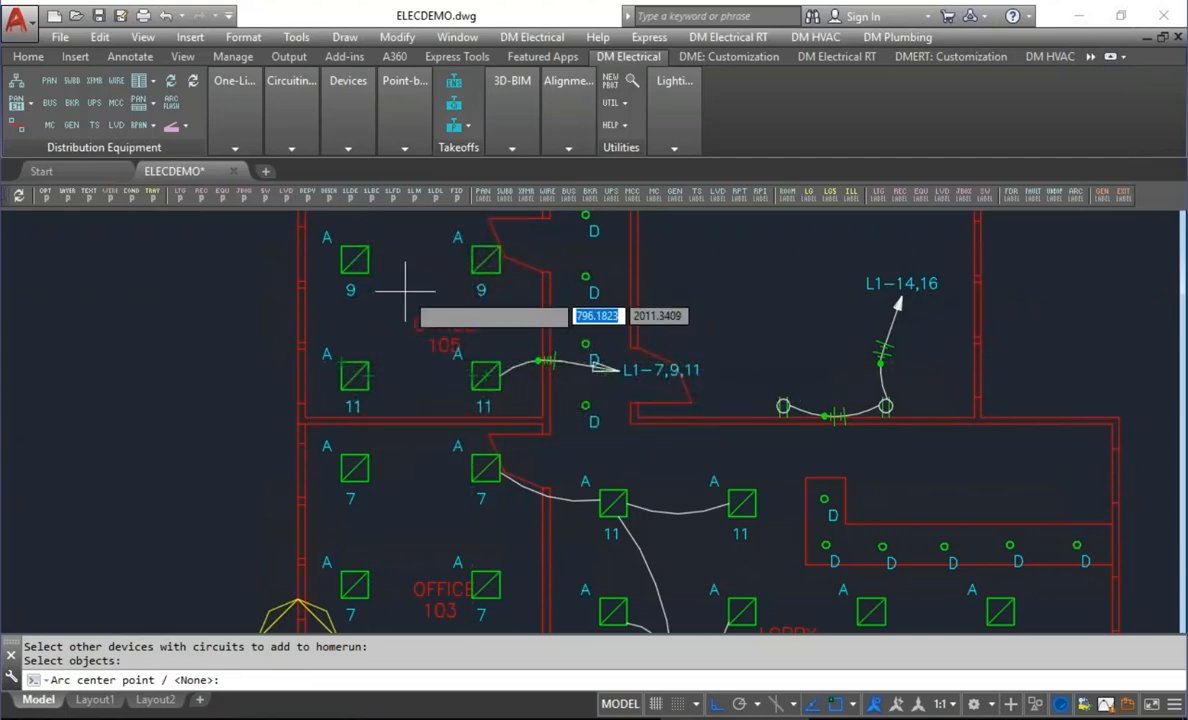
{"action": "left_click", "coordinate": [379, 270]}
{"action": "left_click", "coordinate": [630, 385]}
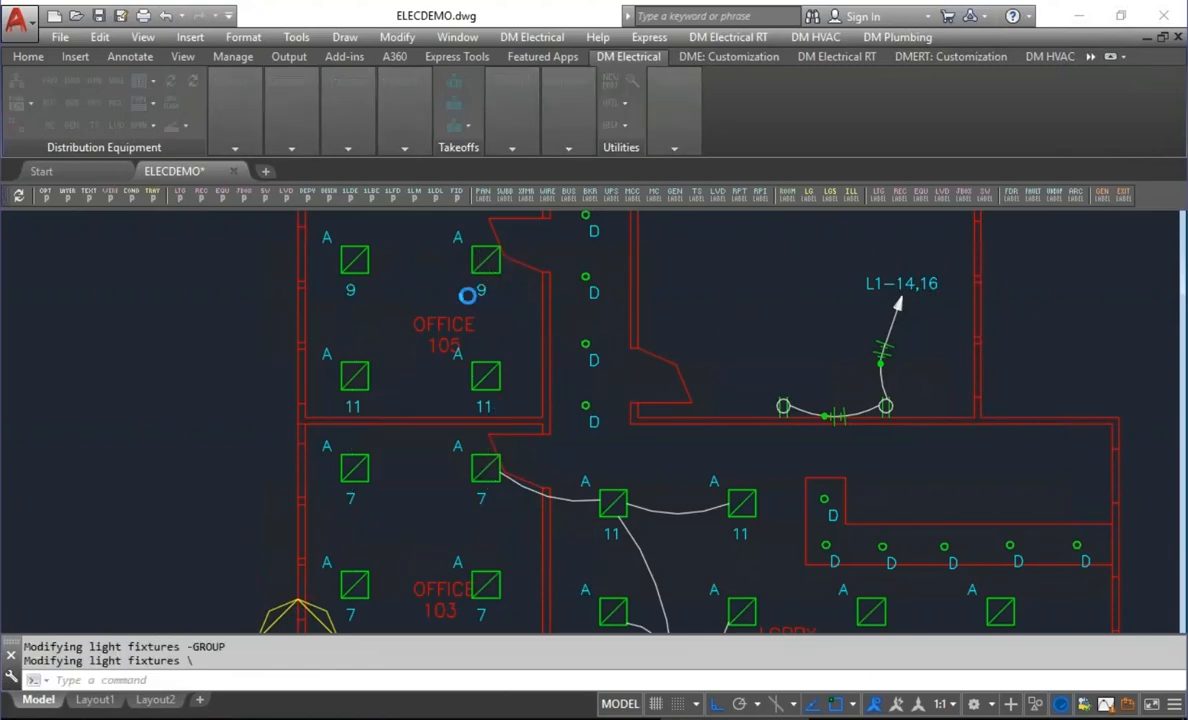
Set "Select Preferred Circuiting Direction" to Yes in the Looping Options.
{"action": "left_click", "coordinate": [295, 140]}
{"action": "left_click", "coordinate": [331, 179]}
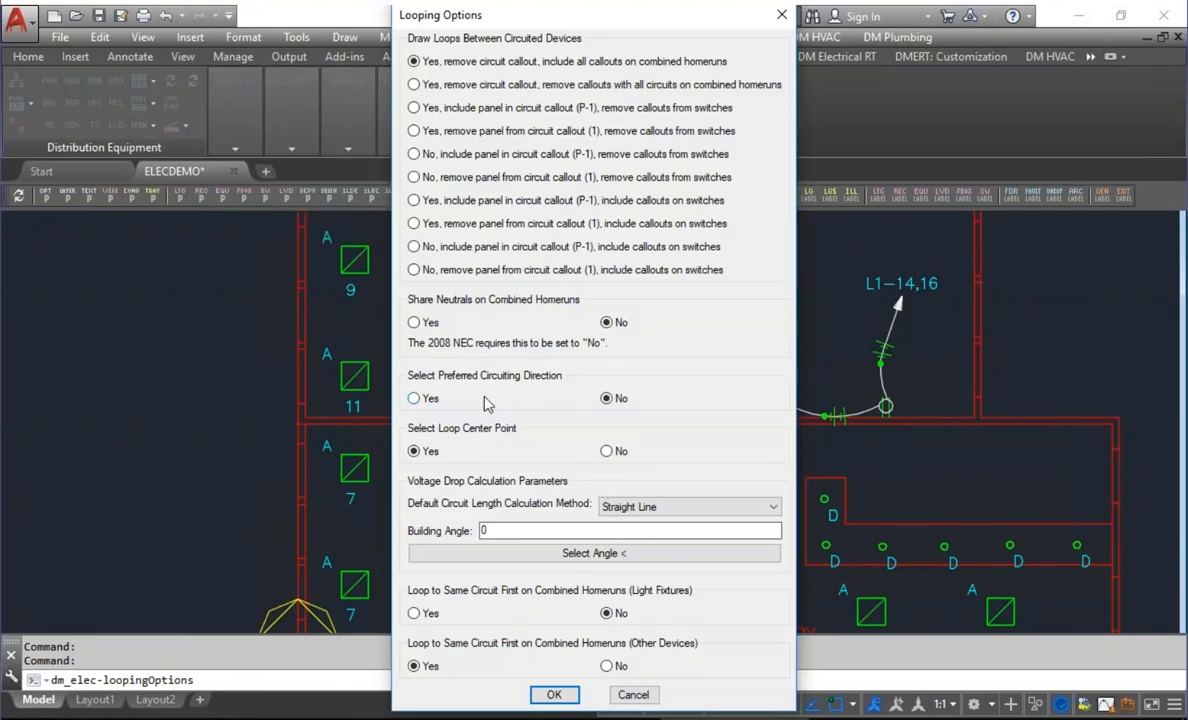
{"action": "left_click", "coordinate": [414, 399]}
{"action": "left_click", "coordinate": [552, 695]}
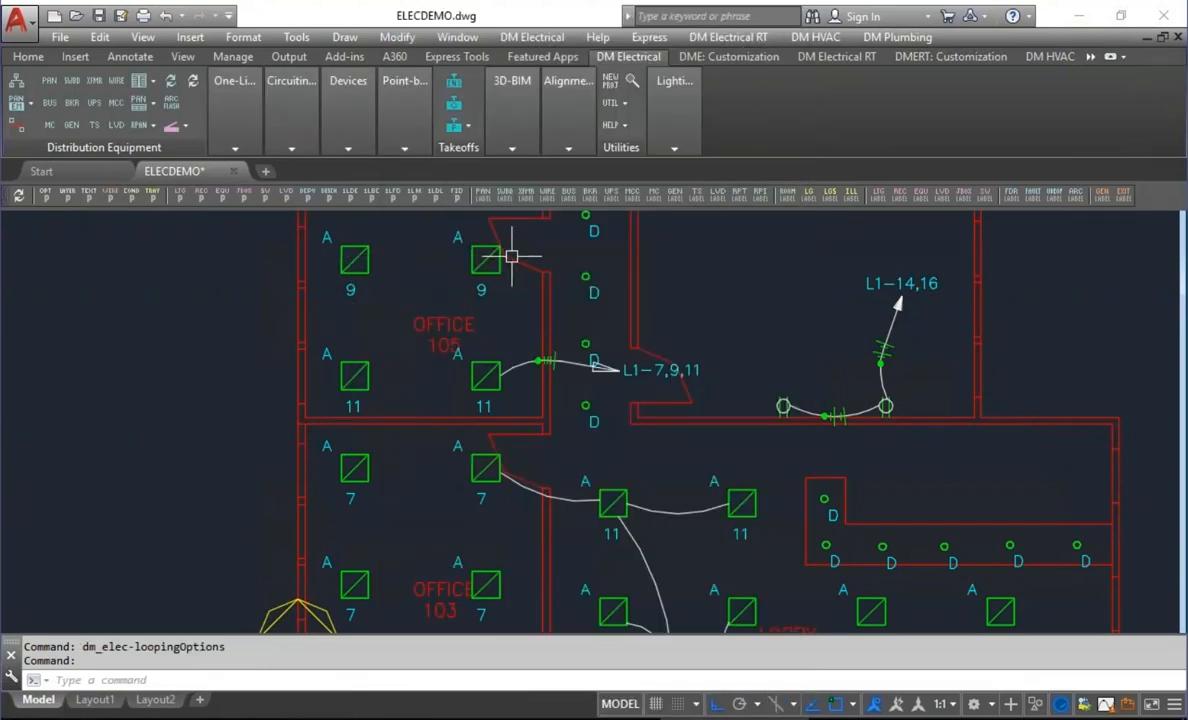
Try the L1-7,9,11 homerun and loops from the circuit 11 fixture with neither a preferred circuiting angle nor an arc center point.
{"action": "left_click", "coordinate": [355, 150]}
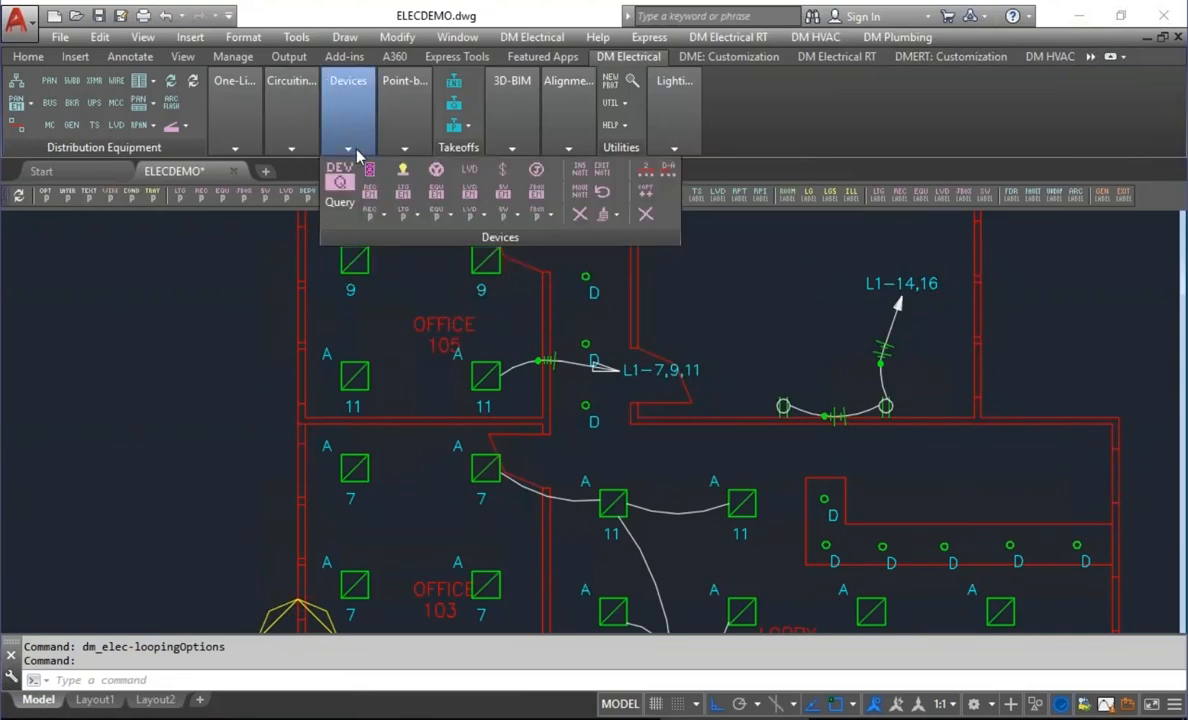
{"action": "mouse_move", "coordinate": [290, 105]}
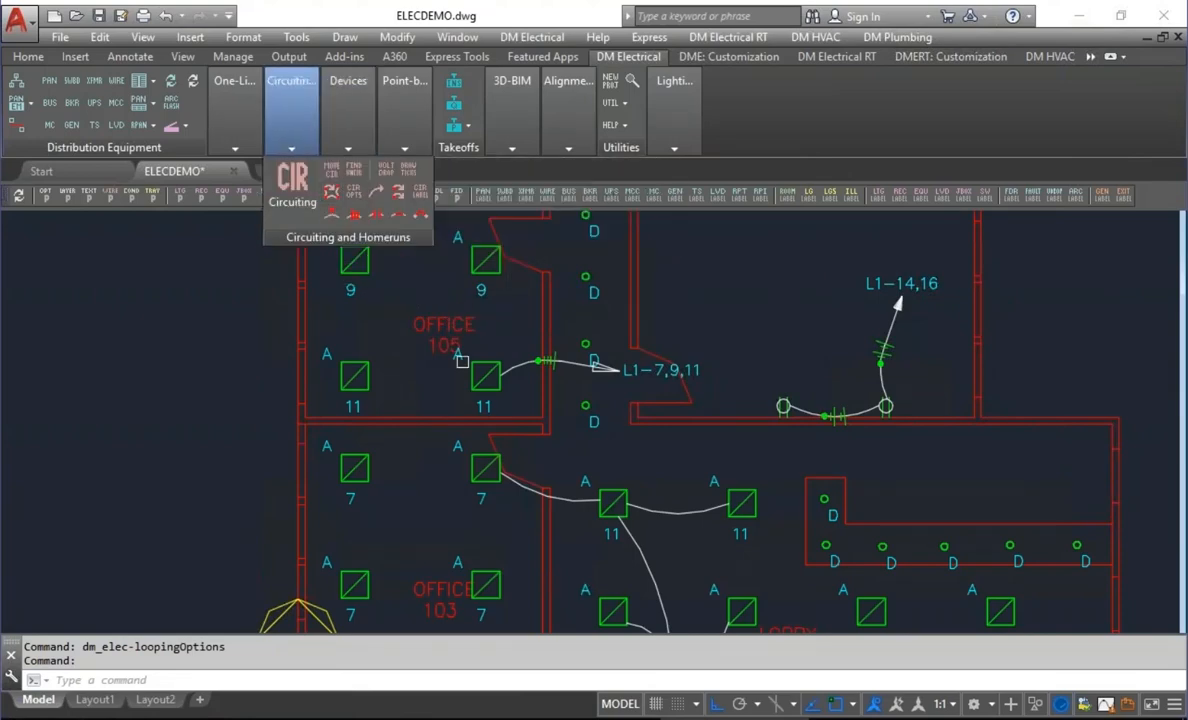
{"action": "left_click", "coordinate": [484, 372]}
{"action": "key", "text": "Return"}
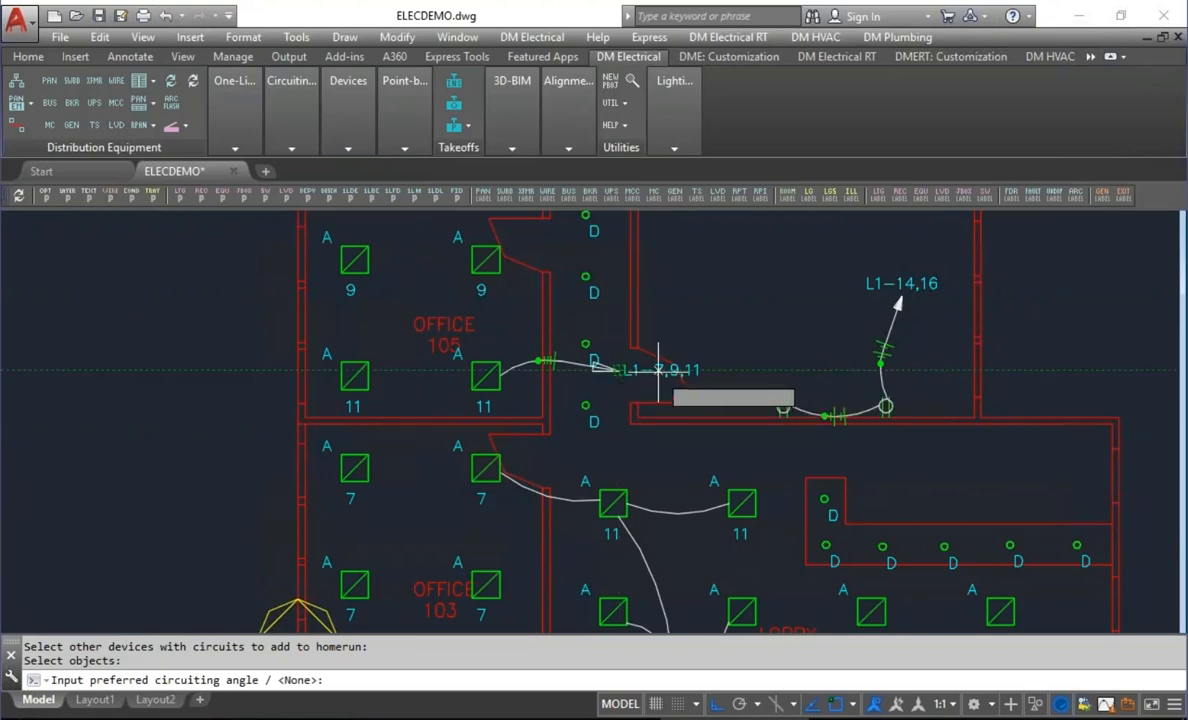
{"action": "key", "text": "Return"}
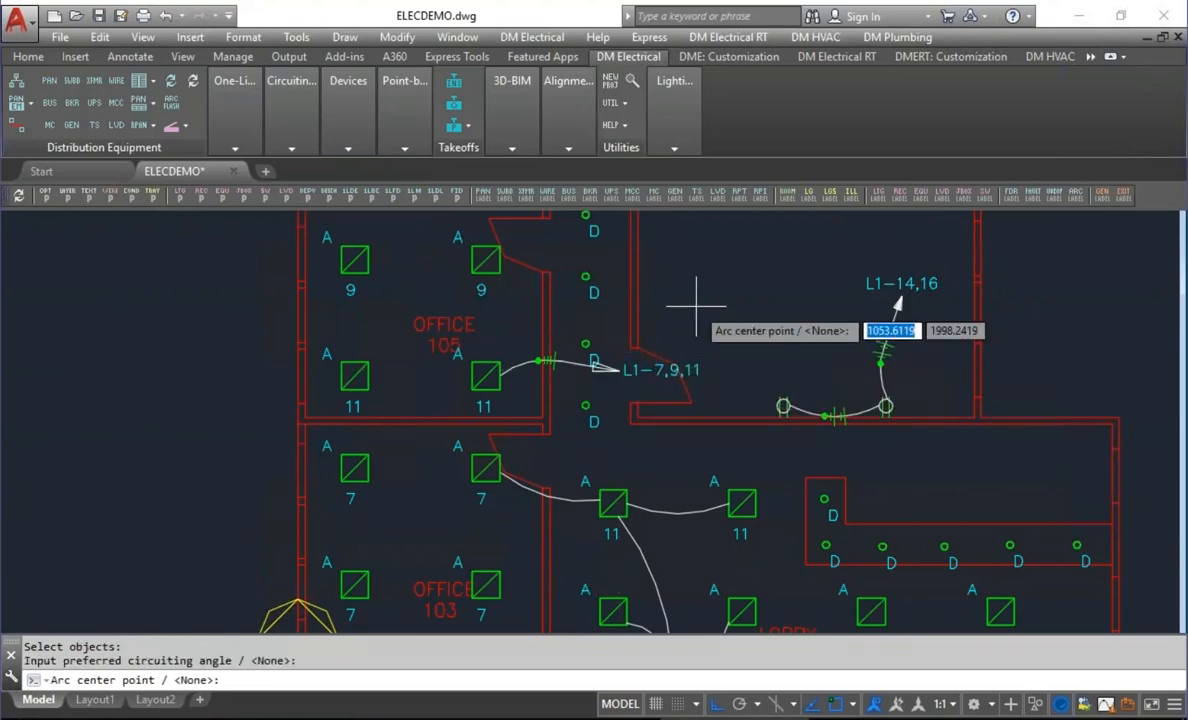
{"action": "key", "text": "Return"}
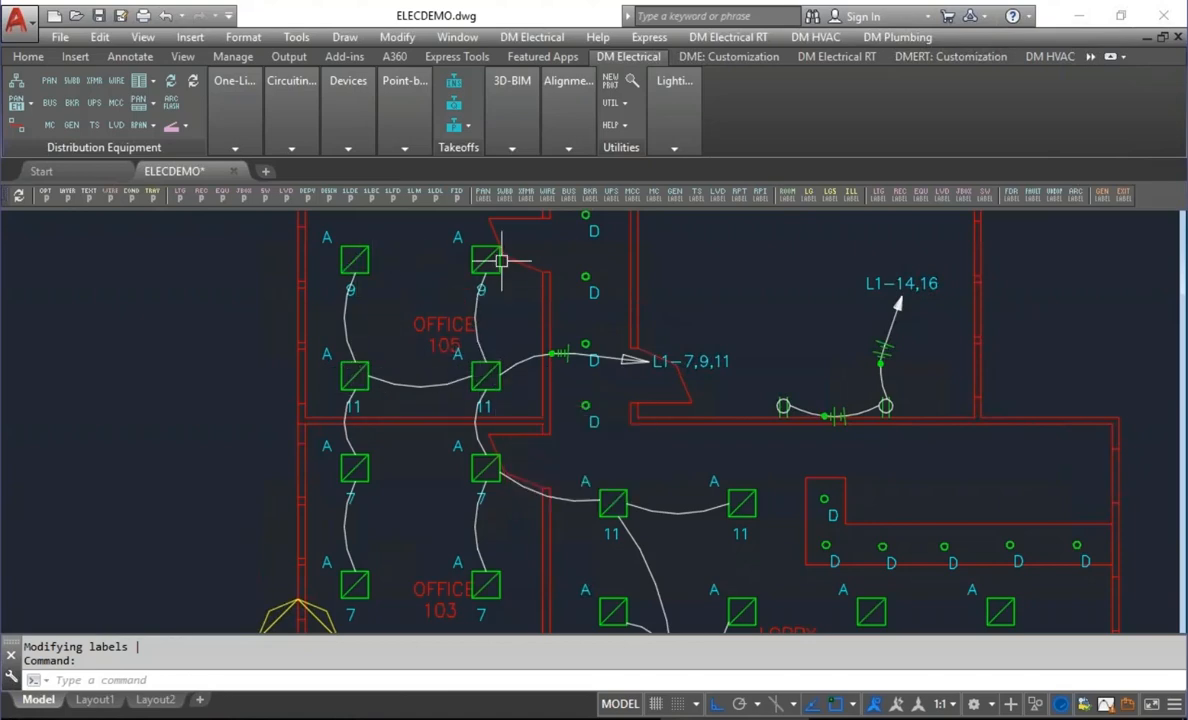
Redraw the L1-7,9,11 homerun and loops with the circuiting angle picked between Office 105's two circuit 9 fixtures and no arc center point.
{"action": "left_click", "coordinate": [285, 112]}
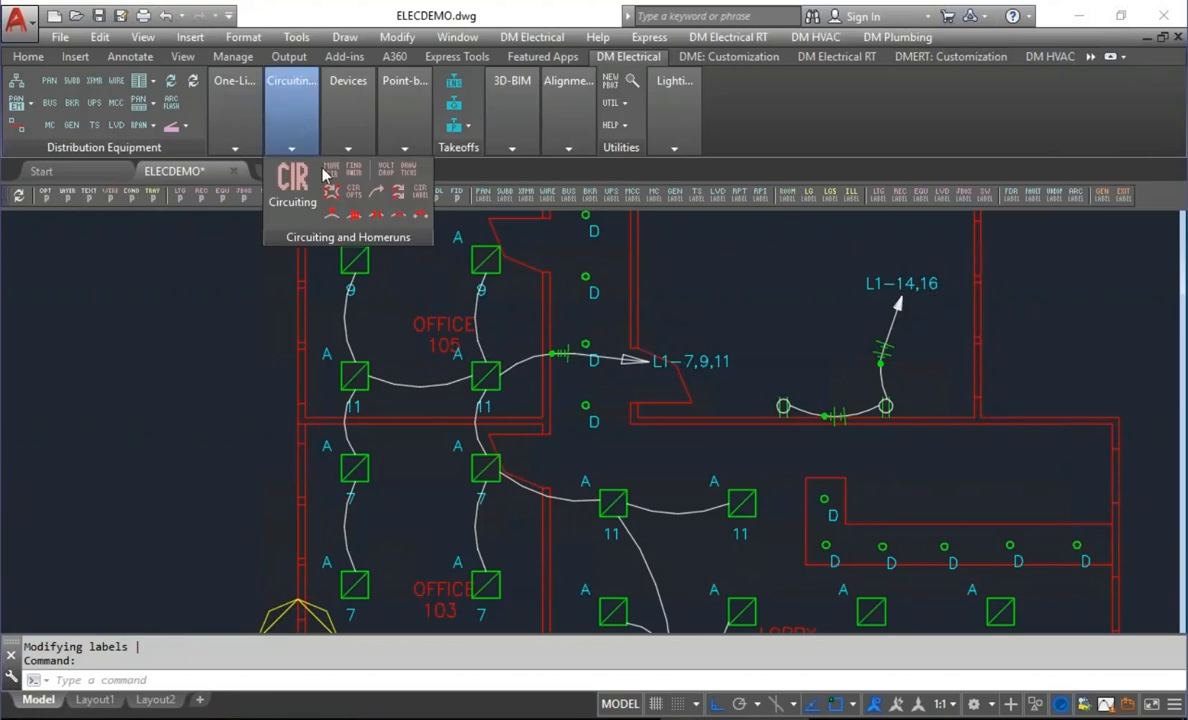
{"action": "left_click", "coordinate": [326, 200]}
{"action": "left_click", "coordinate": [485, 376]}
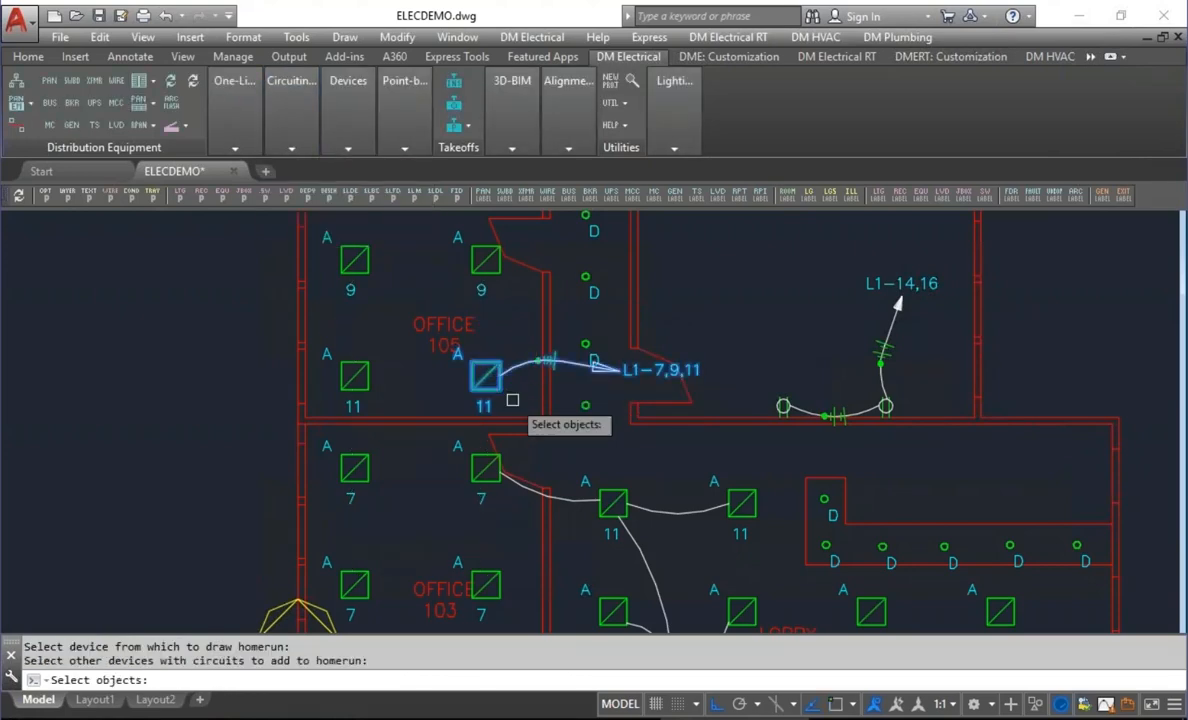
{"action": "key", "text": "Return"}
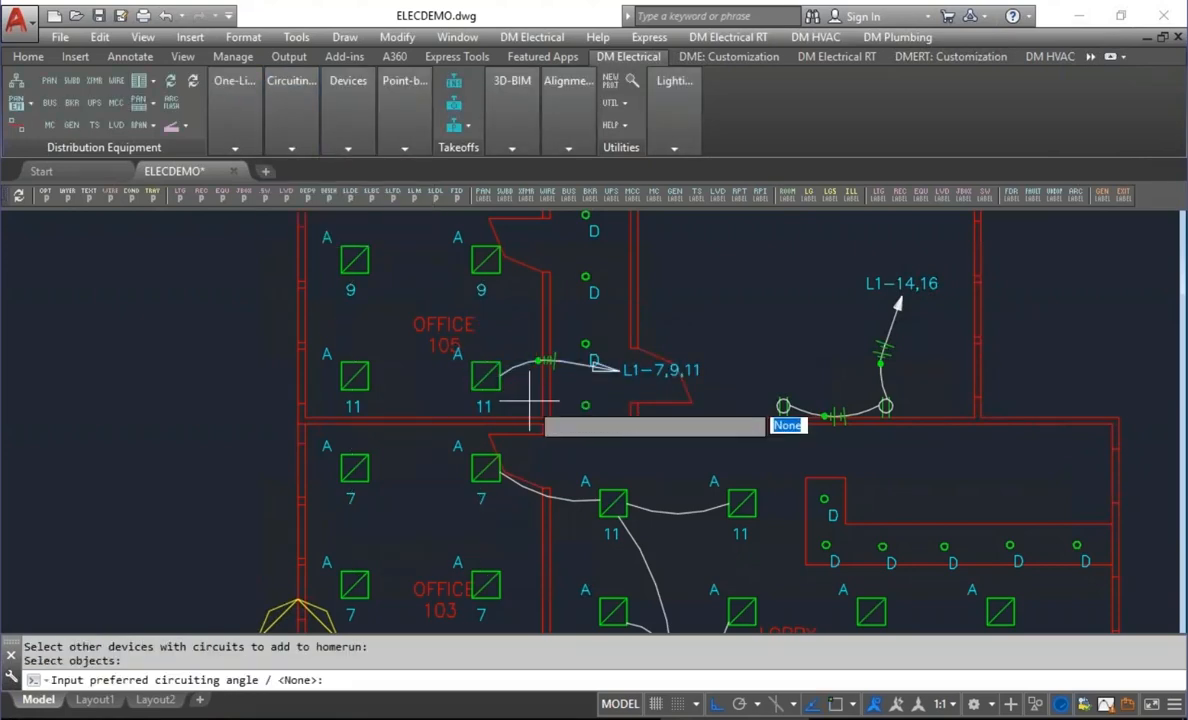
{"action": "left_click", "coordinate": [485, 262]}
{"action": "left_click", "coordinate": [354, 260]}
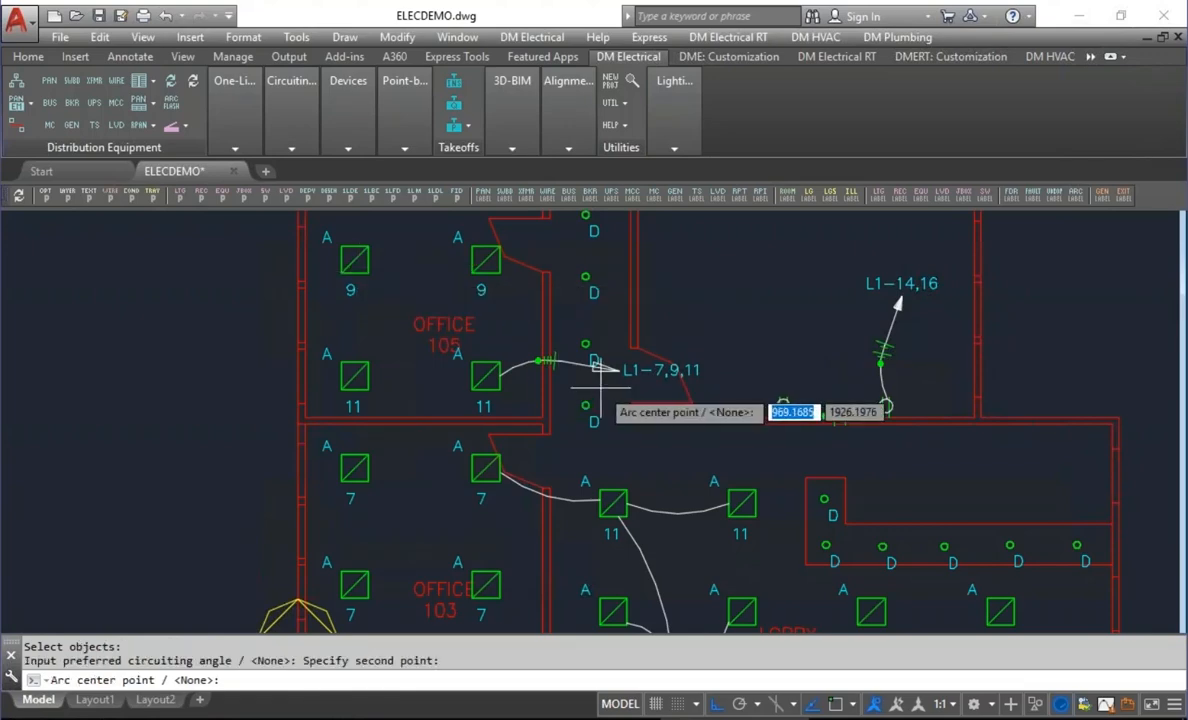
{"action": "key", "text": "Return"}
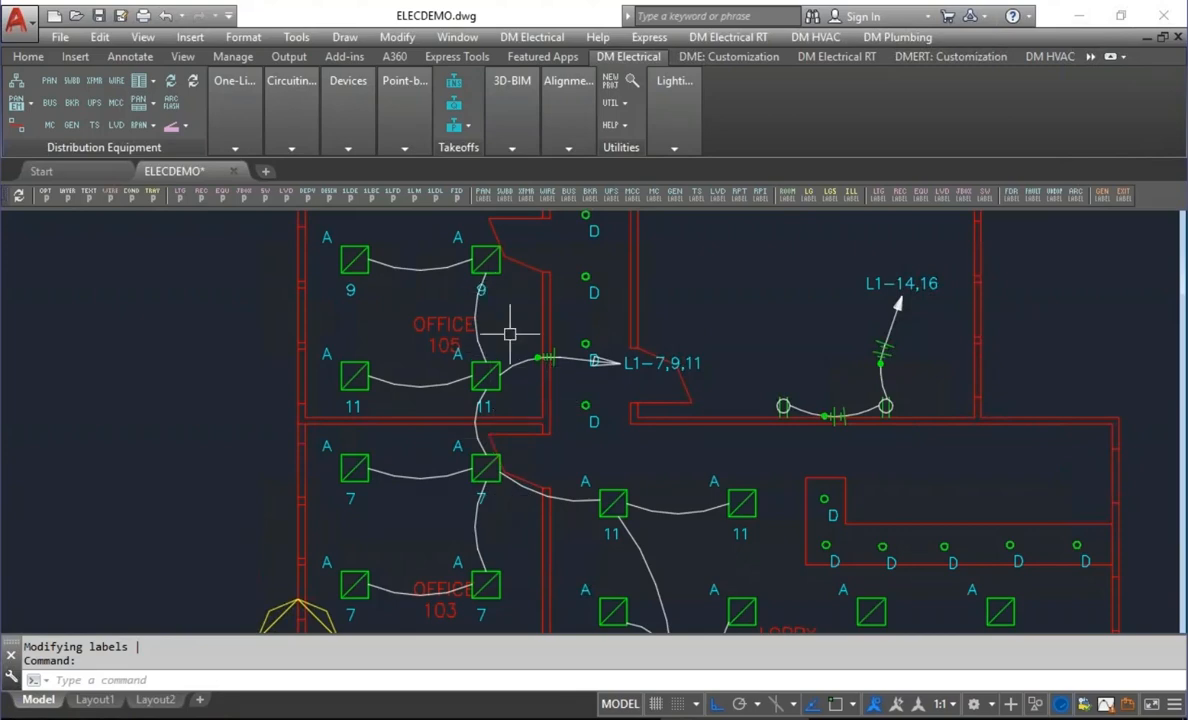
Try the L1-7,9,11 homerun with Ortho off, circuiting angle from Office 103's upper corridor-side circuit 7 fixture to Office 105's far circuit 11 fixture, no arc center.
{"action": "left_click", "coordinate": [291, 95]}
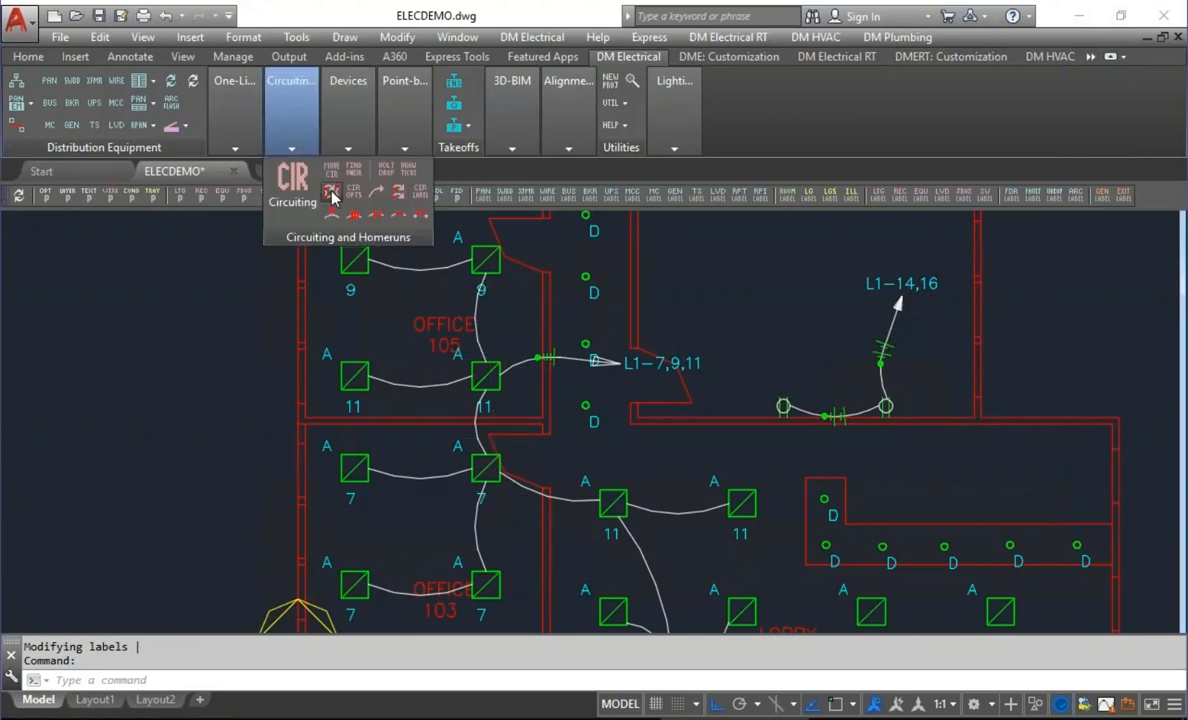
{"action": "left_click", "coordinate": [332, 195]}
{"action": "left_click", "coordinate": [485, 375]}
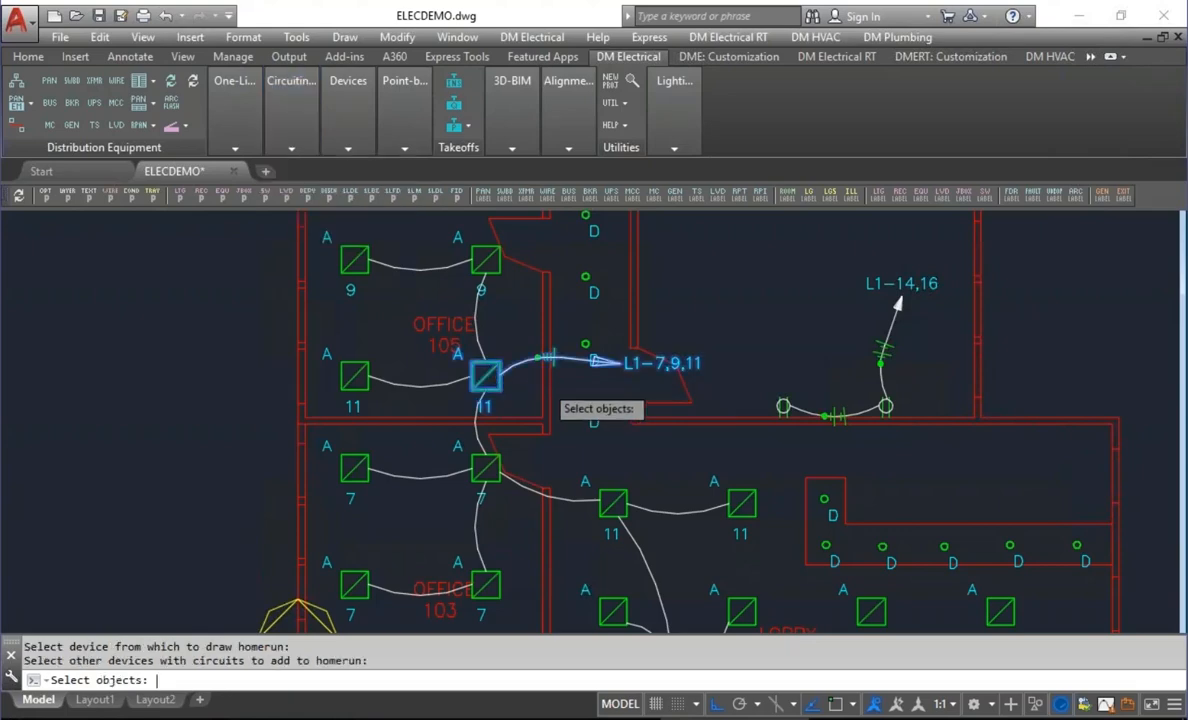
{"action": "key", "text": "Return"}
{"action": "left_click", "coordinate": [485, 467]}
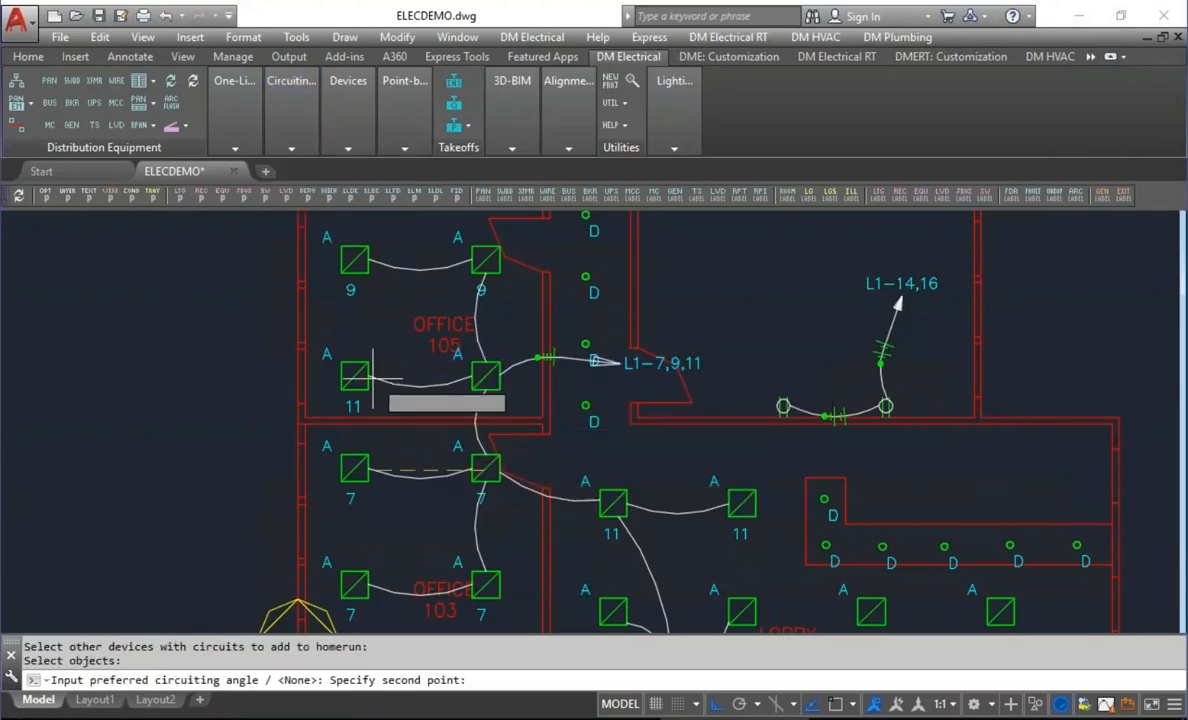
{"action": "key", "text": "F8"}
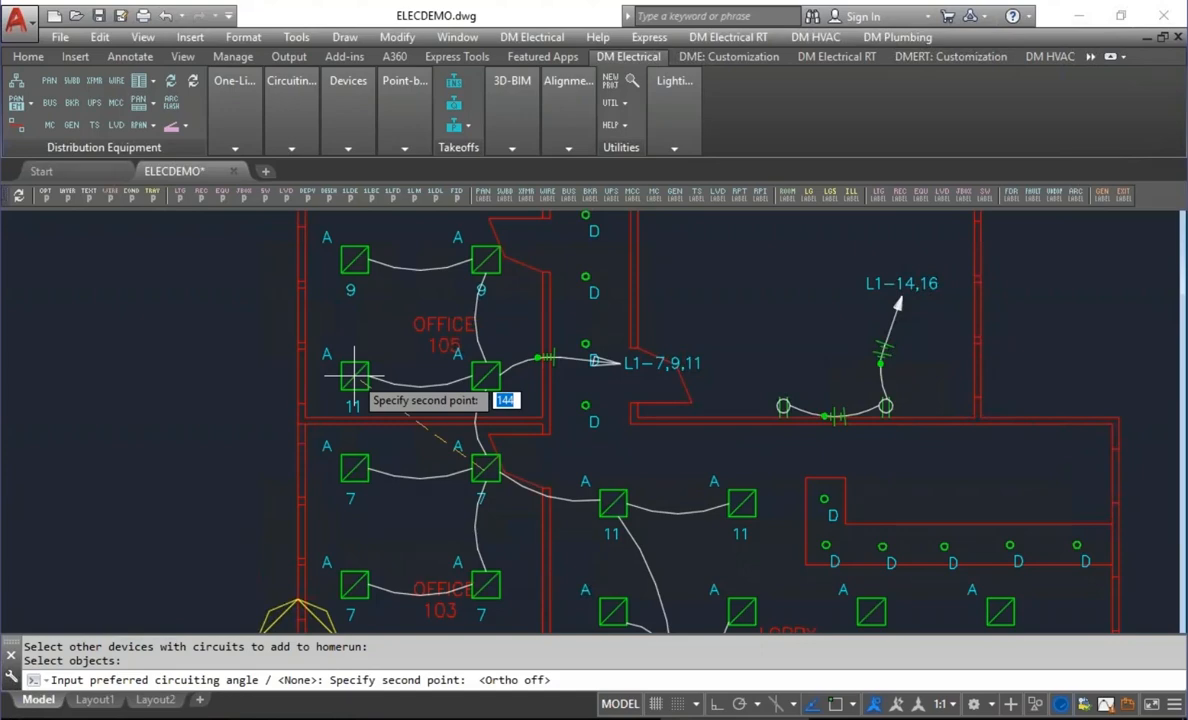
{"action": "left_click", "coordinate": [355, 376]}
{"action": "key", "text": "Return"}
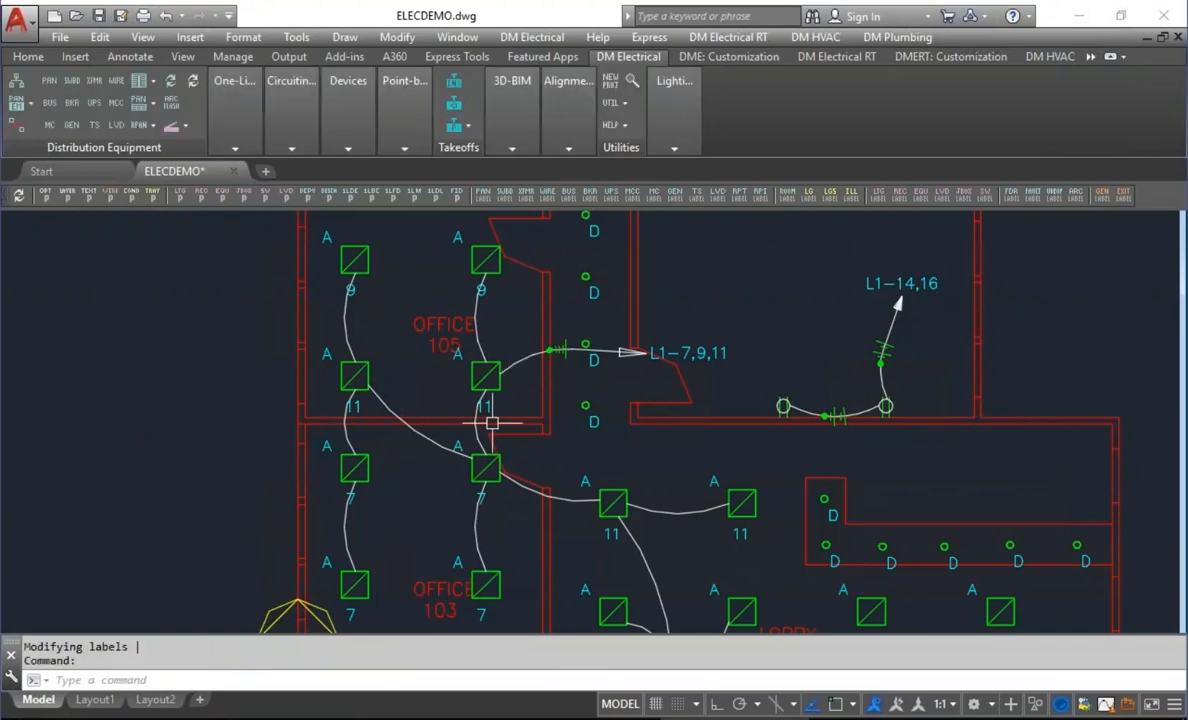
Redraw the L1-7,9,11 homerun and loops with the circuiting angle picked diagonally from Office 105's corridor-side circuit 11 fixture to its far circuit 9 fixture.
{"action": "key", "text": "Return"}
{"action": "left_click", "coordinate": [484, 374]}
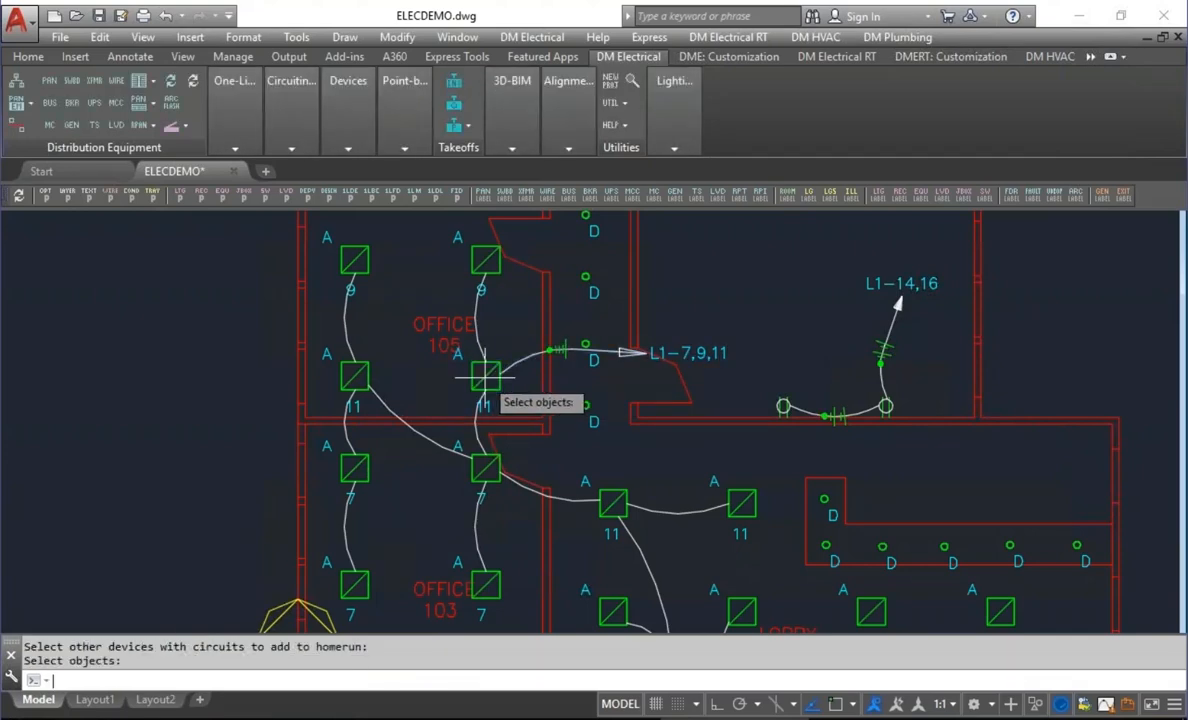
{"action": "key", "text": "Return"}
{"action": "left_click", "coordinate": [485, 370]}
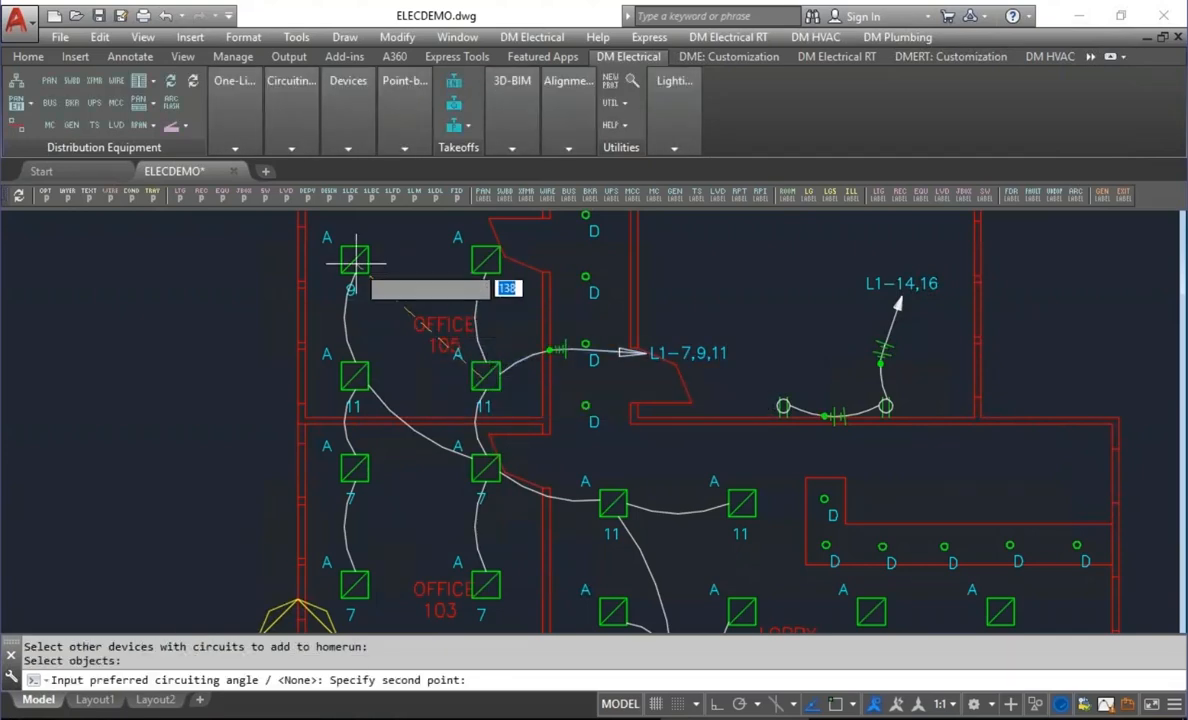
{"action": "left_click", "coordinate": [345, 257]}
{"action": "left_click", "coordinate": [593, 362]}
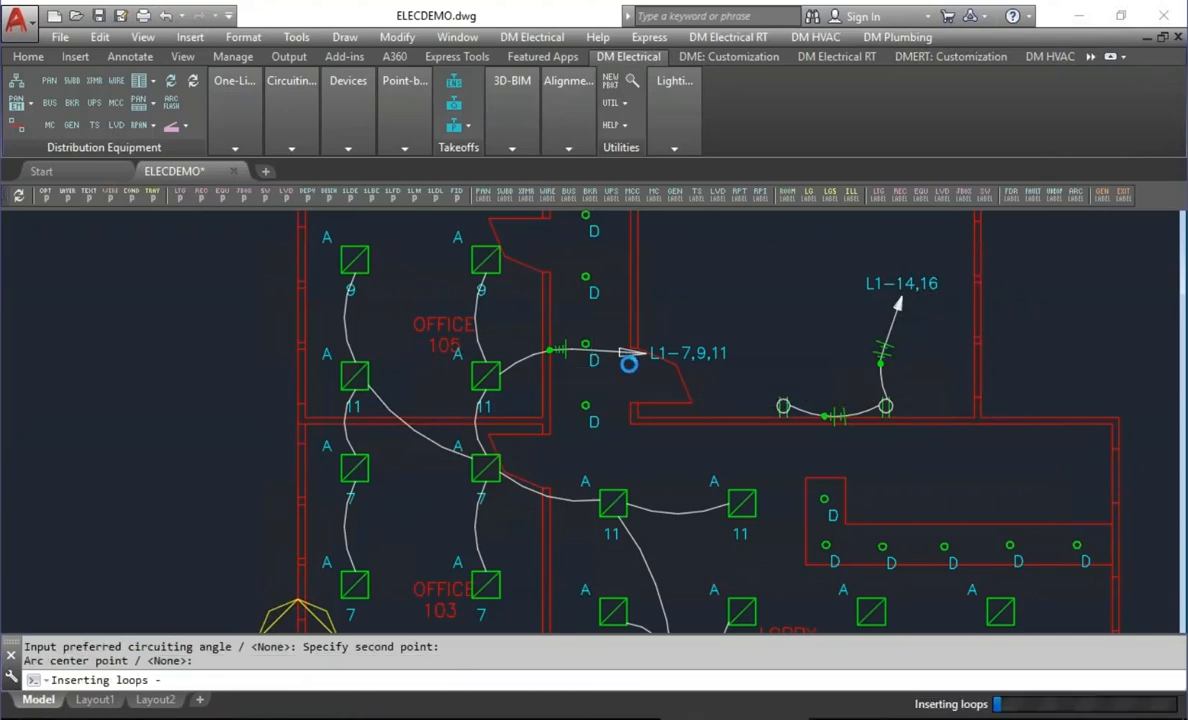
{"action": "left_click", "coordinate": [676, 347]}
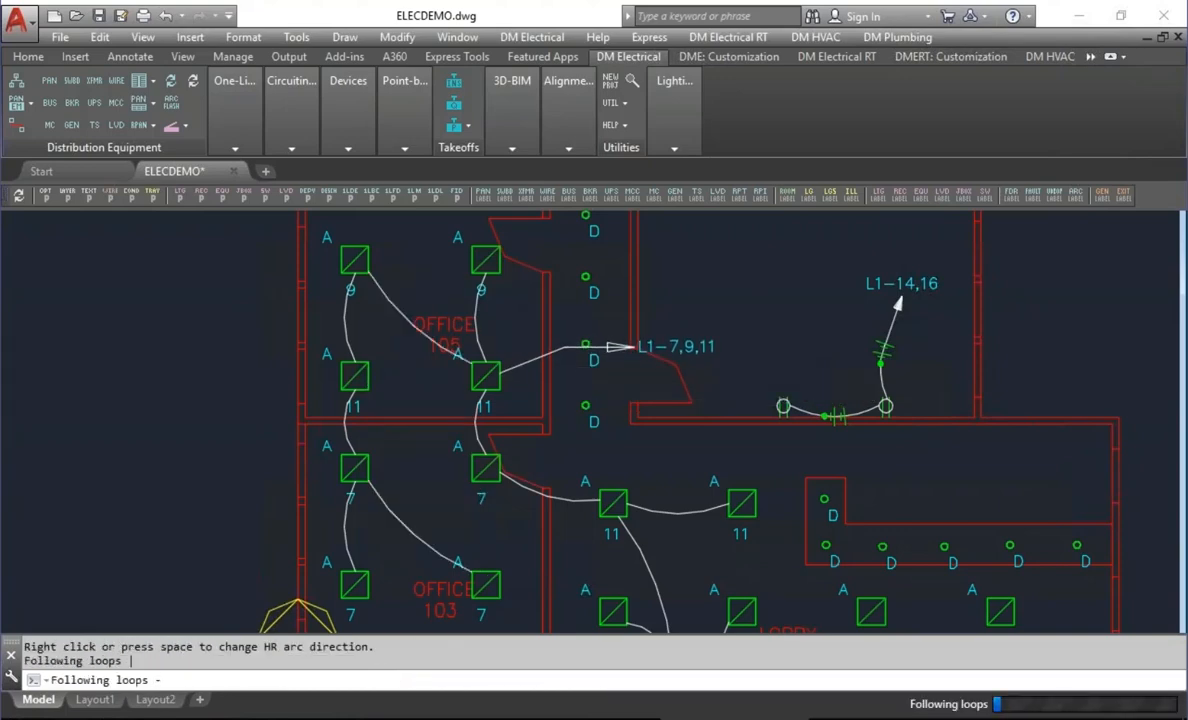